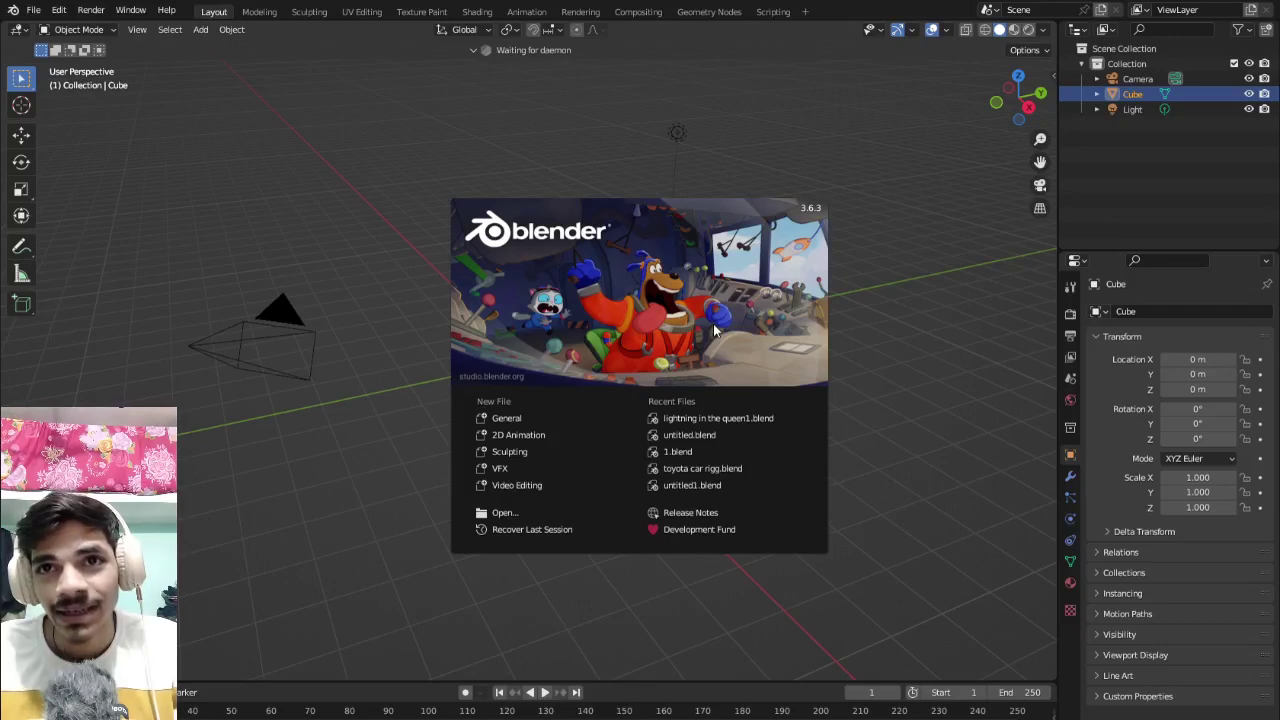
Dismiss the splash screen and start the Shortcut VUr on-screen key display.
click(360, 265)
key(n)
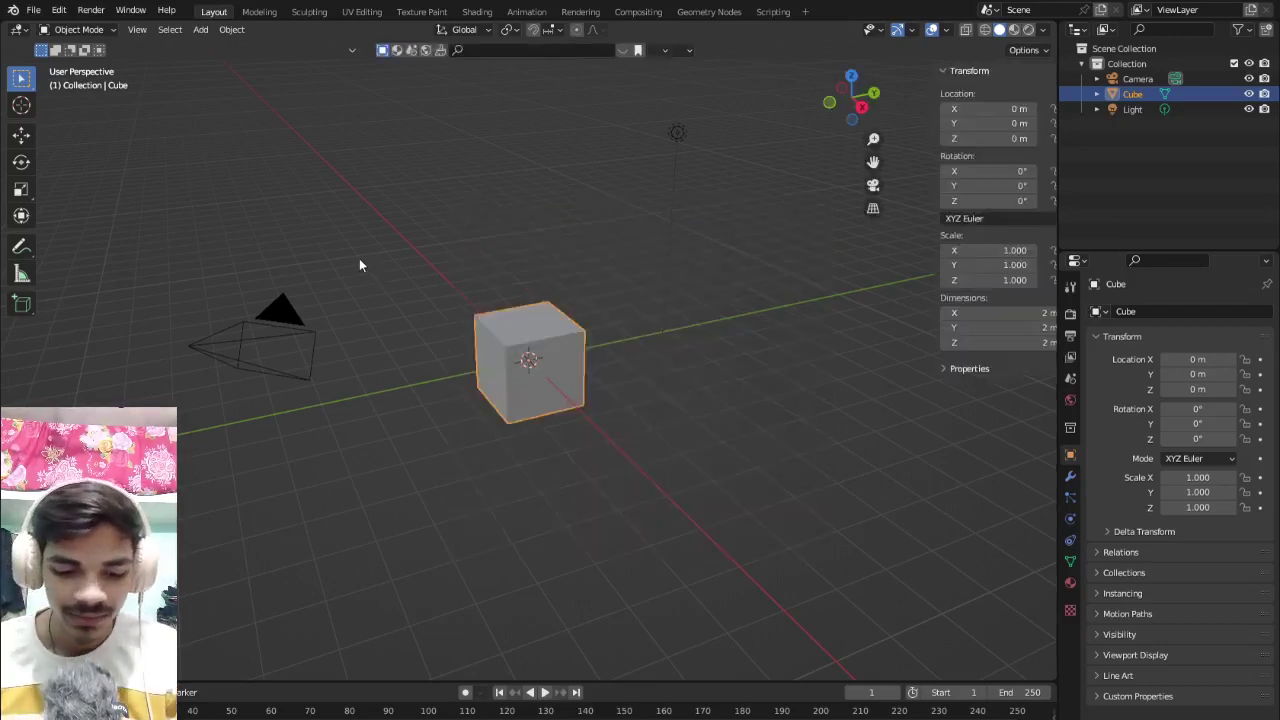
click(1047, 299)
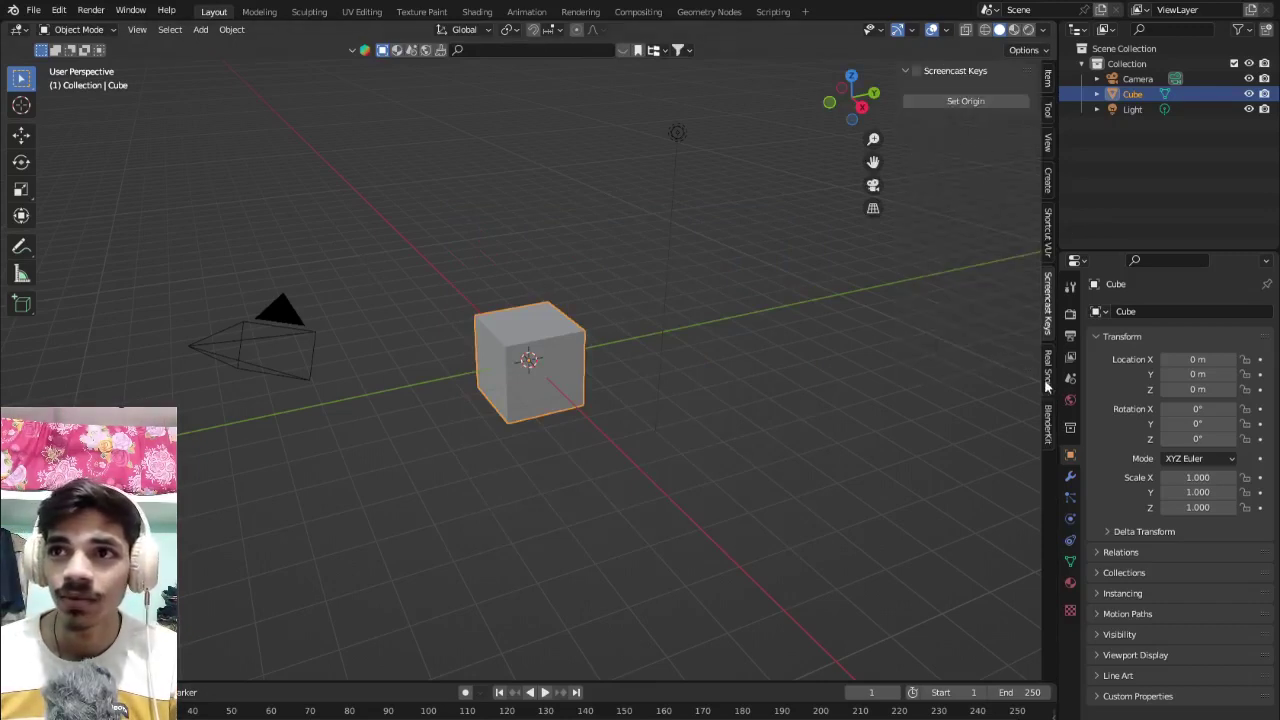
click(1047, 248)
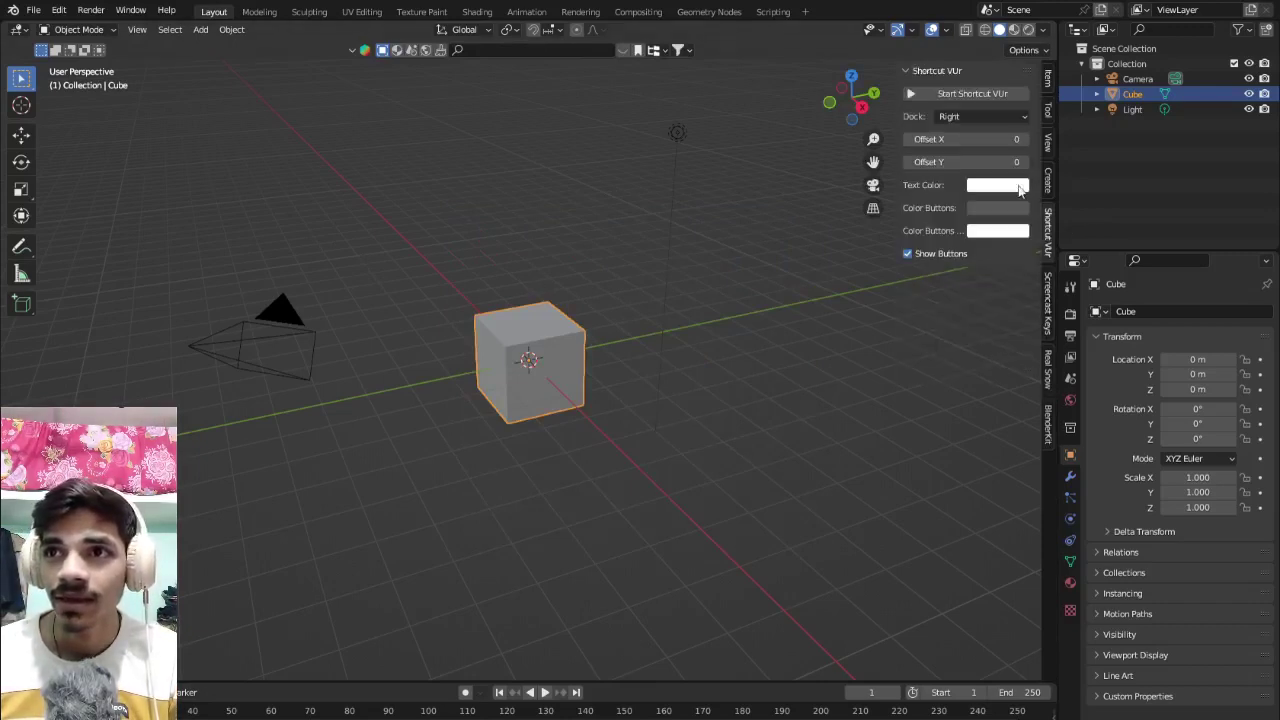
click(958, 95)
click(731, 256)
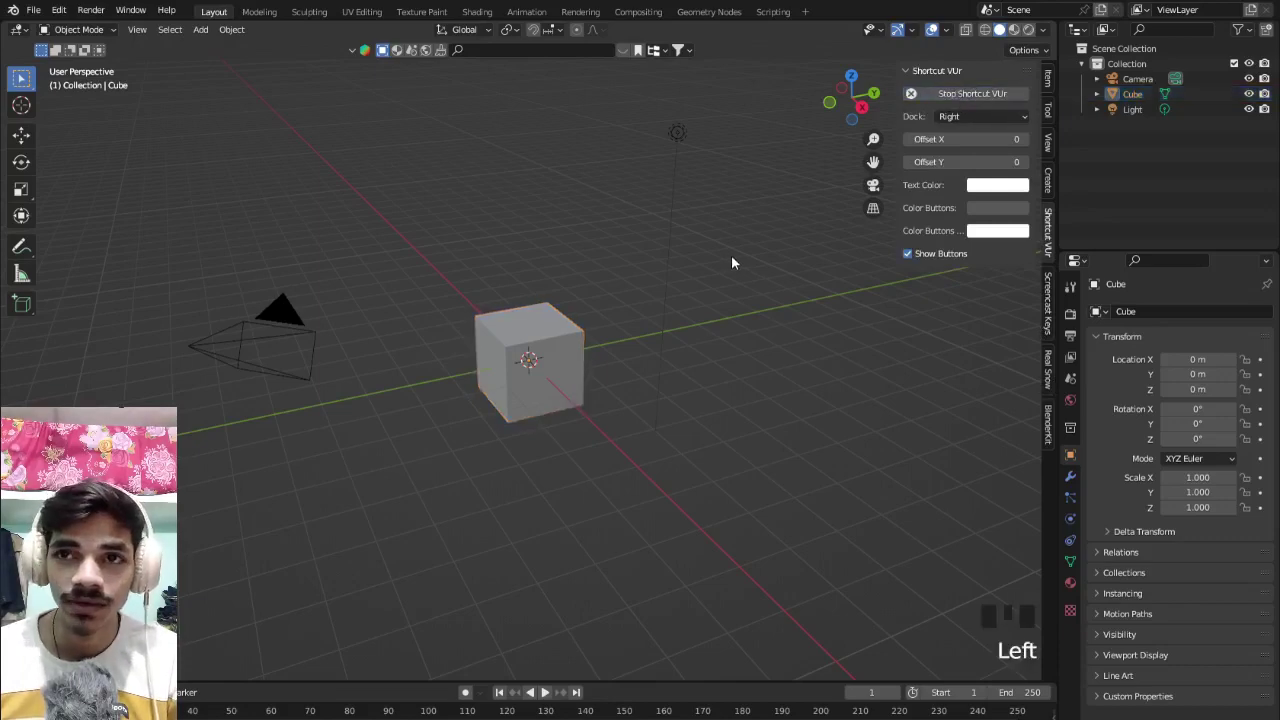
click(731, 256)
key(n)
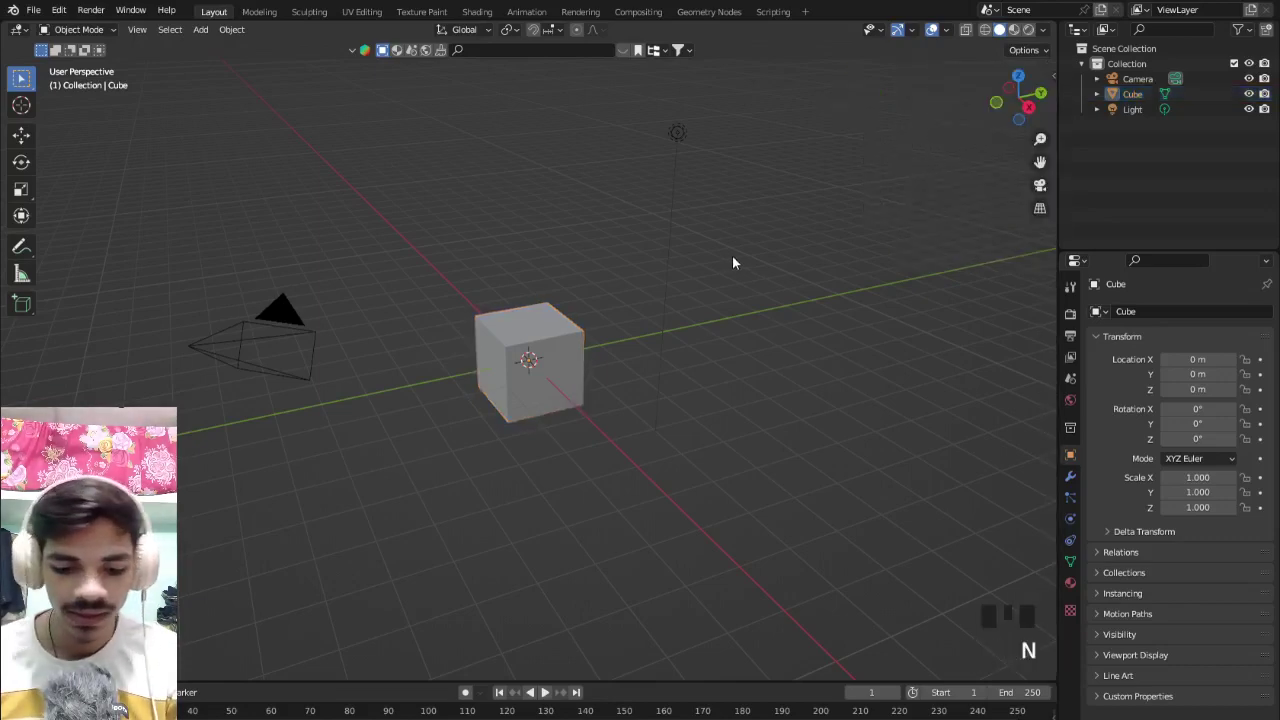
Delete the default camera and the light from the scene.
scroll(508, 311, down, 1)
middle_drag(508, 311, 466, 344)
scroll(533, 318, up, 4)
scroll(504, 353, down, 3)
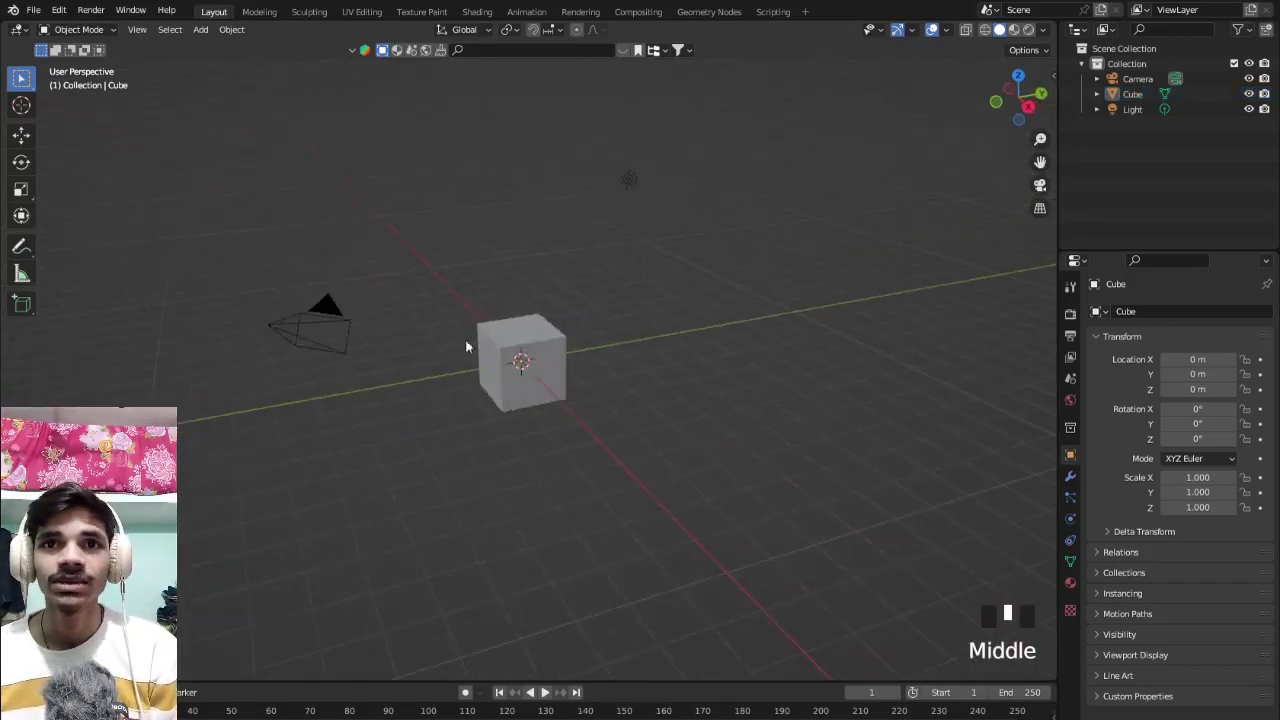
click(341, 316)
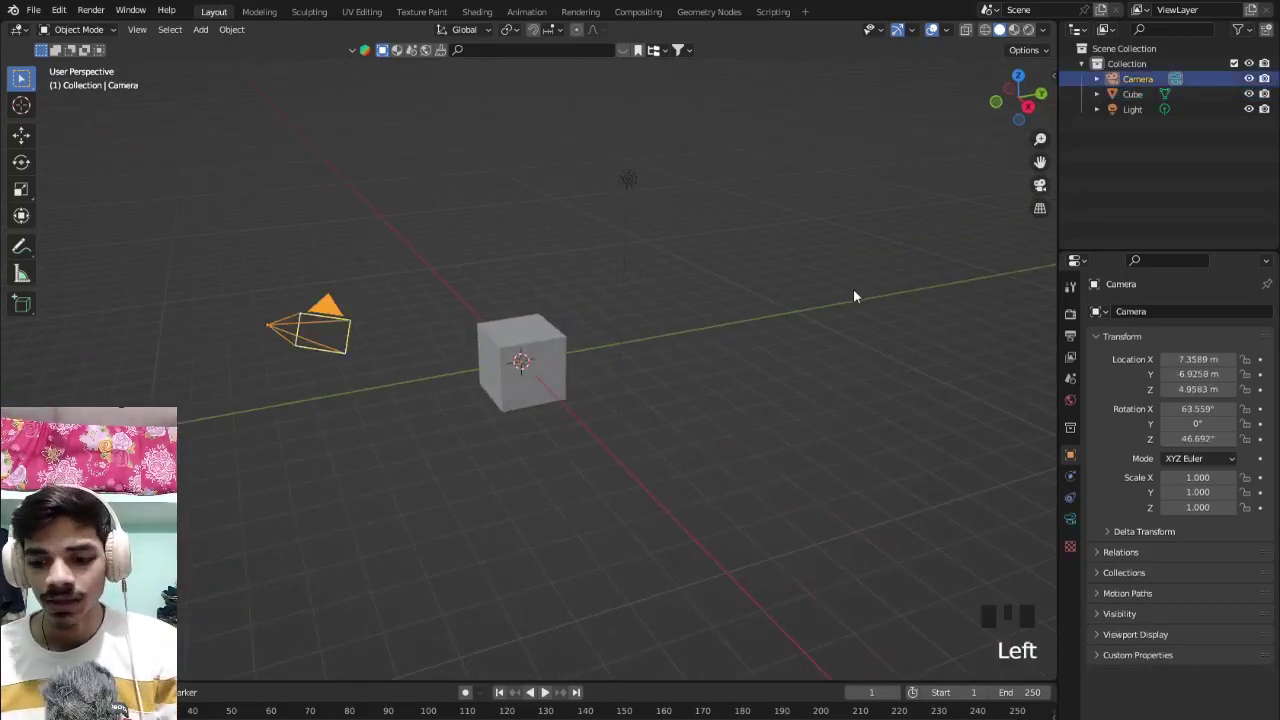
key(Delete)
click(641, 184)
key(Delete)
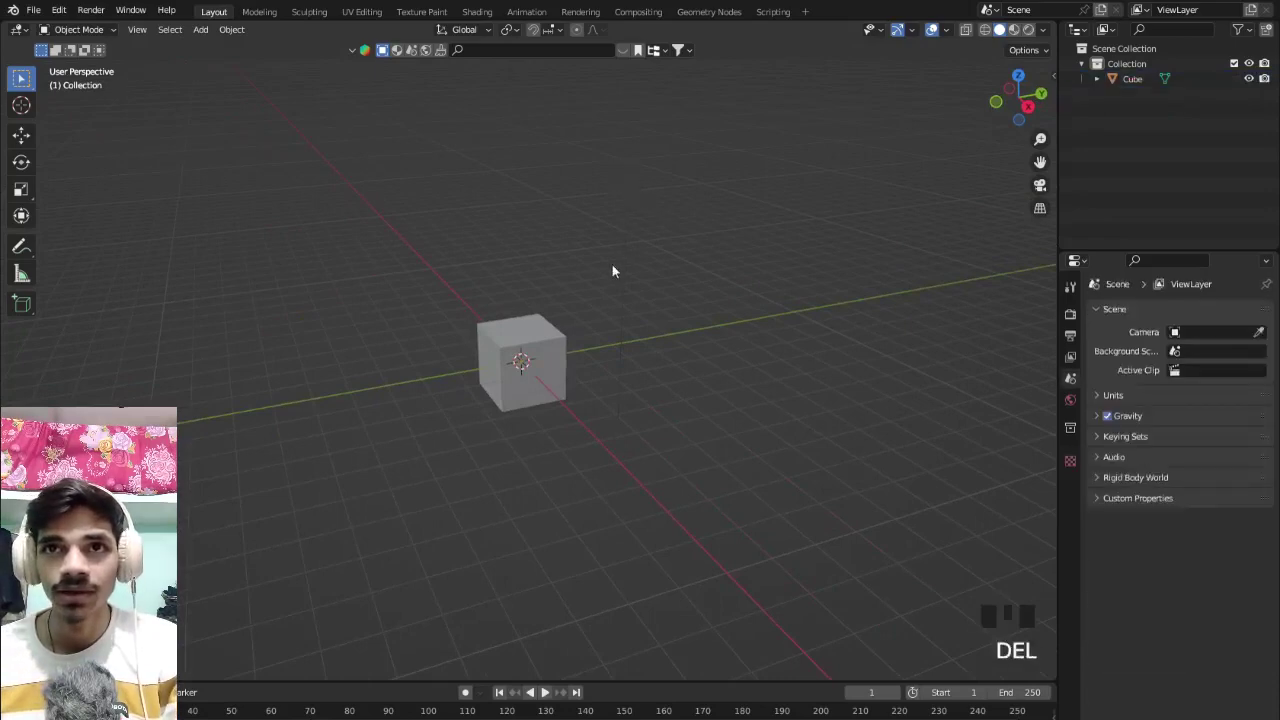
Select the default cube and try enlarging it uniformly.
click(568, 375)
scroll(570, 378, up, 4)
mouse_move(580, 386)
middle_down()
mouse_move(614, 380)
mouse_move(581, 376)
middle_up()
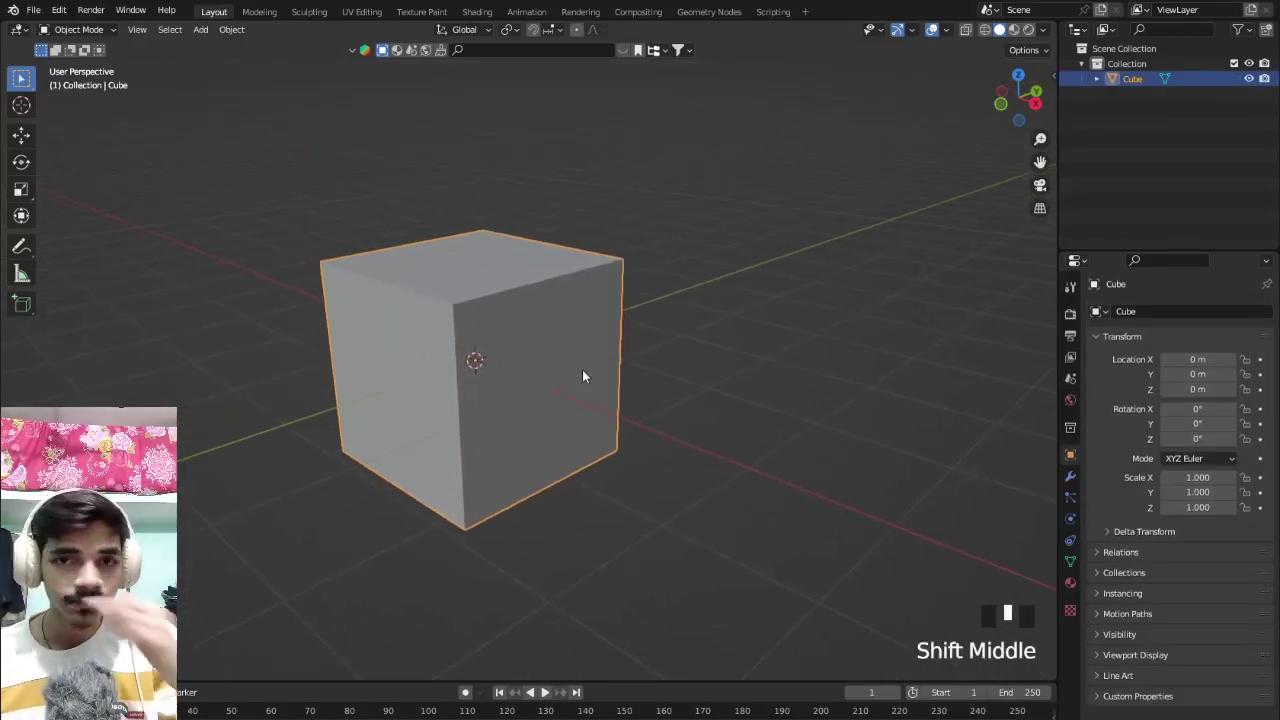
scroll(588, 375, down, 2)
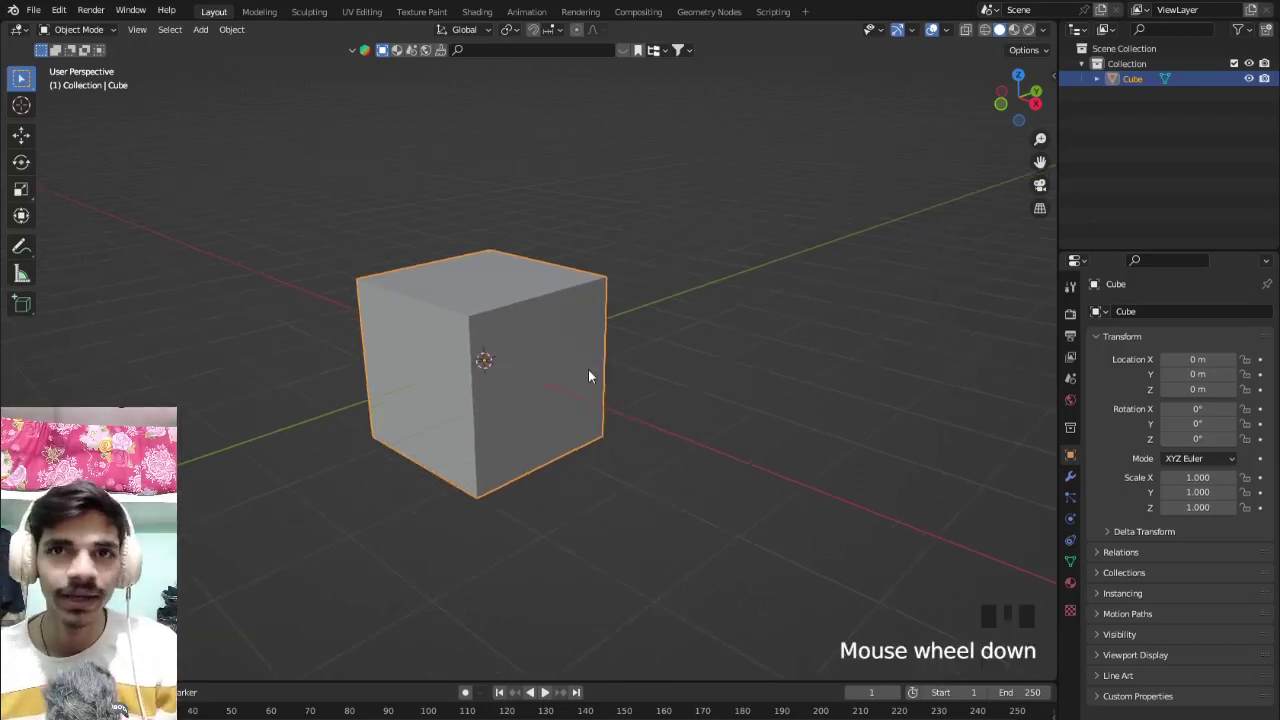
middle_drag(589, 374, 627, 368)
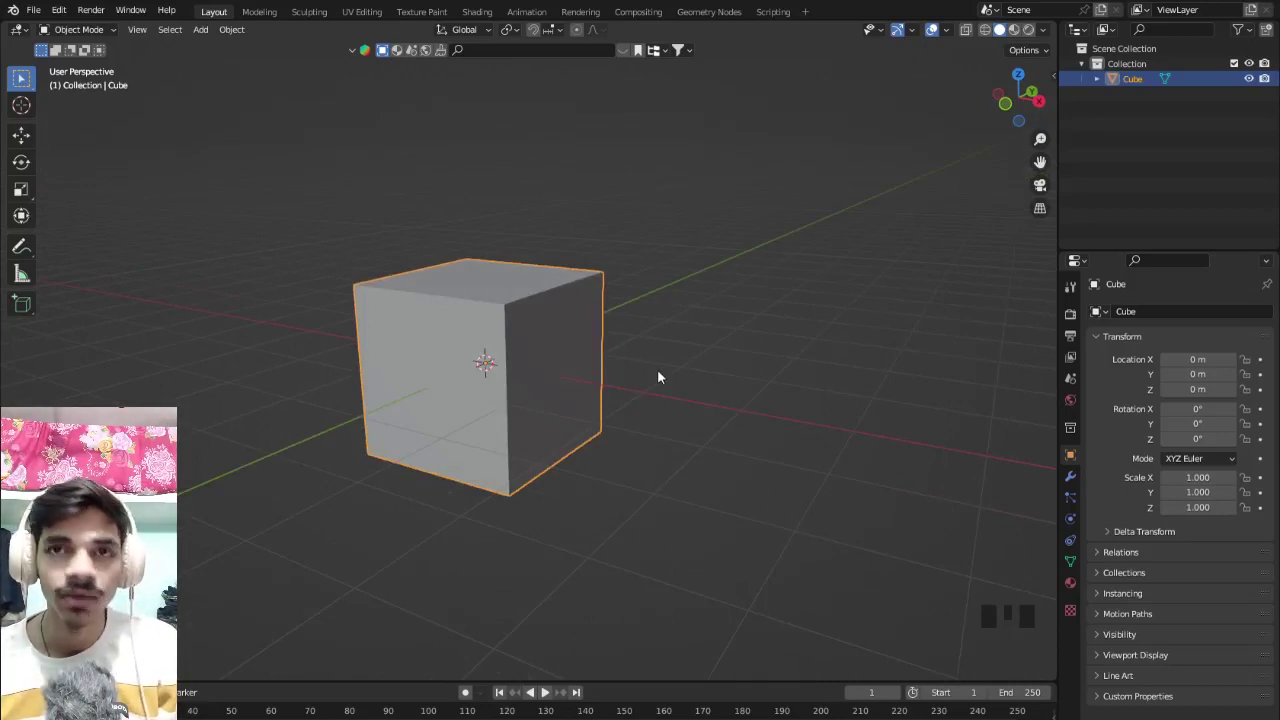
key(s)
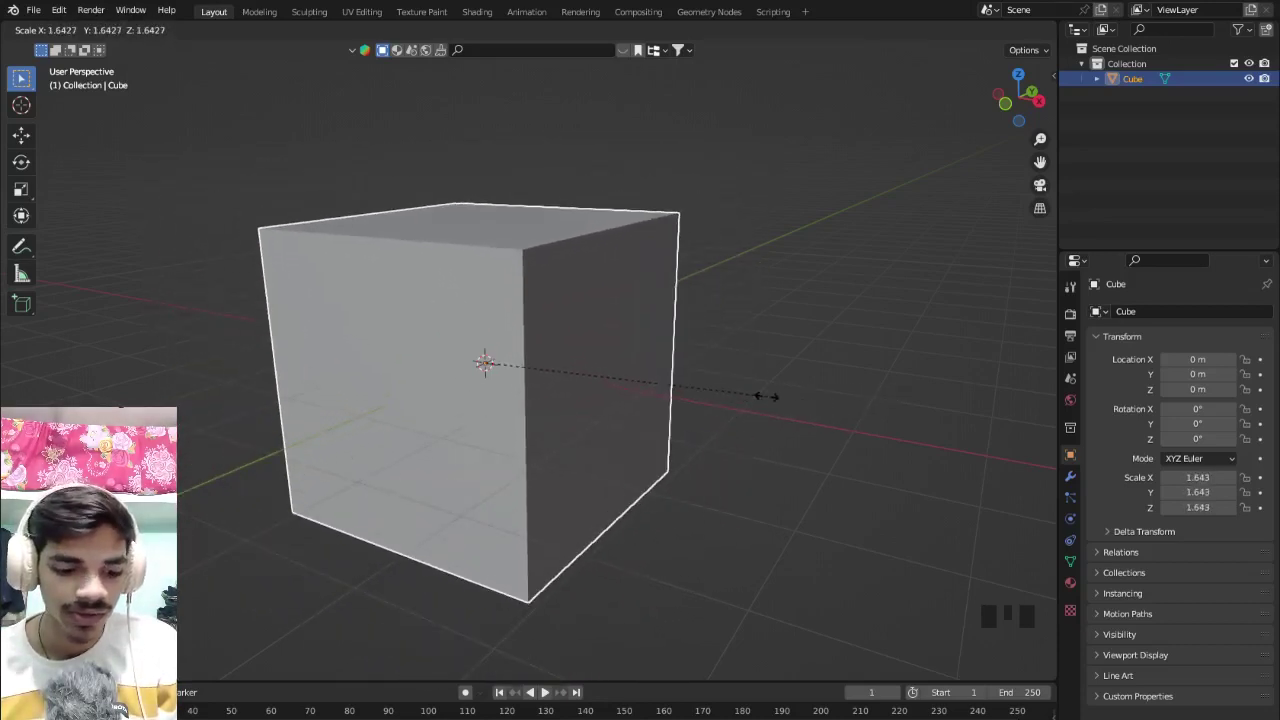
right_click(604, 382)
Flatten the cube into a thin slab by scaling it along the Z axis to about 0.114.
middle_drag(532, 395, 909, 469)
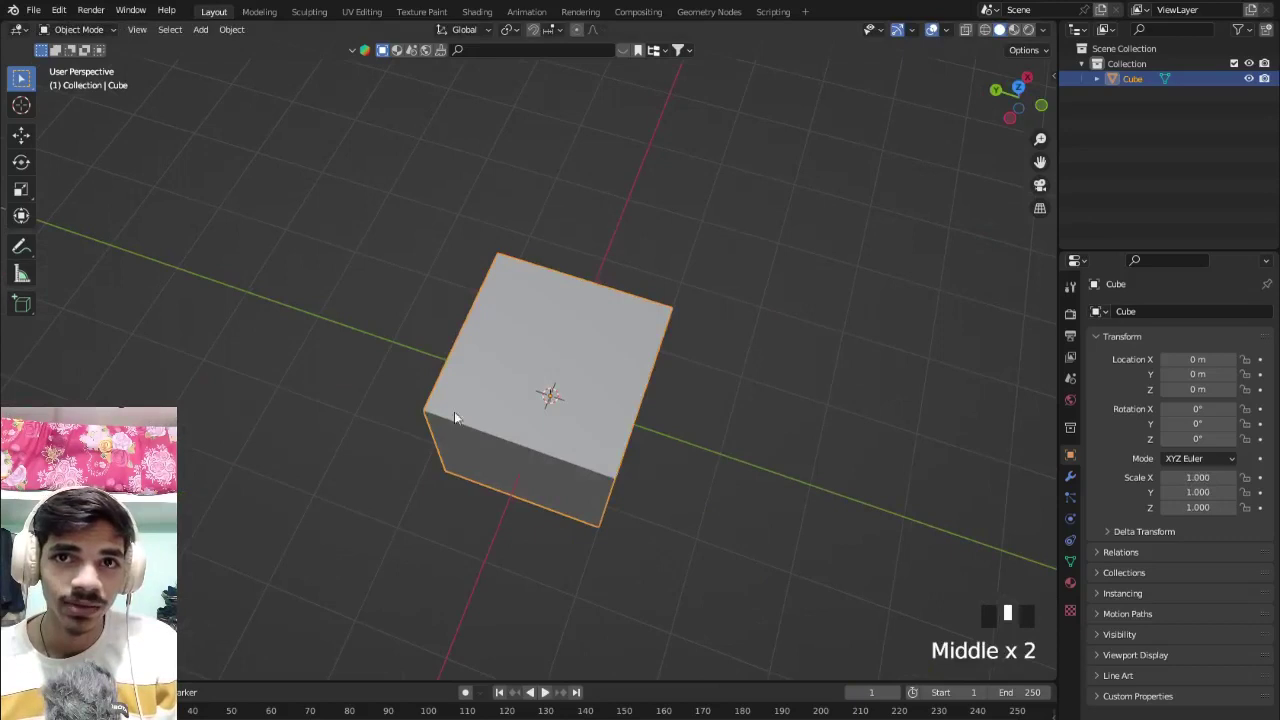
scroll(780, 465, down, 3)
middle_drag(800, 477, 668, 477)
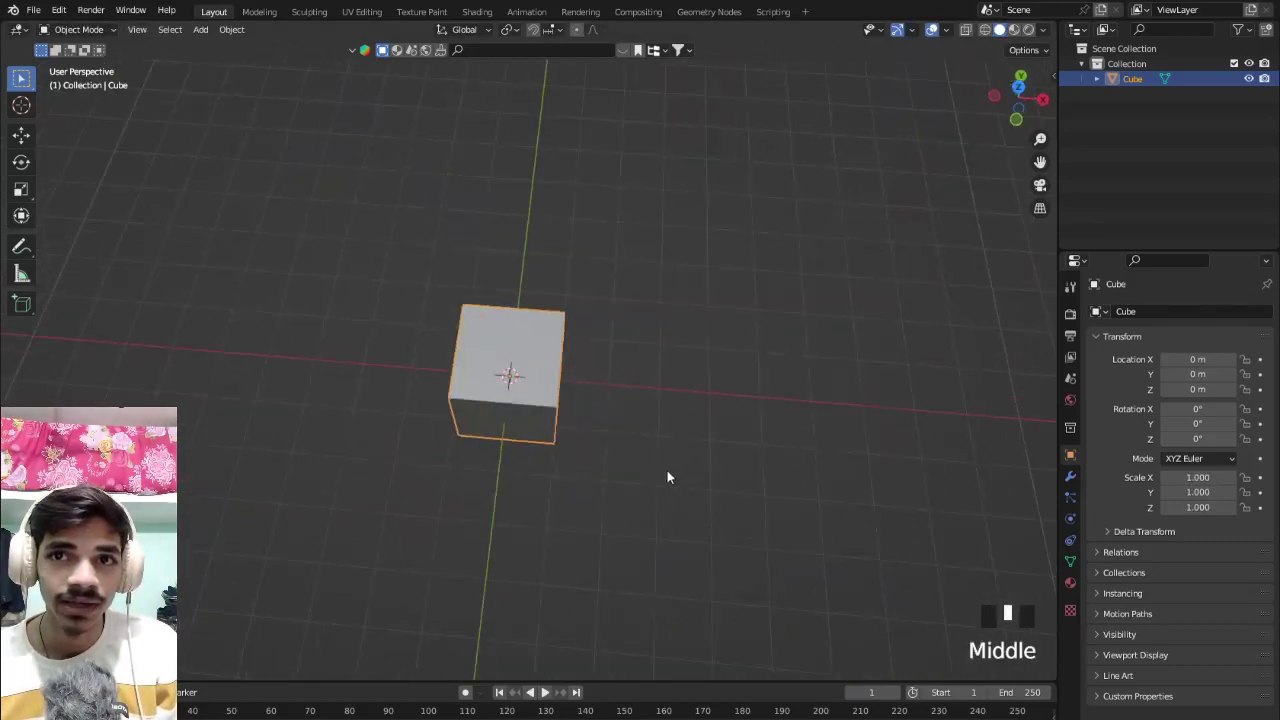
scroll(364, 390, down, 5)
key(KP_1)
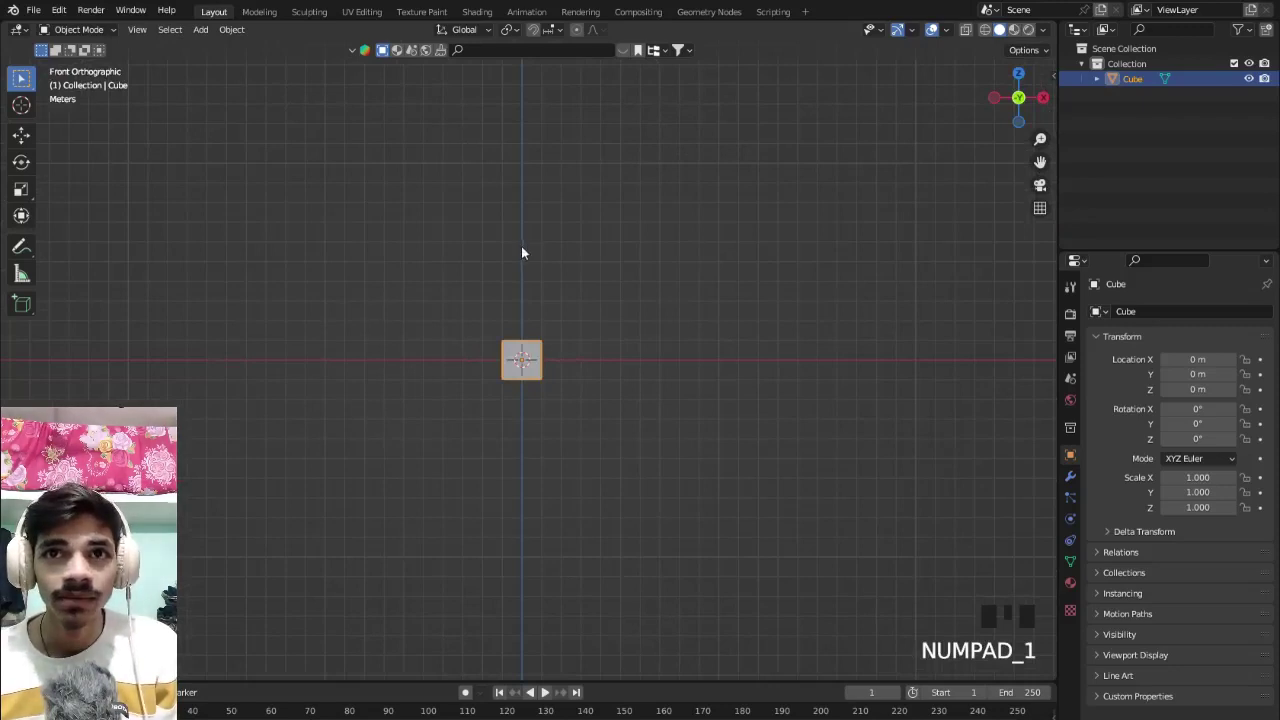
middle_drag(565, 326, 596, 402)
scroll(563, 380, up, 3)
key(s)
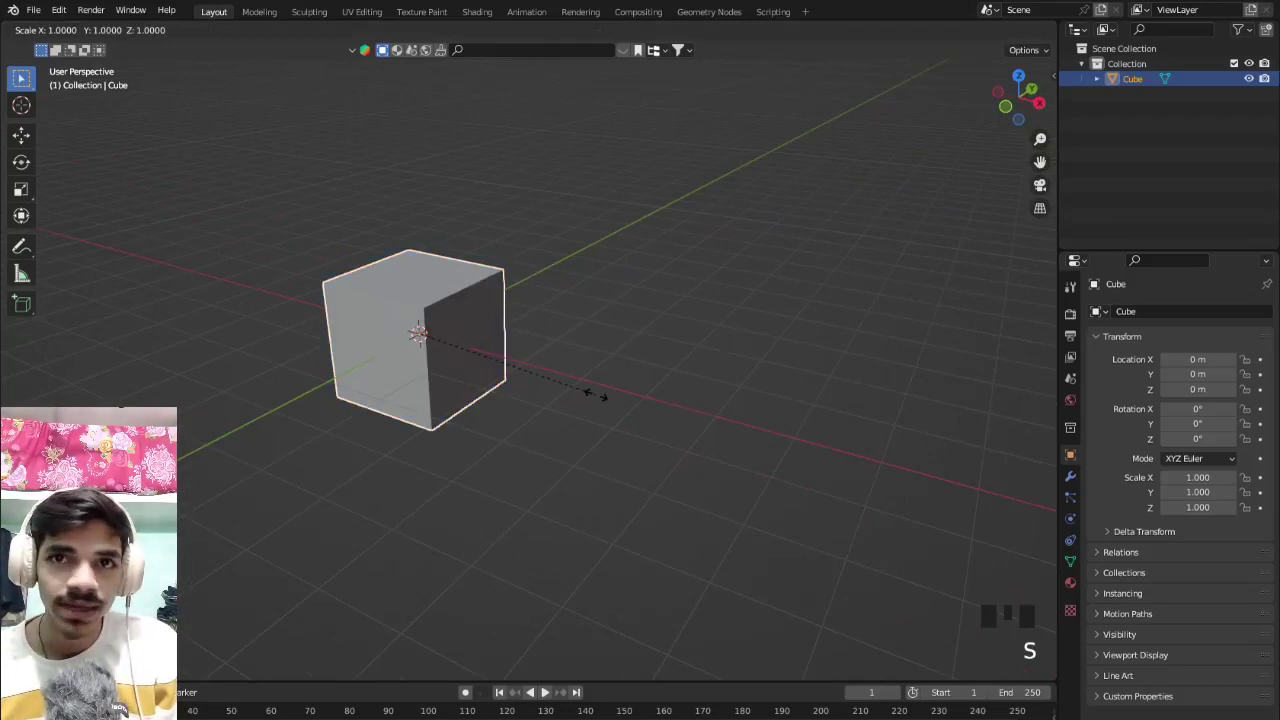
key(z)
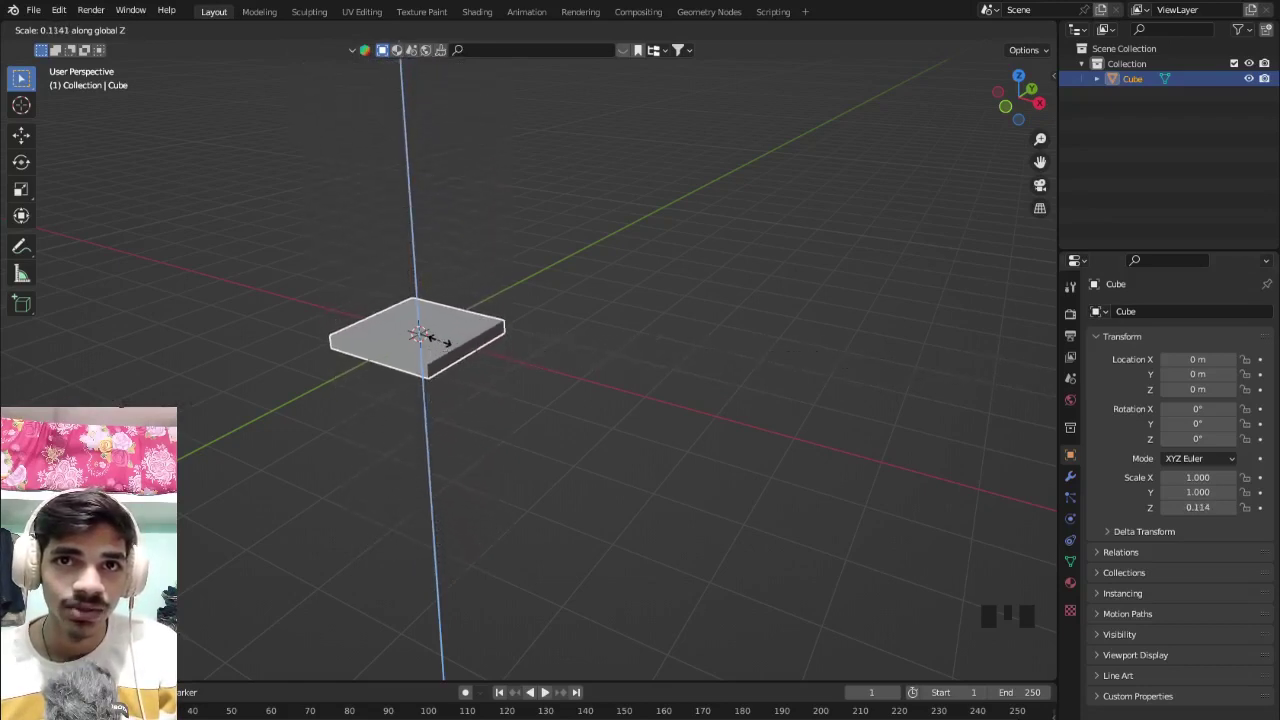
click(440, 342)
Examine the flattened cube from the side, from below and from above.
middle_drag(440, 342, 470, 388)
scroll(480, 340, up, 4)
scroll(477, 338, down, 1)
scroll(477, 338, down, 1)
scroll(466, 400, down, 2)
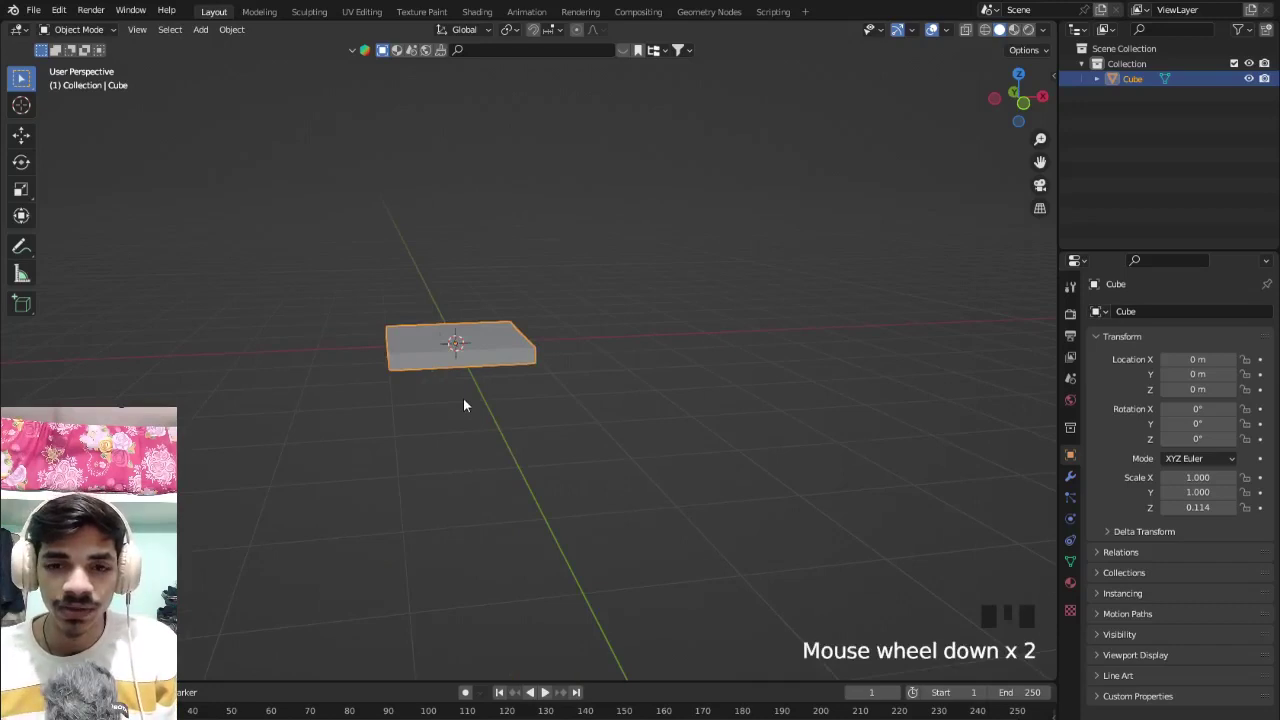
shift+middle_drag(474, 402, 419, 246)
scroll(500, 369, up, 3)
scroll(523, 403, down, 1)
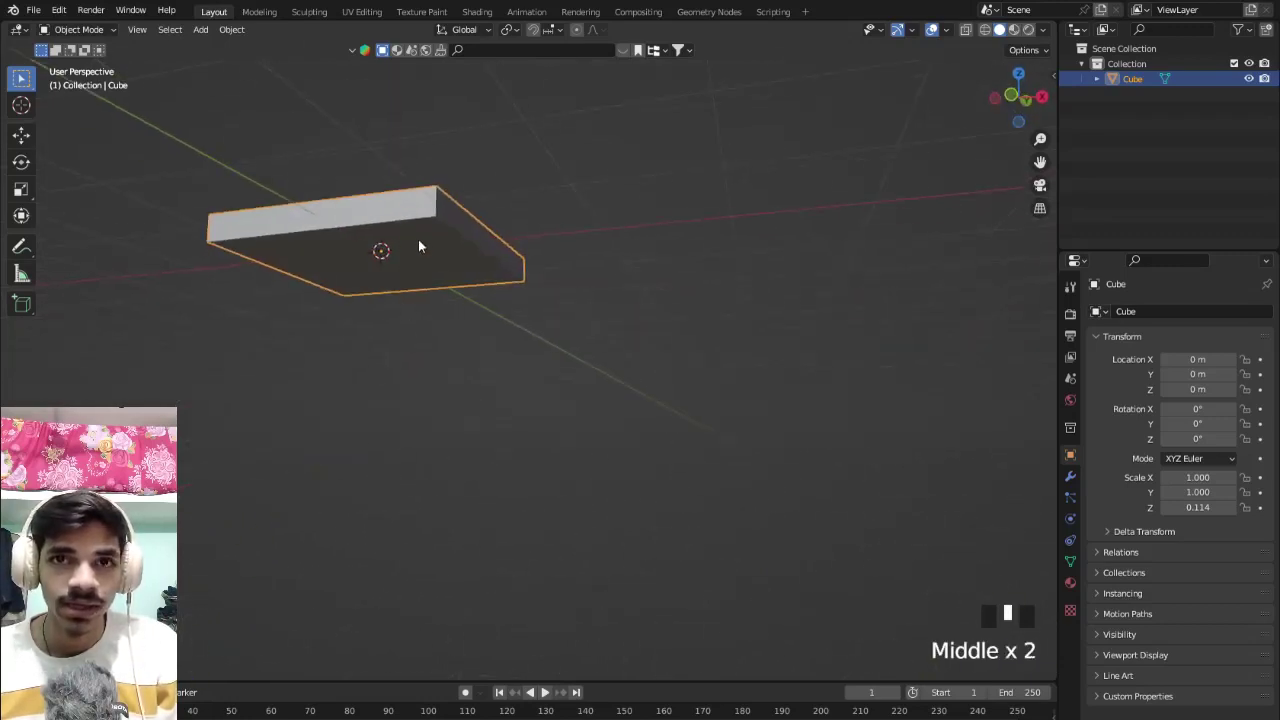
middle_drag(343, 280, 320, 322)
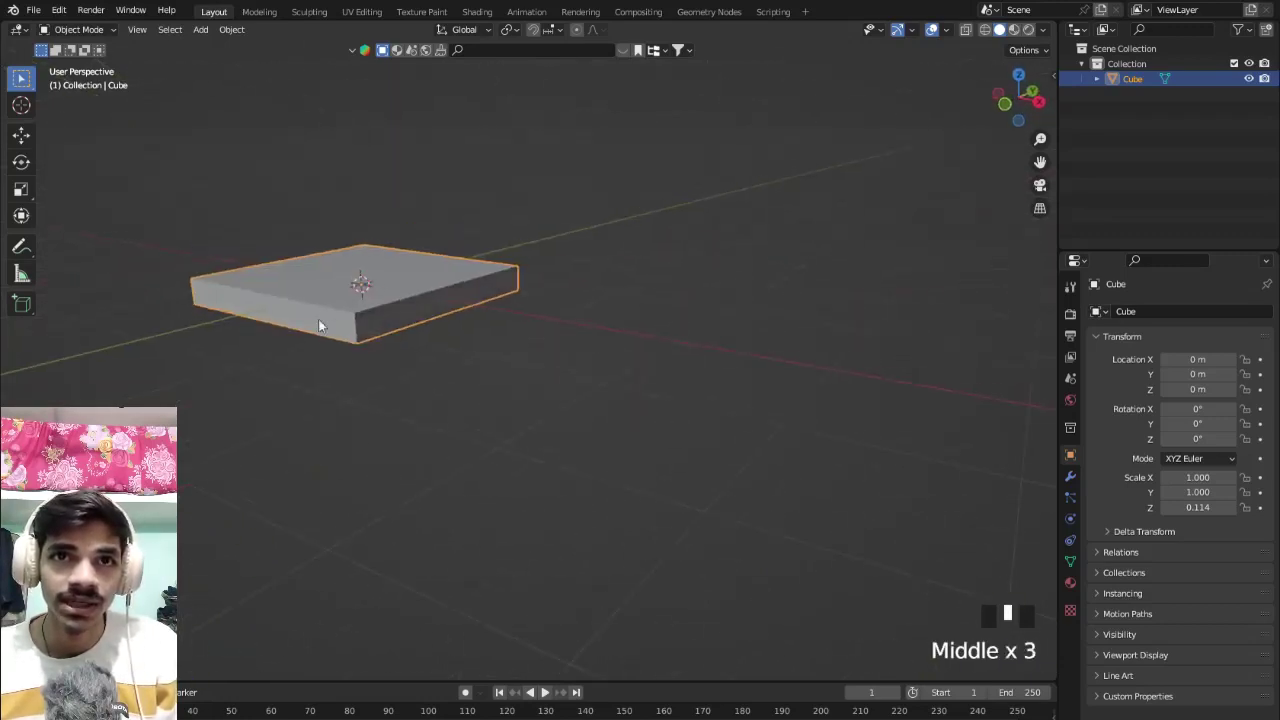
middle_drag(358, 405, 512, 456)
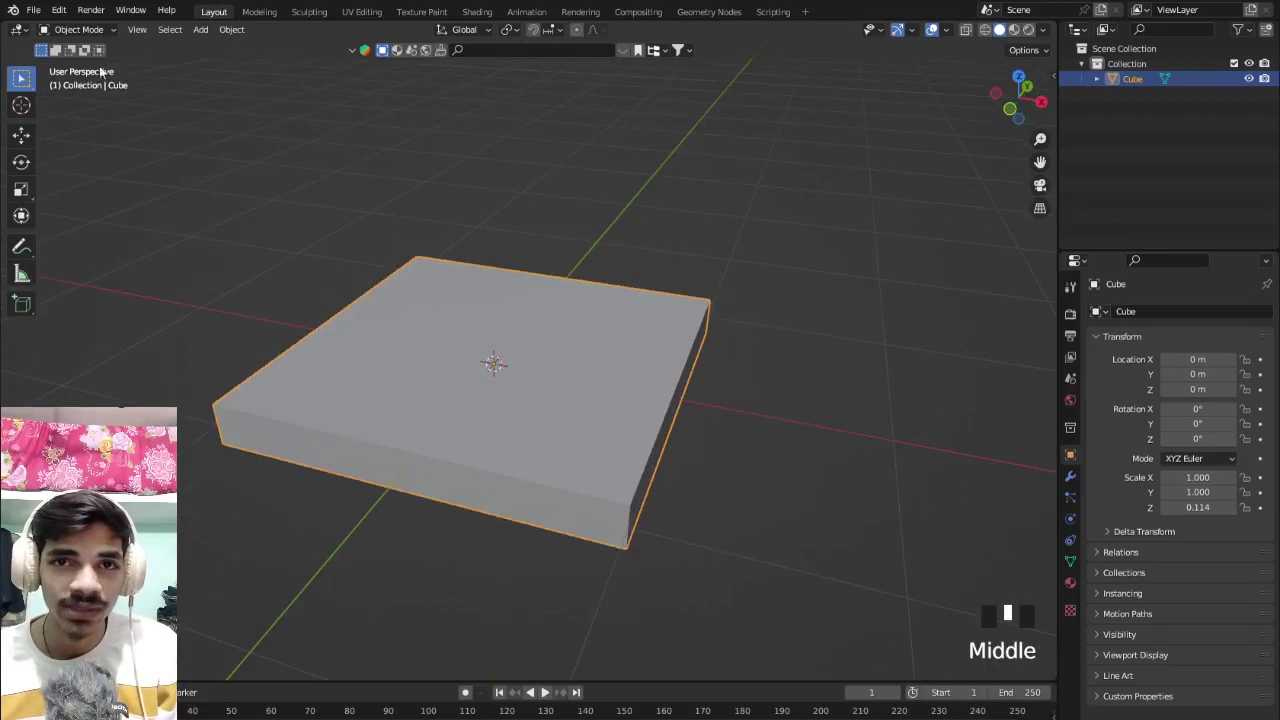
Try out Edit Mode on the flattened cube and return to Object Mode.
click(85, 30)
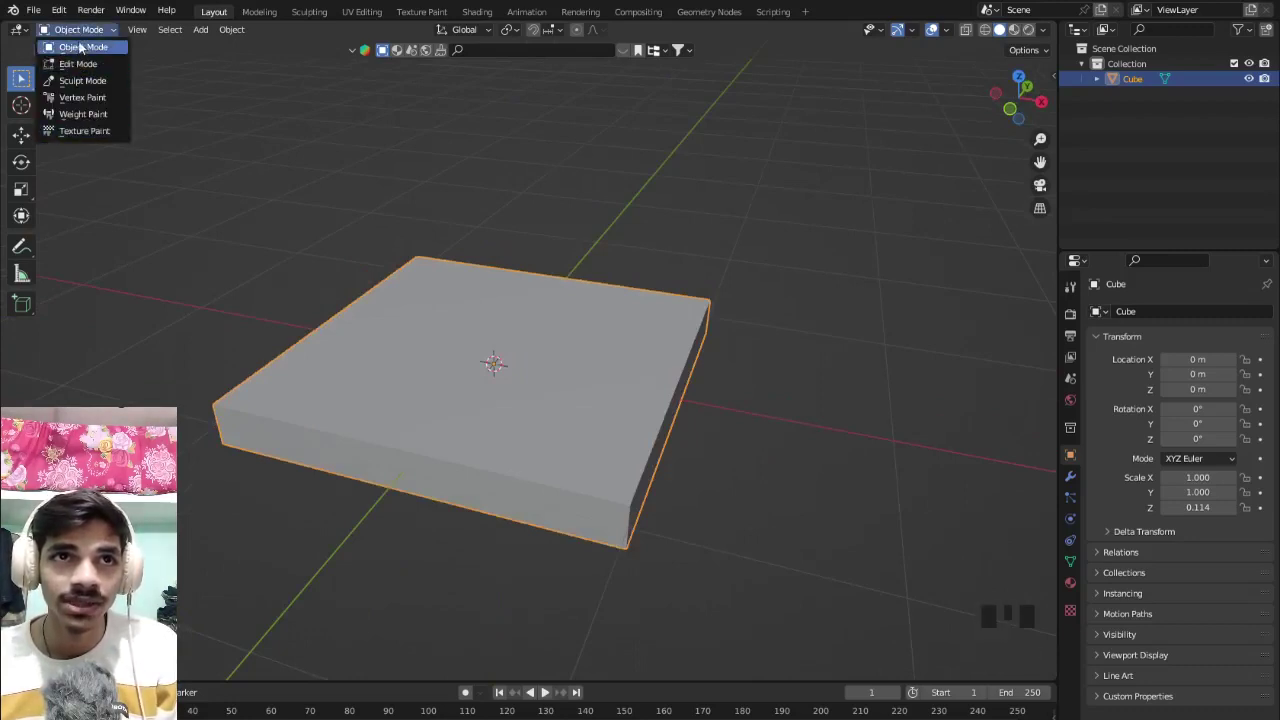
click(667, 211)
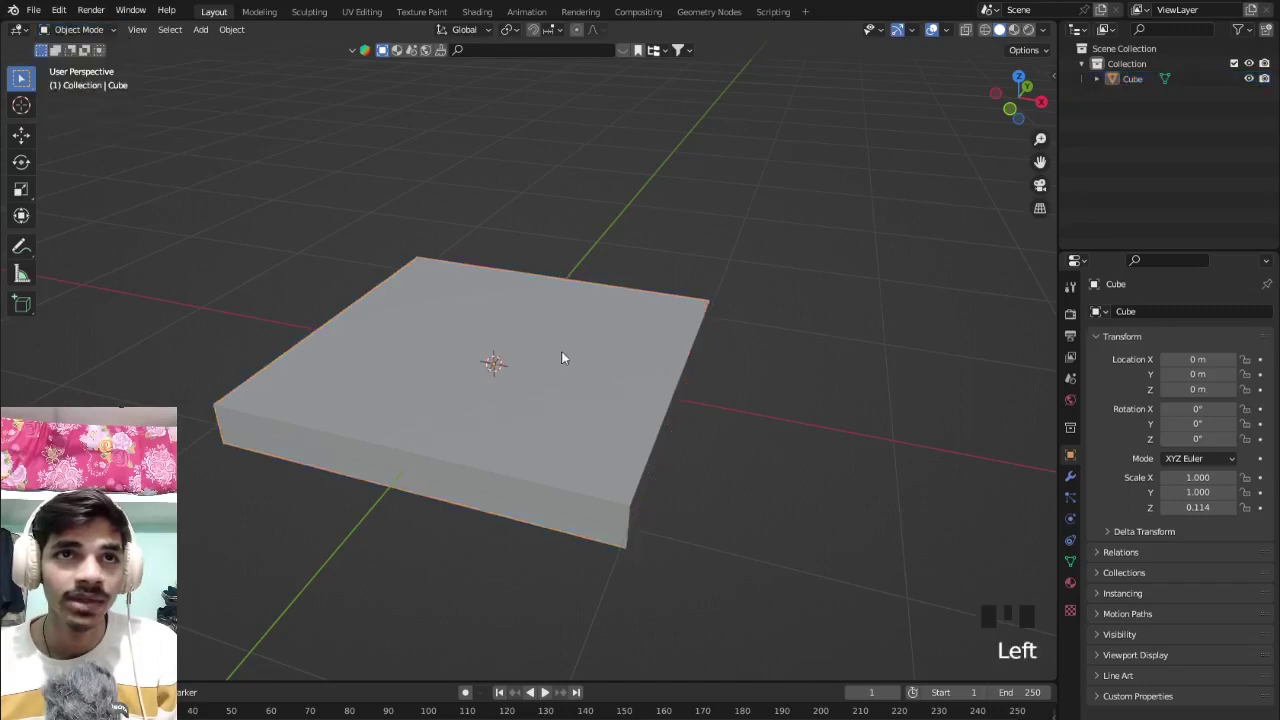
middle_drag(561, 351, 673, 347)
click(561, 372)
scroll(566, 376, up, 3)
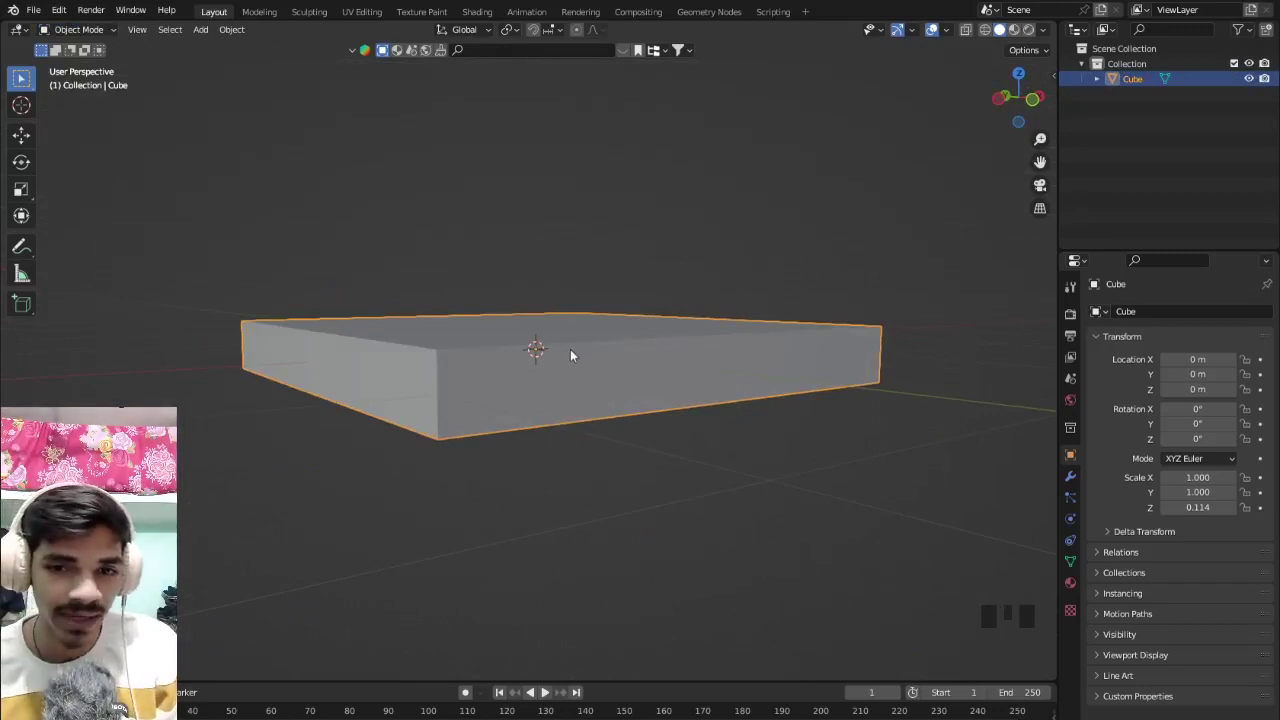
key(Tab)
middle_drag(572, 356, 720, 330)
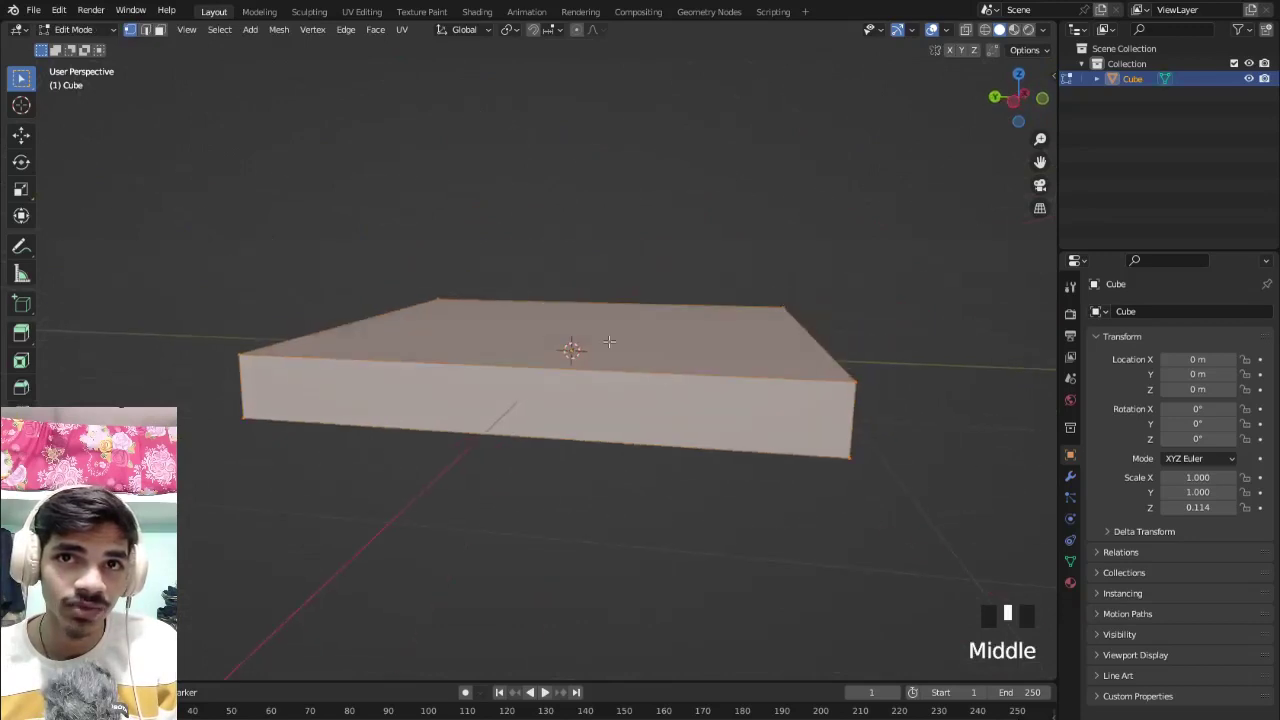
key(Tab)
Put the flattened cube into Edit Mode.
click(90, 30)
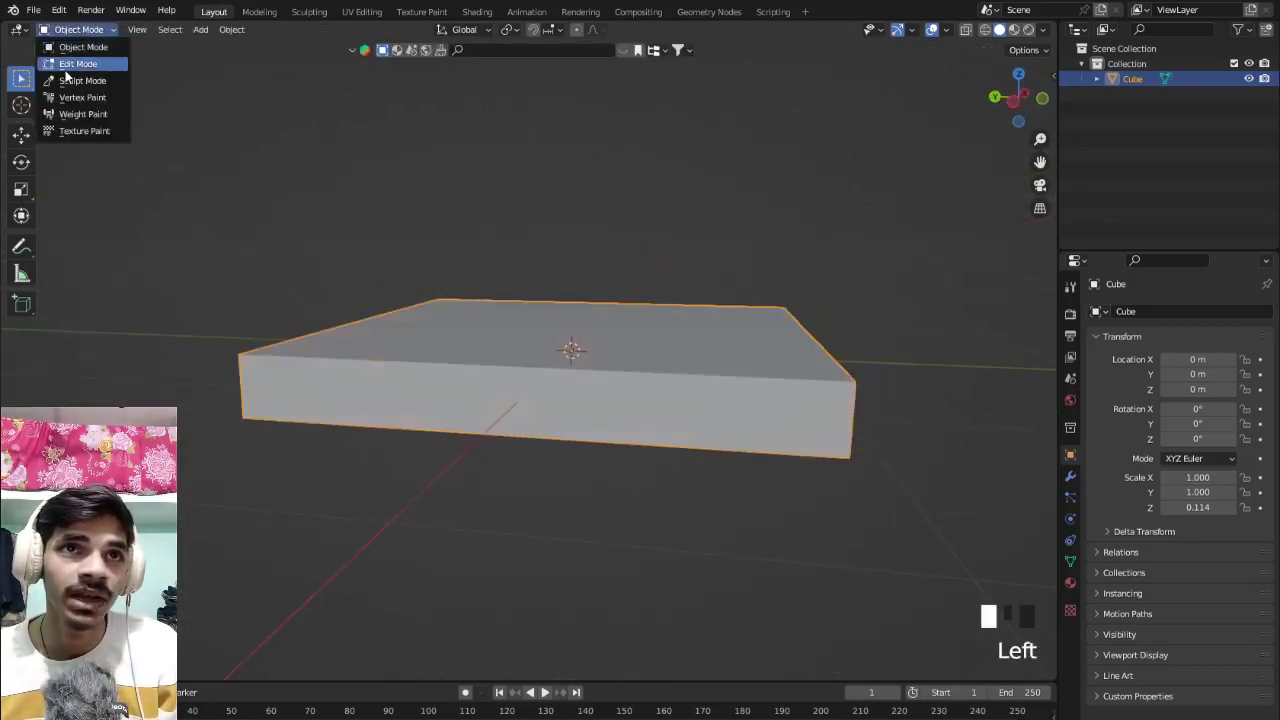
click(84, 65)
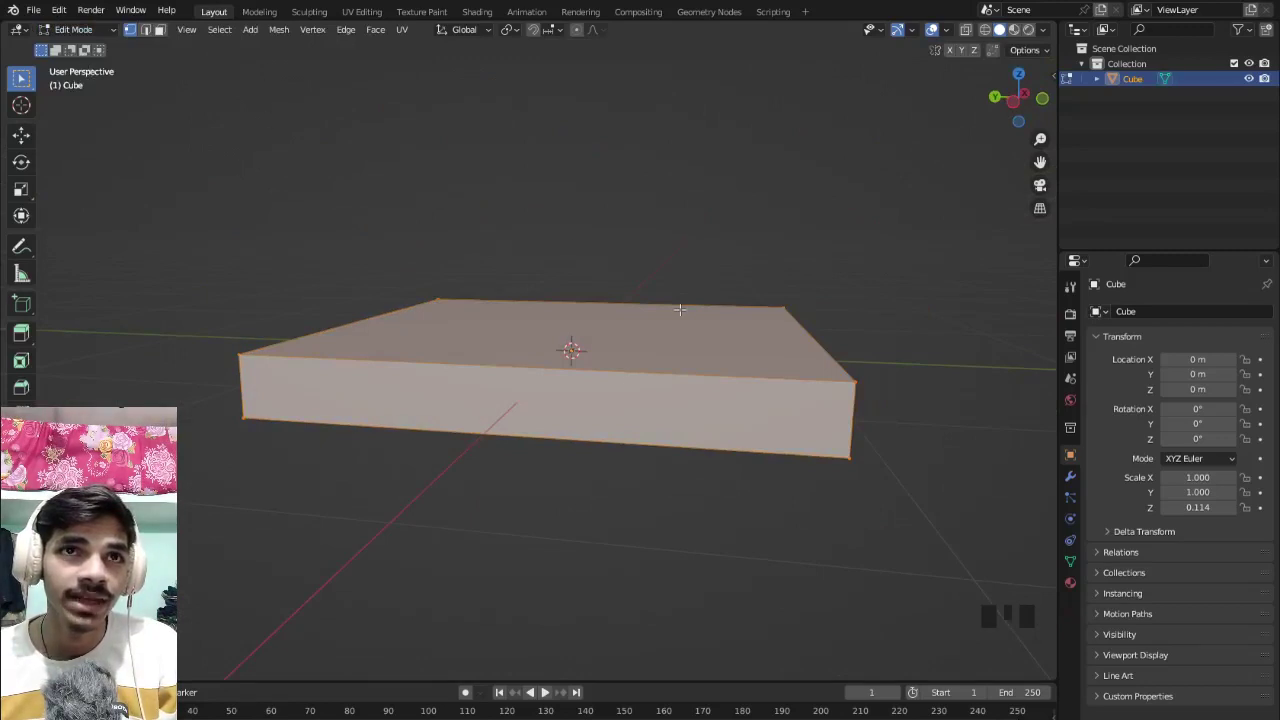
scroll(679, 310, down, 3)
middle_drag(440, 403, 656, 386)
middle_drag(682, 408, 593, 358)
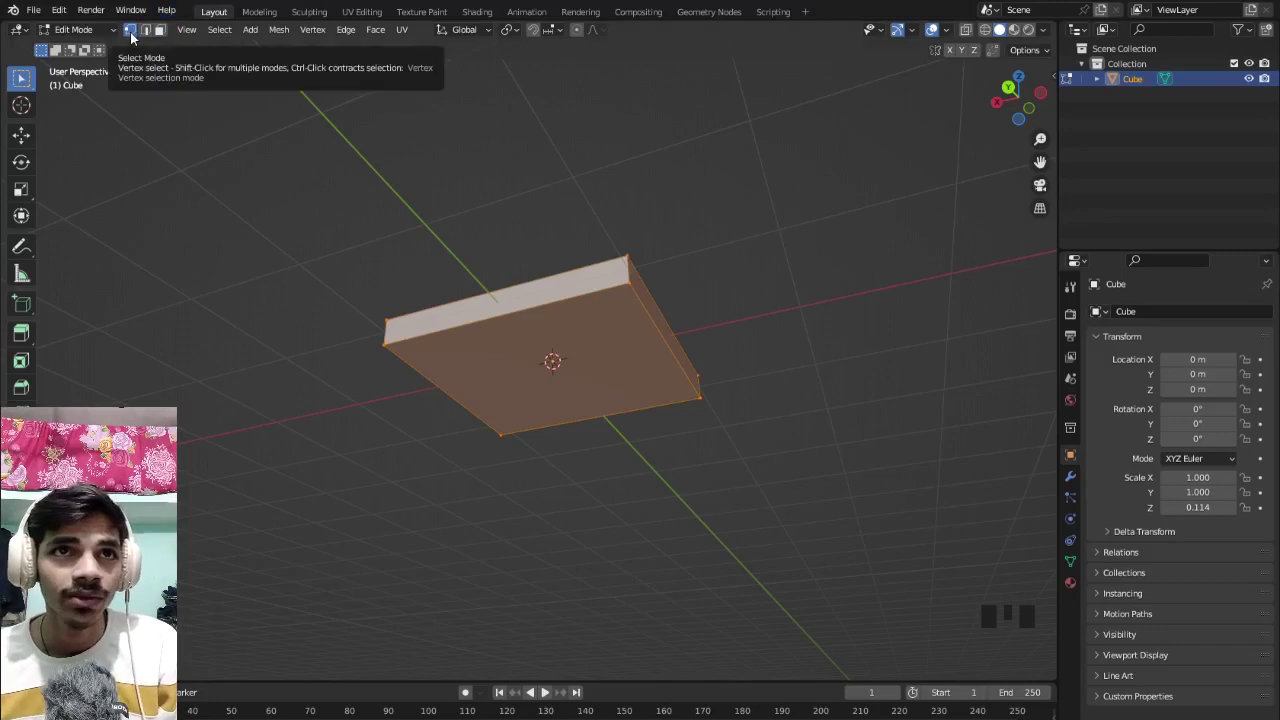
scroll(408, 314, up, 3)
shift+middle_drag(408, 314, 254, 174)
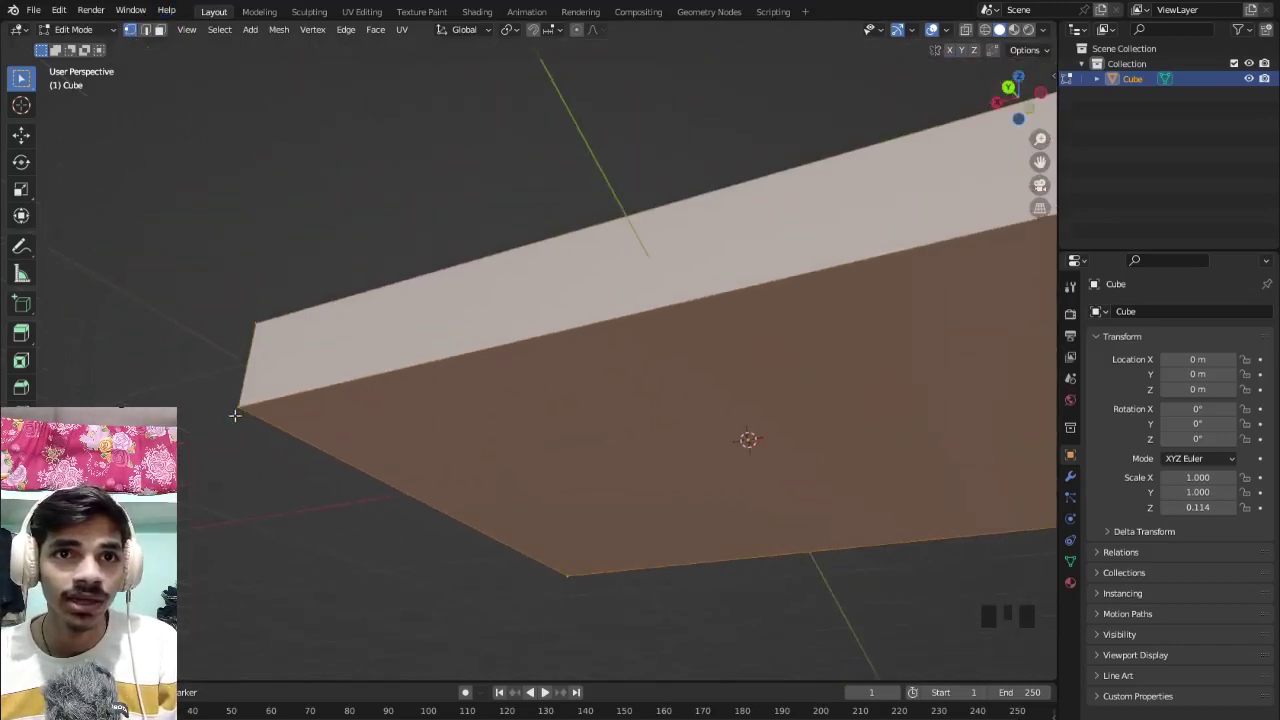
Switch to edge selection and select several edges around the slab's underside one after another.
click(148, 30)
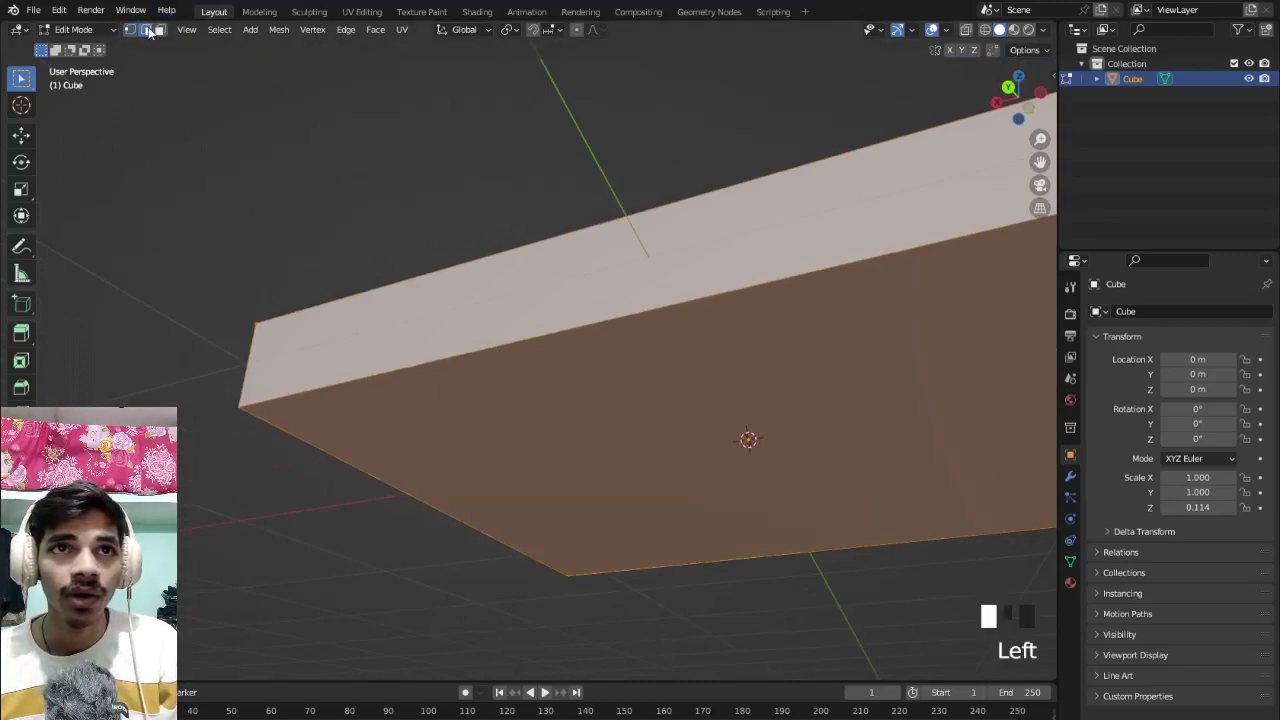
click(474, 345)
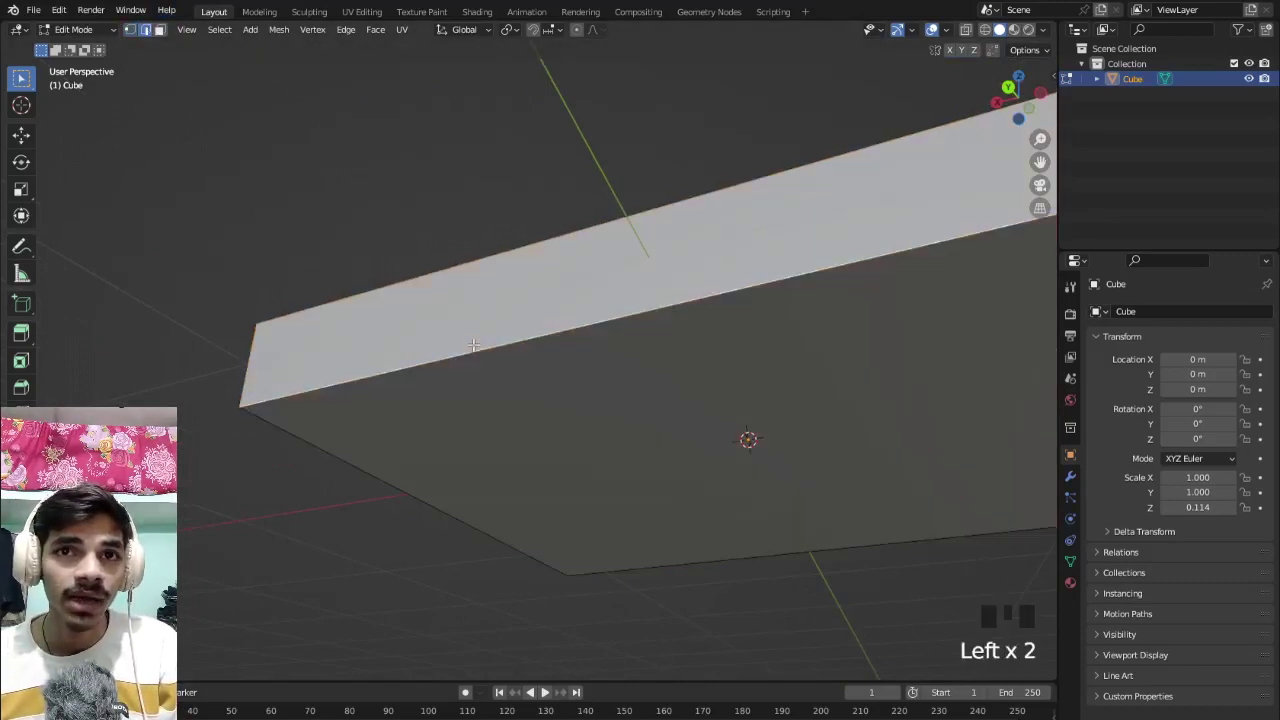
click(452, 320)
click(381, 464)
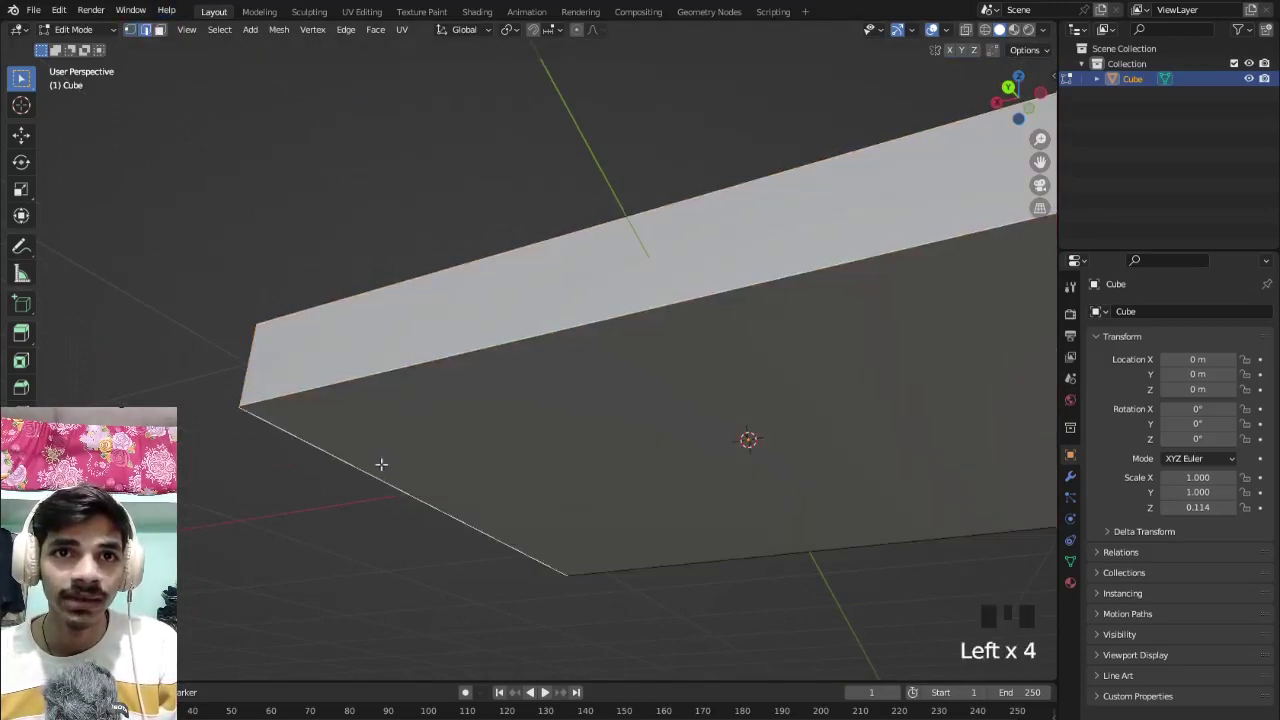
click(636, 558)
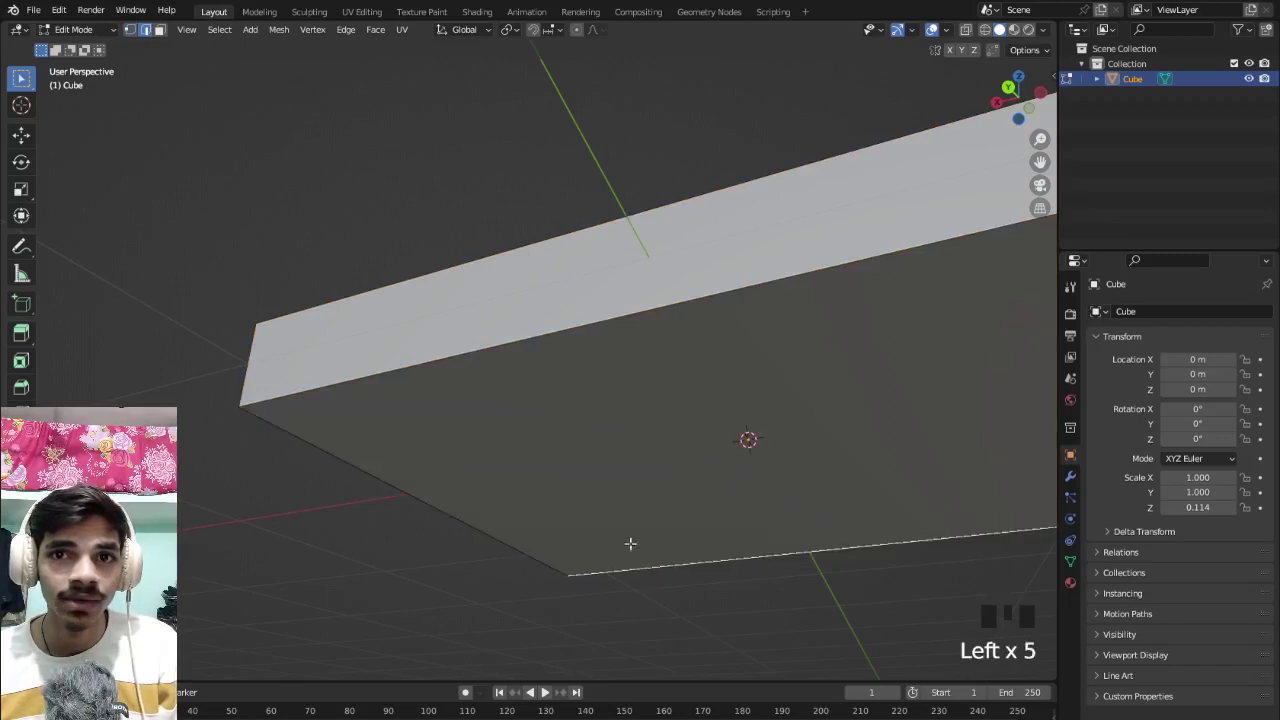
click(500, 500)
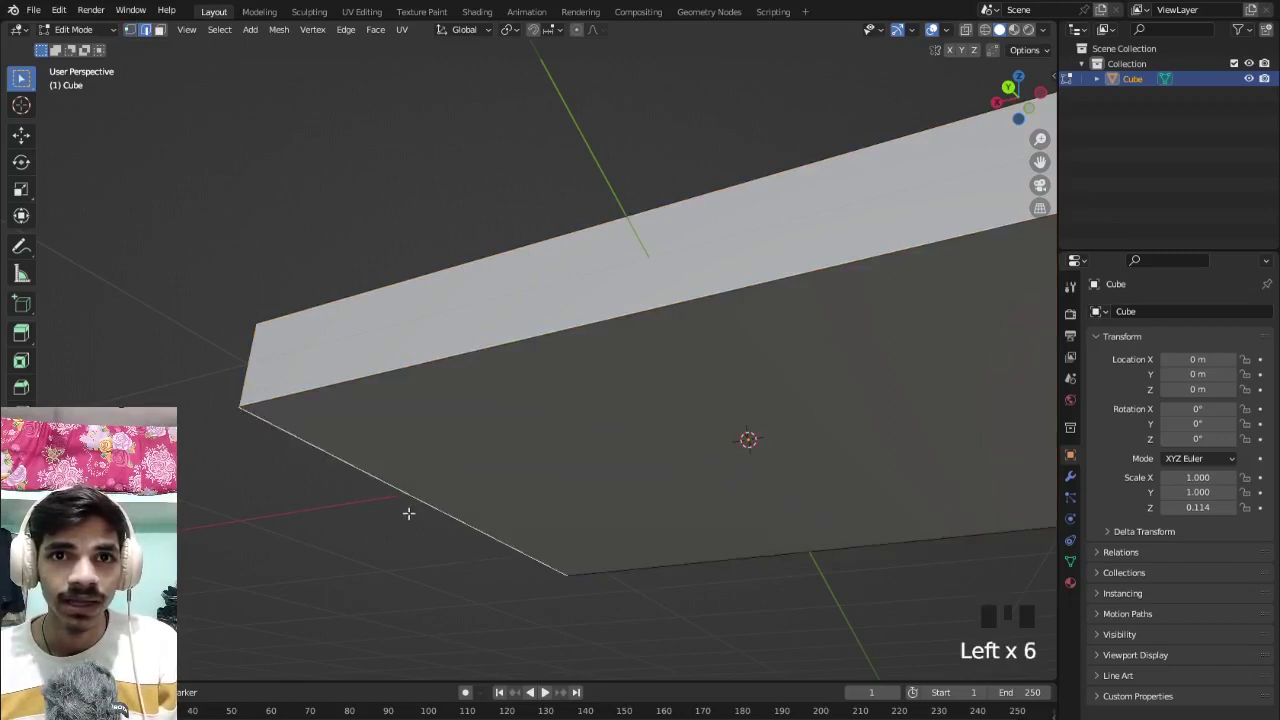
Switch to face selection and select the slab's entire bottom face.
click(129, 31)
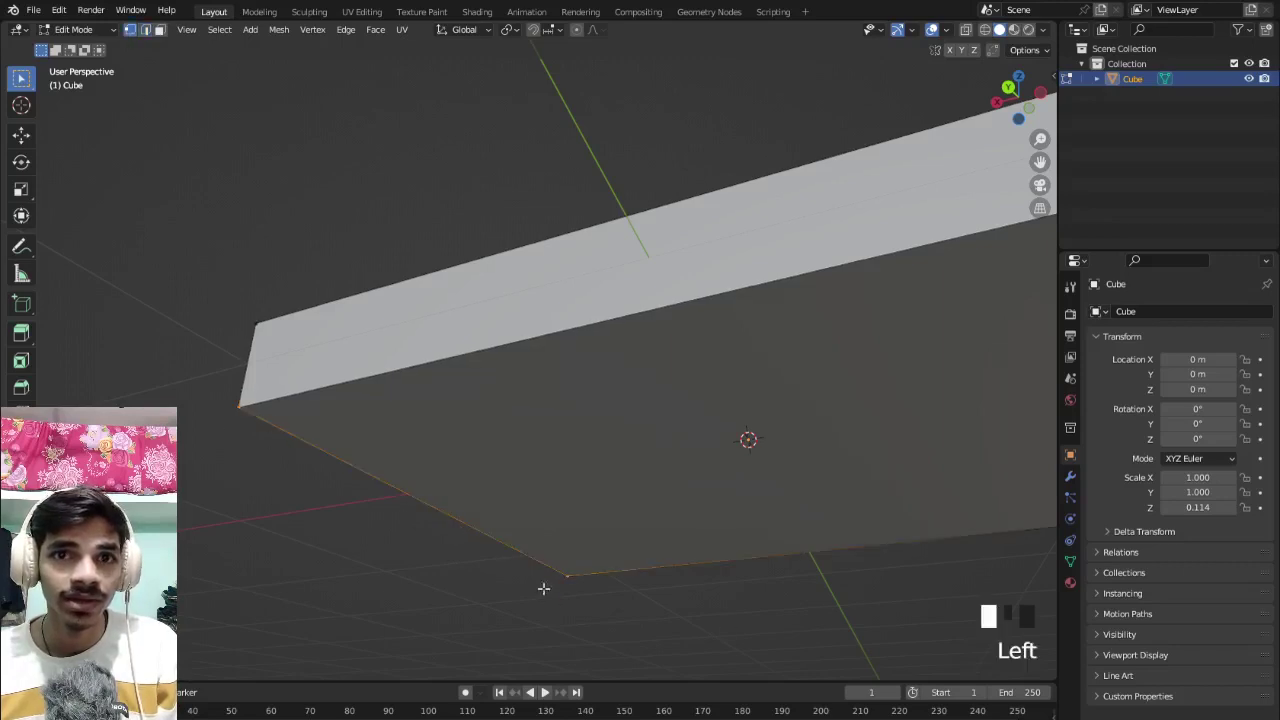
click(159, 32)
scroll(217, 231, down, 3)
click(533, 412)
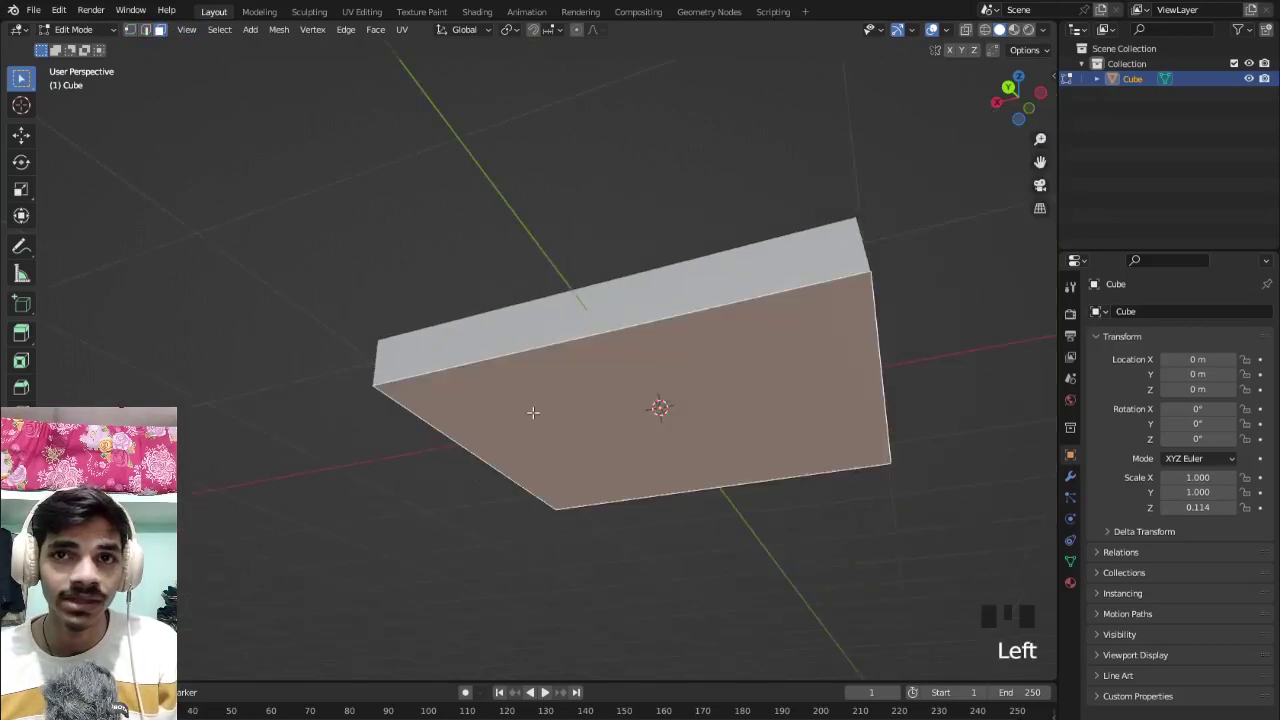
Subdivide the selected bottom face of the slab.
middle_drag(572, 410, 639, 431)
scroll(697, 438, up, 3)
scroll(639, 431, down, 2)
middle_drag(694, 474, 676, 389)
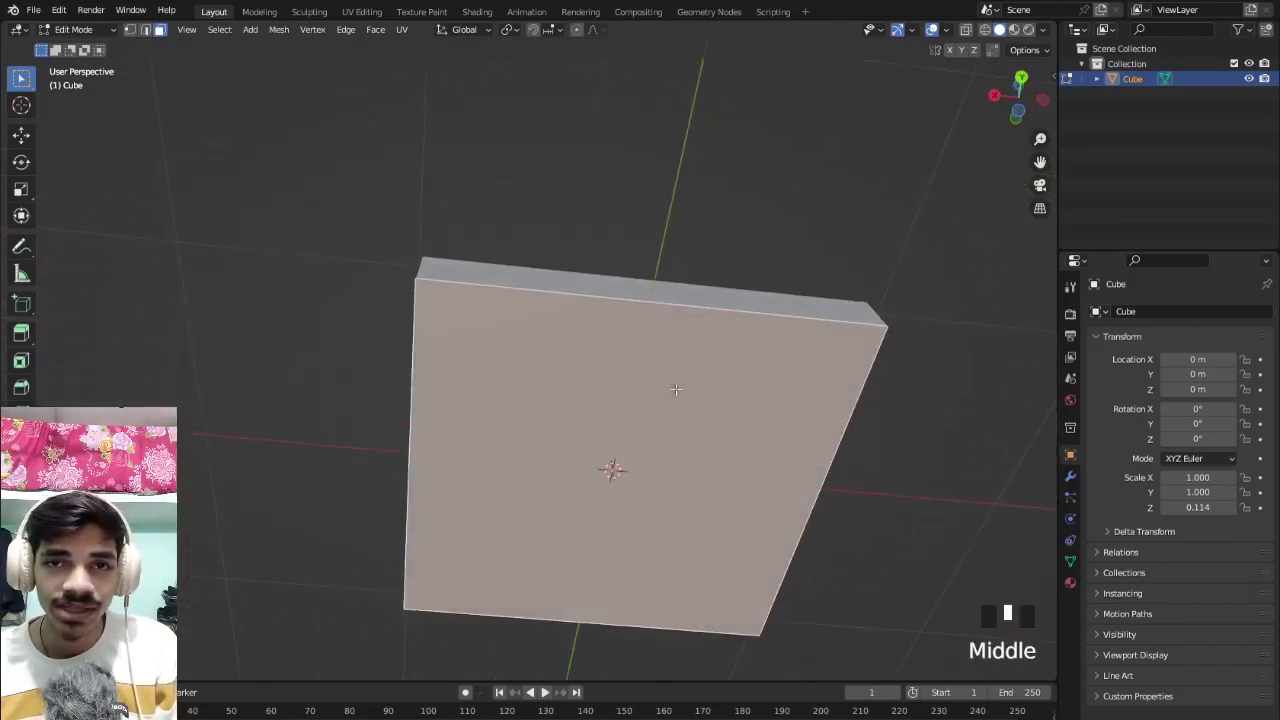
shift+middle_drag(707, 441, 651, 435)
shift+scroll(619, 424, up, 1)
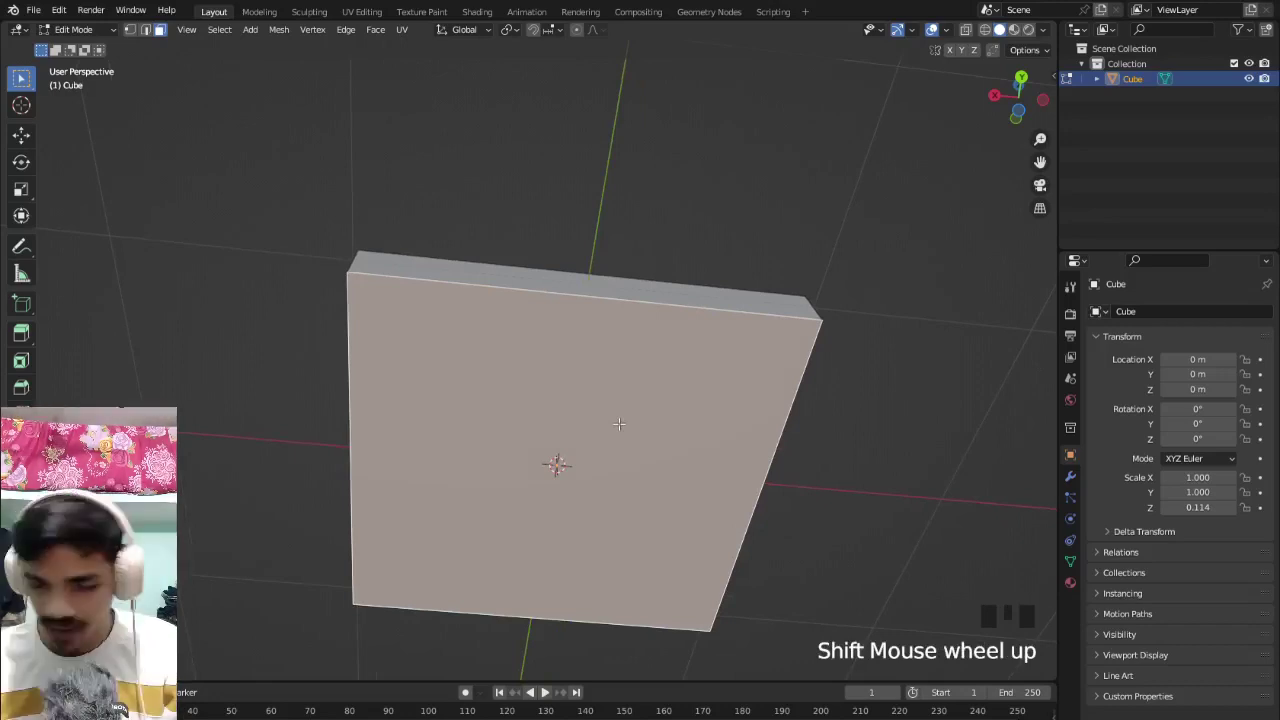
right_click(616, 424)
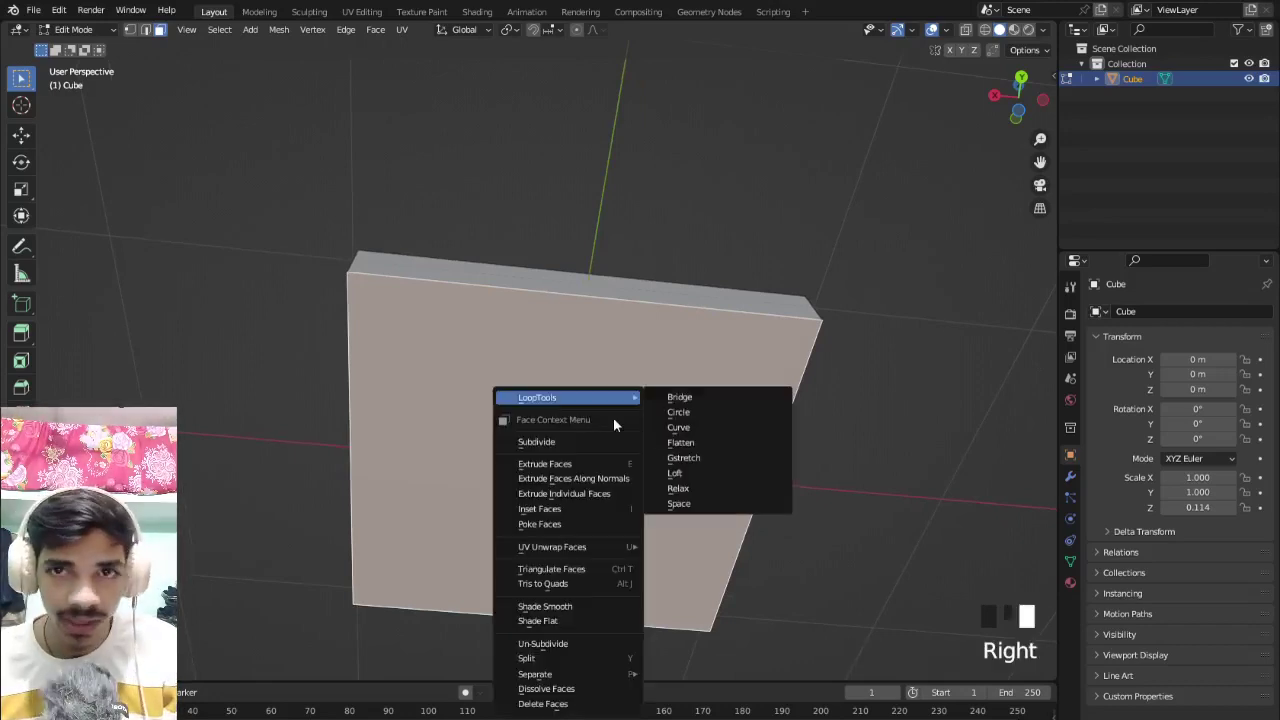
click(564, 442)
middle_drag(590, 450, 603, 360)
scroll(582, 415, up, 2)
scroll(582, 415, up, 3)
scroll(570, 395, down, 3)
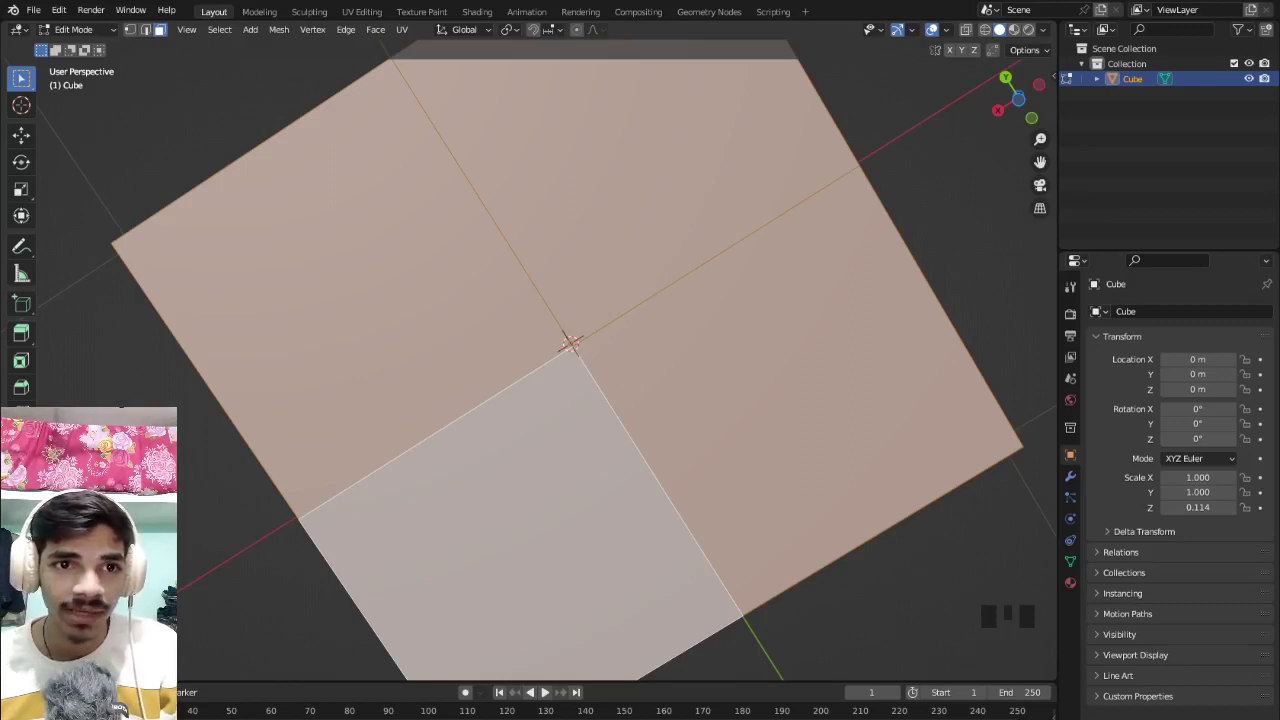
Set the subdivision's number of cuts to 6 for the slab's bottom face.
key(F9)
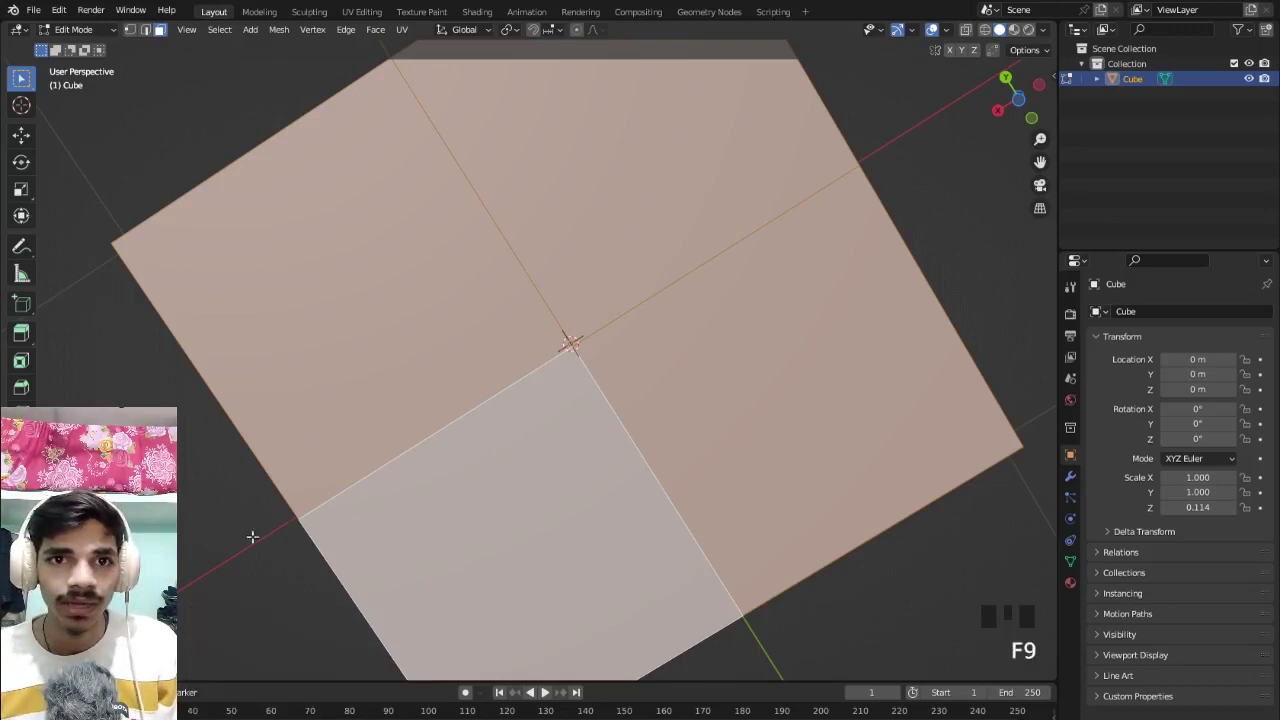
click(110, 667)
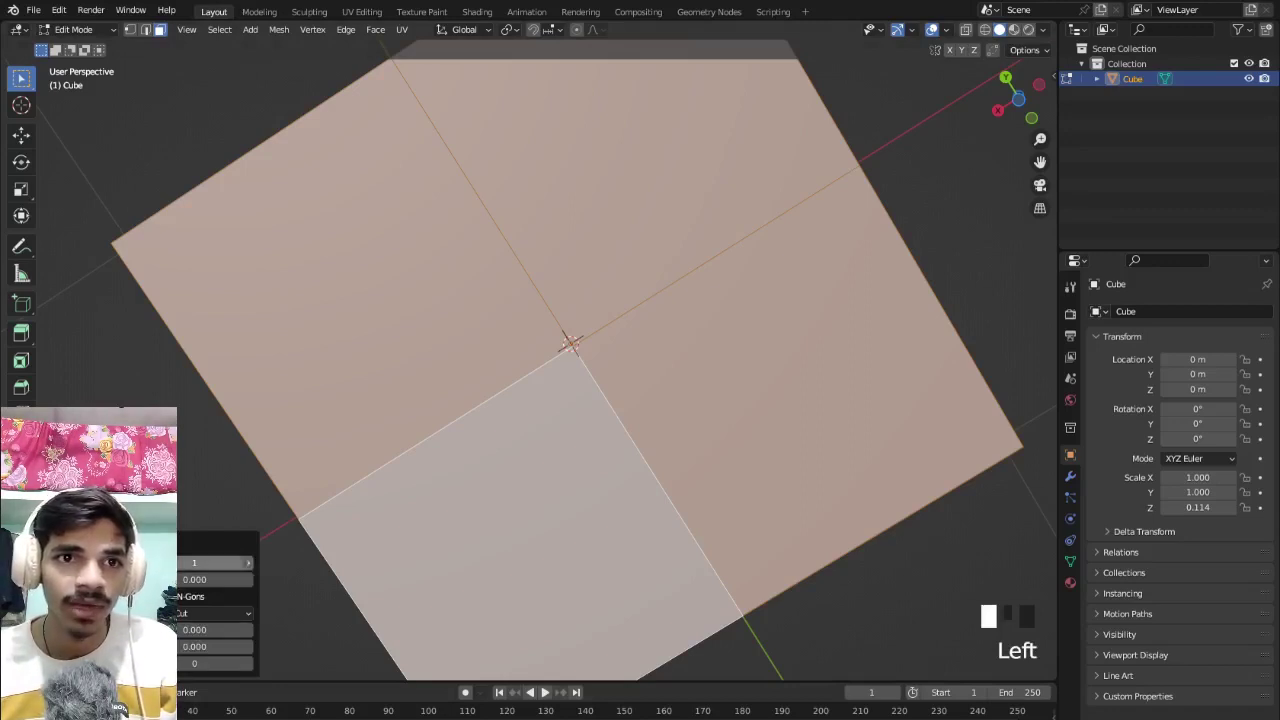
click(249, 566)
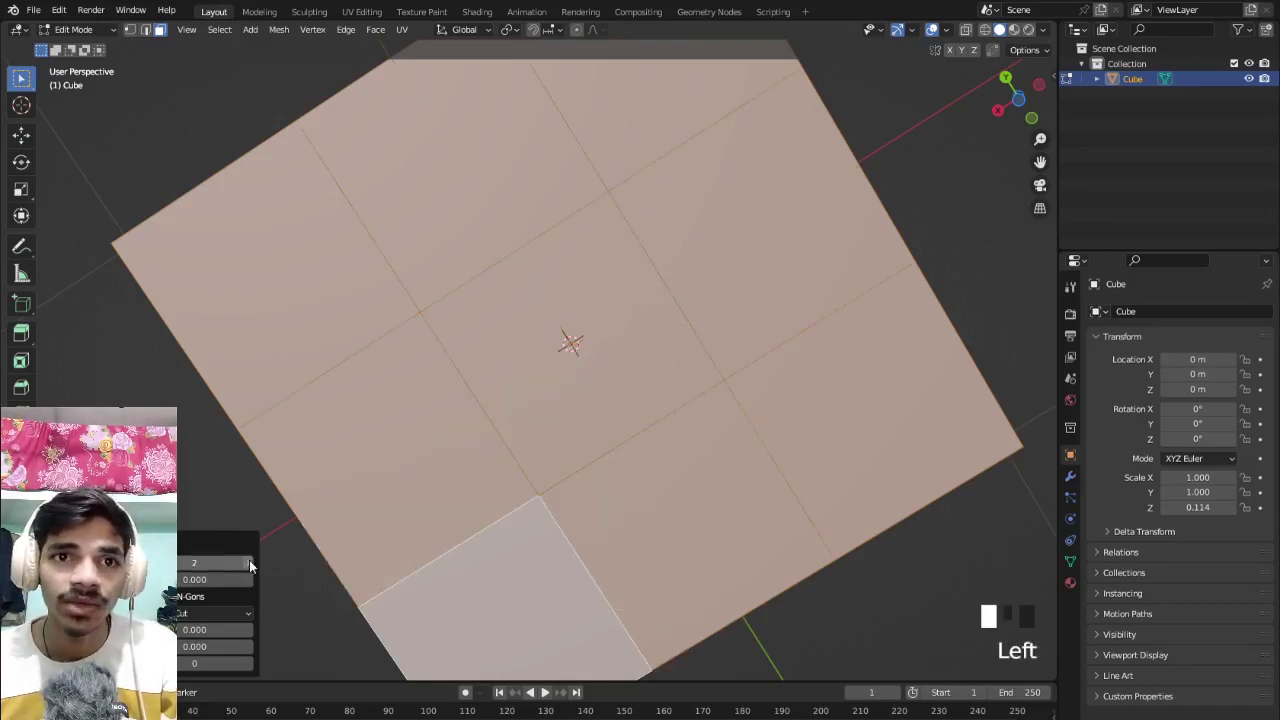
click(249, 566)
click(249, 566)
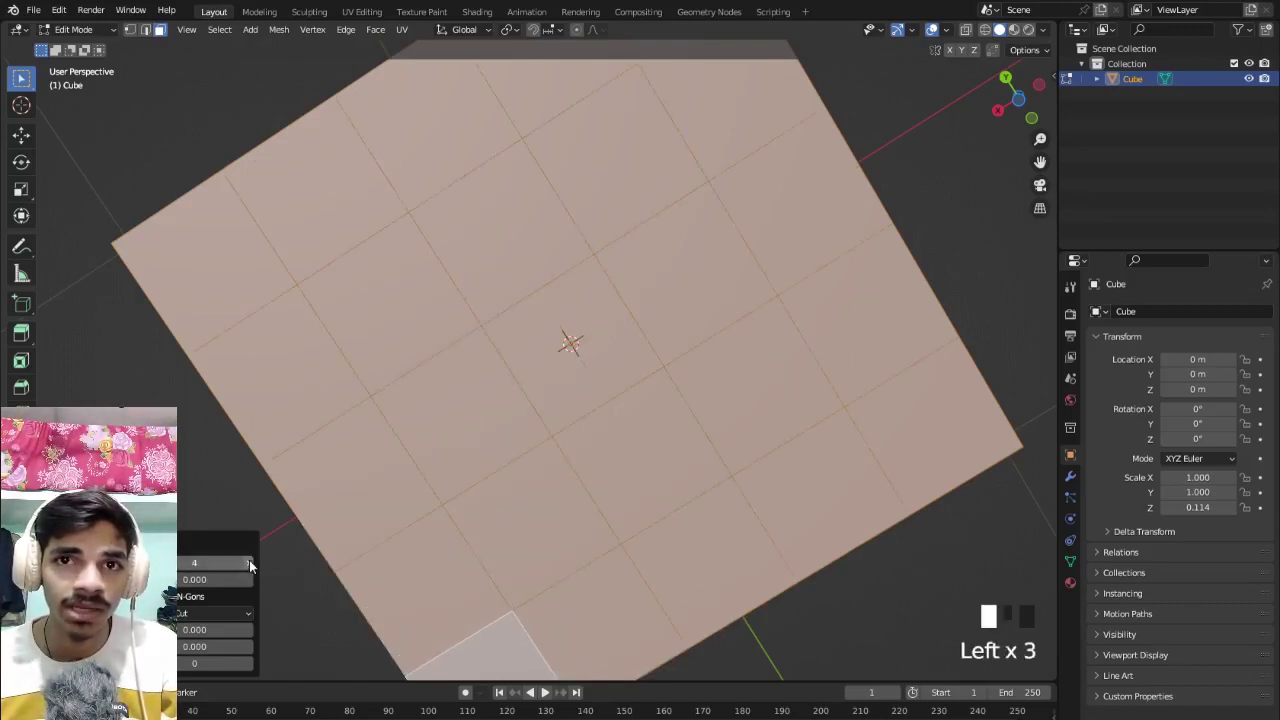
click(249, 566)
click(249, 564)
scroll(501, 513, down, 3)
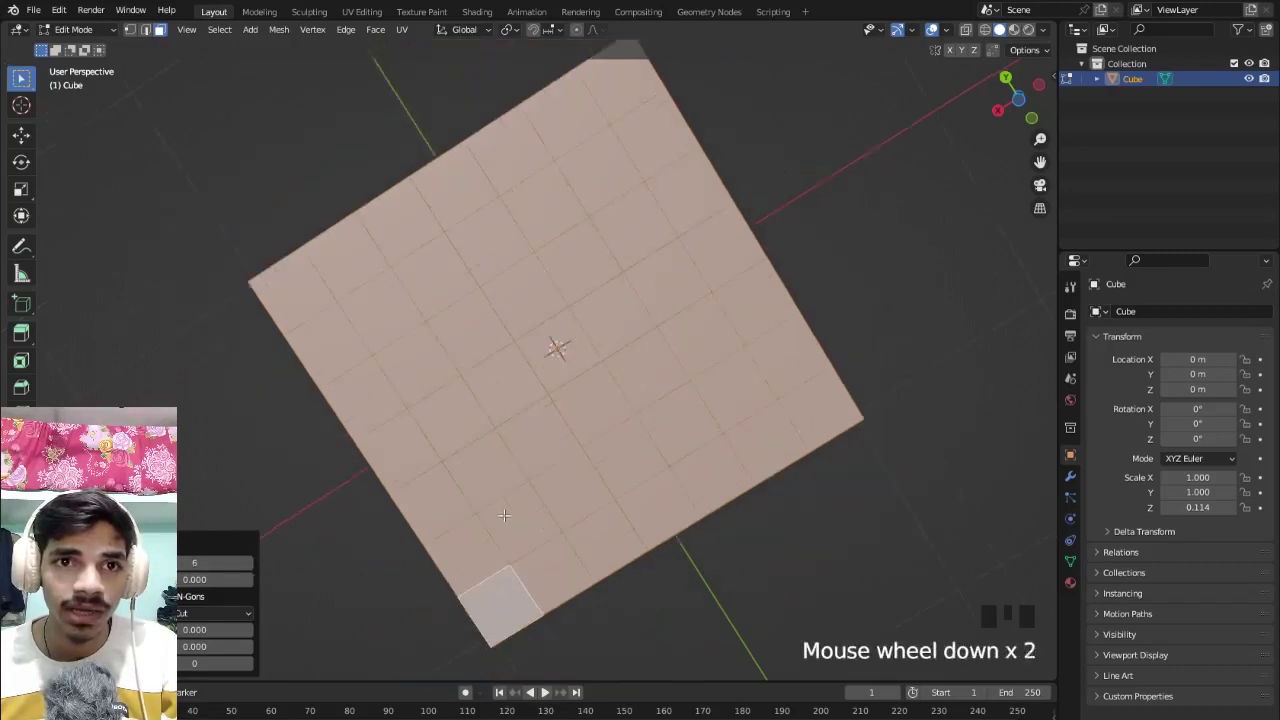
Clear the selection and select the four corner faces of the slab's gridded underside together.
middle_drag(501, 513, 623, 588)
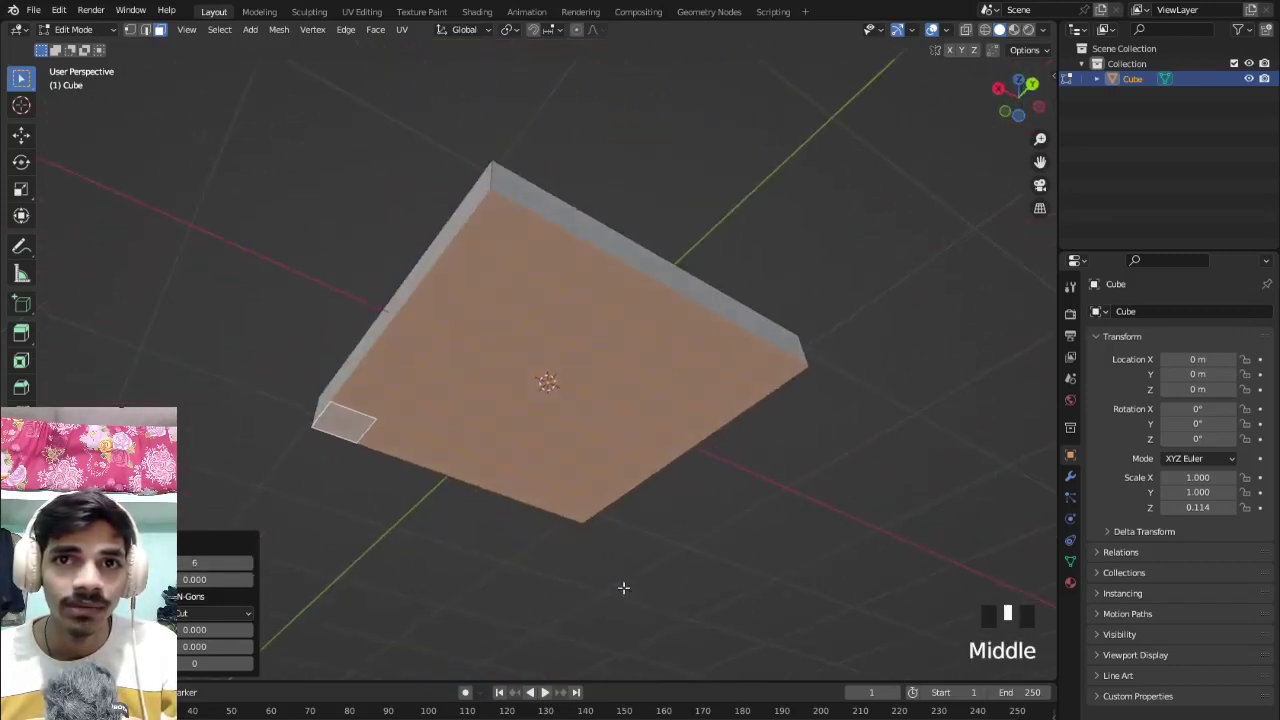
middle_drag(495, 420, 563, 449)
click(823, 360)
middle_drag(823, 360, 651, 378)
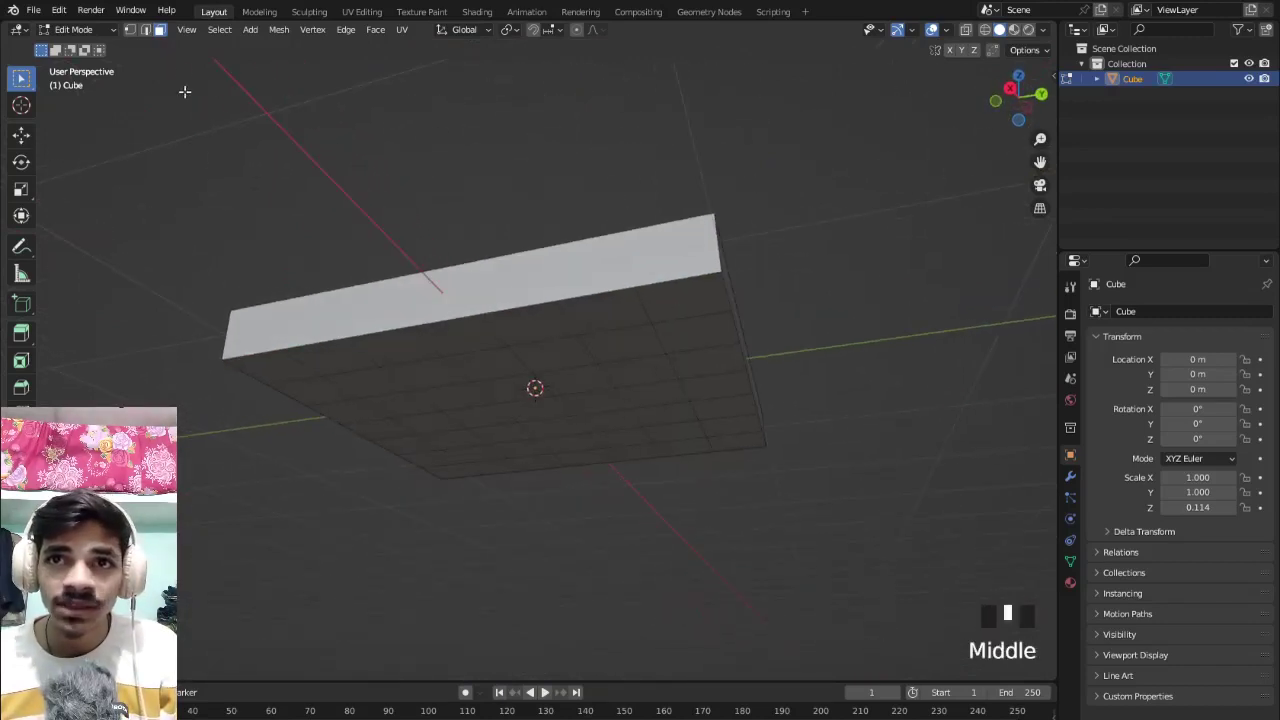
click(687, 300)
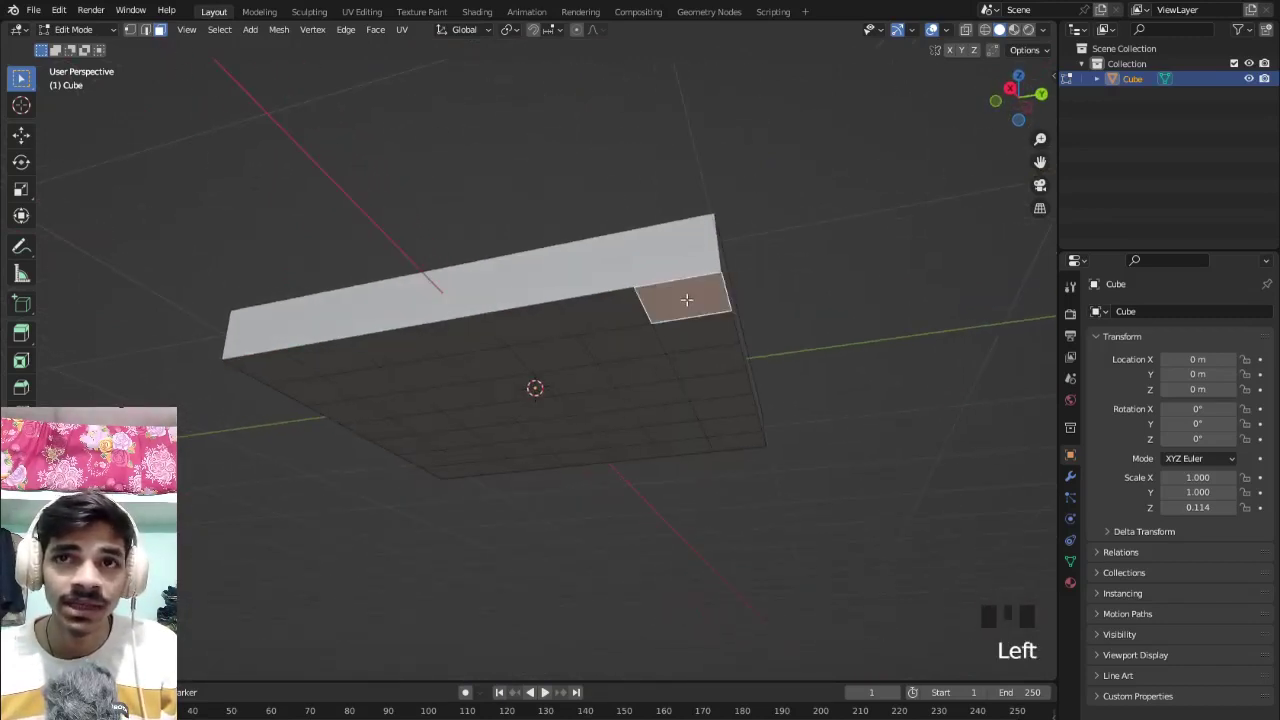
shift+middle_drag(476, 365, 609, 351)
shift+click(451, 363)
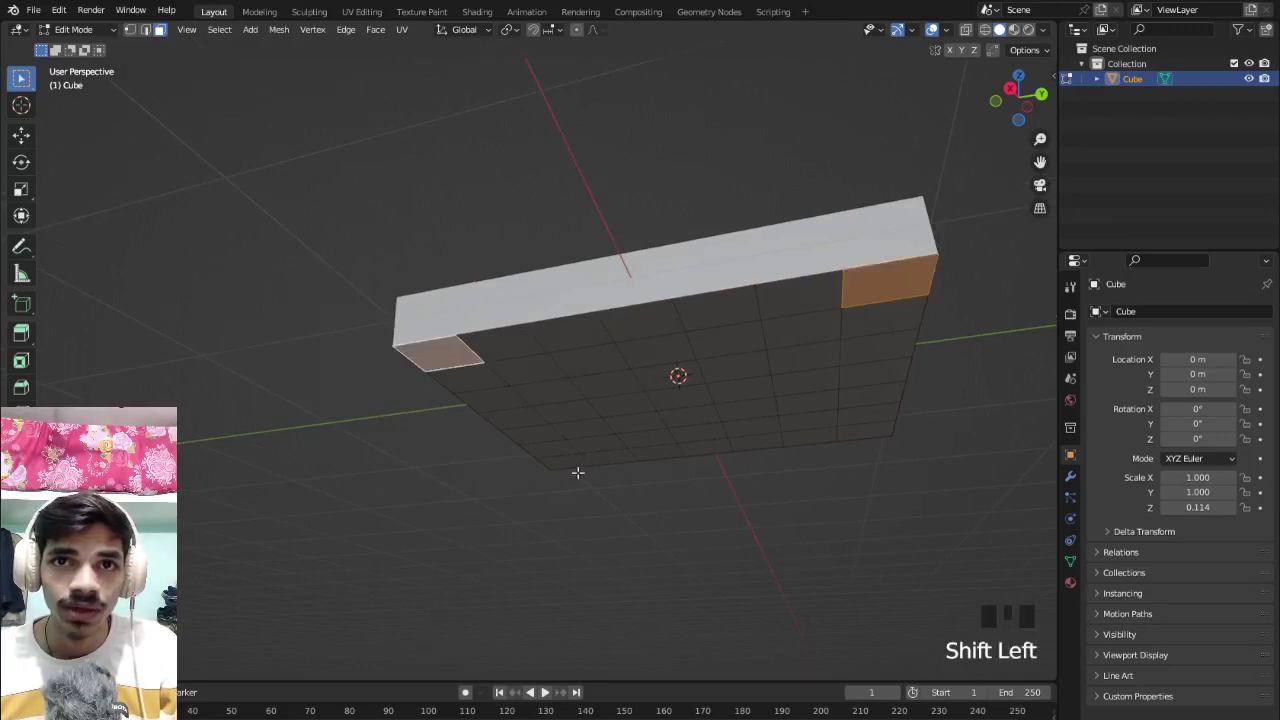
middle_drag(503, 449, 540, 431)
shift+click(494, 490)
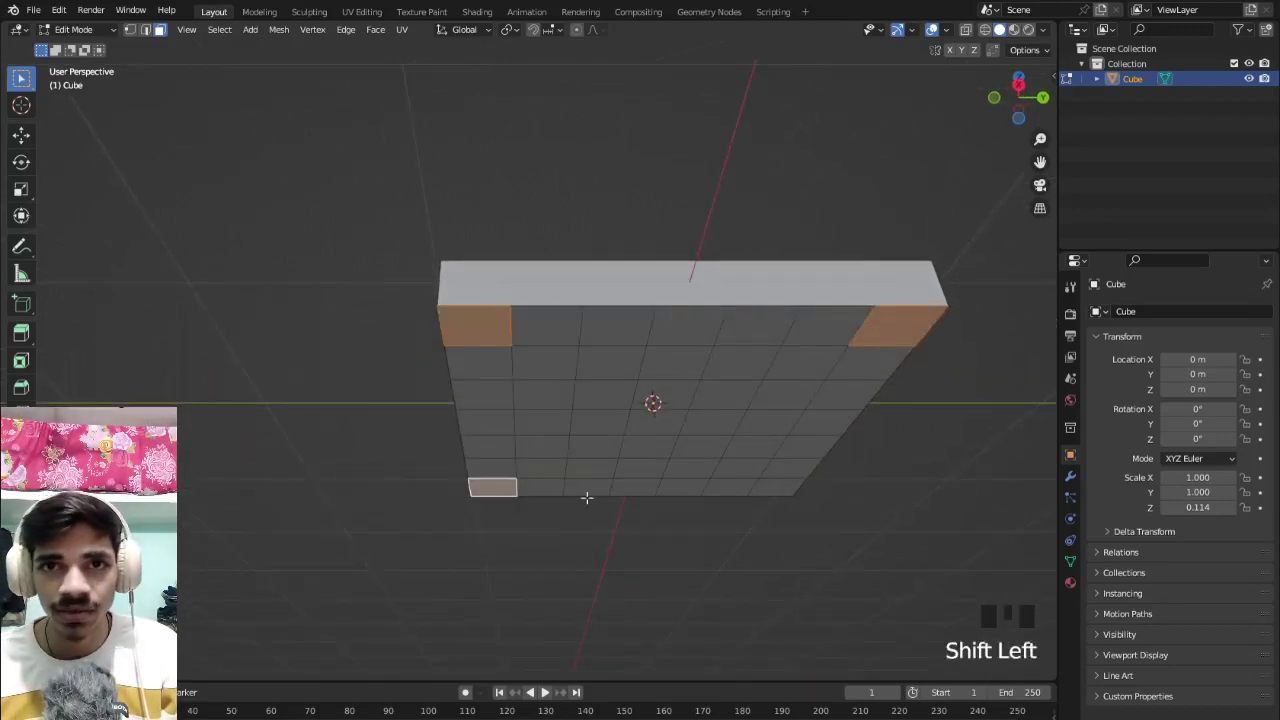
shift+click(772, 488)
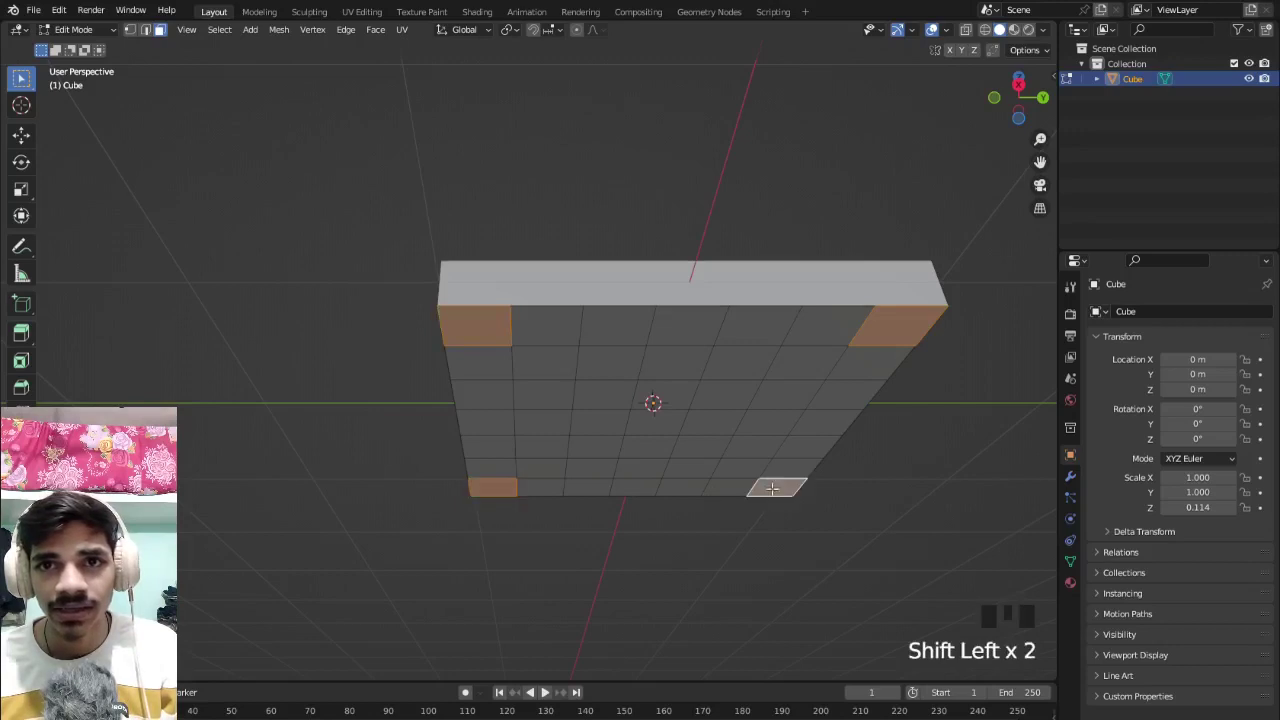
Try picking single corner faces of the underside, and build up the selection of all four corner faces again.
click(917, 334)
click(483, 330)
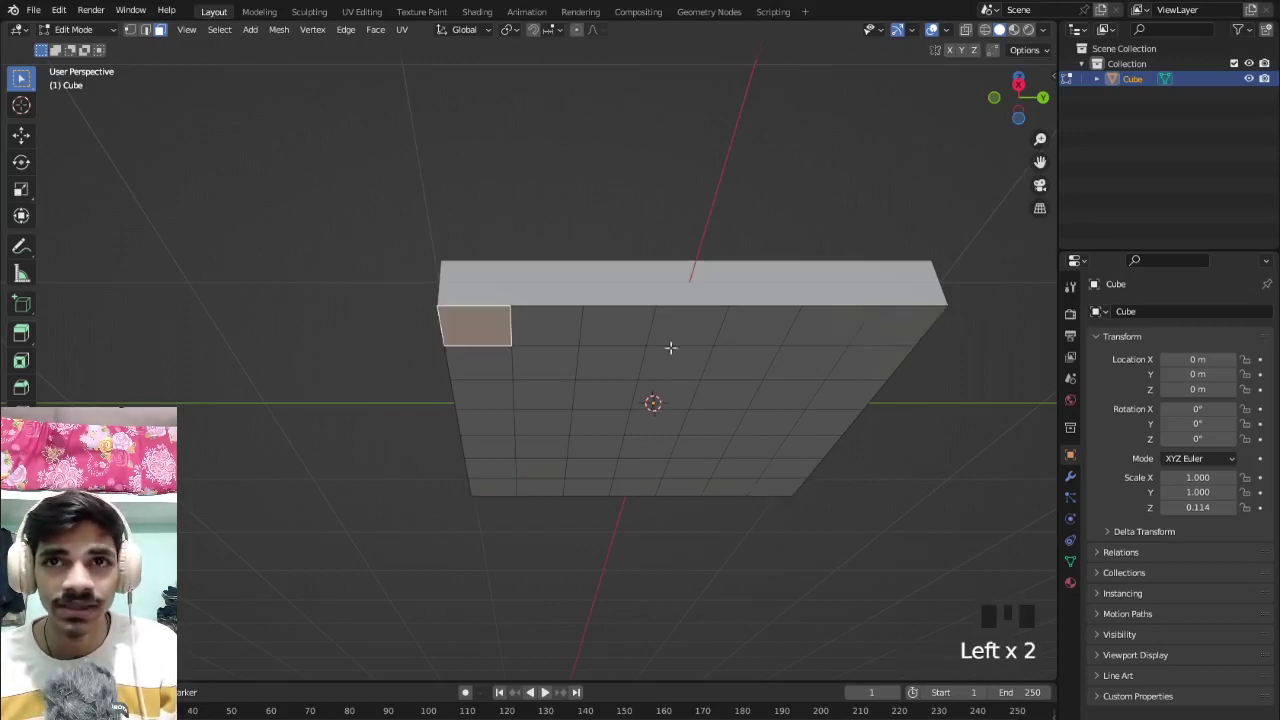
click(910, 334)
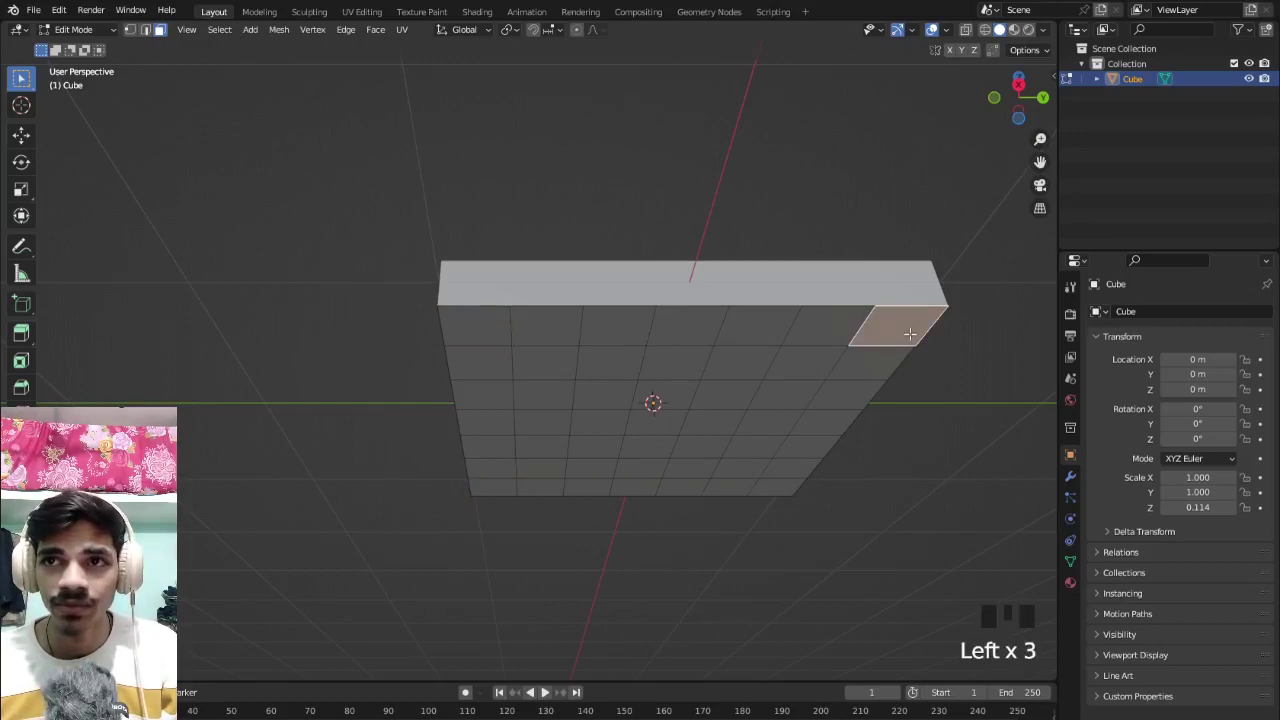
shift+click(468, 334)
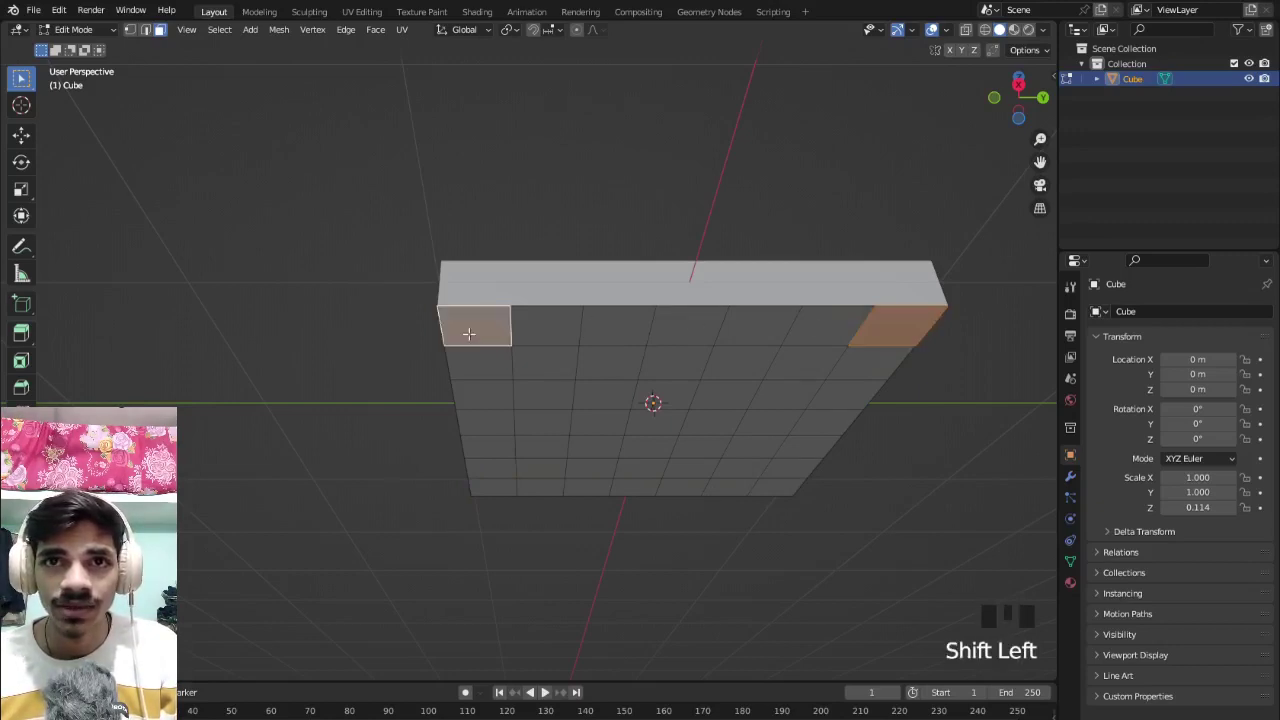
shift+click(500, 490)
shift+click(775, 490)
In front view, extrude the four selected corner faces about 1.29 m downward to form legs.
scroll(808, 458, down, 3)
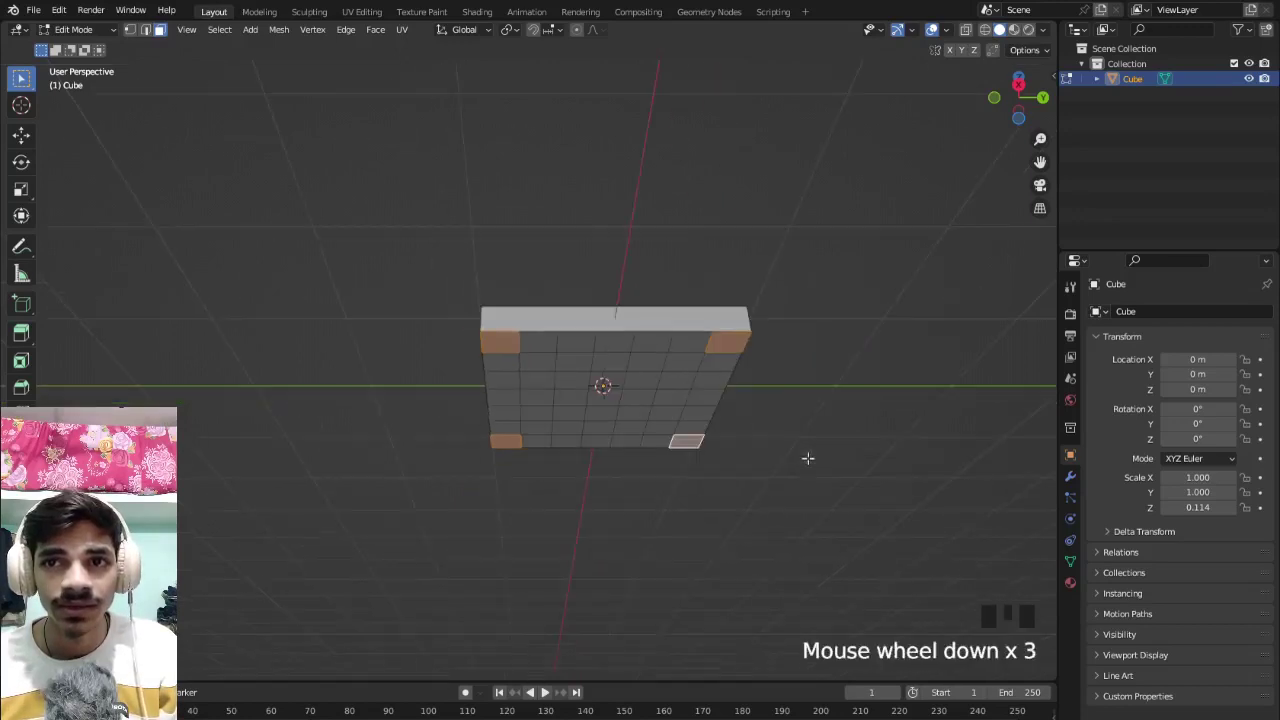
middle_drag(808, 458, 641, 522)
middle_drag(571, 483, 550, 442)
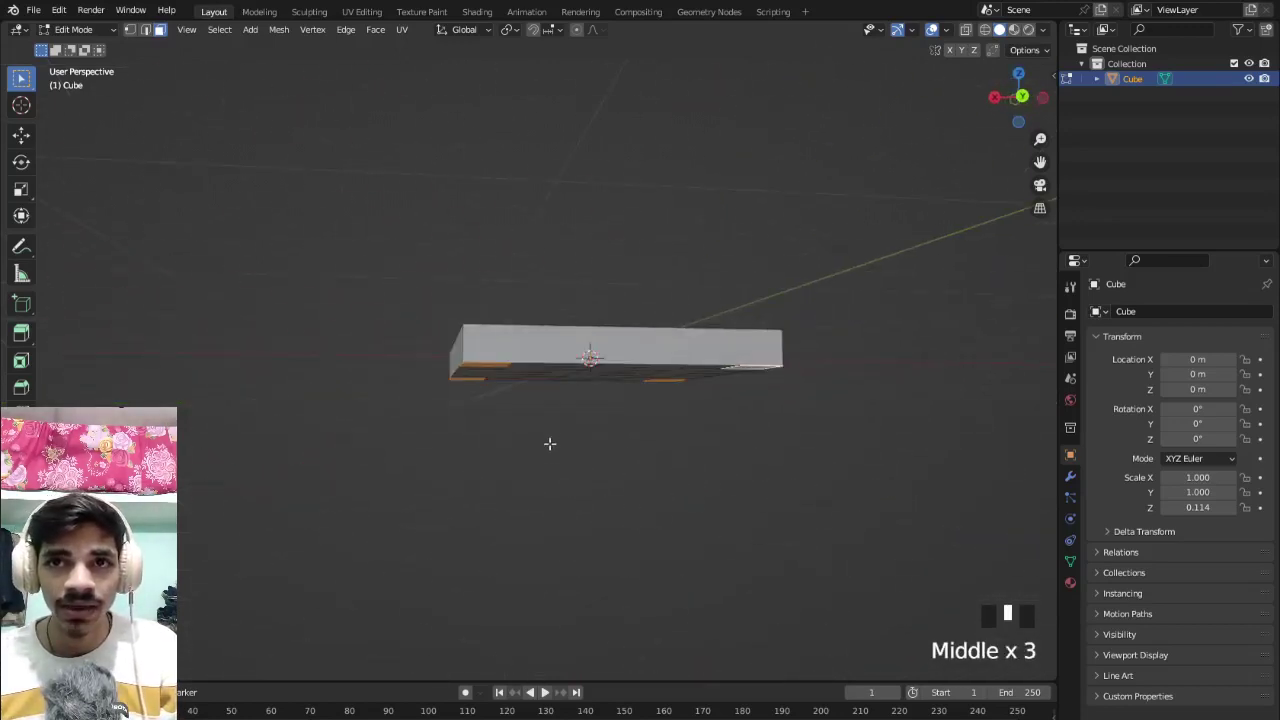
key(KP_1)
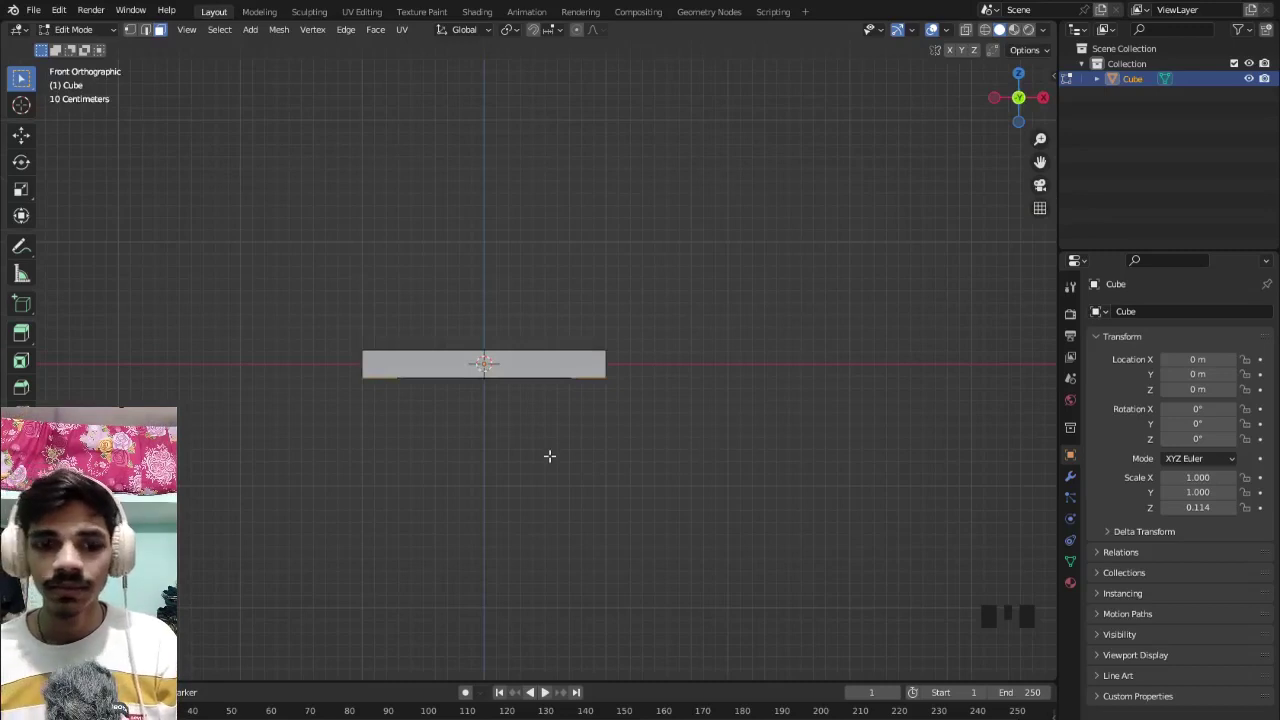
shift+middle_drag(404, 440, 441, 426)
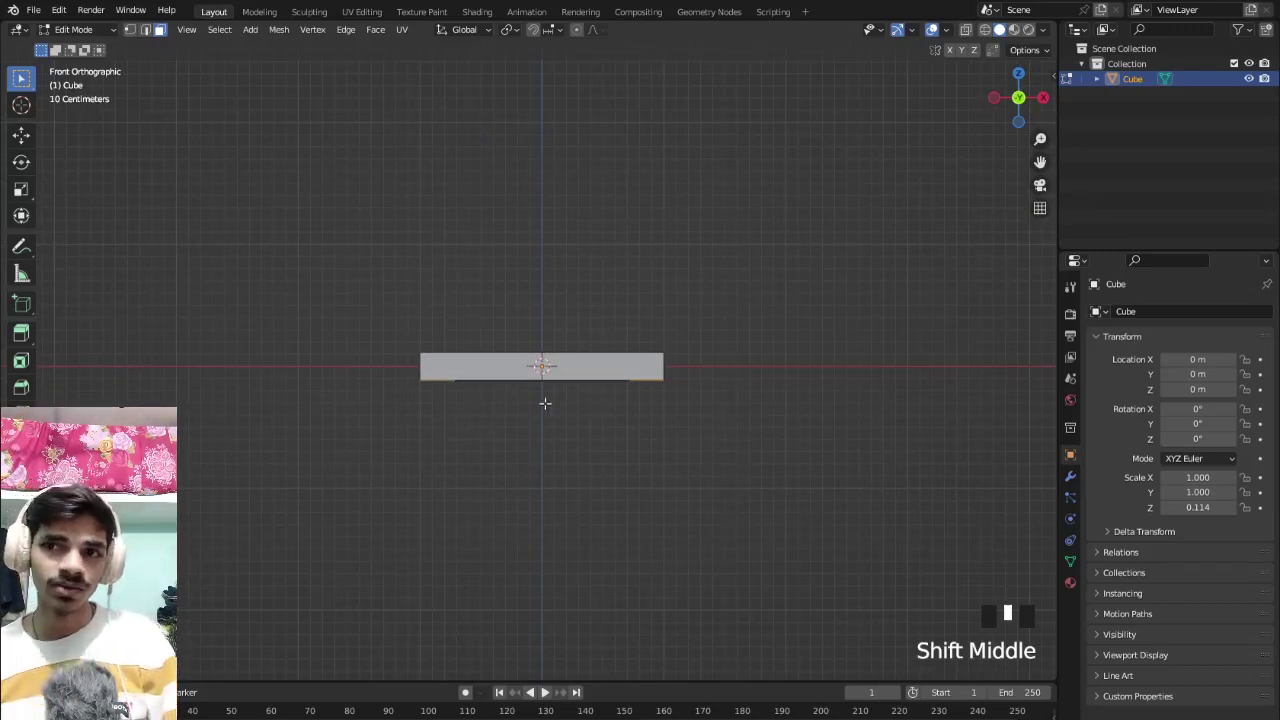
shift+middle_drag(589, 414, 554, 414)
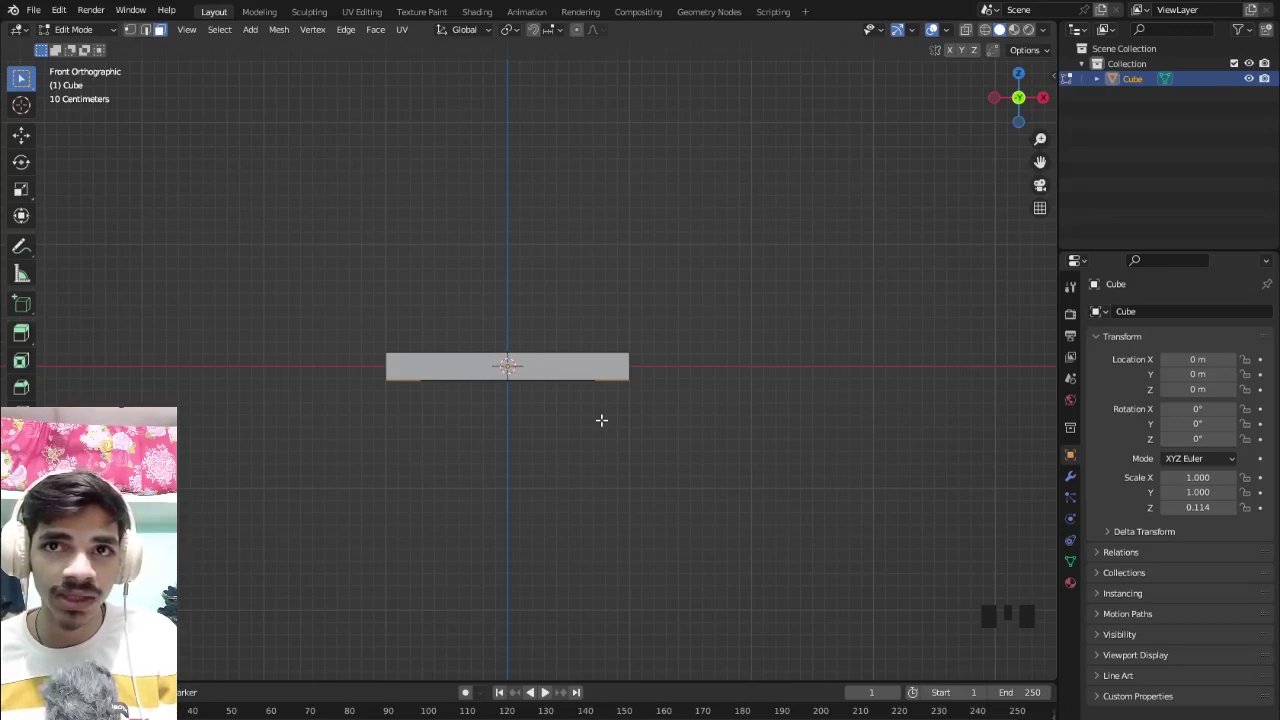
key(e)
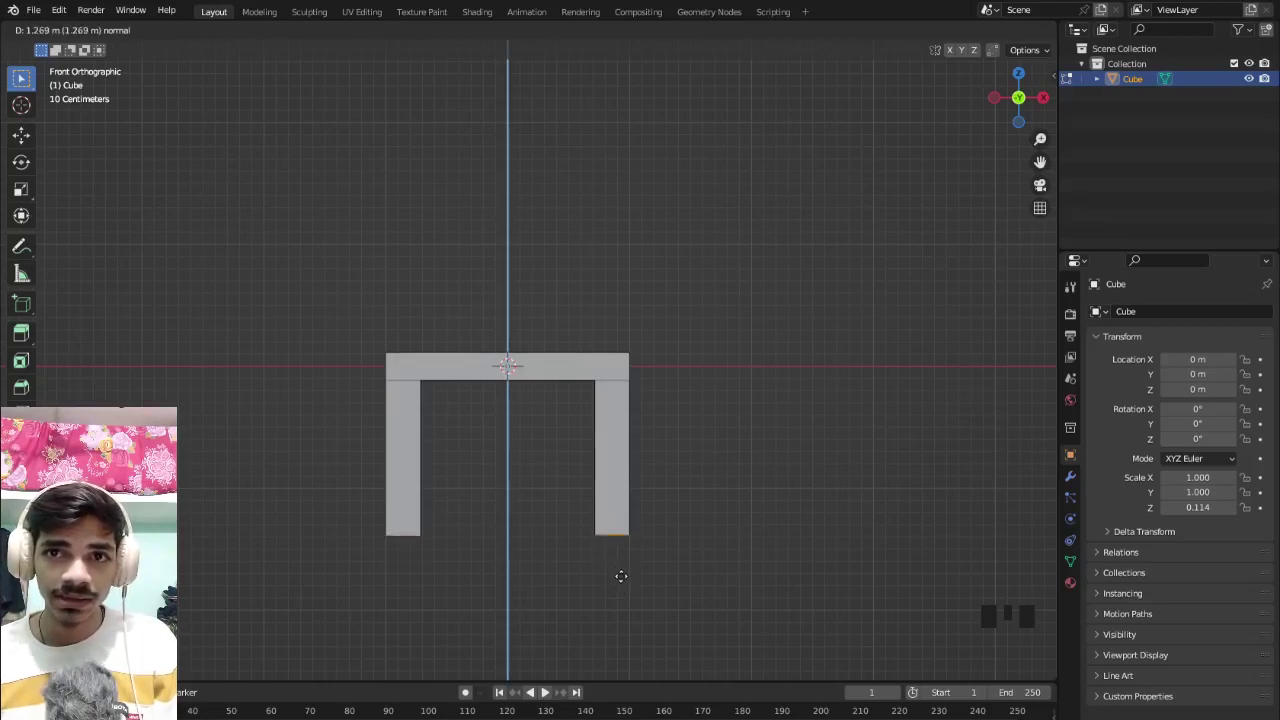
click(621, 576)
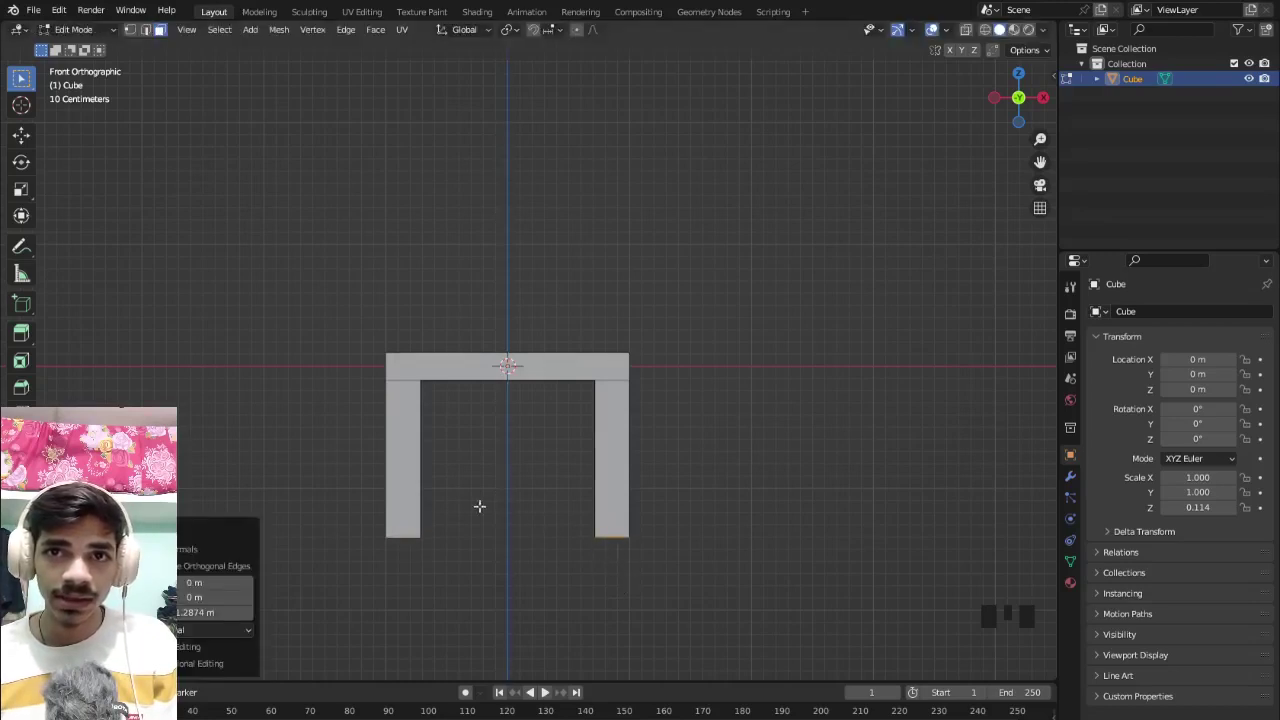
Return to Object Mode, deselect the four-legged object and inspect it from several sides.
middle_drag(412, 500, 749, 506)
scroll(557, 463, up, 2)
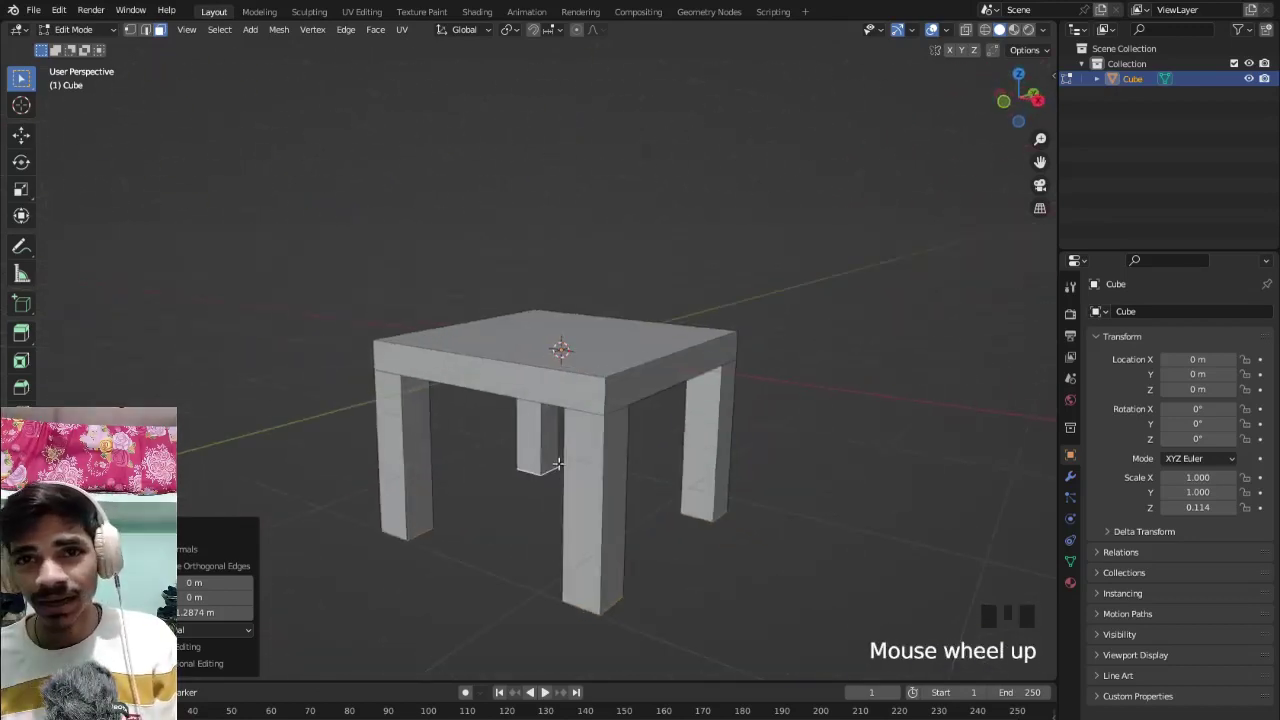
middle_drag(557, 463, 597, 464)
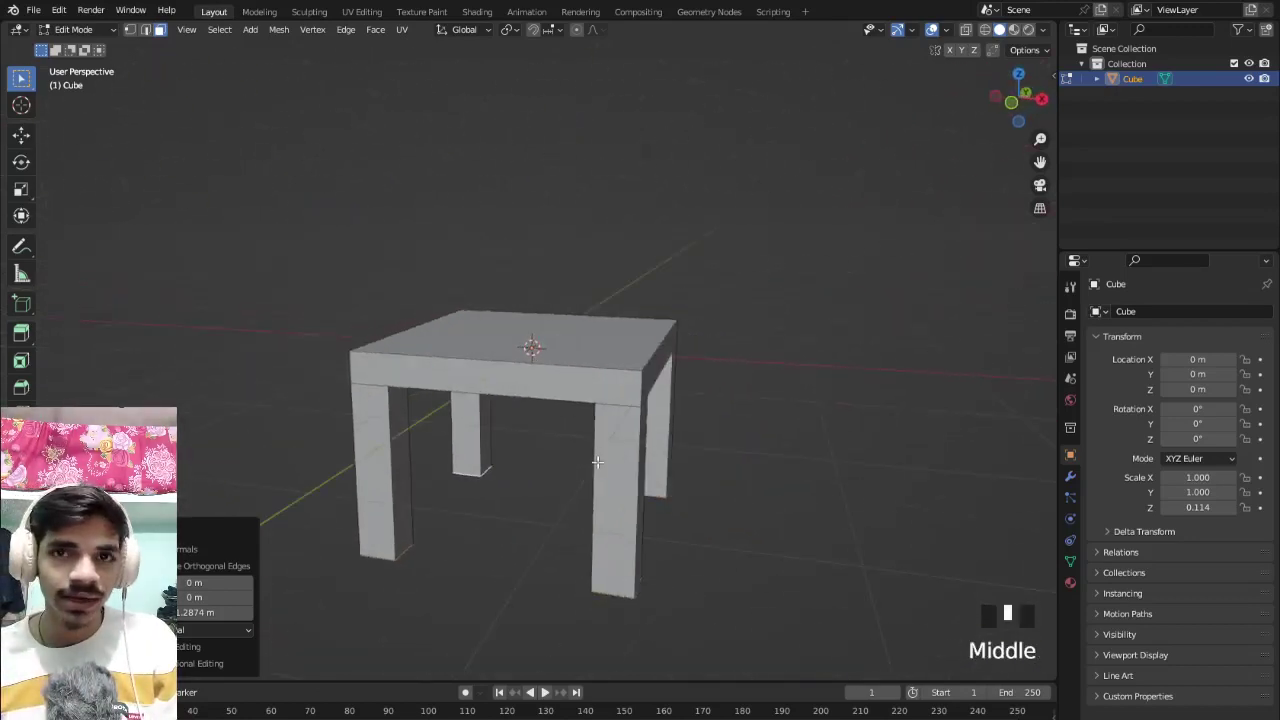
key(Tab)
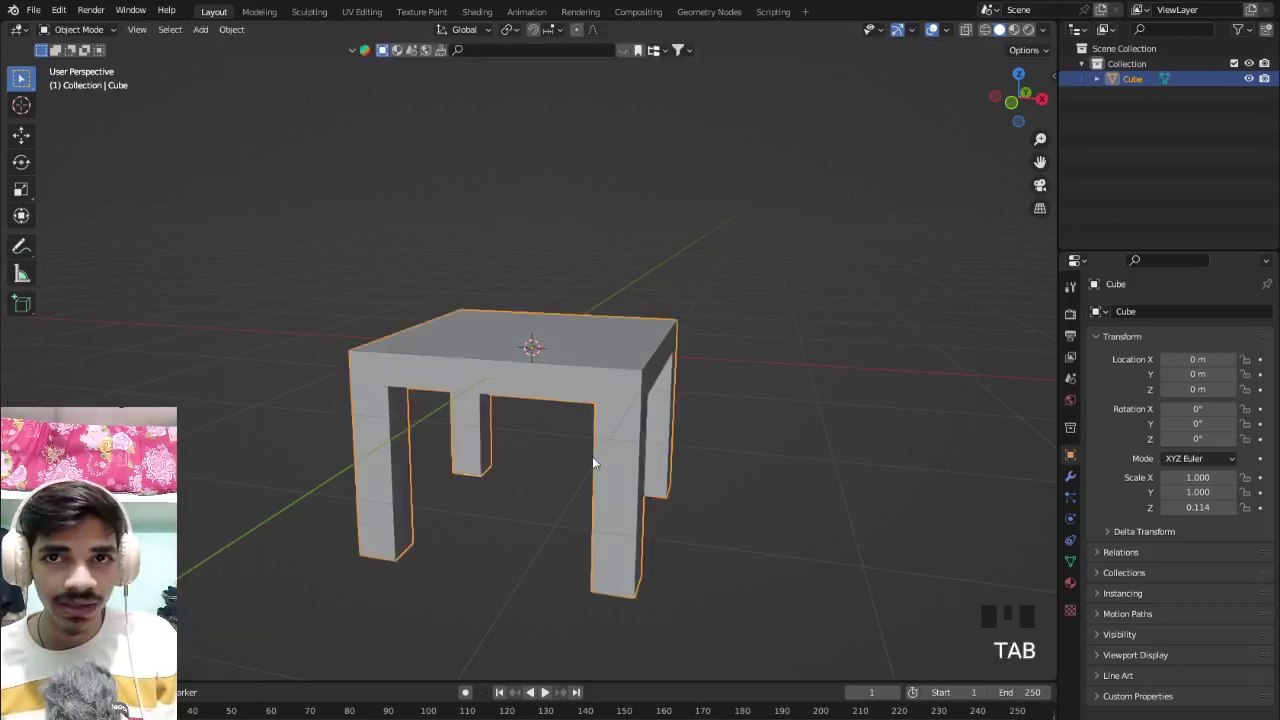
middle_drag(455, 415, 571, 360)
click(717, 429)
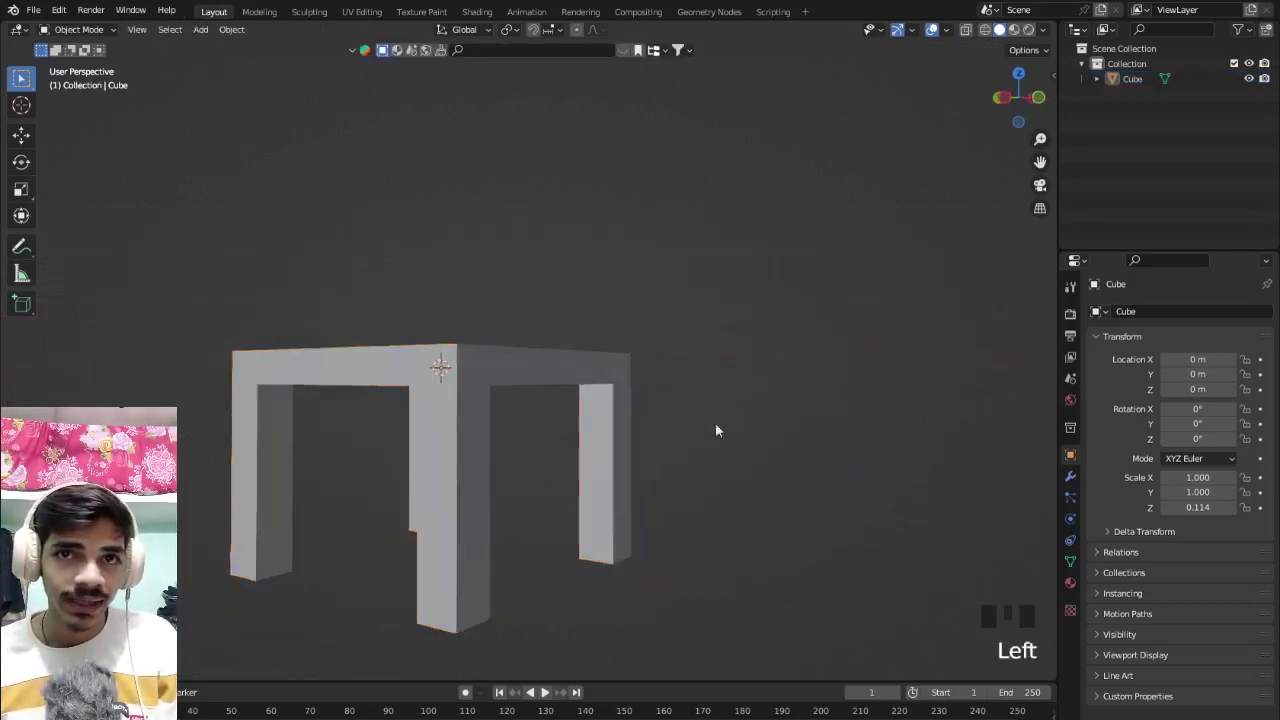
scroll(479, 445, down, 3)
middle_drag(479, 445, 643, 457)
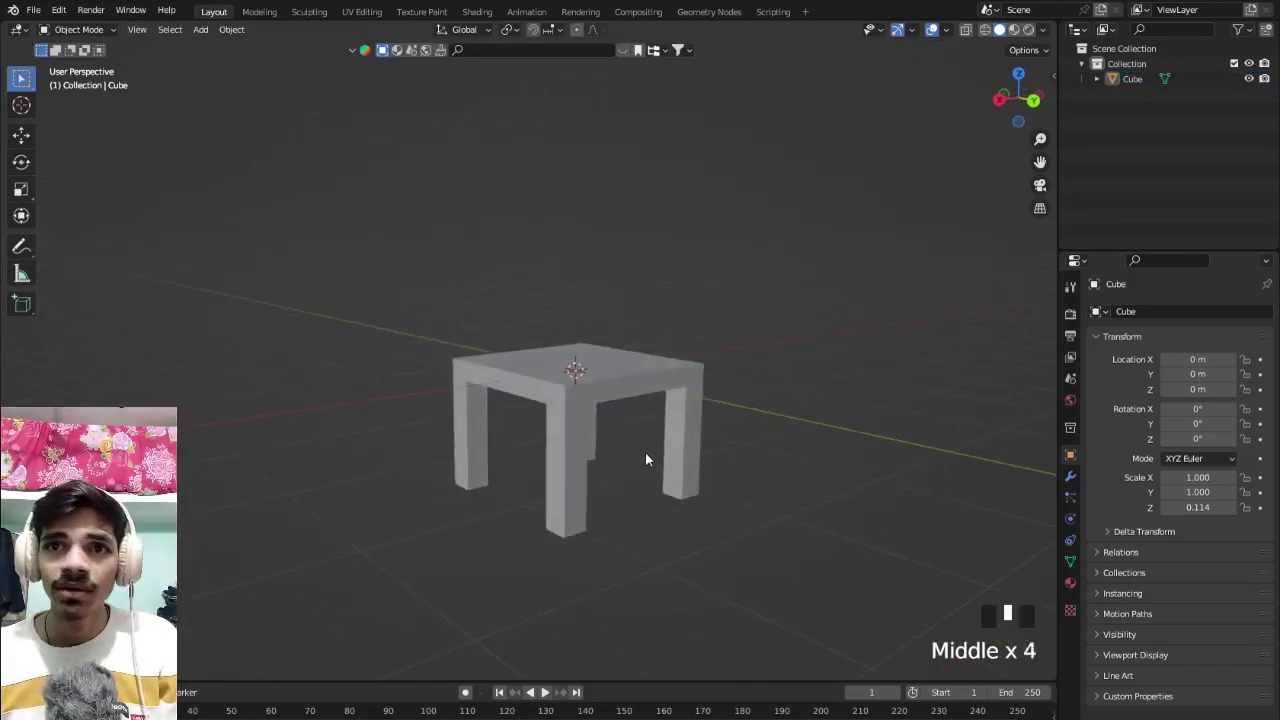
Show the four-legged object from the front and activate the Annotate tool.
key(KP_1)
scroll(644, 459, up, 4)
scroll(675, 450, down, 4)
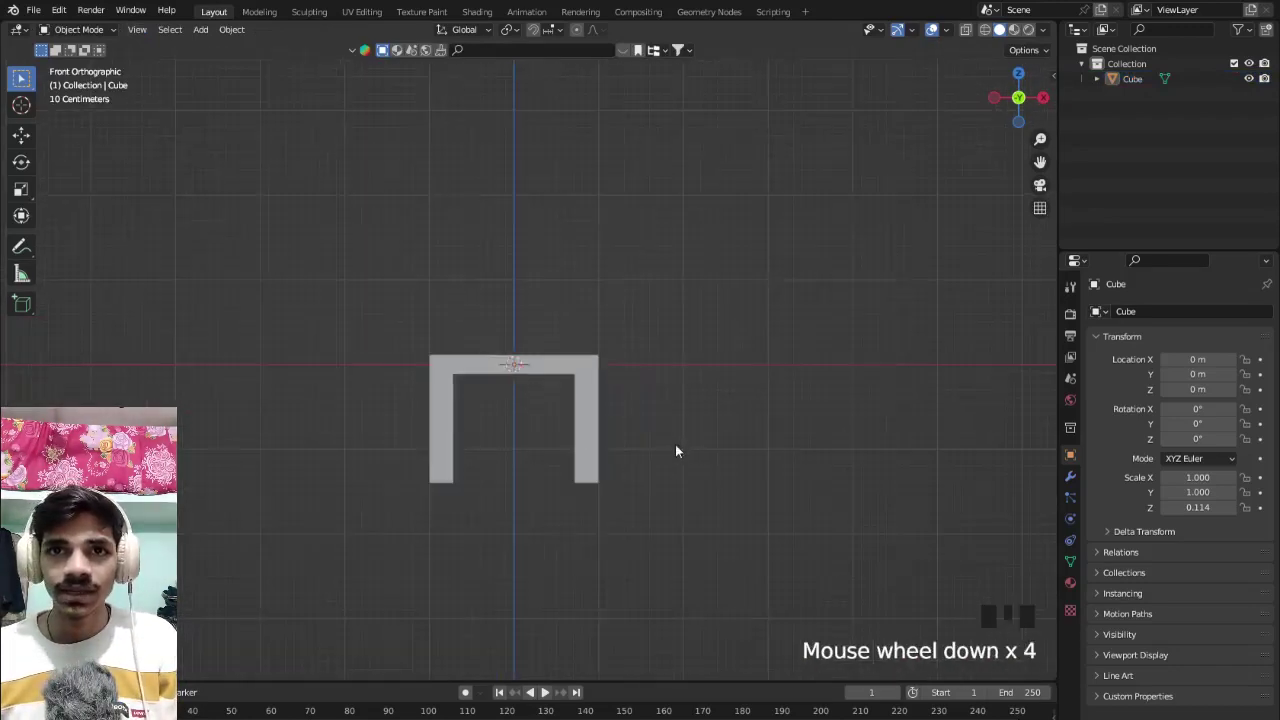
shift+middle_drag(525, 422, 458, 494)
scroll(478, 488, up, 4)
scroll(540, 388, down, 2)
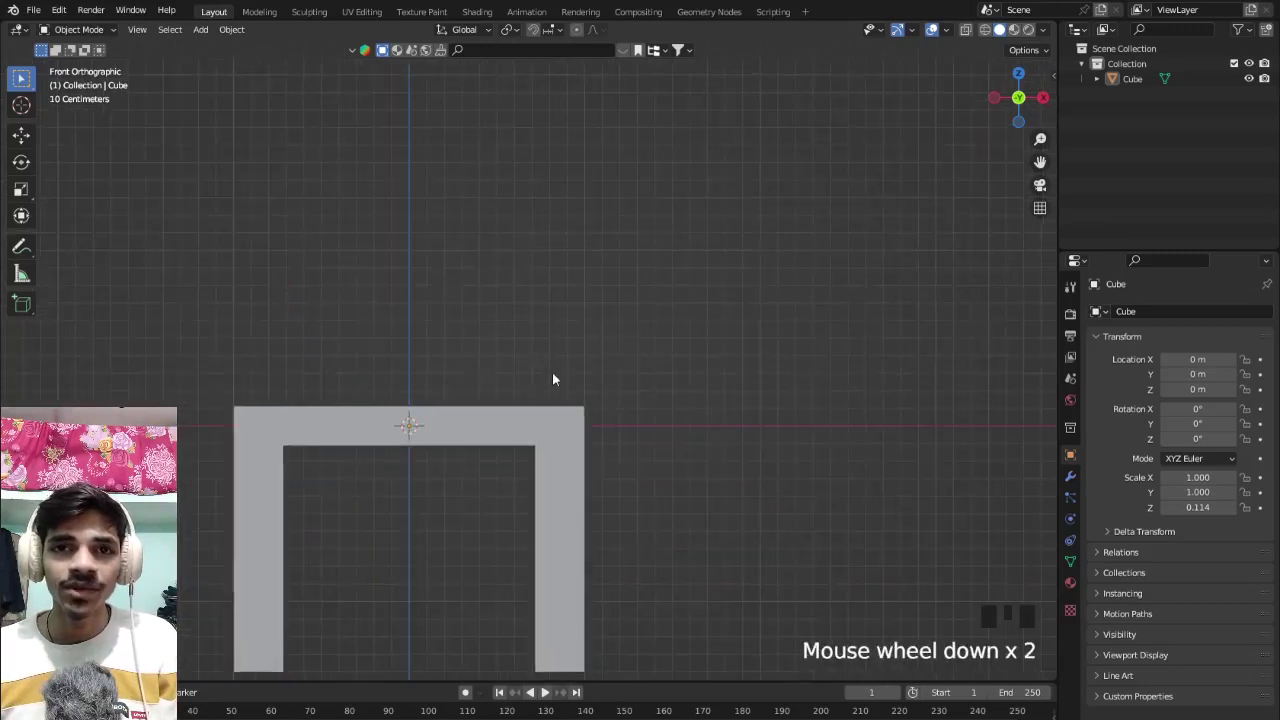
click(22, 246)
Draw a slanted annotation stroke rising outward from the slab's end and undo it.
mouse_move(568, 418)
mouse_down()
mouse_move(591, 337)
mouse_move(739, 196)
mouse_up()
key(ctrl+z)
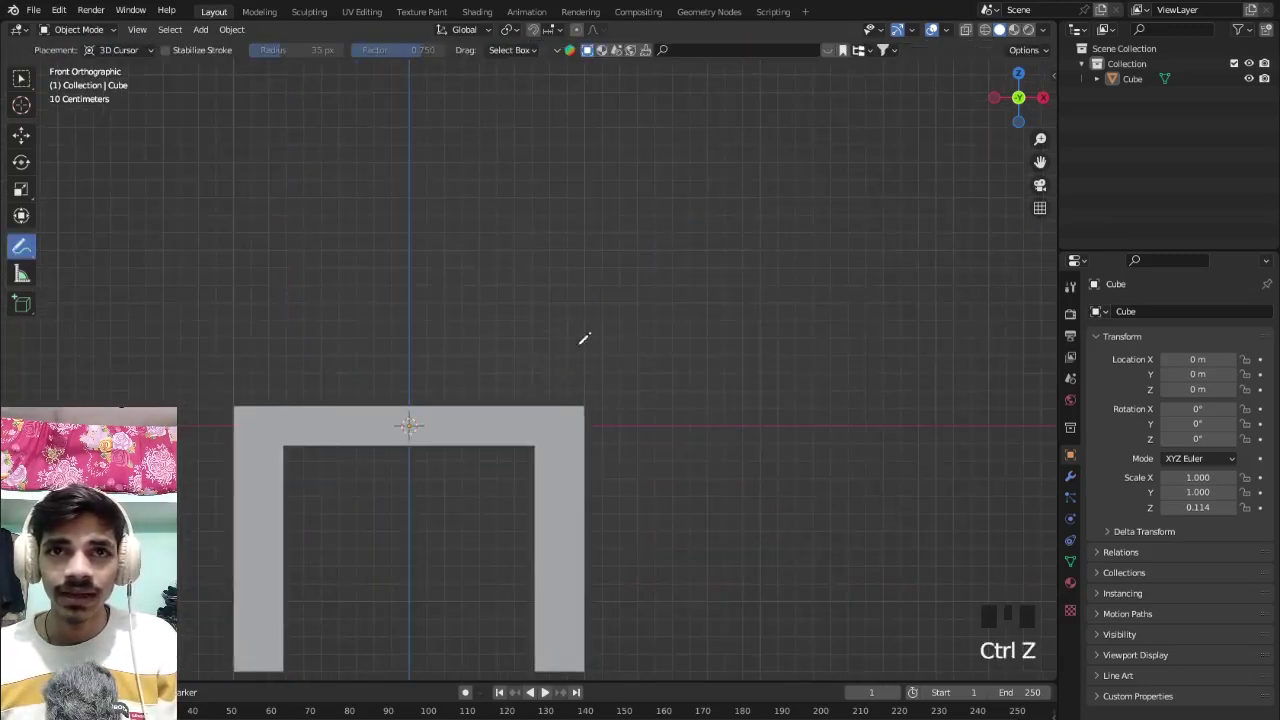
Draw a curved annotation stroke rising outward from the slab's end, undo it and return to the selection tool.
mouse_move(558, 420)
mouse_down()
mouse_move(580, 309)
mouse_move(634, 189)
mouse_move(702, 121)
mouse_up()
scroll(600, 203, down, 4)
shift+middle_drag(511, 438, 470, 443)
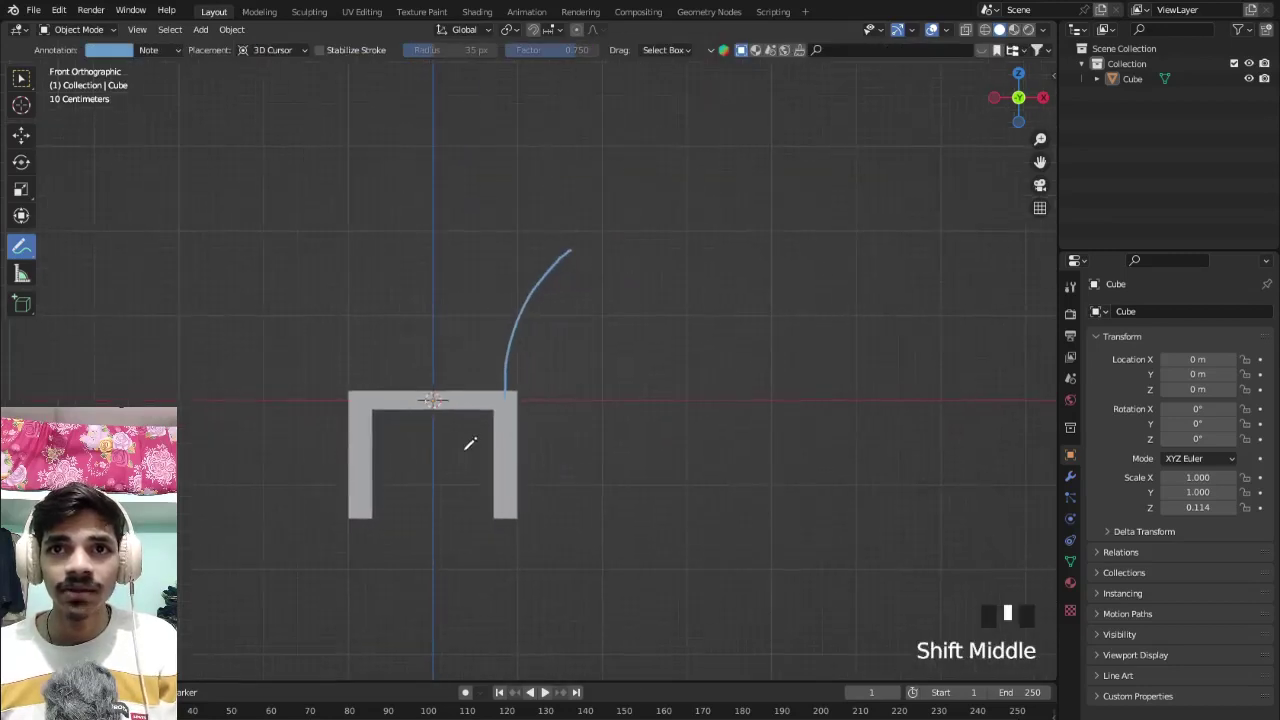
key(ctrl+z)
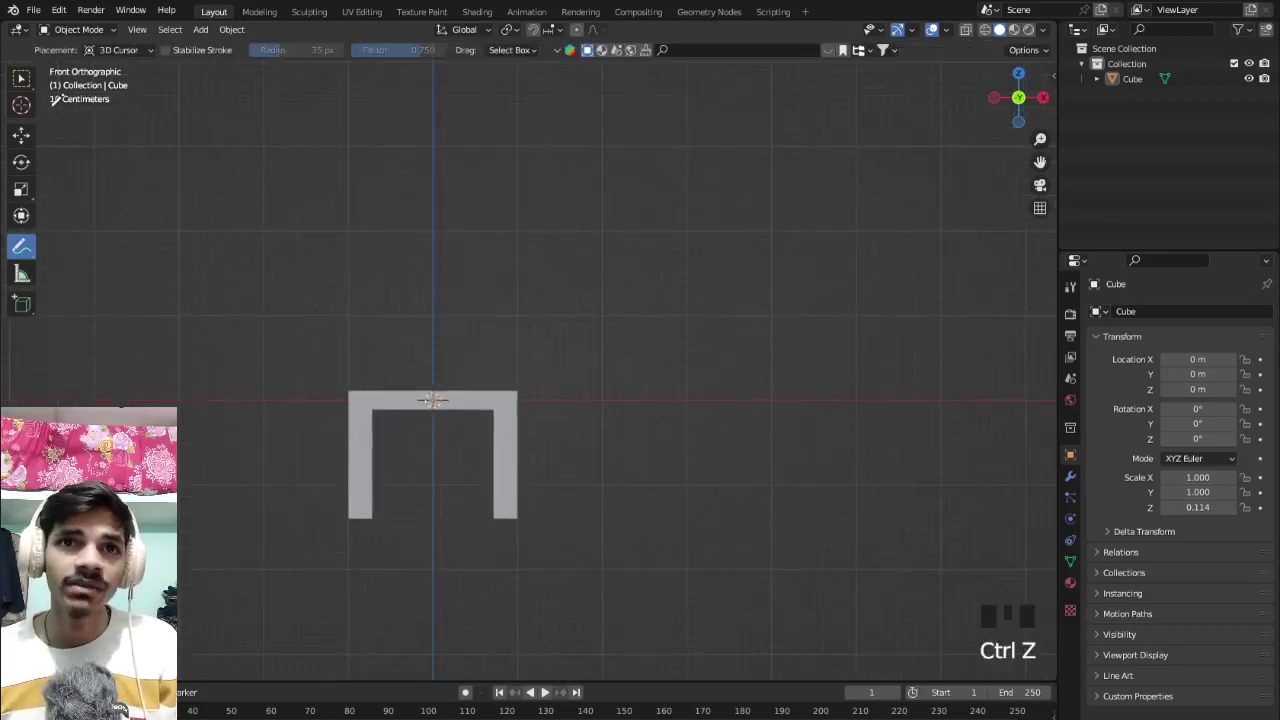
click(22, 80)
Select the four-legged object and enter Edit Mode with its top surface in view.
middle_drag(440, 452, 479, 490)
scroll(500, 508, up, 3)
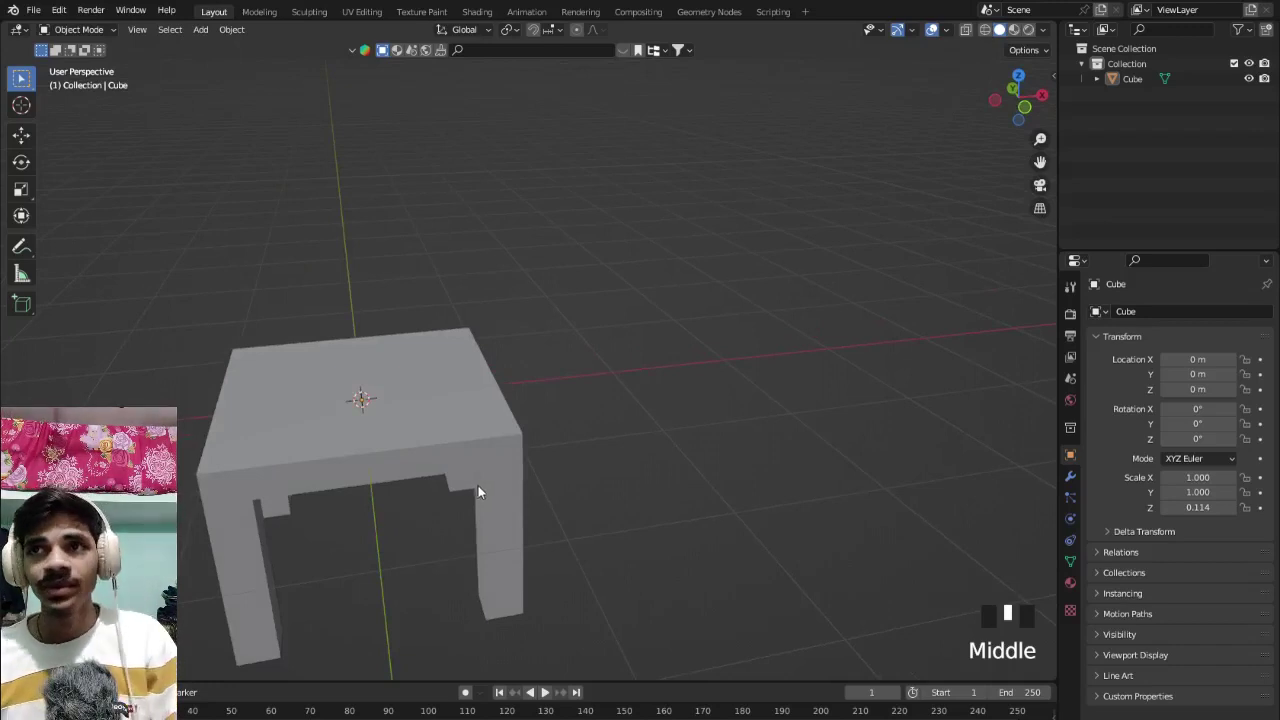
shift+middle_drag(478, 485, 471, 376)
click(500, 341)
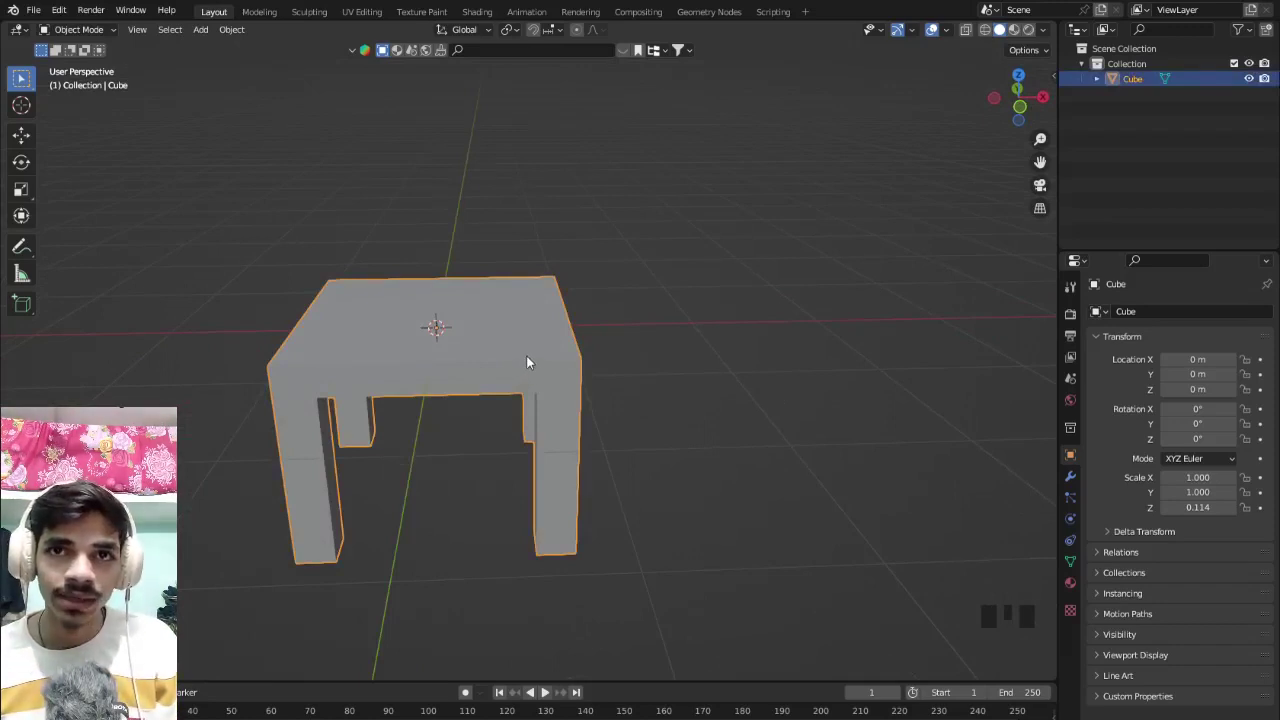
click(85, 29)
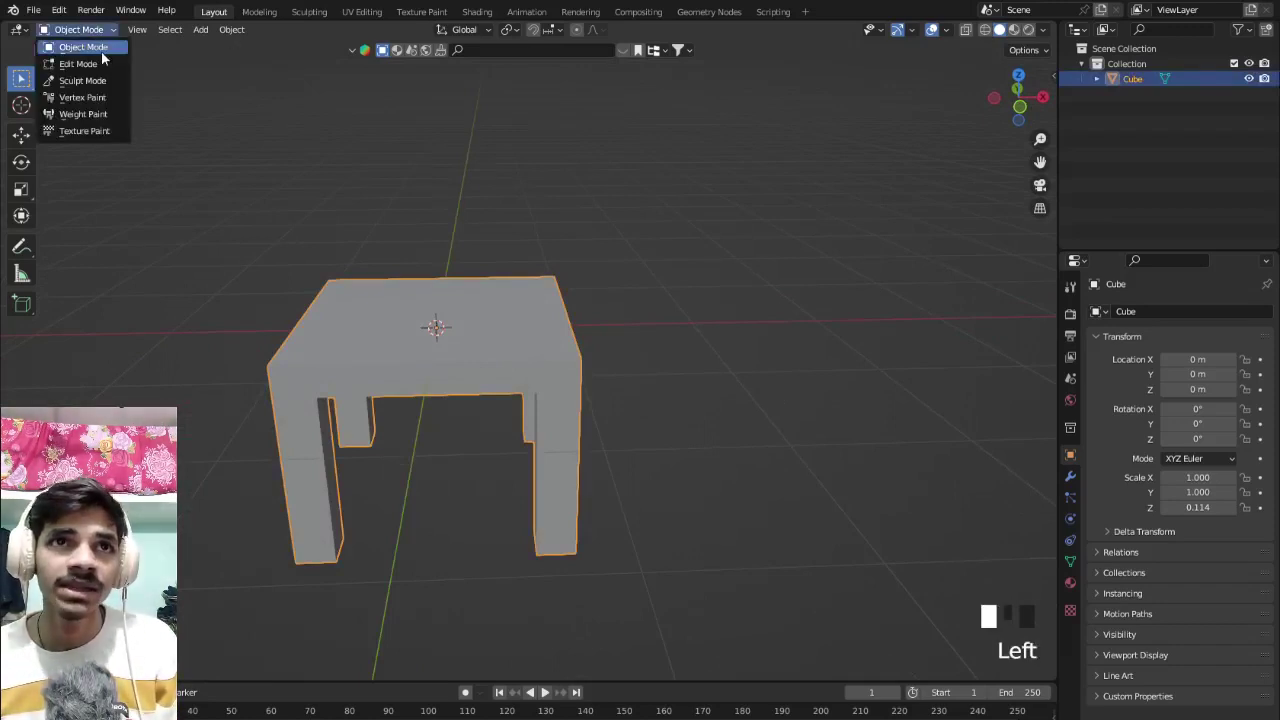
scroll(579, 271, up, 1)
key(Tab)
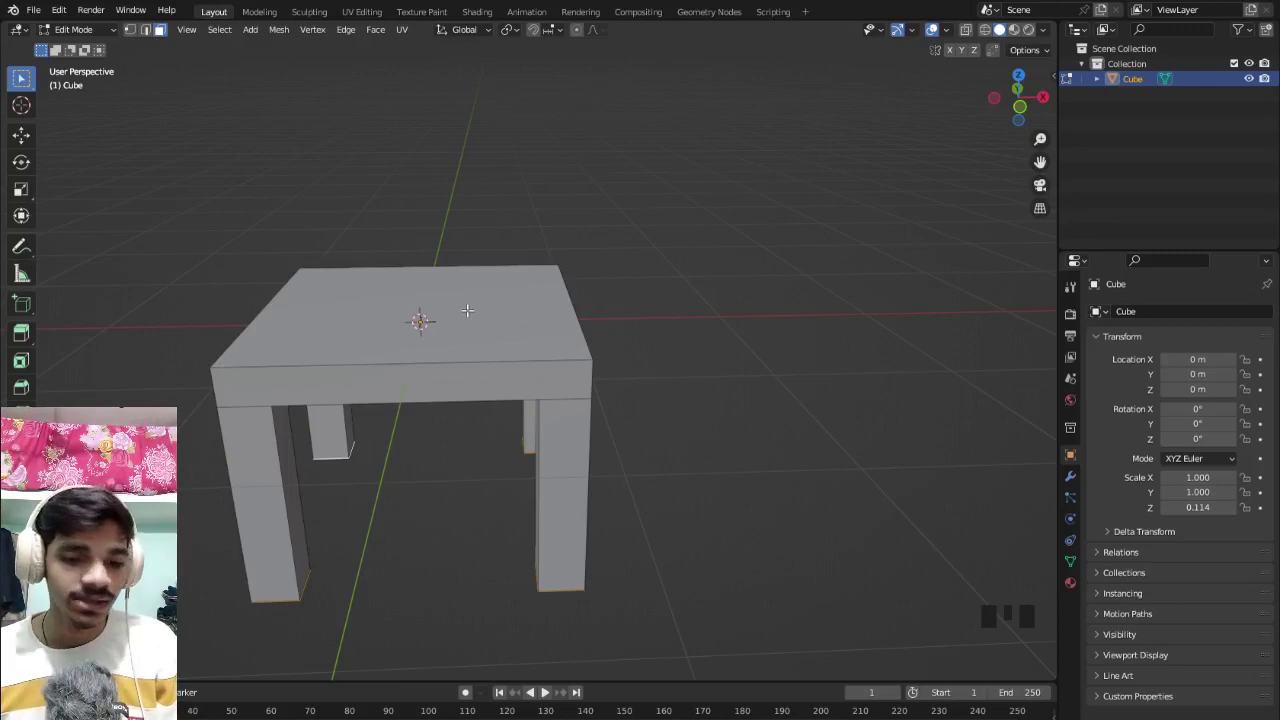
middle_drag(457, 320, 457, 360)
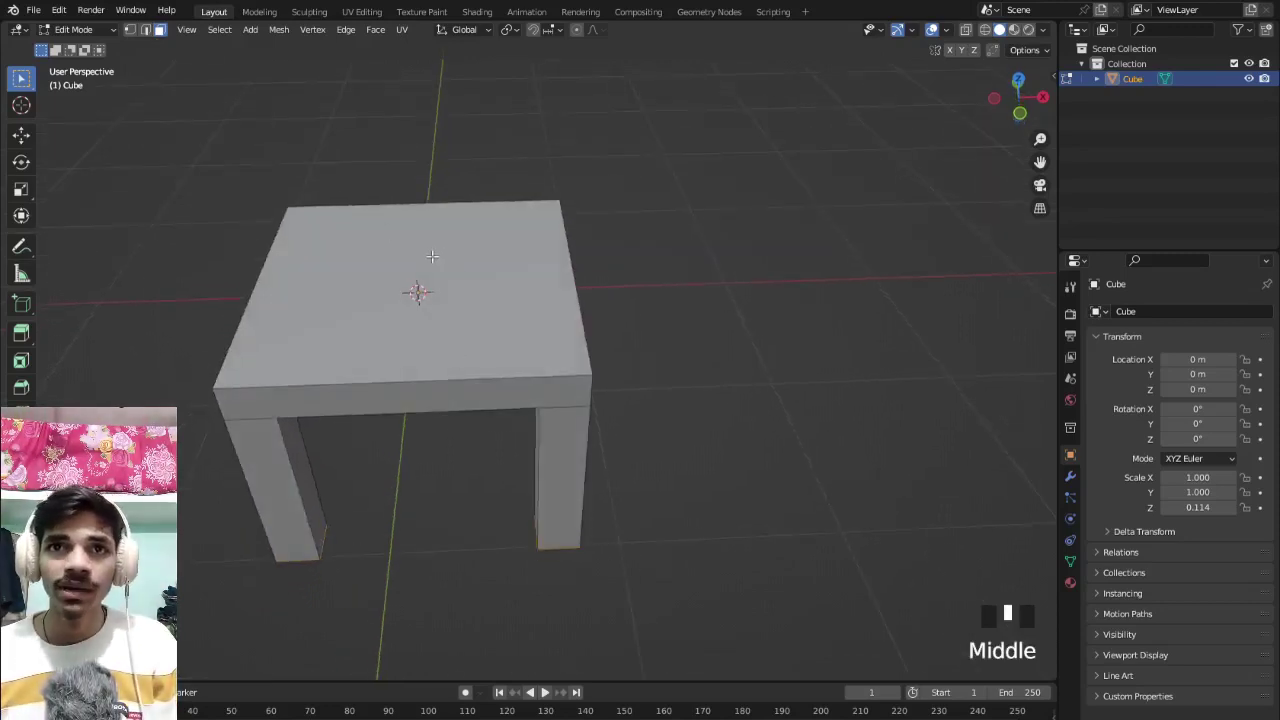
key(ctrl+r)
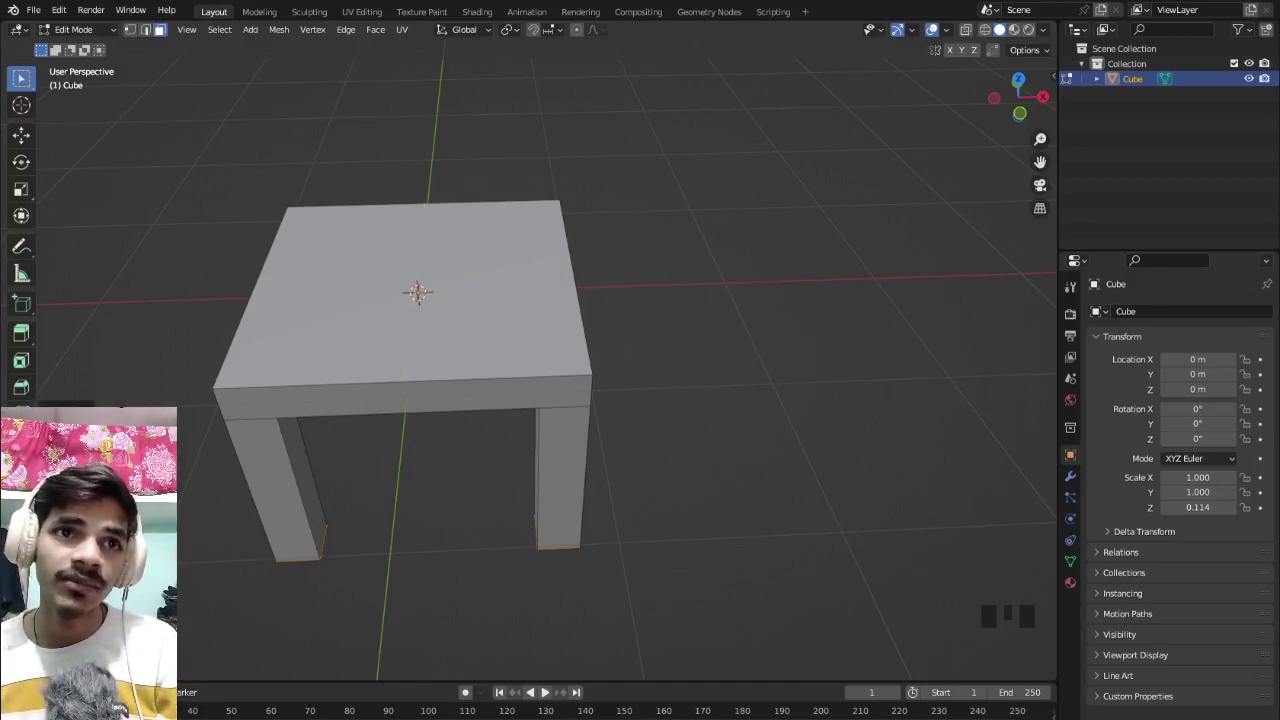
click(21, 414)
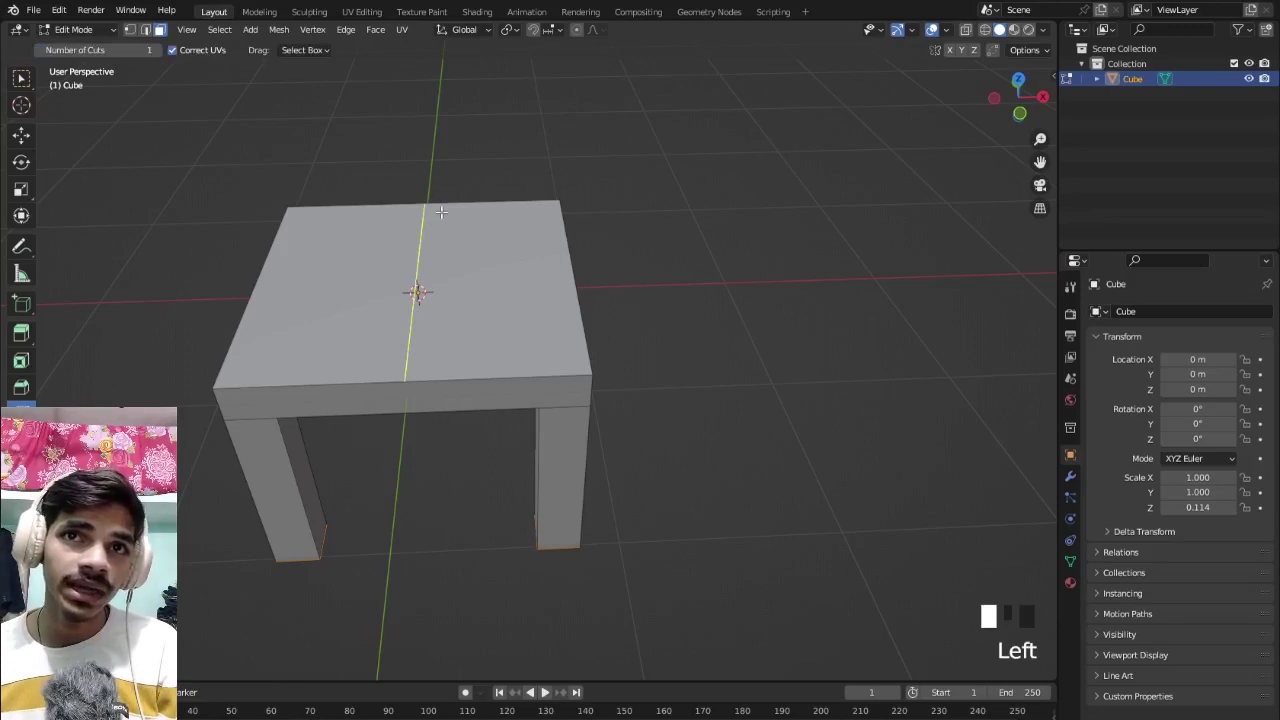
click(37, 84)
click(25, 82)
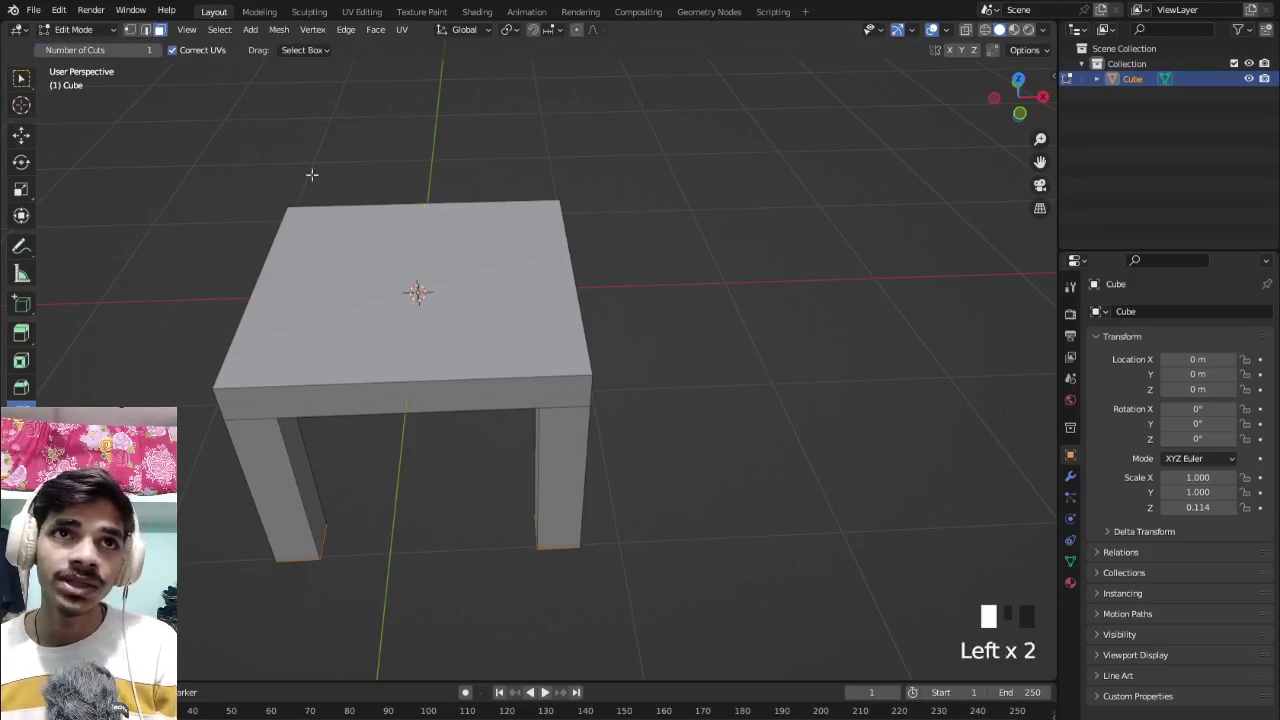
Add a single loop cut across the slab top, slid towards one end with a factor of about 0.736.
key(ctrl+r)
click(352, 210)
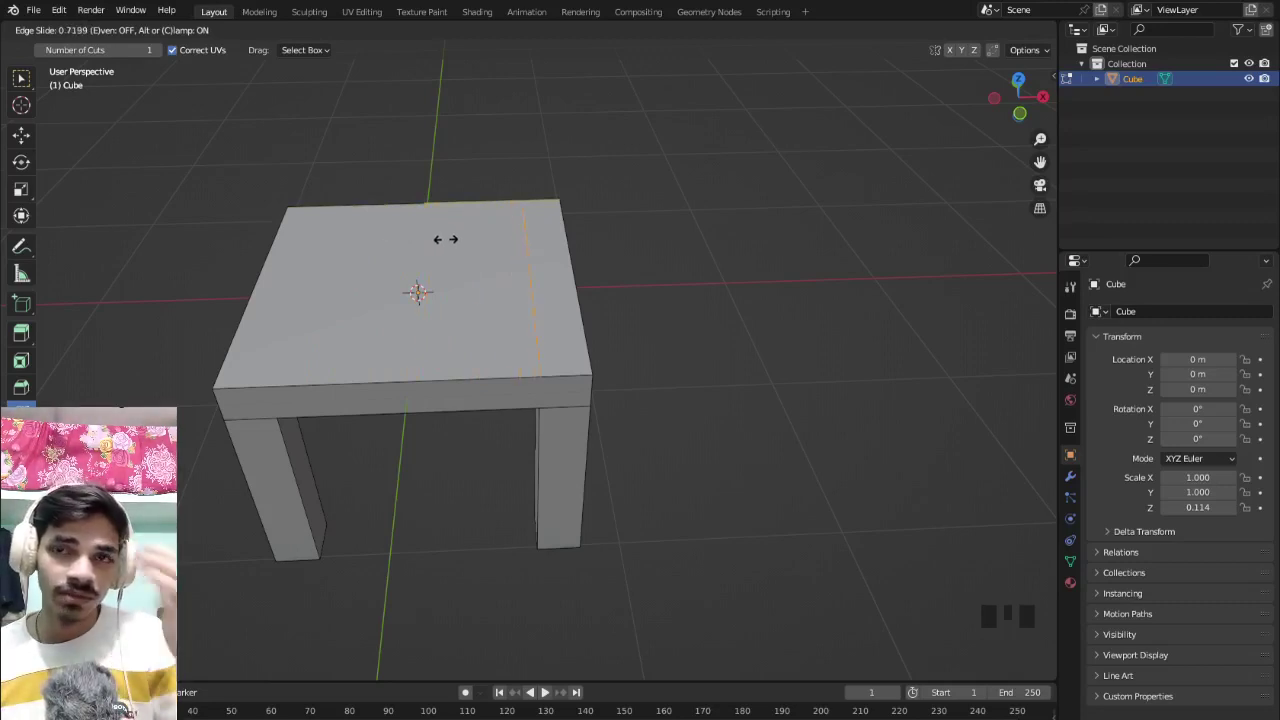
click(445, 241)
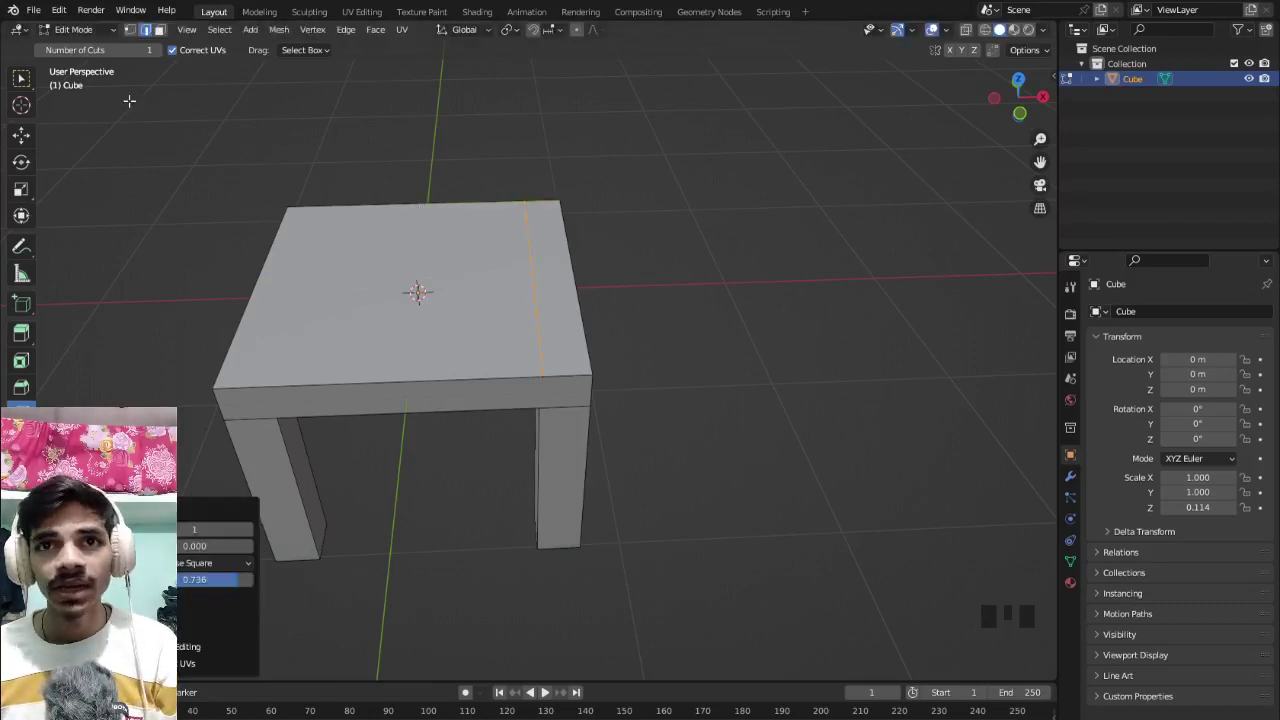
click(22, 84)
Switch to face selection and select the narrow strip between the loop cut and the slab's end.
shift+middle_drag(515, 313, 505, 300)
scroll(512, 315, up, 2)
click(500, 297)
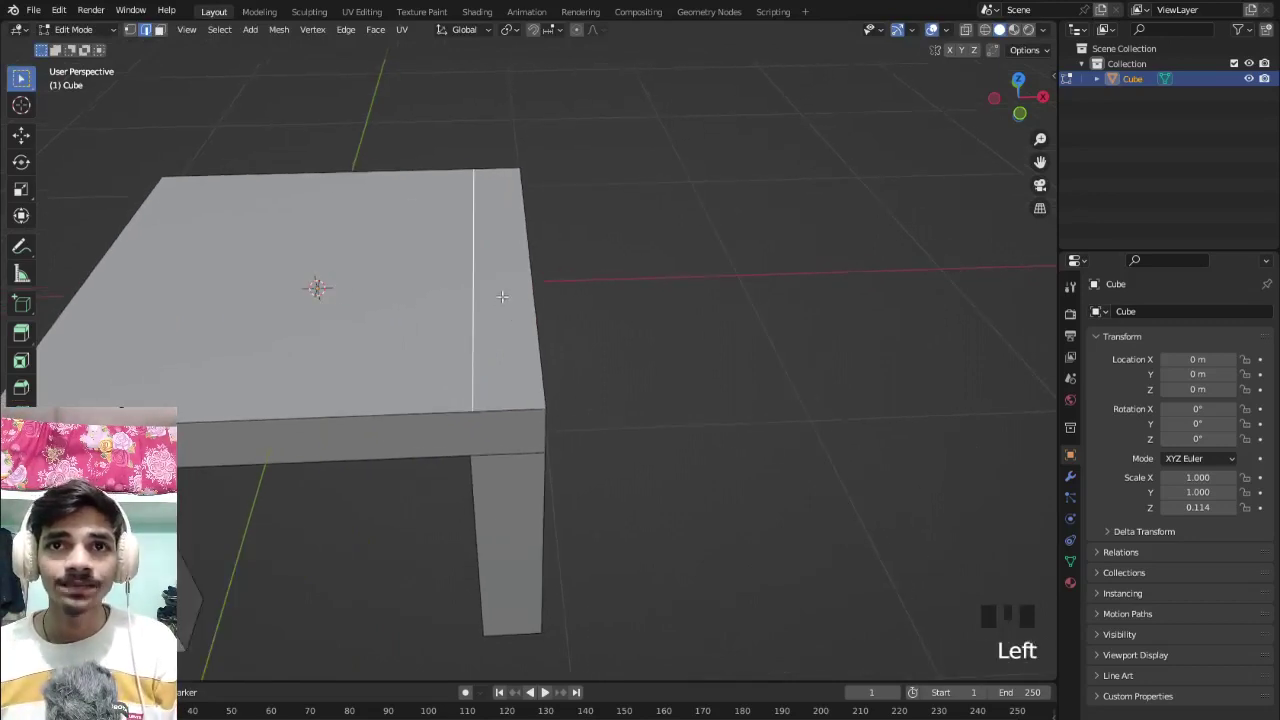
click(513, 278)
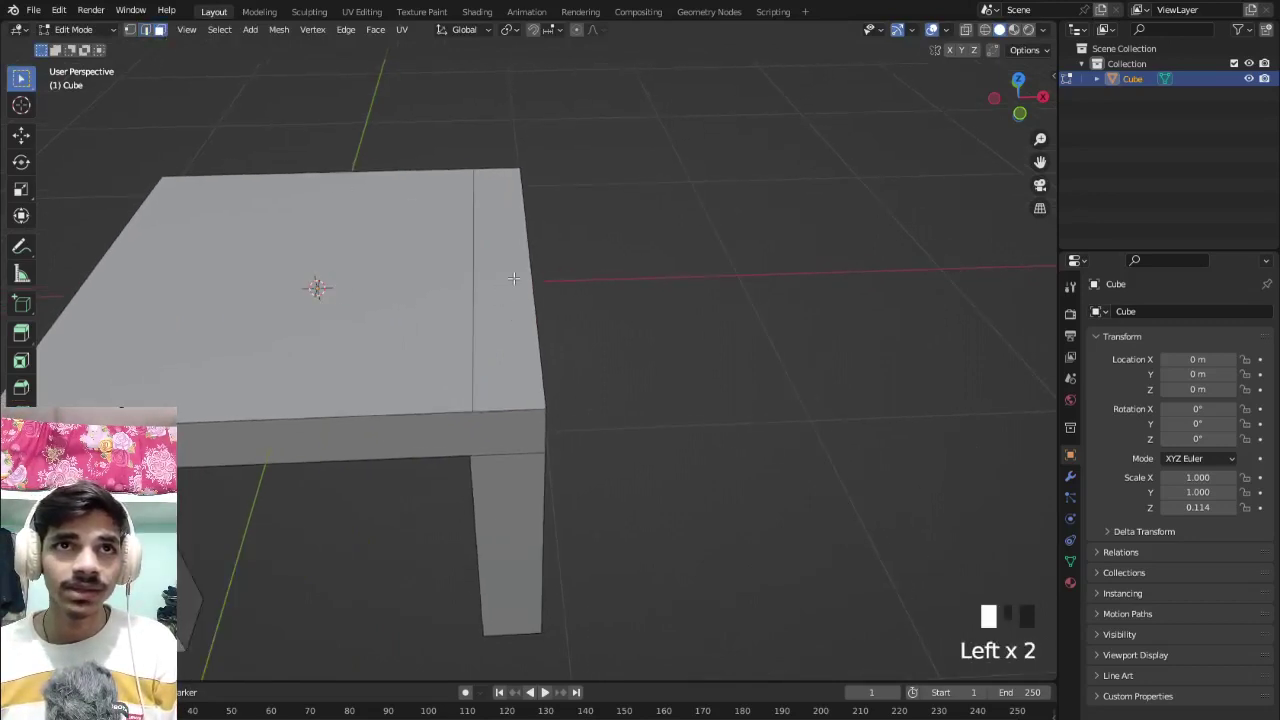
click(513, 279)
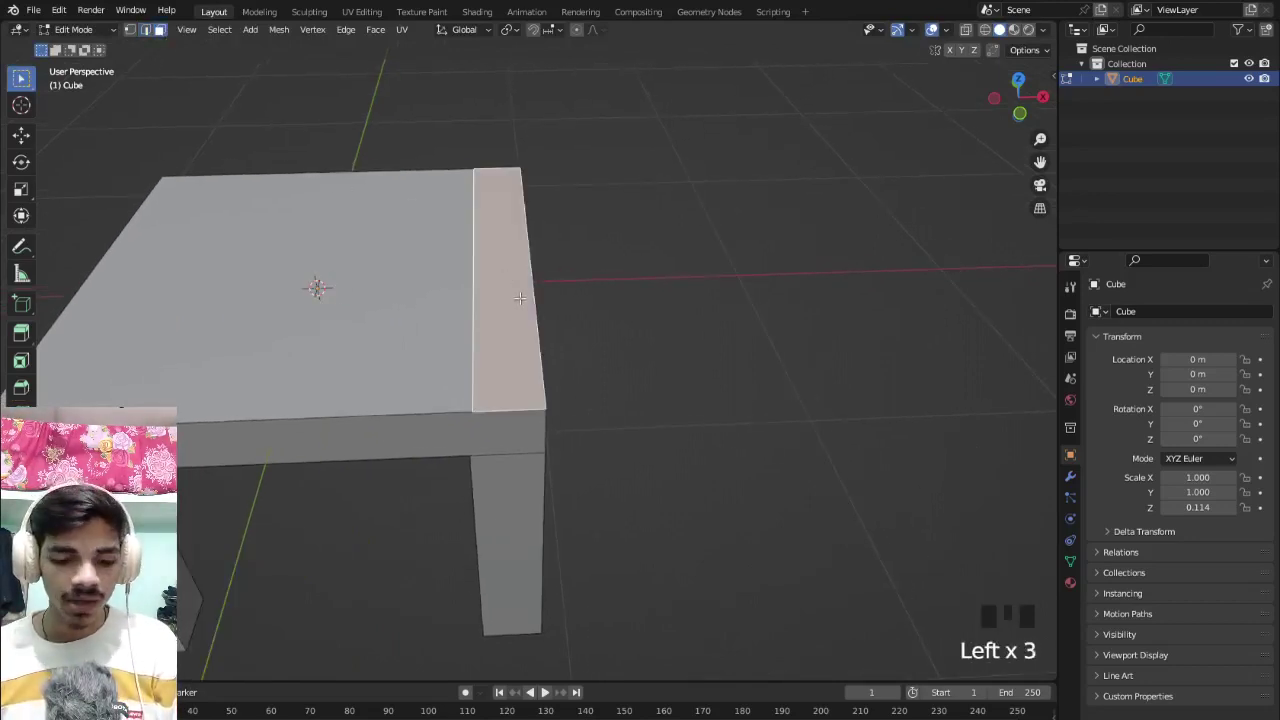
key(ctrl+r)
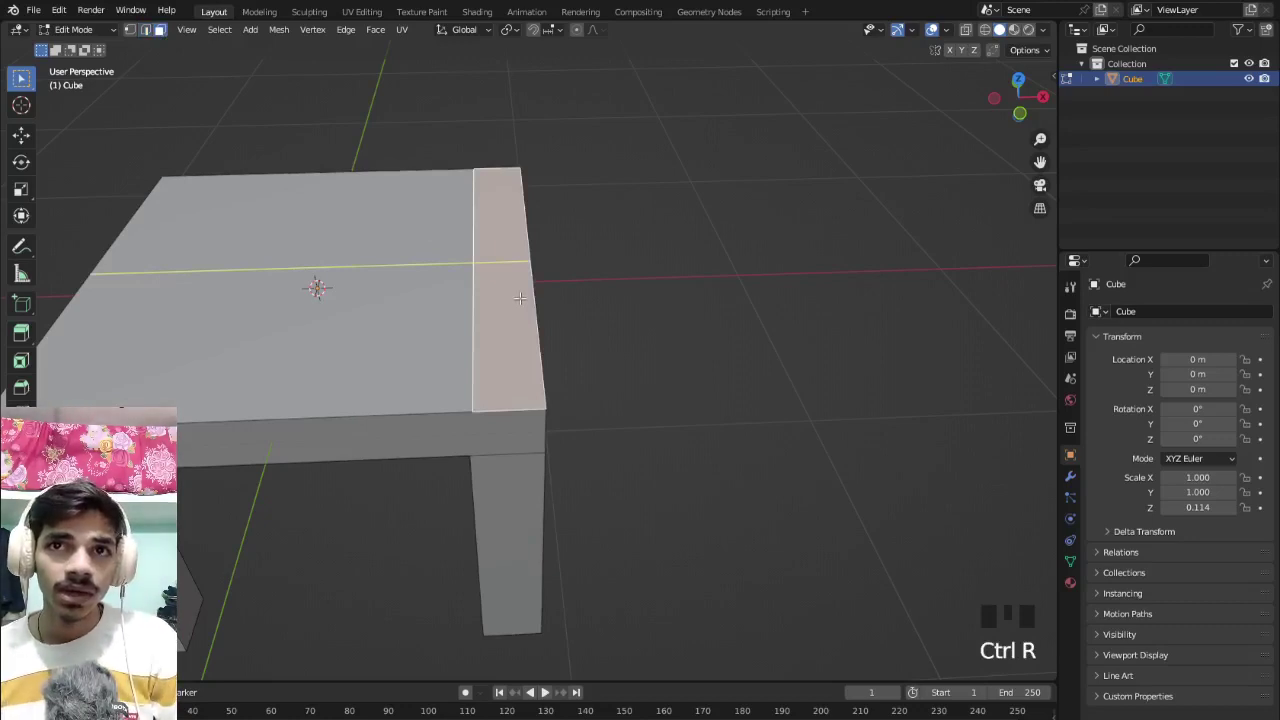
scroll(519, 298, up, 1)
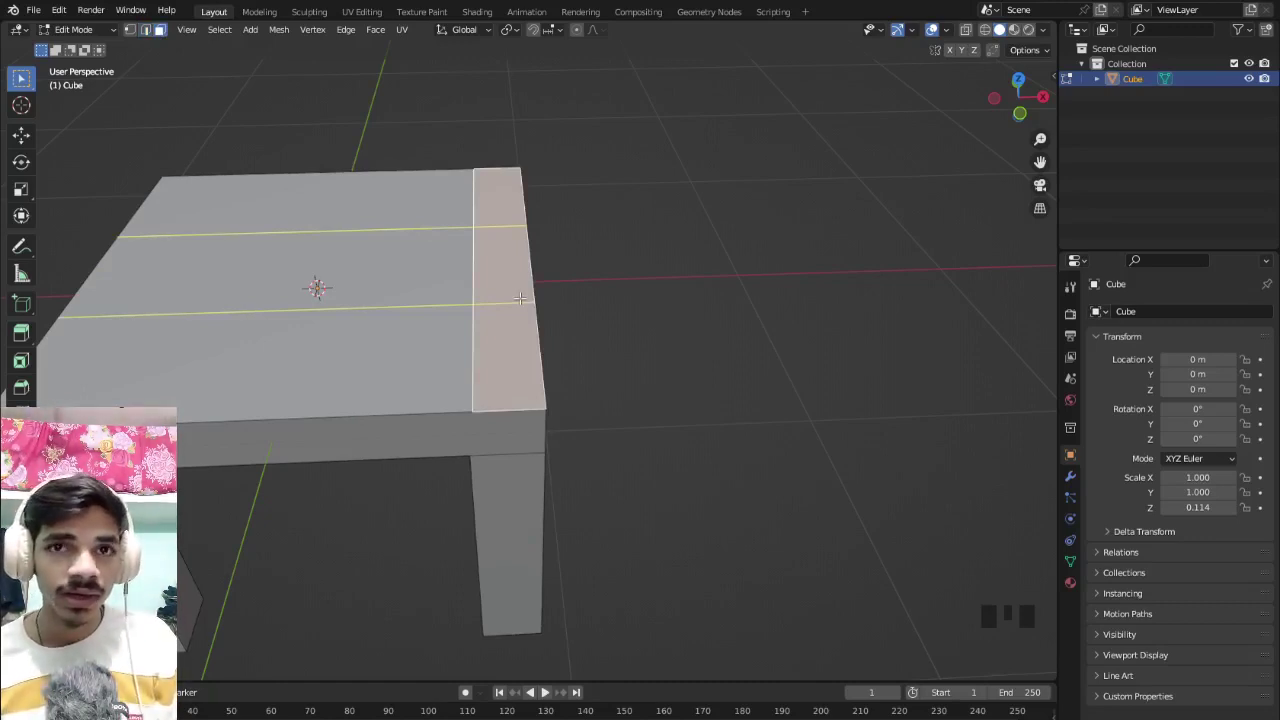
scroll(520, 298, up, 2)
scroll(520, 298, up, 1)
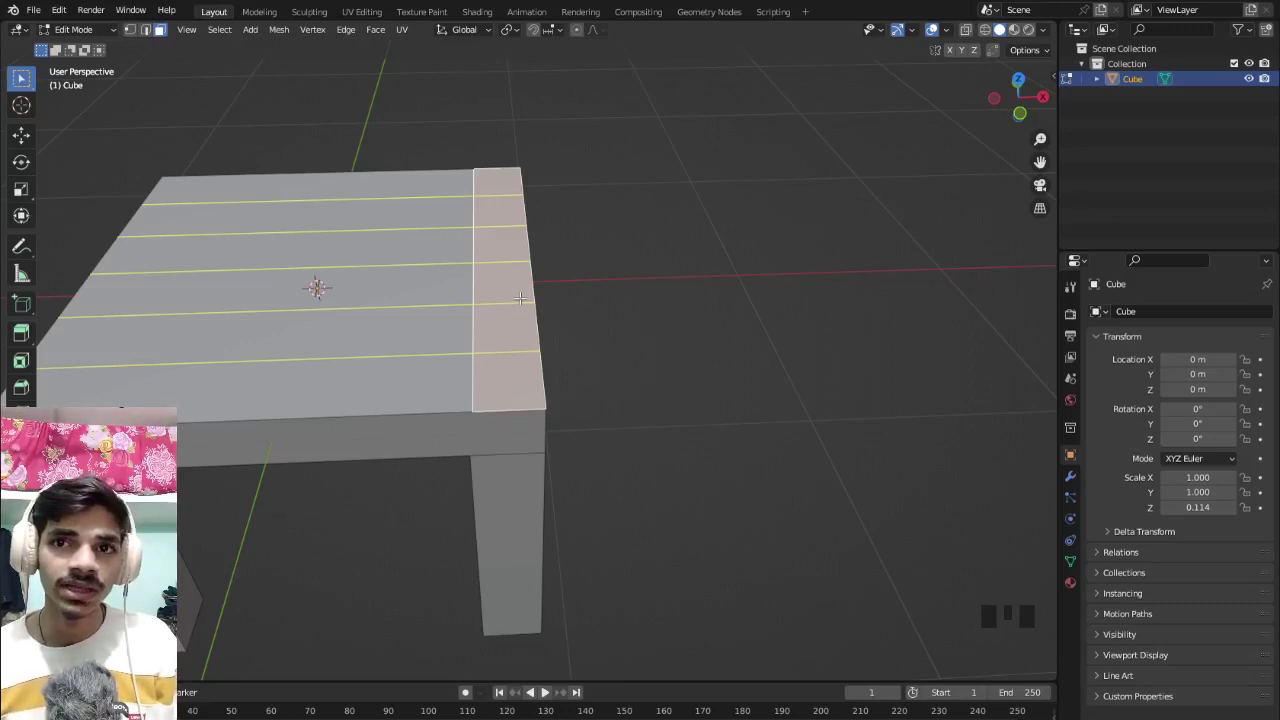
scroll(520, 298, down, 4)
scroll(520, 298, up, 10)
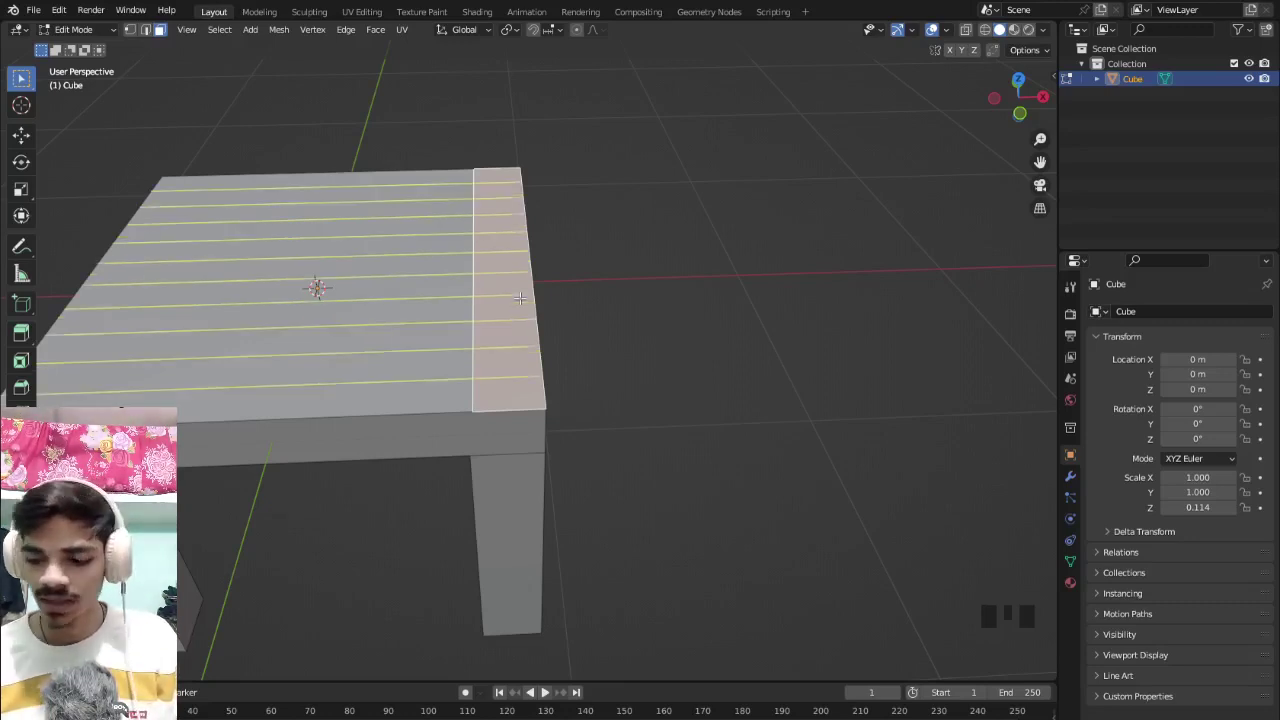
click(520, 298)
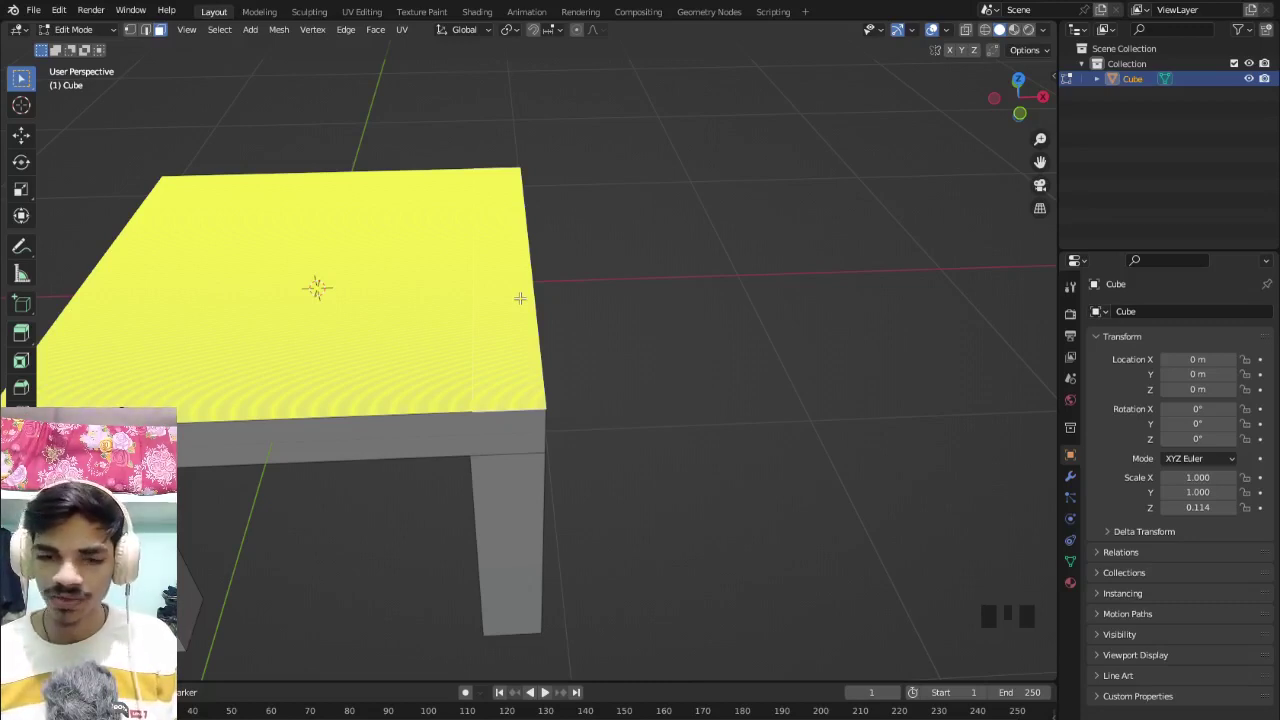
click(520, 298)
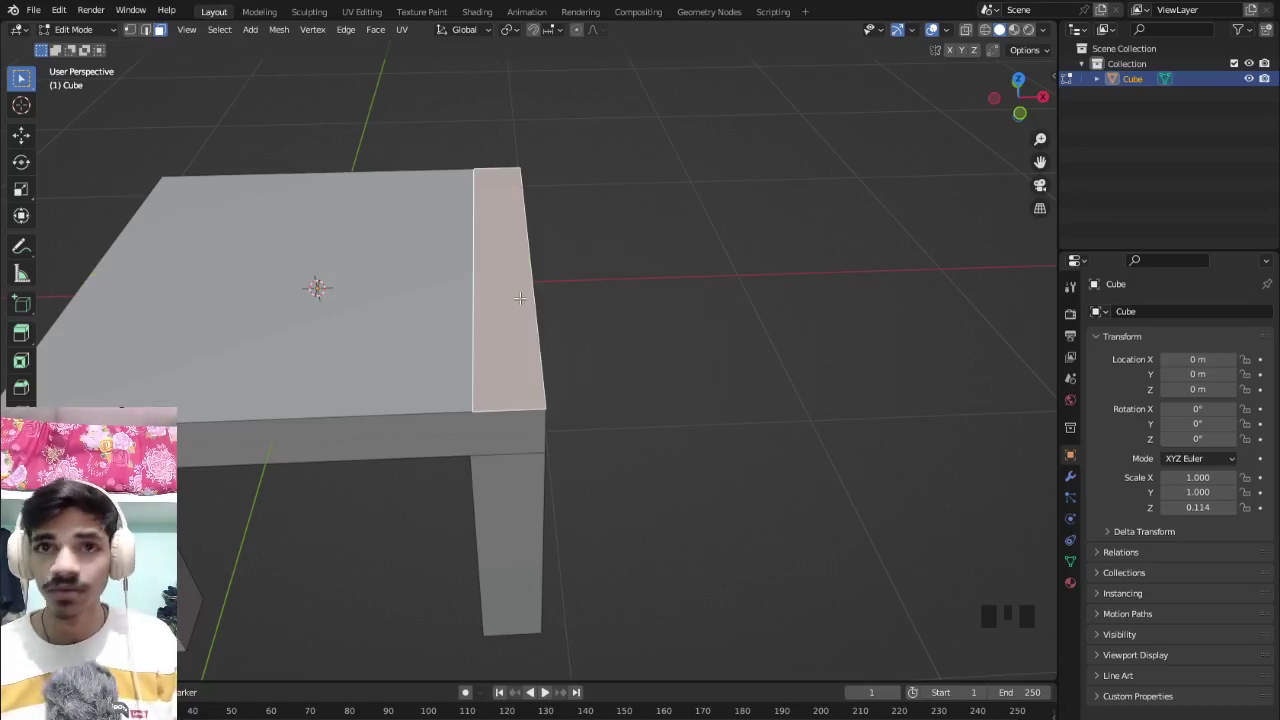
Add ten parallel loop cuts across the slab top, crossing the narrow end strip, with a slide factor of about 0.062.
key(ctrl+r)
scroll(520, 298, up, 11)
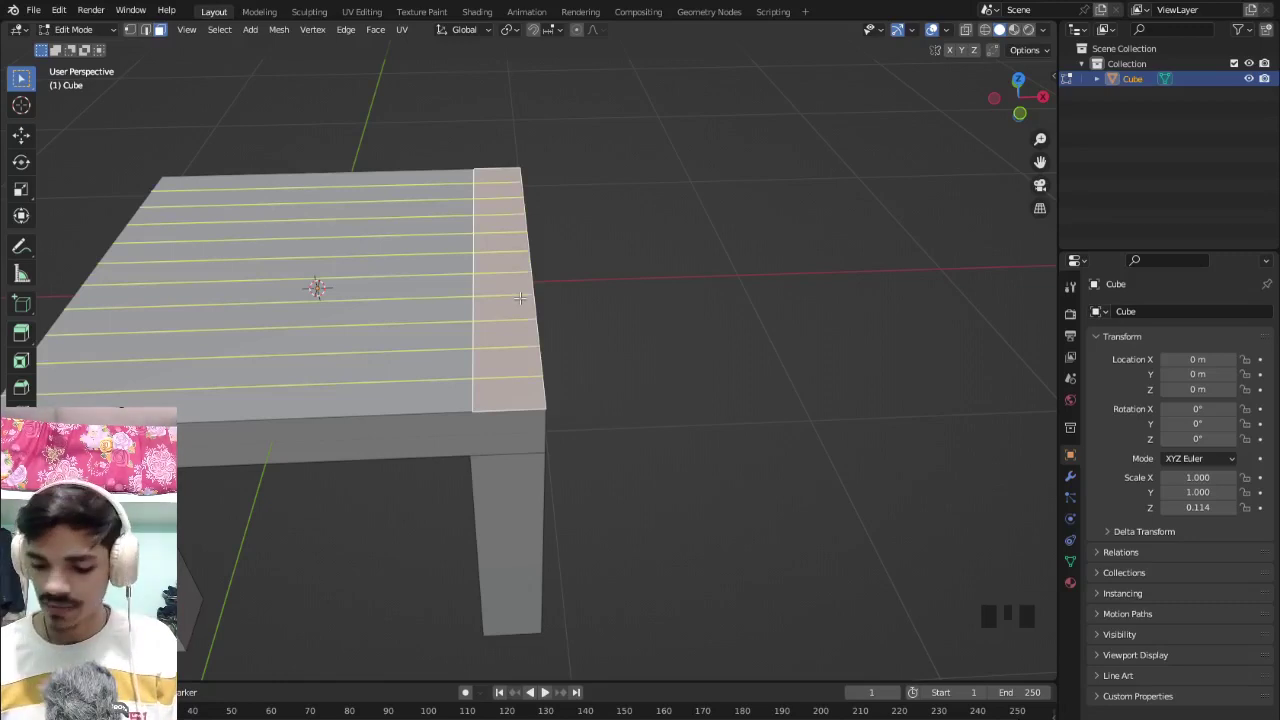
click(520, 298)
right_click(516, 290)
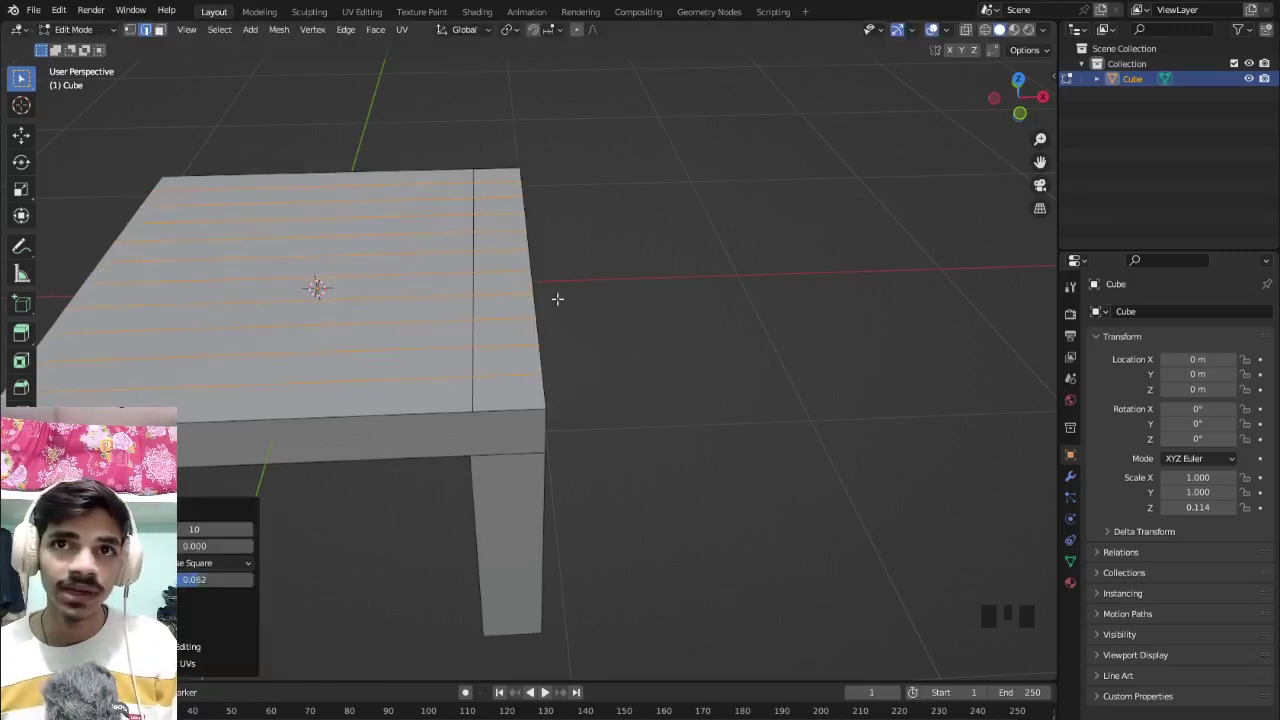
In face selection, select the corner face of the divided end strip and add the second face beyond it.
mouse_move(539, 394)
middle_down()
mouse_move(463, 429)
mouse_move(559, 384)
middle_up()
scroll(463, 429, up, 3)
scroll(465, 428, down, 3)
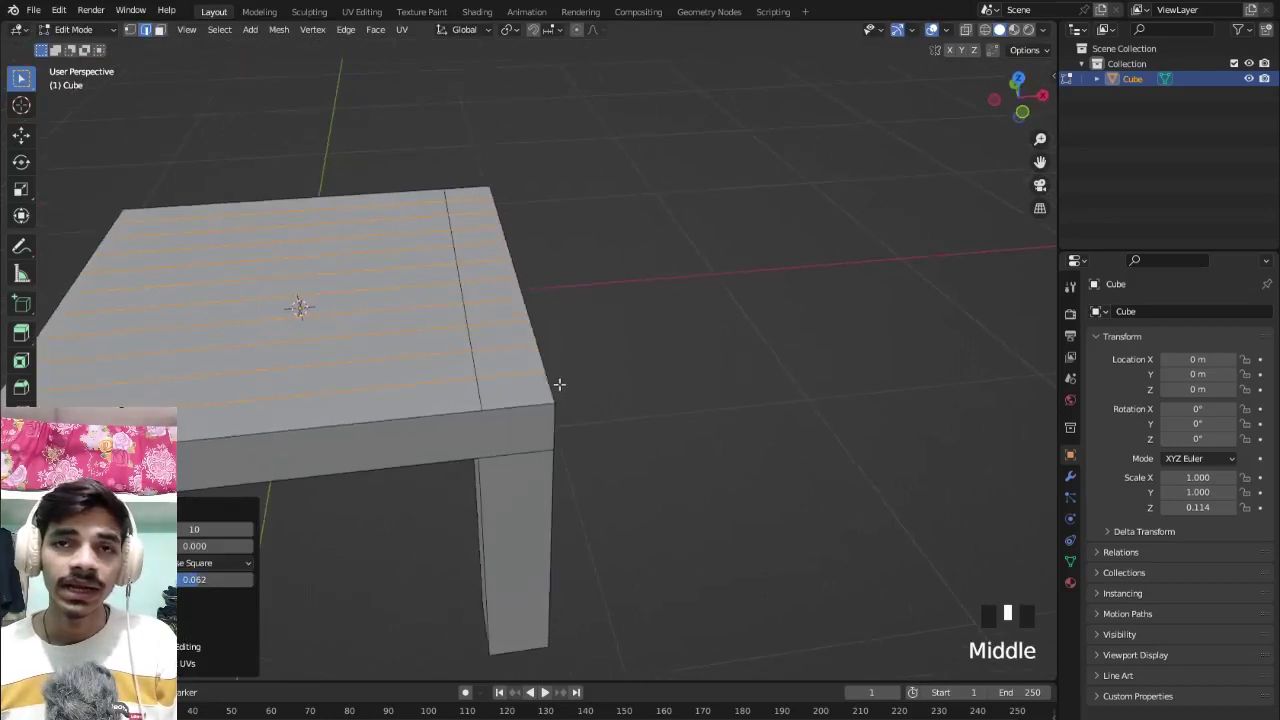
click(159, 30)
click(504, 391)
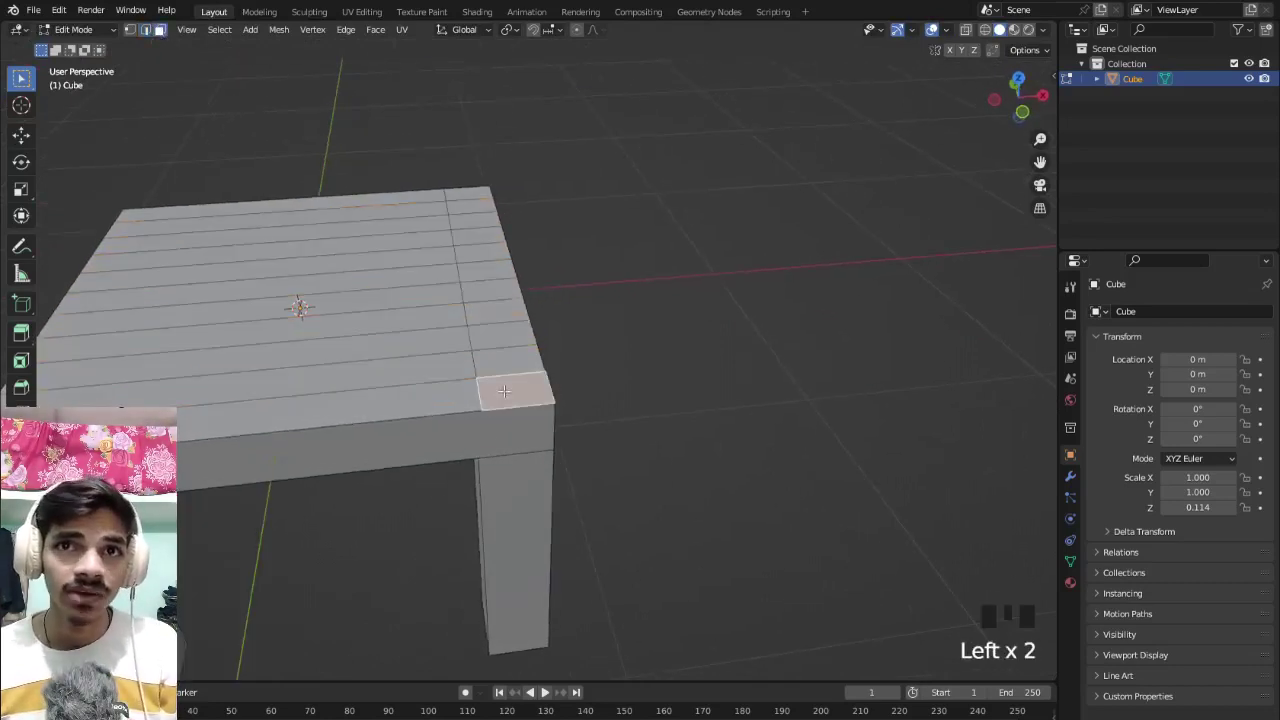
shift+click(501, 341)
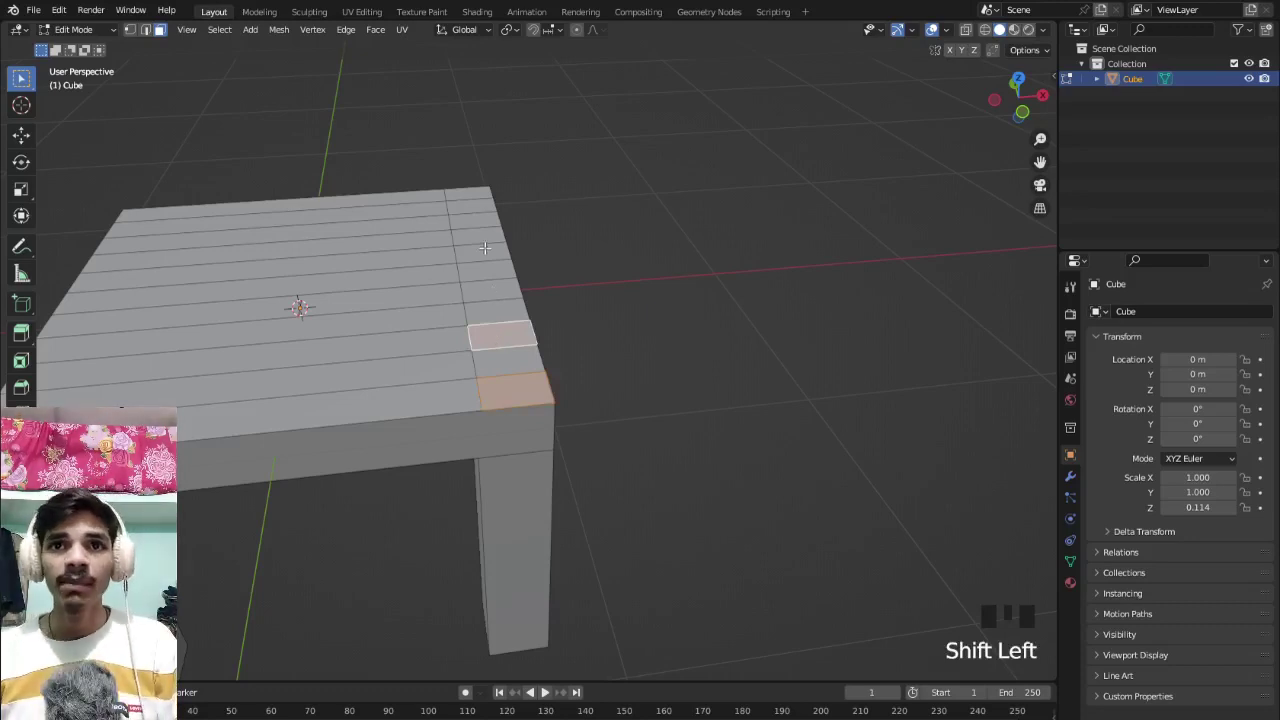
Repeat the every-other-face selection pattern four more times to the far corner of the end strip.
scroll(585, 367, up, 3)
scroll(581, 361, down, 2)
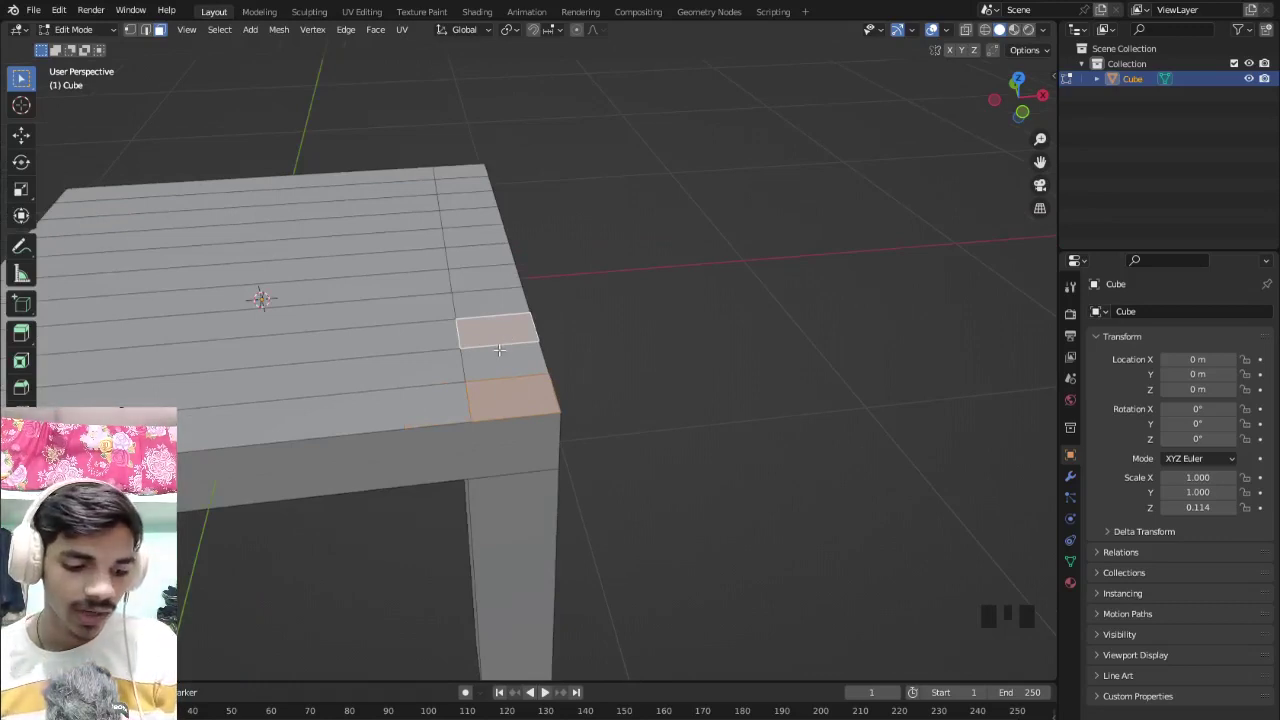
key(shift+ctrl+KP_Add)
key(shift+ctrl+KP_Add)
key(shift+ctrl+KP_Add)
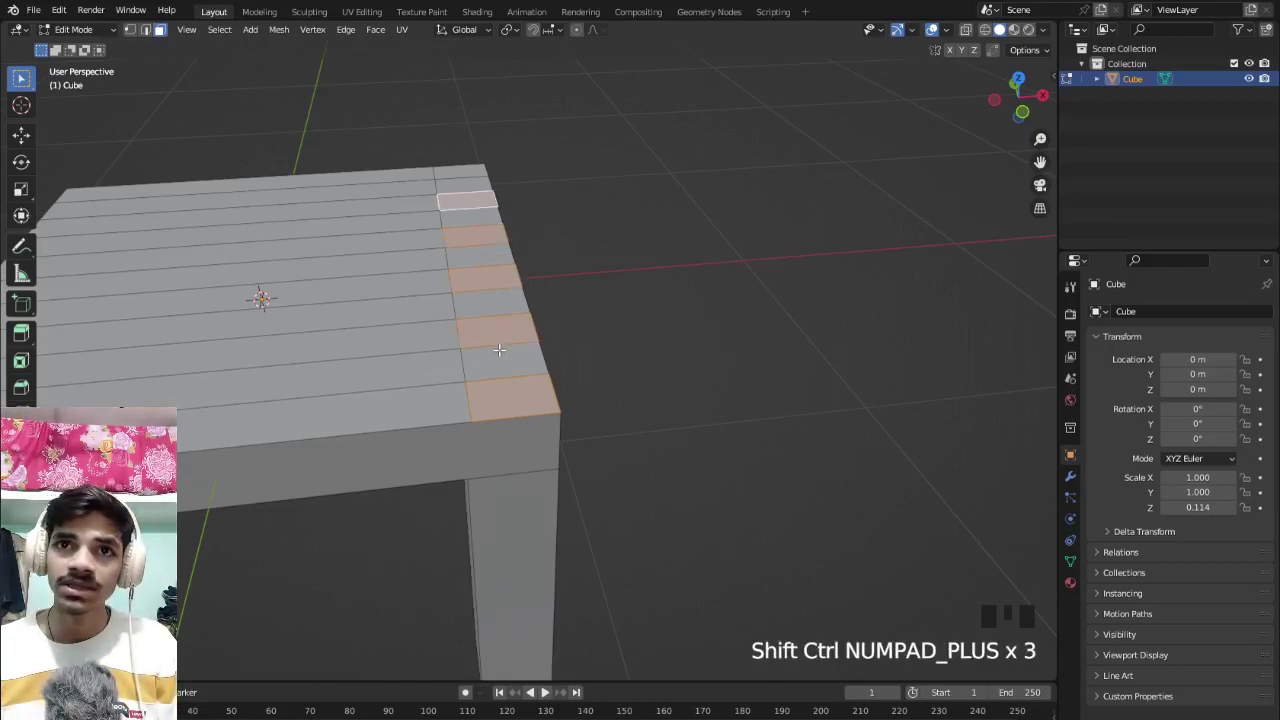
key(shift+ctrl+KP_Add)
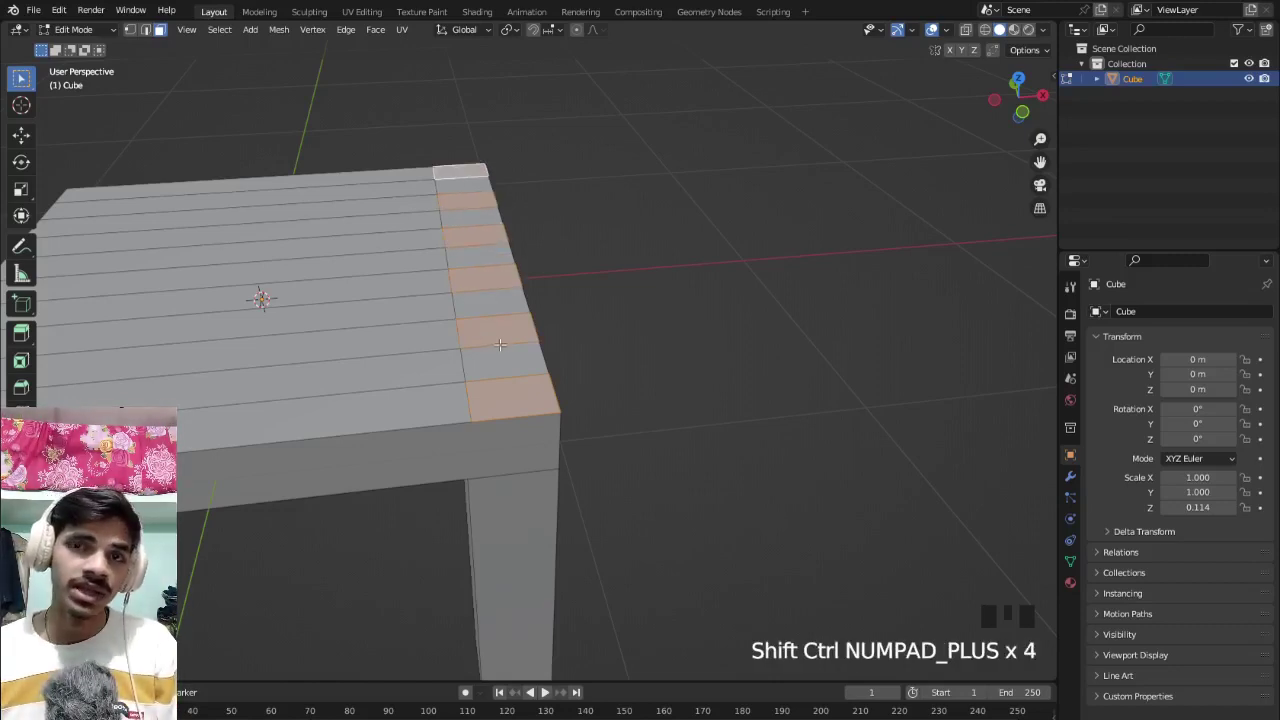
Inspect the alternating face selection along the slab's end strip from several angles.
scroll(499, 349, down, 2)
middle_drag(499, 349, 477, 531)
scroll(634, 417, up, 4)
middle_drag(634, 417, 229, 432)
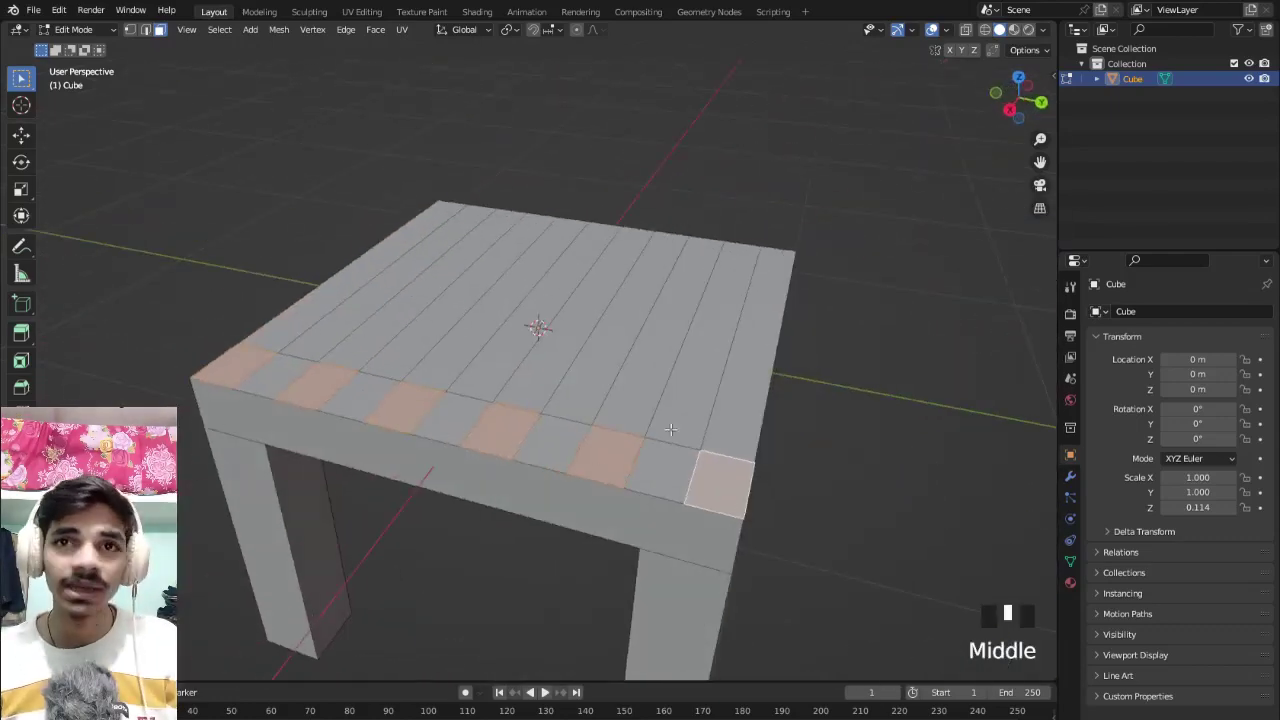
middle_drag(587, 427, 636, 426)
shift+middle_drag(557, 447, 684, 385)
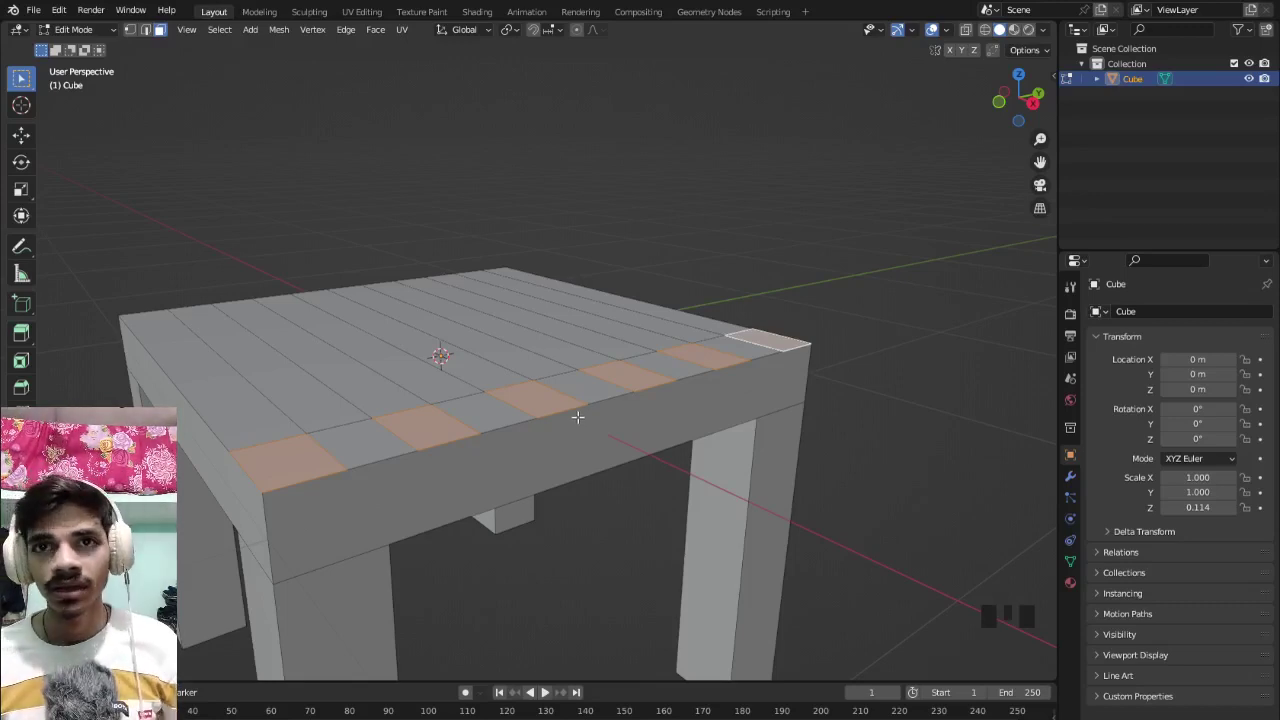
scroll(577, 420, down, 2)
mouse_move(545, 424)
middle_down()
mouse_move(557, 431)
mouse_move(529, 431)
middle_up()
scroll(554, 432, up, 3)
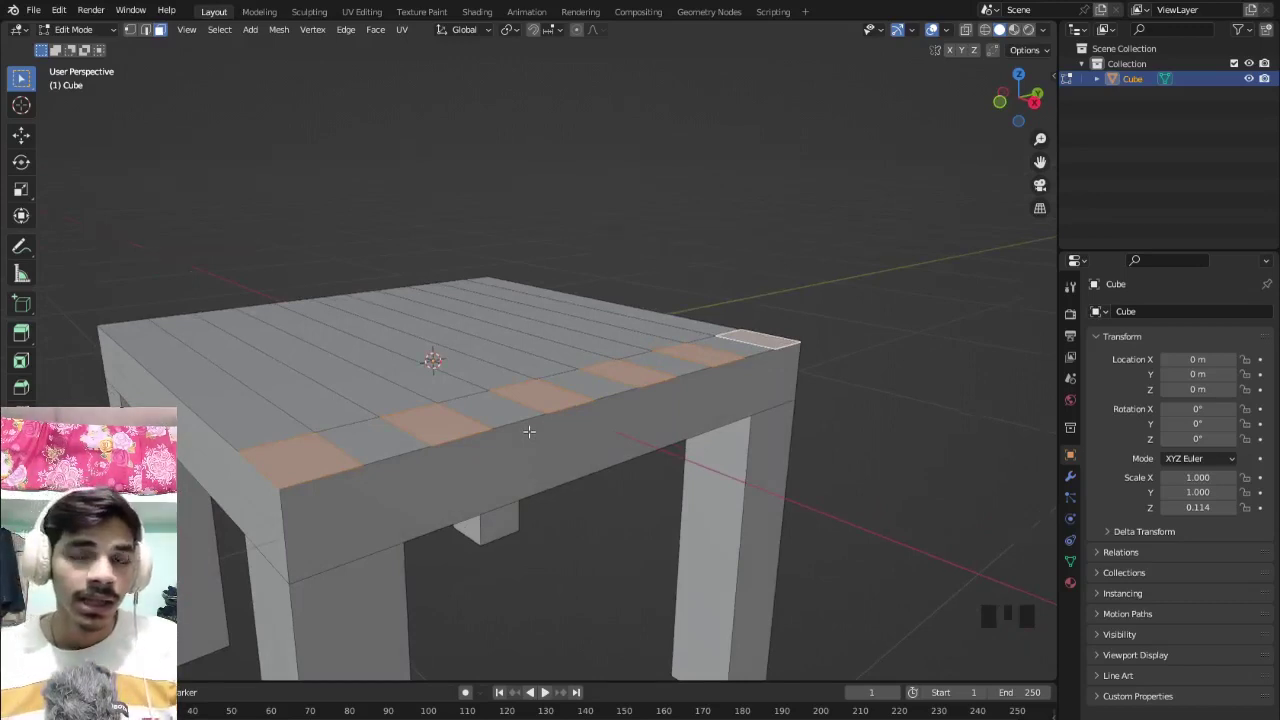
In front view, extrude the six selected end-strip faces upward about 1.29 m to form the backrest slats.
key(KP_1)
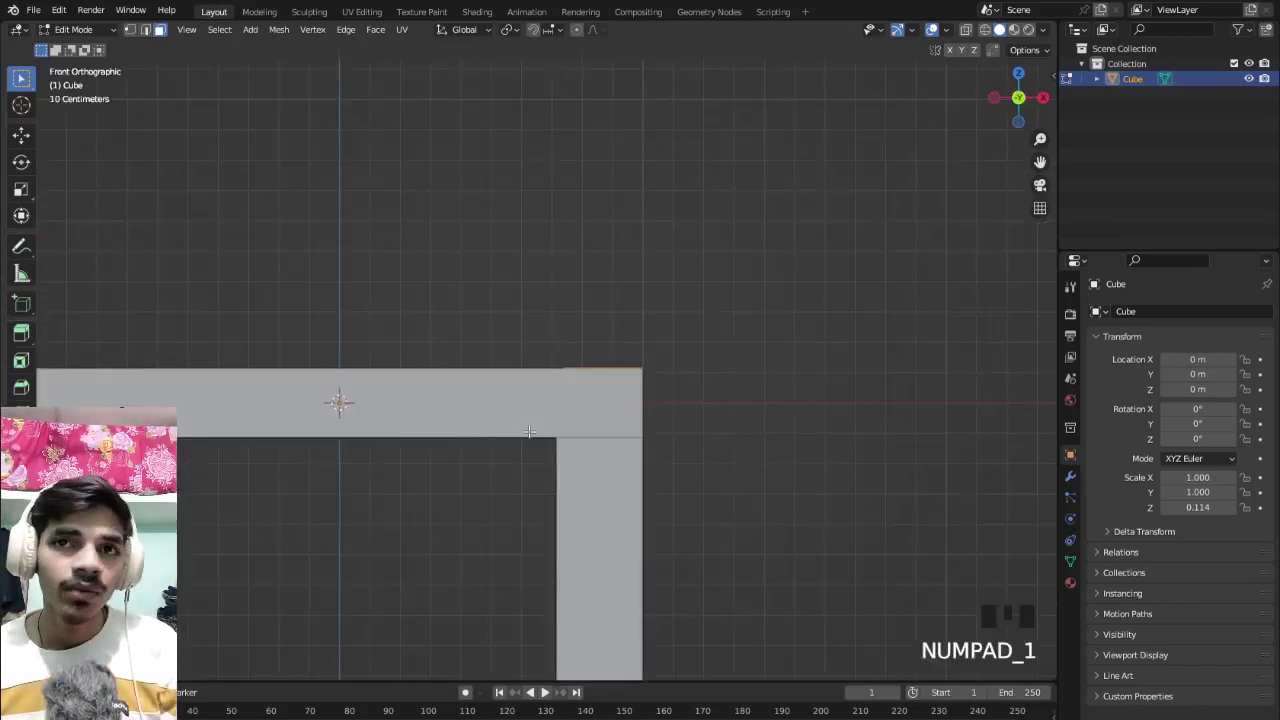
scroll(529, 431, down, 3)
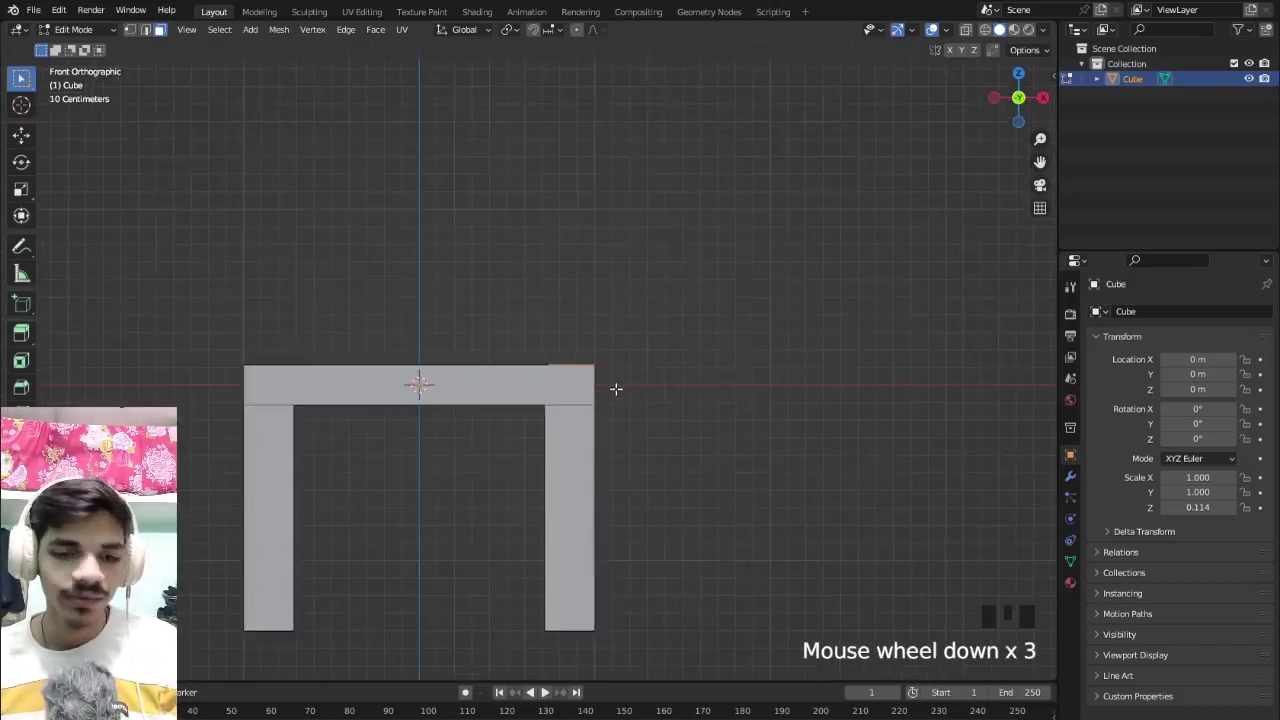
key(e)
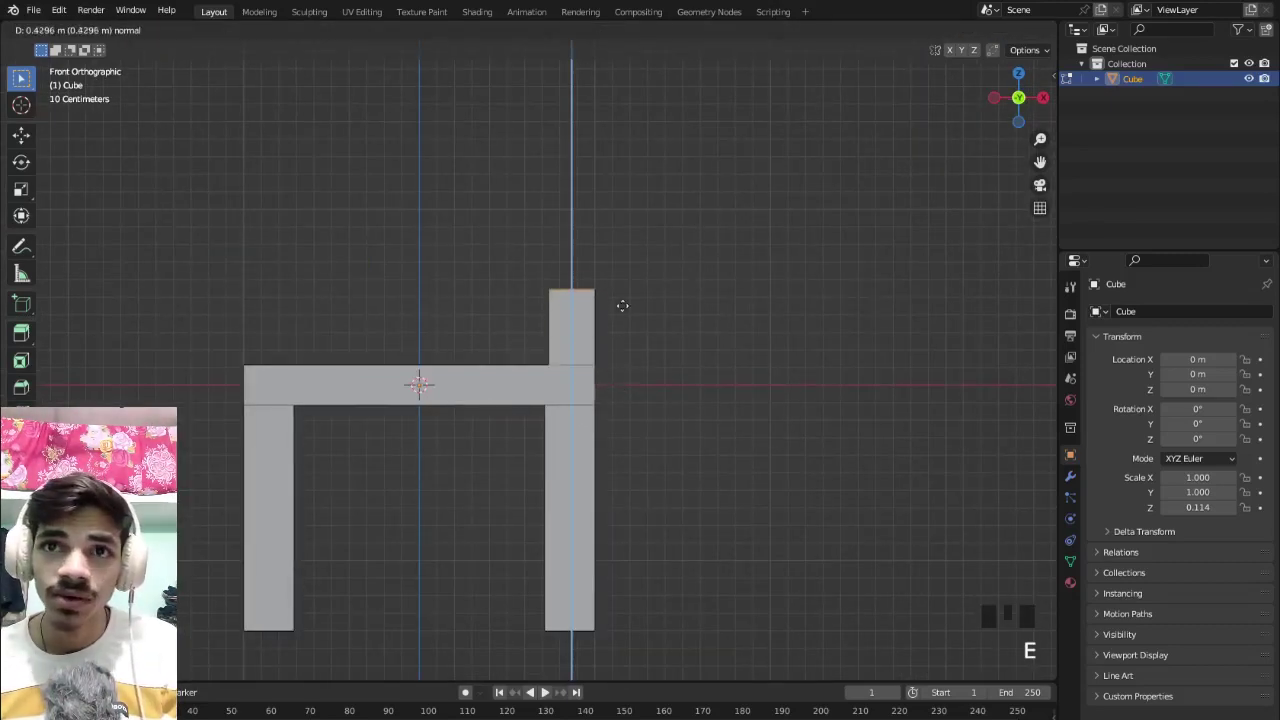
click(654, 164)
scroll(647, 176, down, 3)
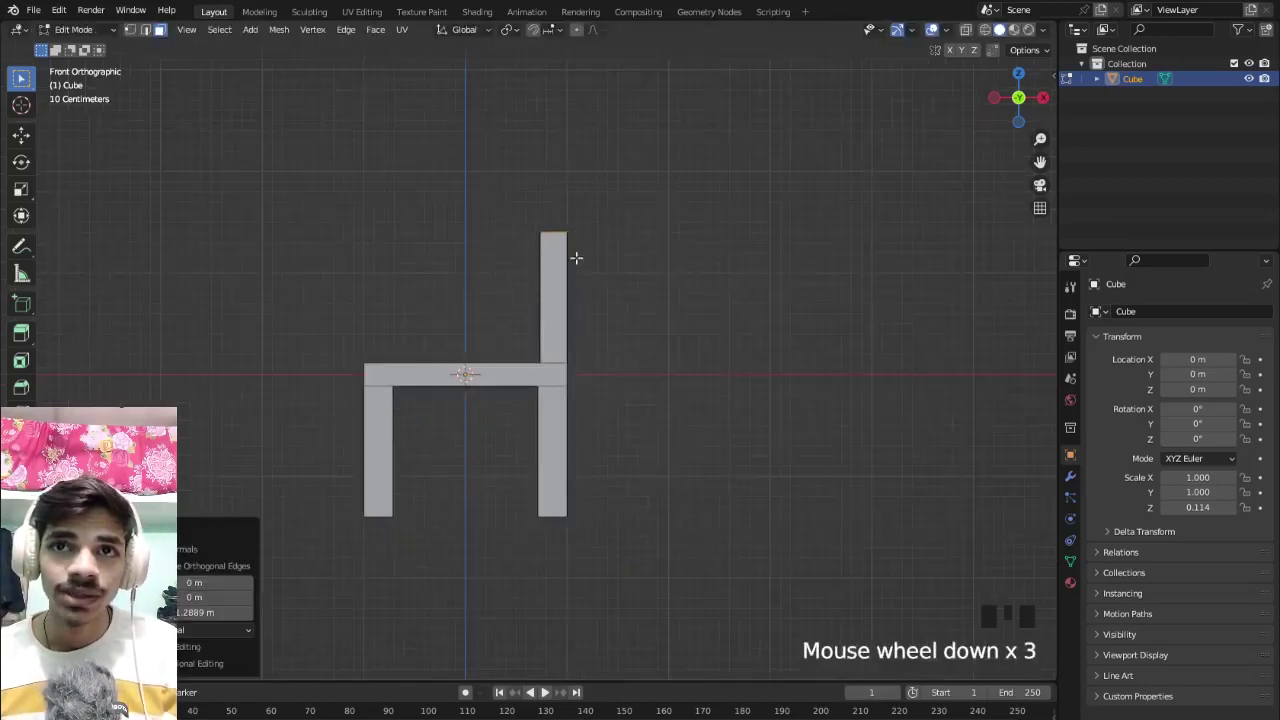
middle_drag(574, 257, 617, 297)
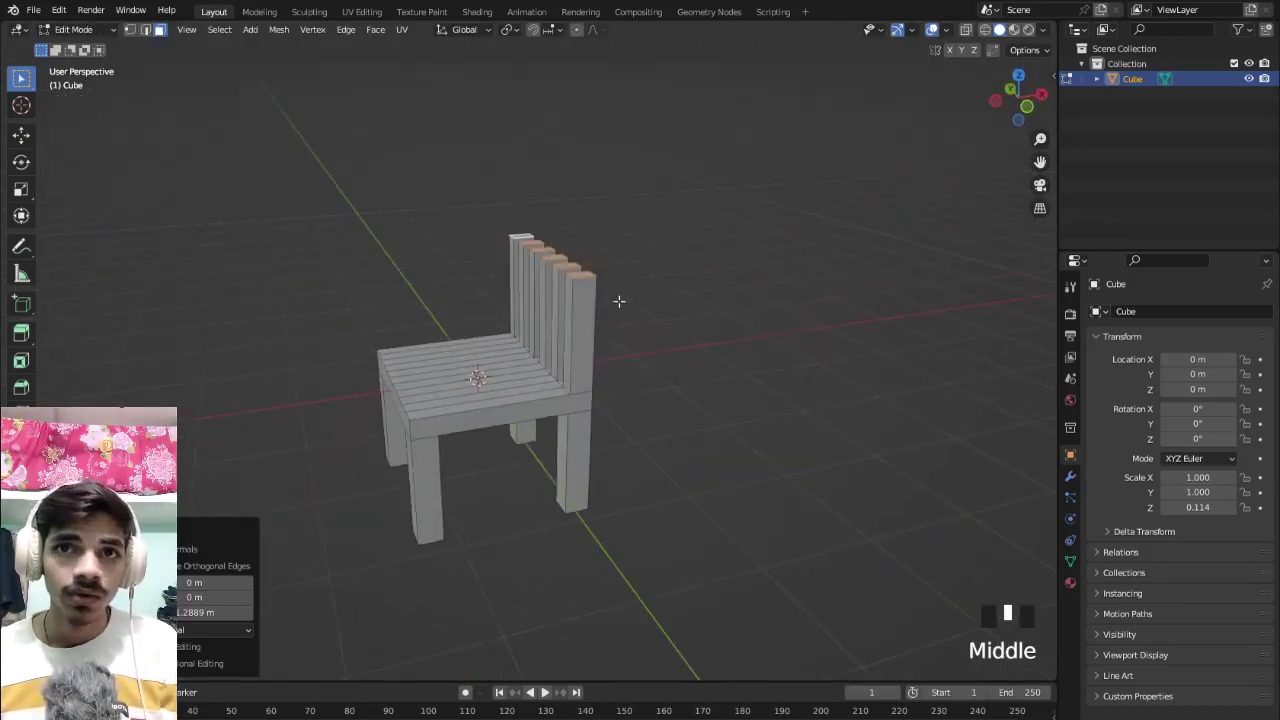
key(e)
right_click(620, 302)
key(ctrl+z)
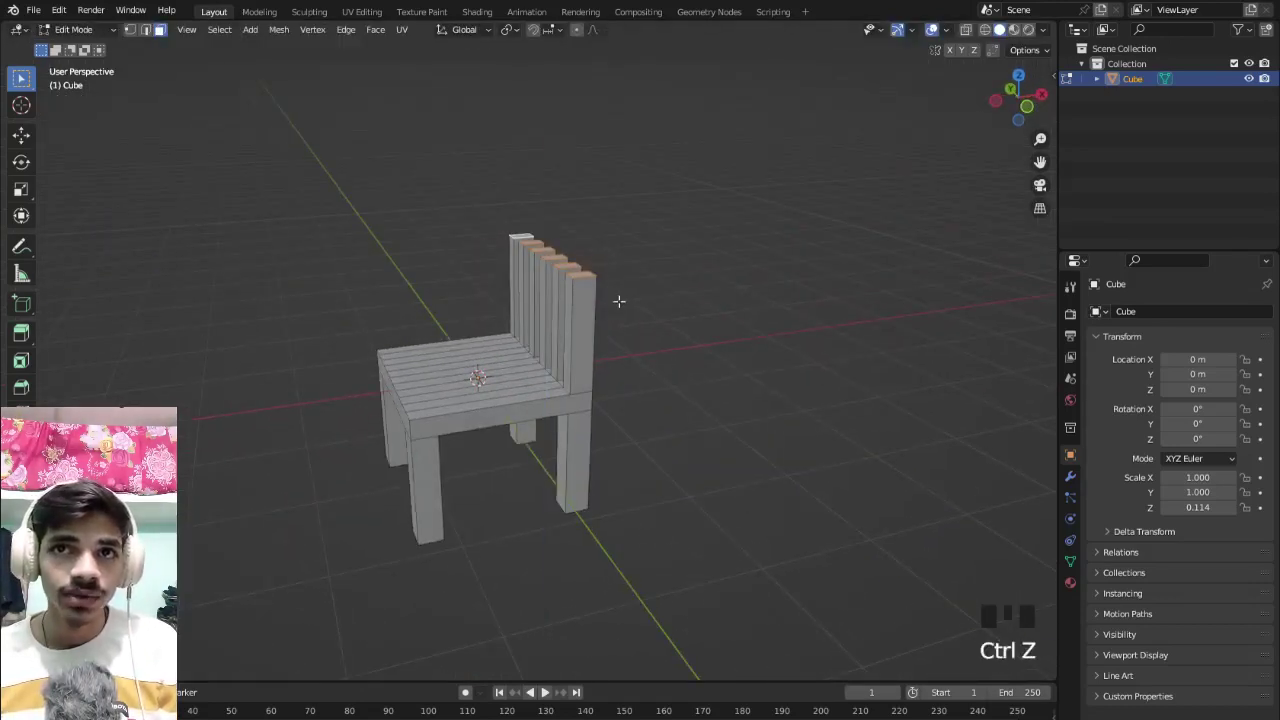
key(ctrl+z)
key(ctrl+shift+z)
Raise the slats' top faces about 0.69 m along Z to make the backrest taller.
key(g)
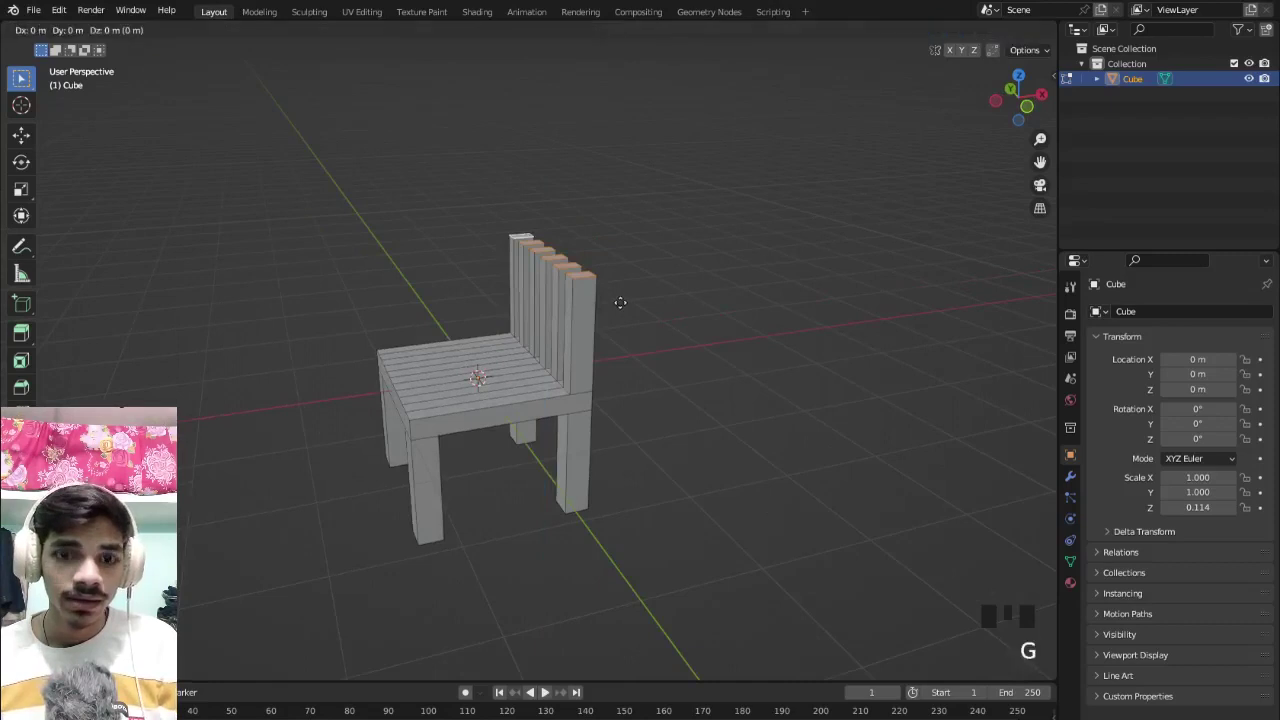
key(z)
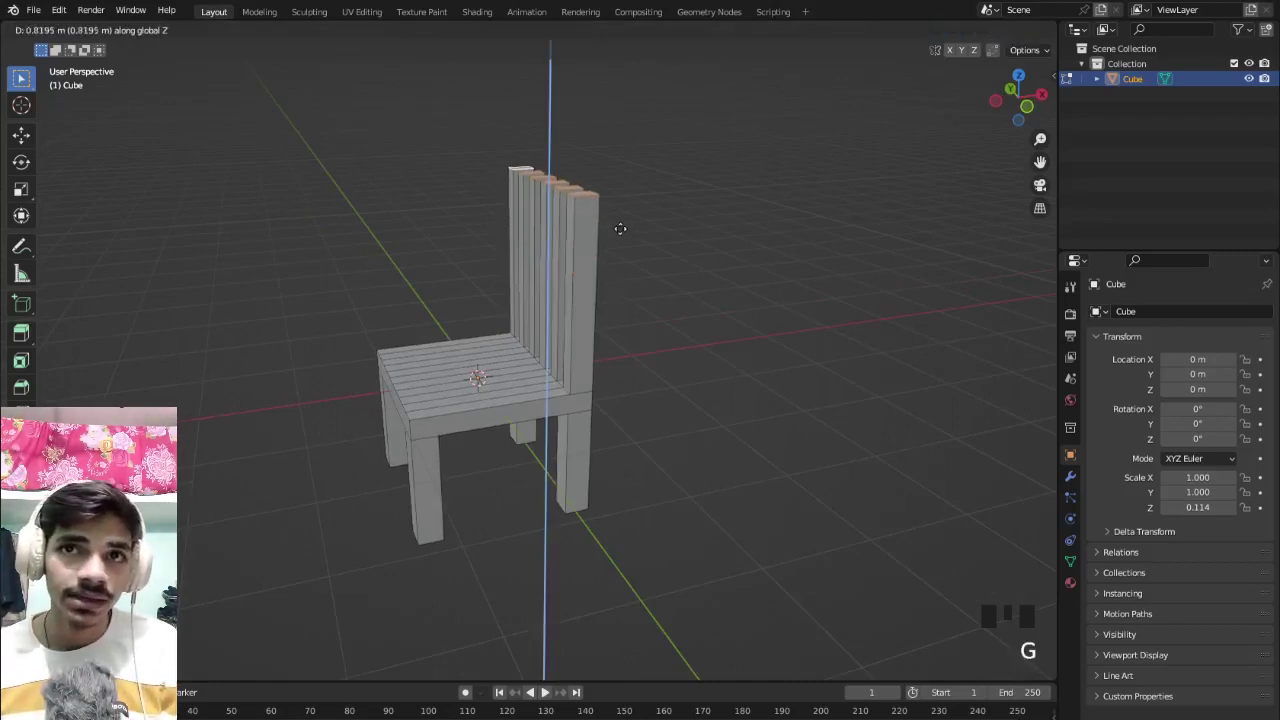
click(626, 240)
middle_drag(626, 240, 760, 234)
Extrude the six slat tops upward about 0.13 m to create short end blocks.
scroll(685, 259, up, 3)
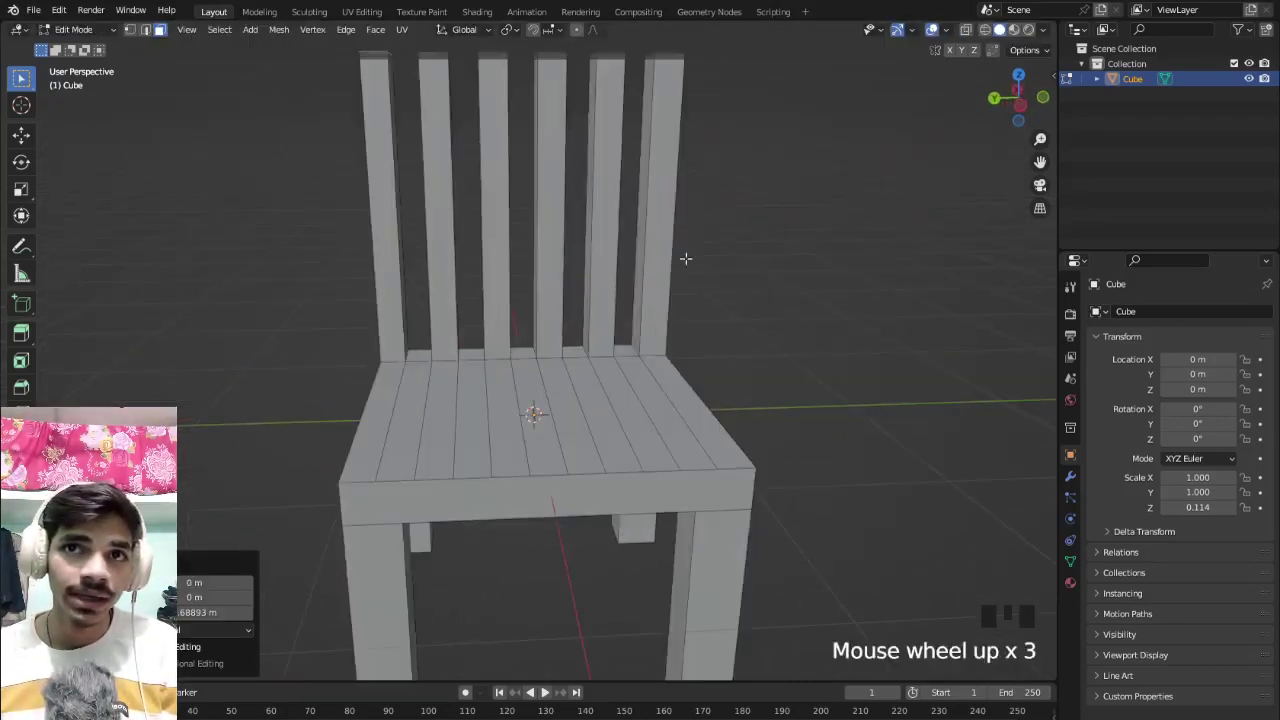
shift+middle_drag(685, 259, 686, 418)
scroll(549, 320, up, 3)
shift+middle_drag(549, 320, 593, 479)
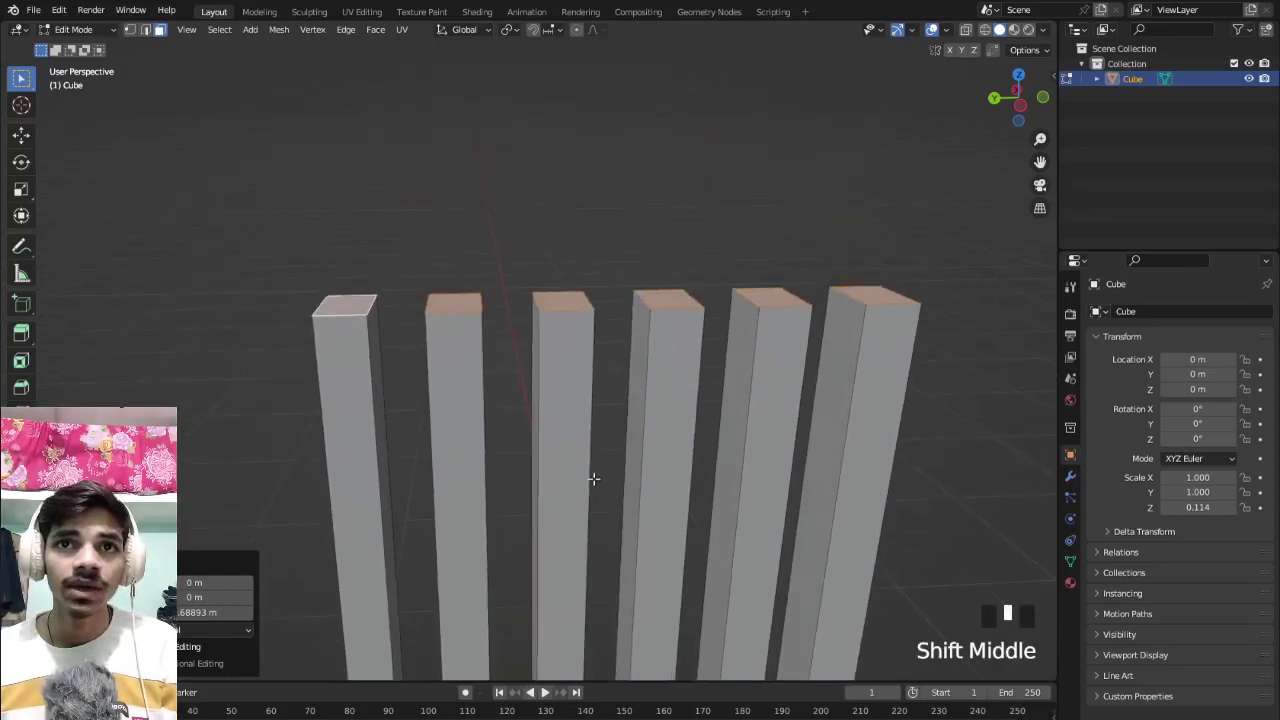
key(e)
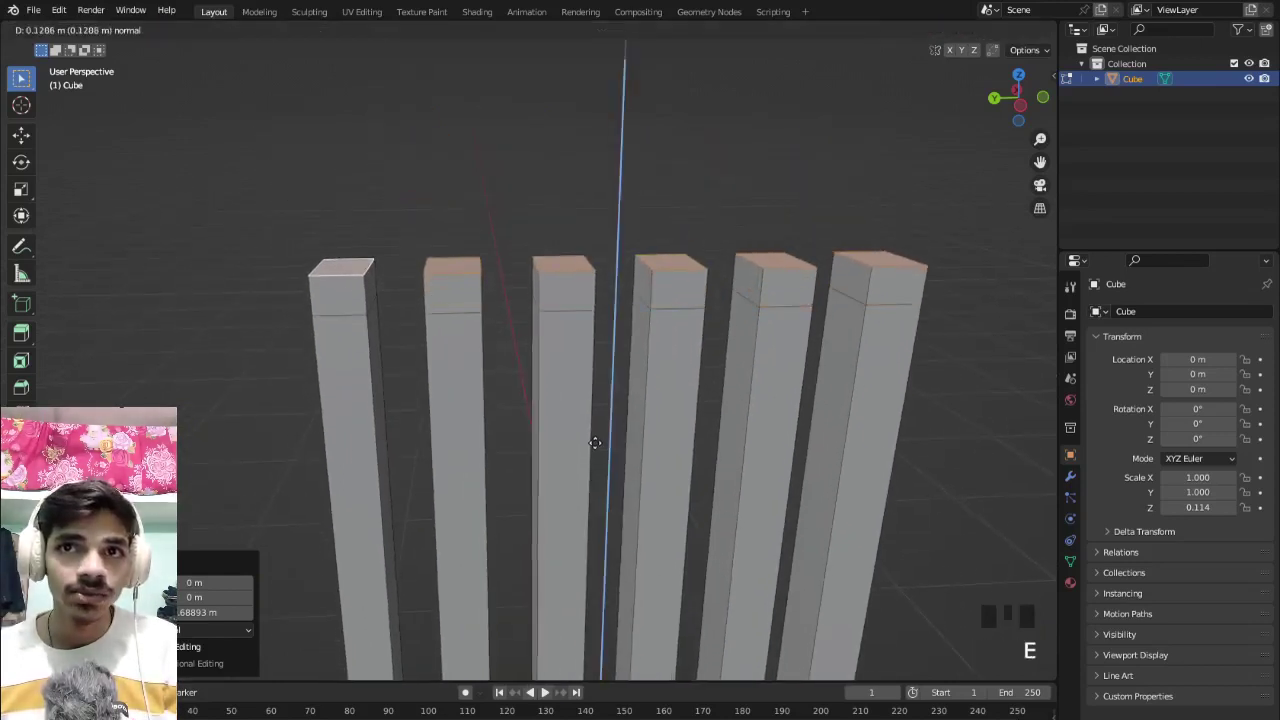
click(594, 443)
Select the inner side face of an end slat's top block and extrude it about 1.66 m across to the opposite end slat as a top rail.
middle_drag(594, 443, 329, 291)
scroll(580, 446, up, 4)
click(426, 320)
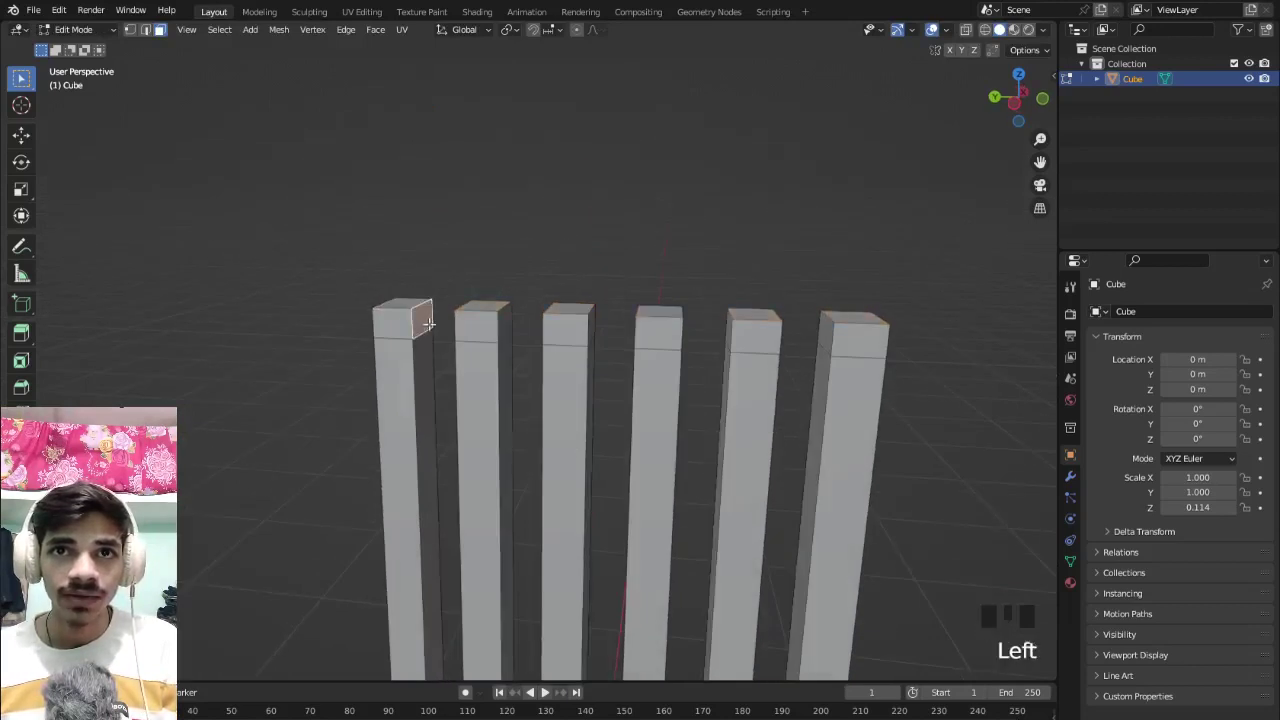
key(e)
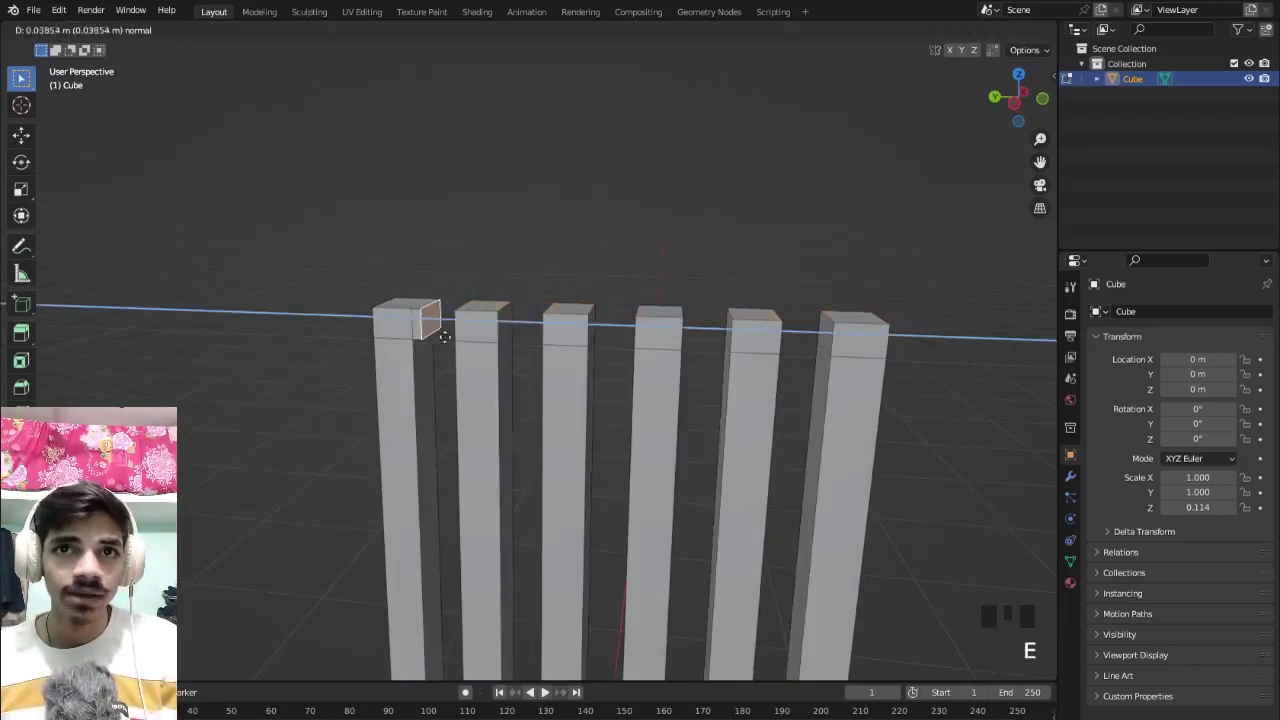
click(833, 450)
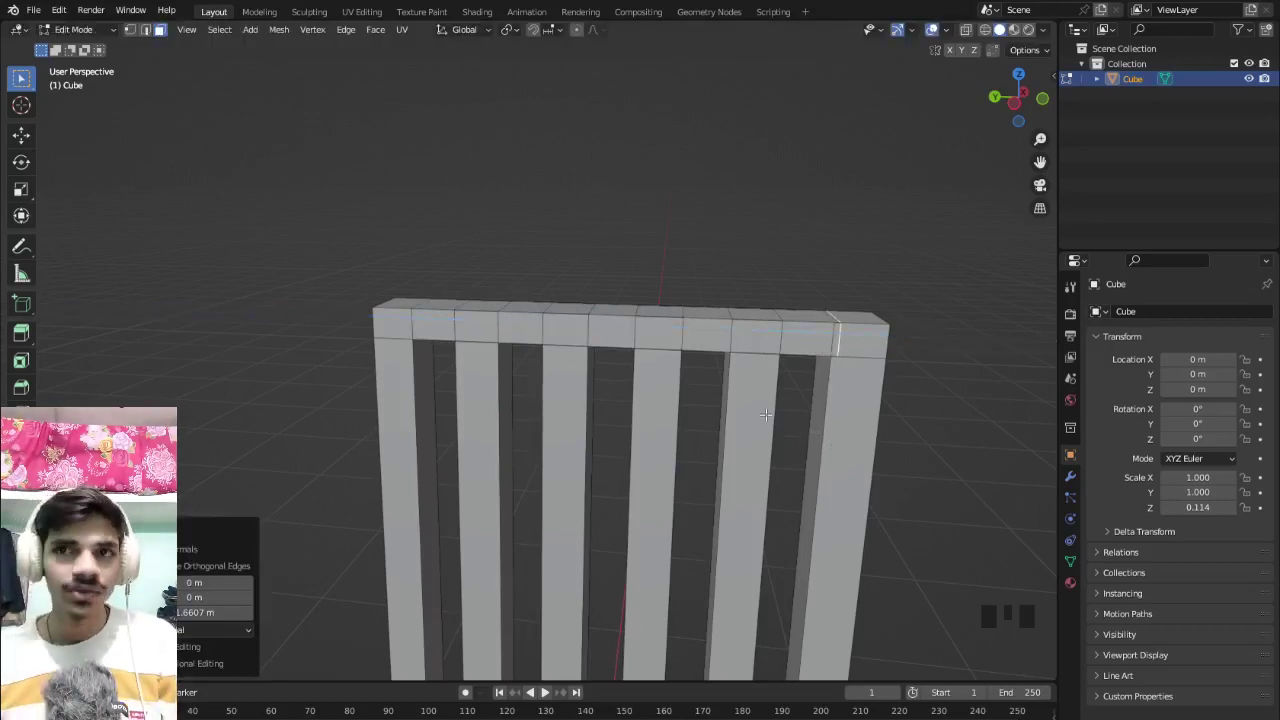
Leave edit mode and examine the chair's backrest, top rail and seat from several angles.
key(Tab)
middle_drag(748, 406, 522, 411)
scroll(555, 422, down, 3)
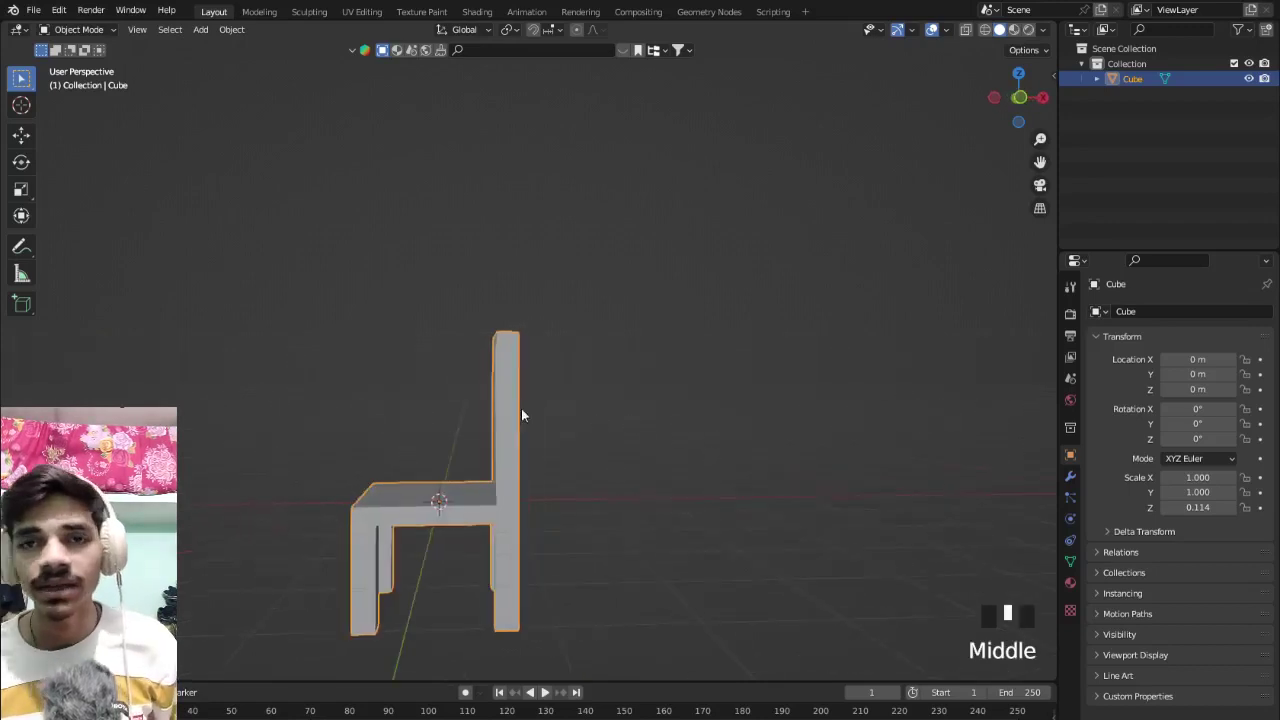
click(444, 478)
middle_drag(444, 481, 490, 336)
scroll(548, 494, up, 4)
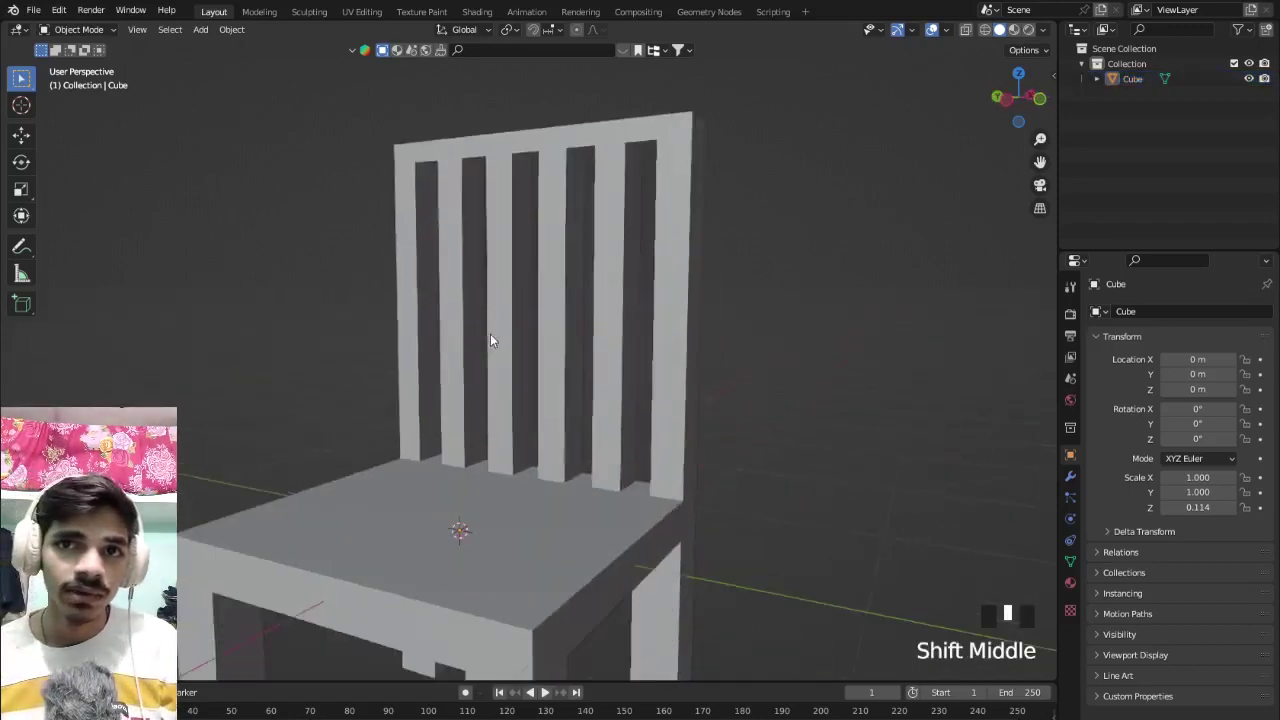
scroll(379, 405, down, 3)
middle_drag(379, 407, 537, 375)
scroll(669, 426, up, 4)
scroll(575, 455, down, 3)
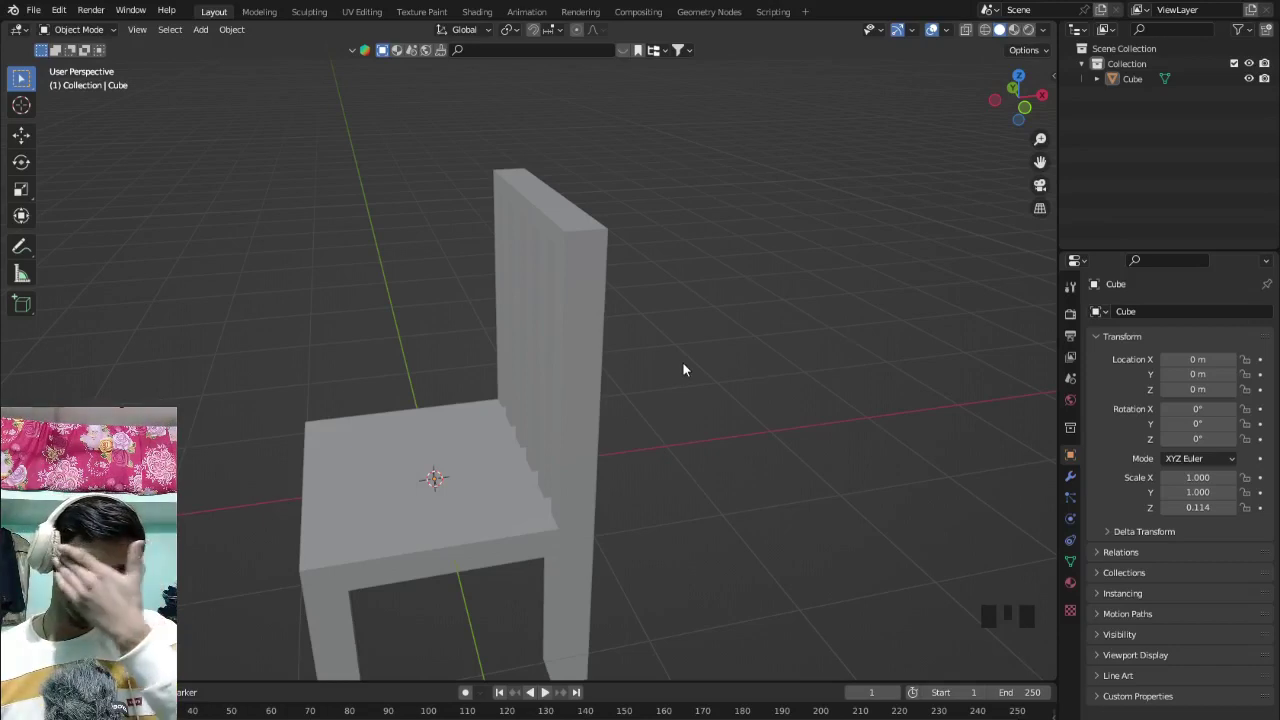
middle_drag(606, 378, 537, 371)
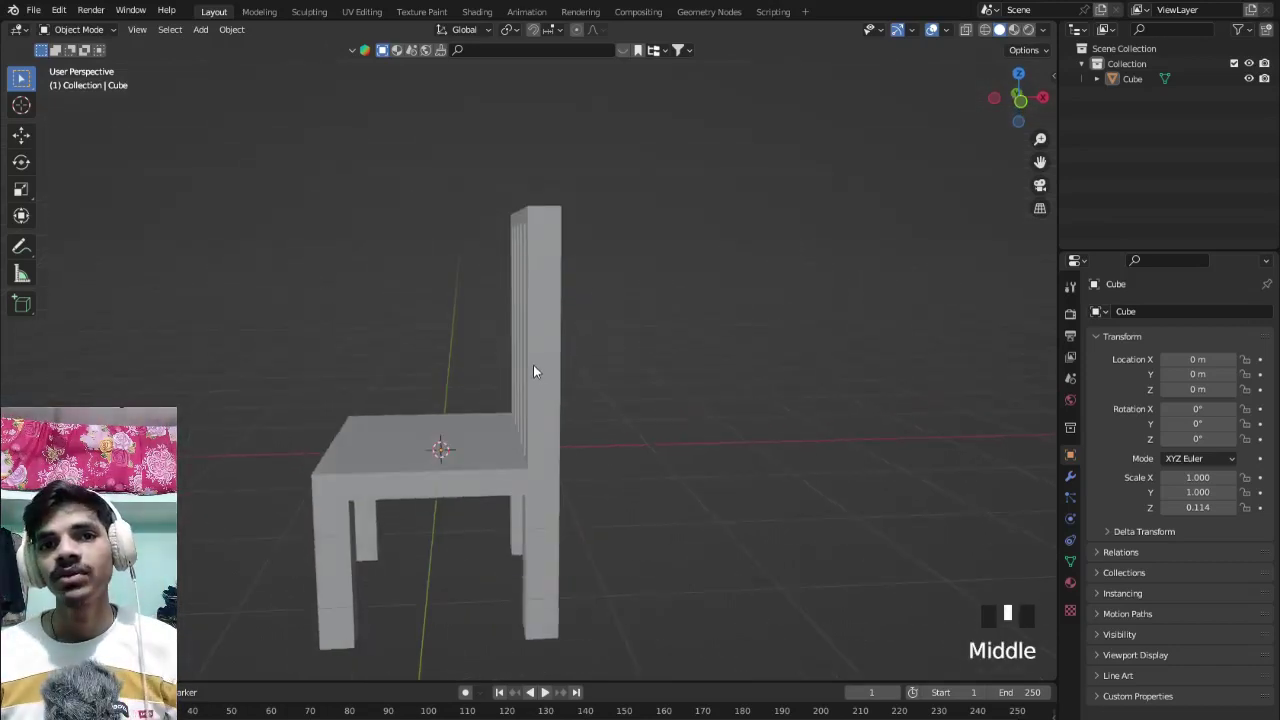
click(502, 439)
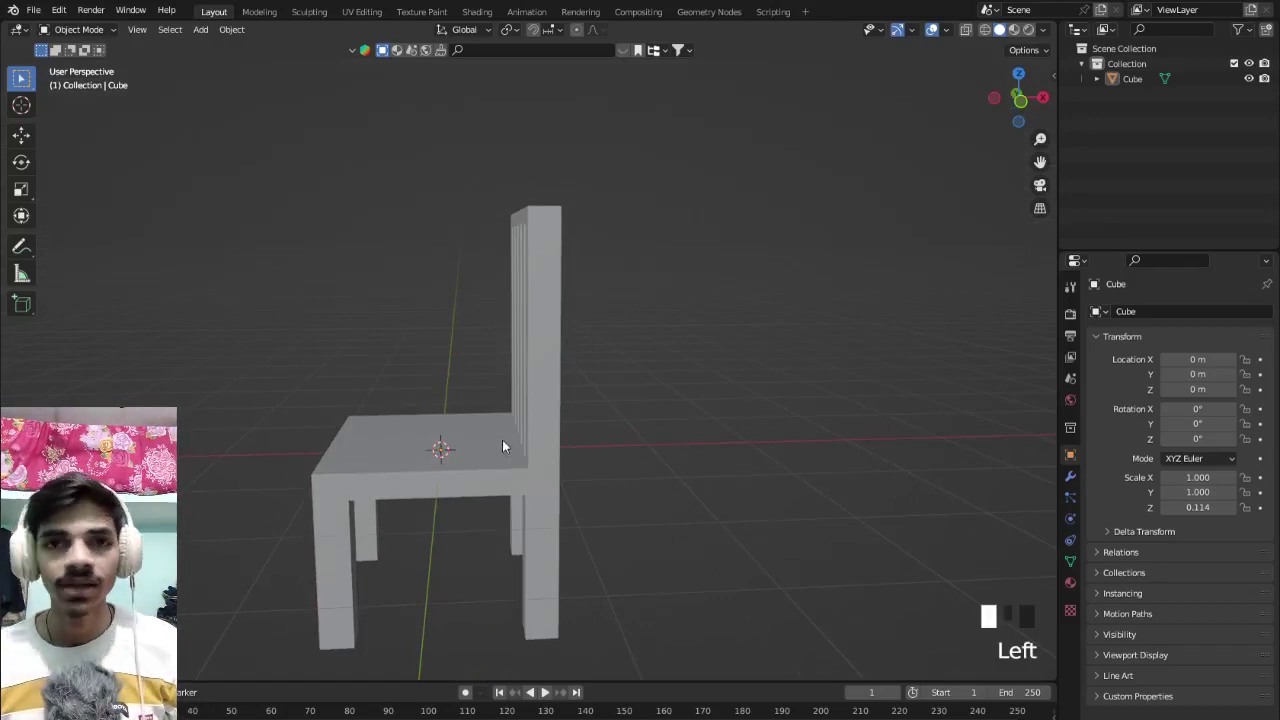
shift+middle_drag(485, 467, 537, 472)
scroll(571, 497, up, 2)
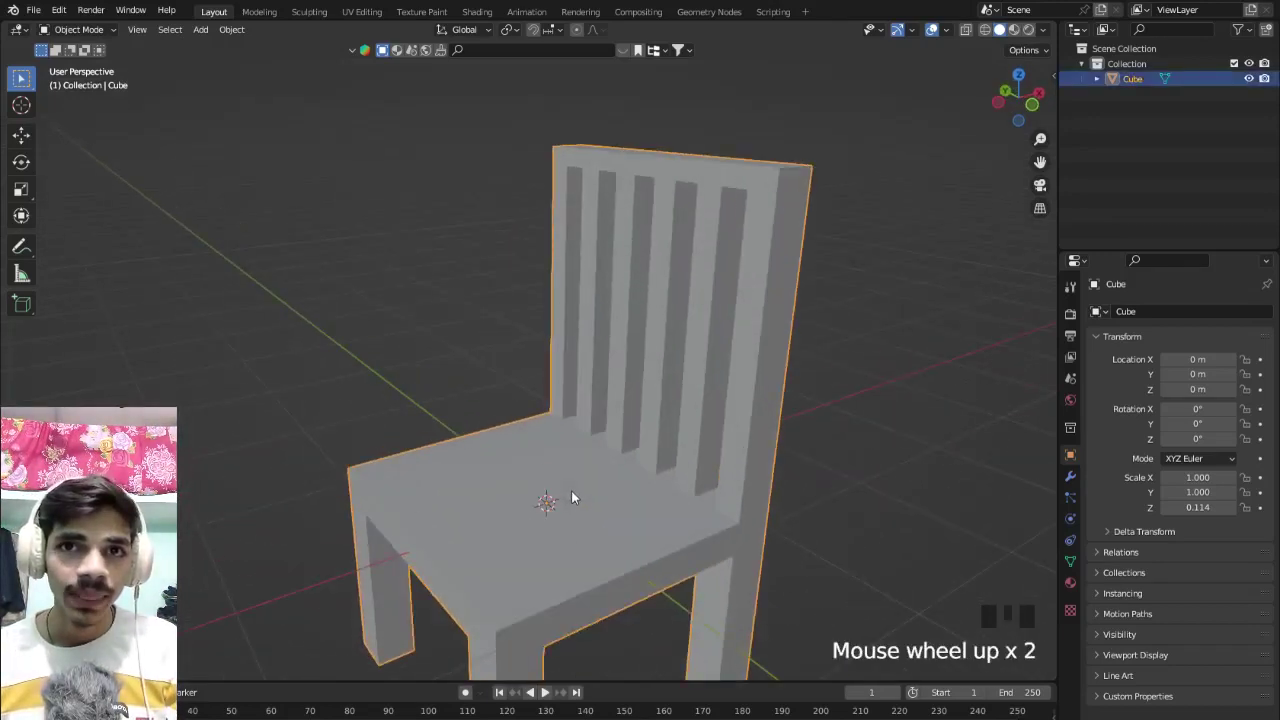
middle_drag(571, 497, 517, 466)
Back in edit mode, enable X-ray in front view and box-select all backrest faces above the seat.
key(Tab)
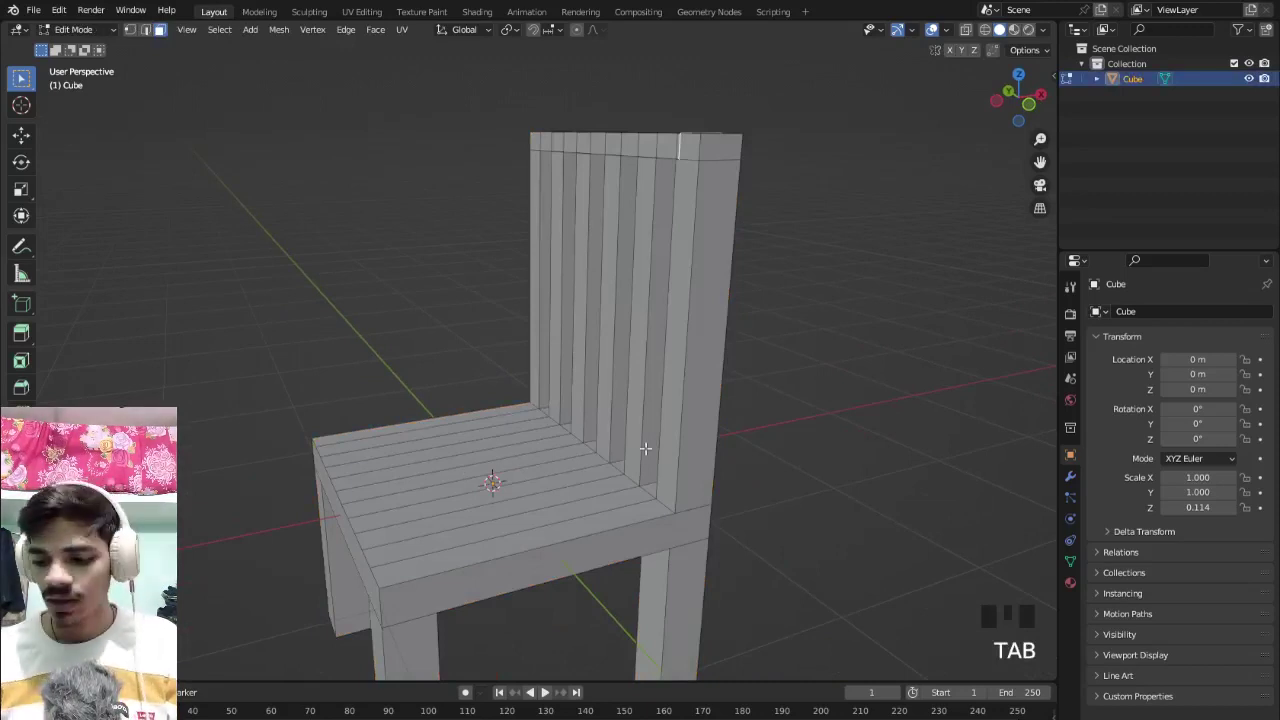
key(KP_1)
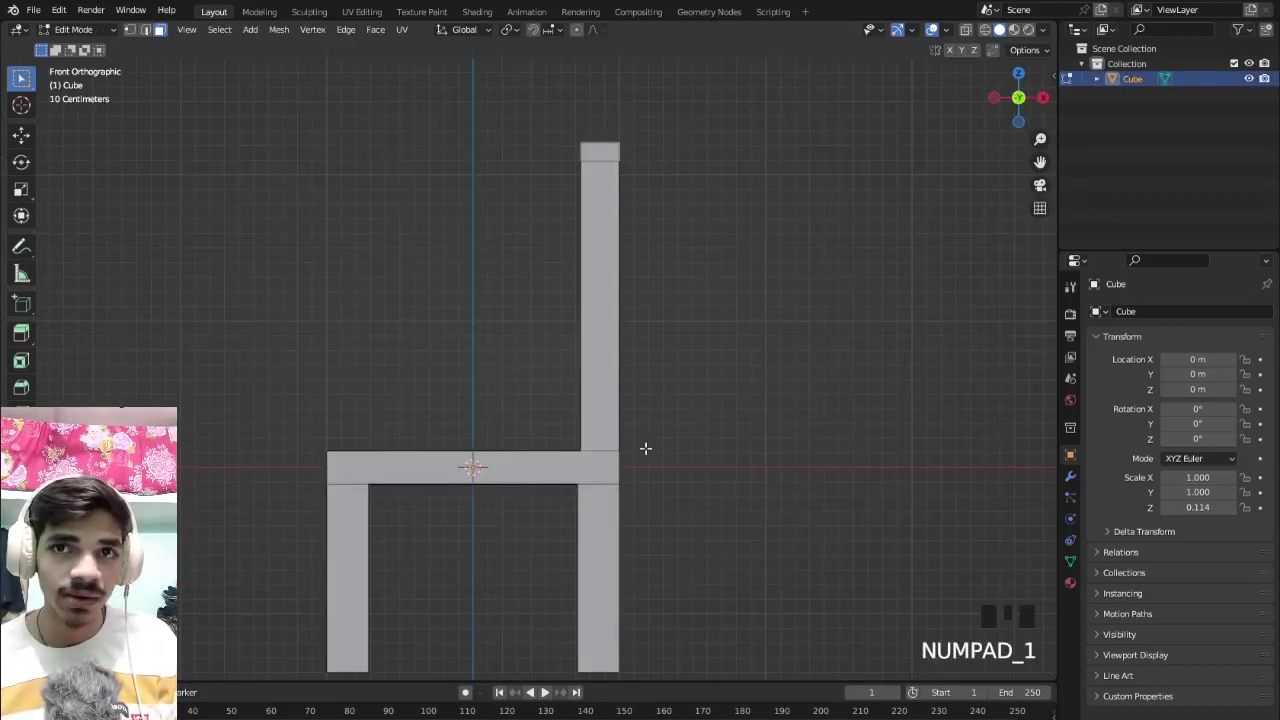
key(alt+z)
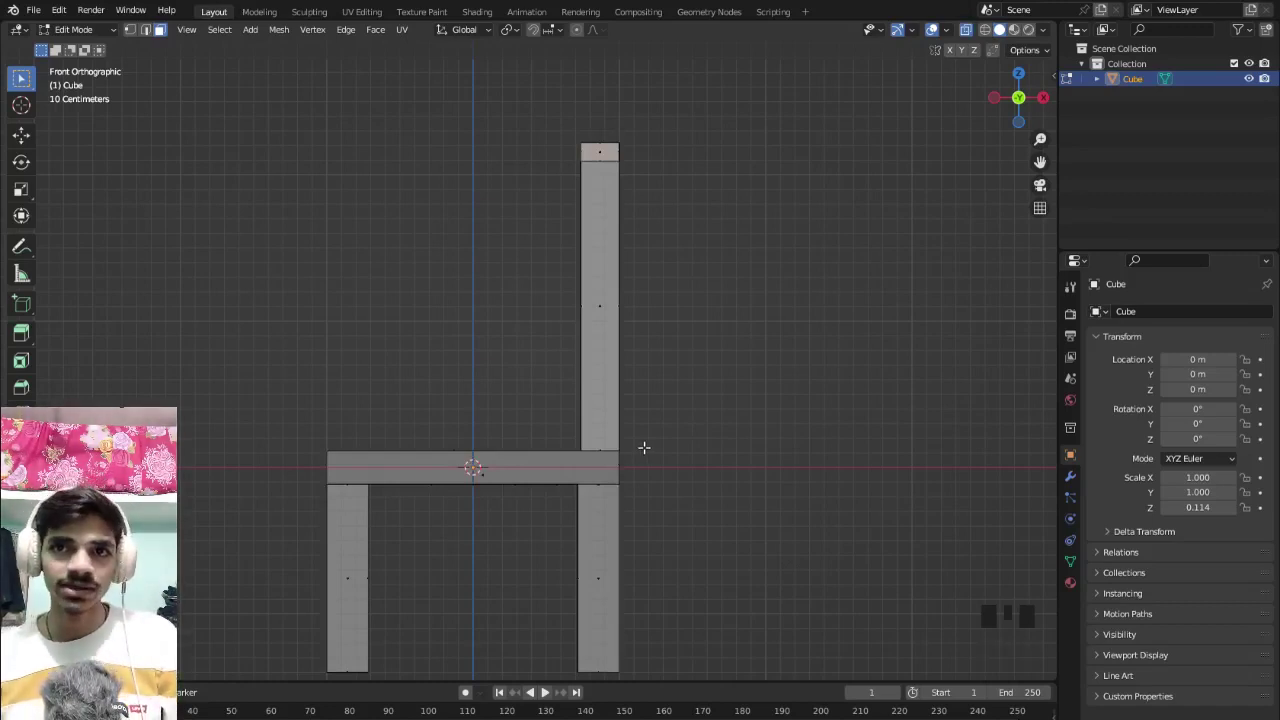
key(alt+z)
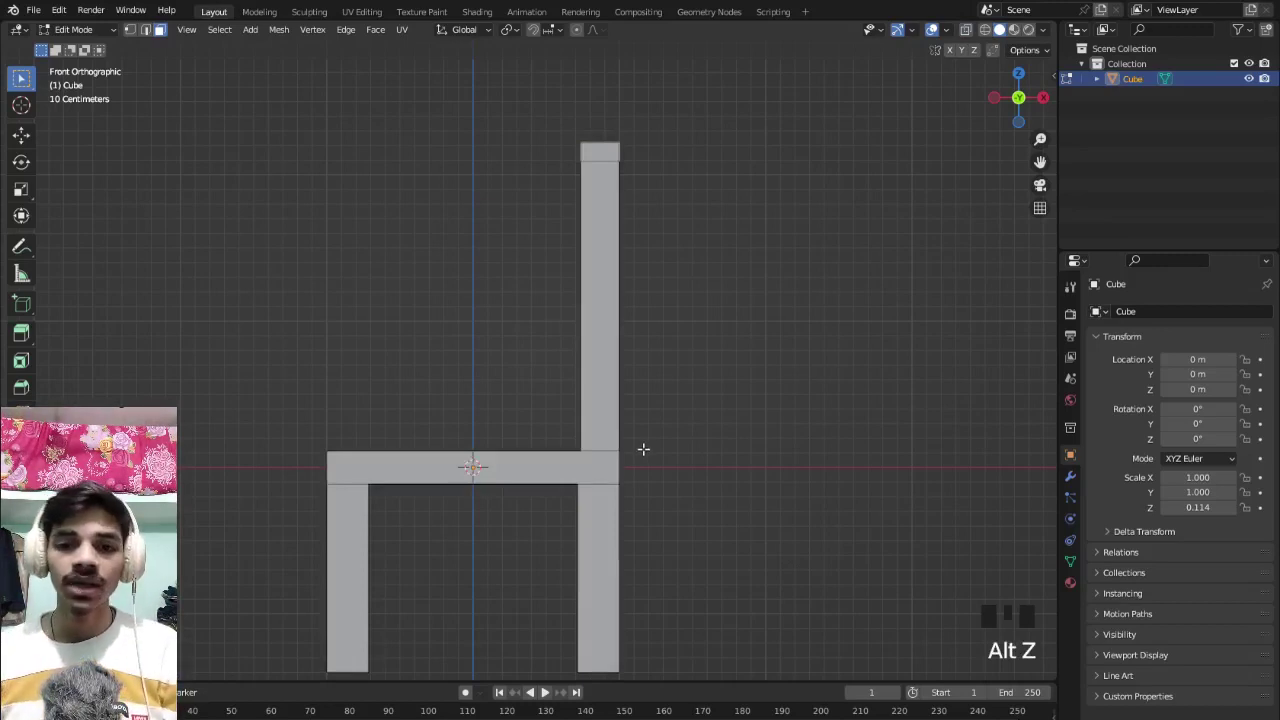
click(966, 31)
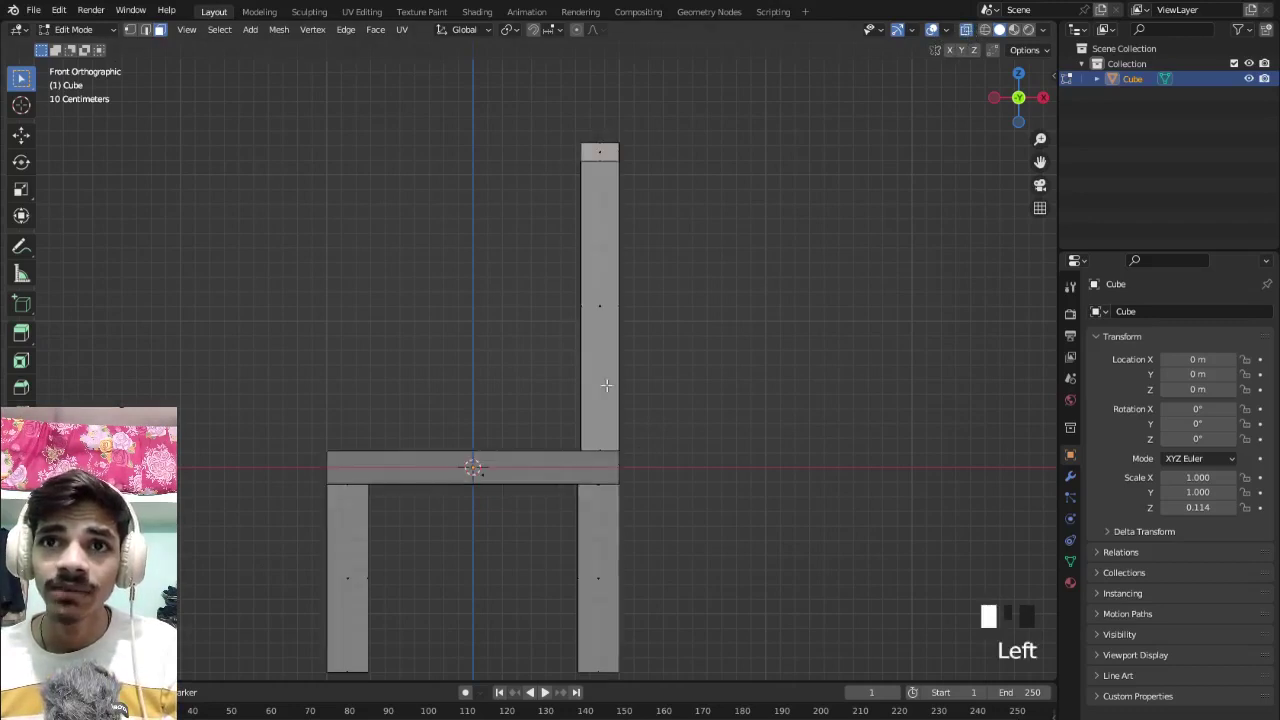
scroll(566, 268, down, 2)
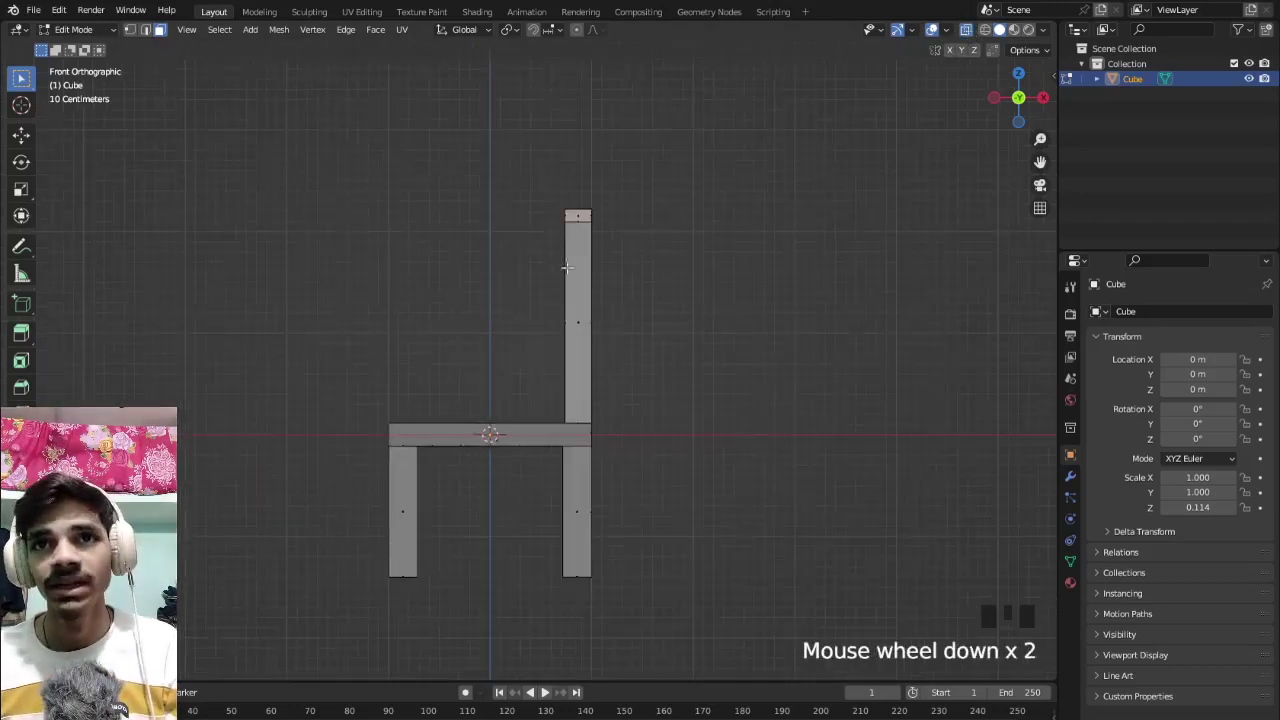
drag(470, 122, 733, 416)
middle_drag(603, 391, 712, 412)
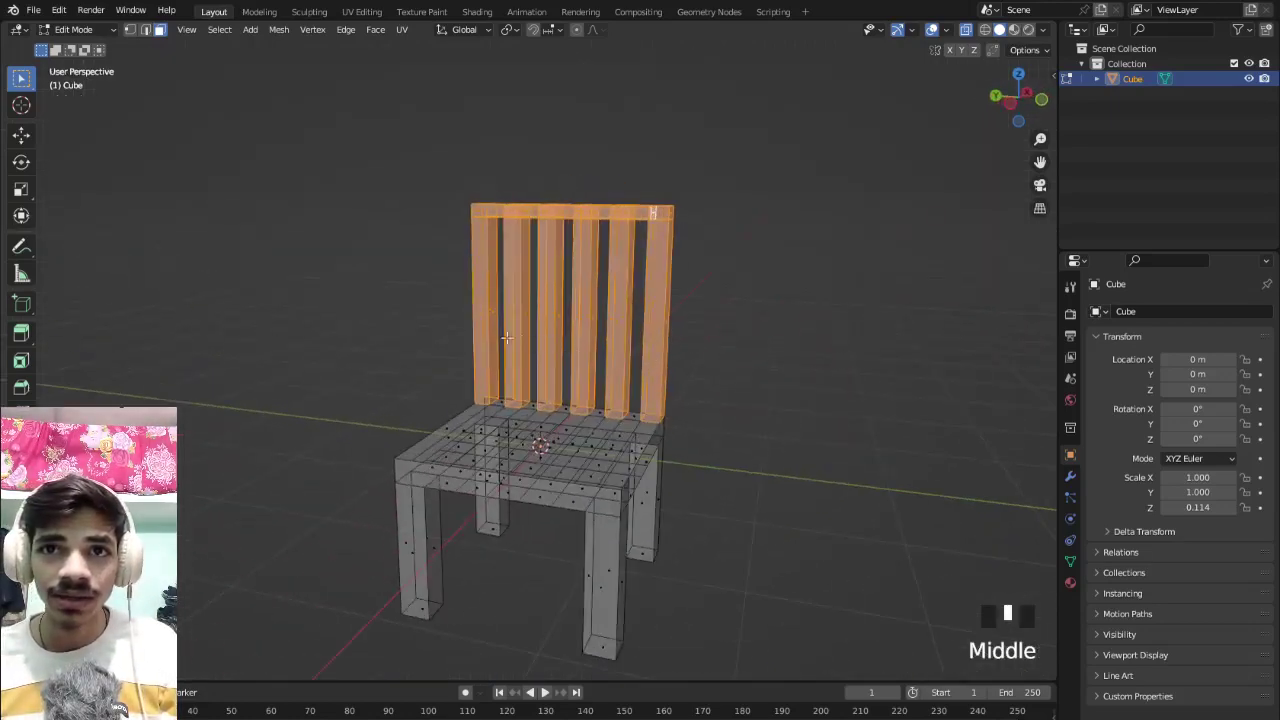
scroll(703, 354, up, 5)
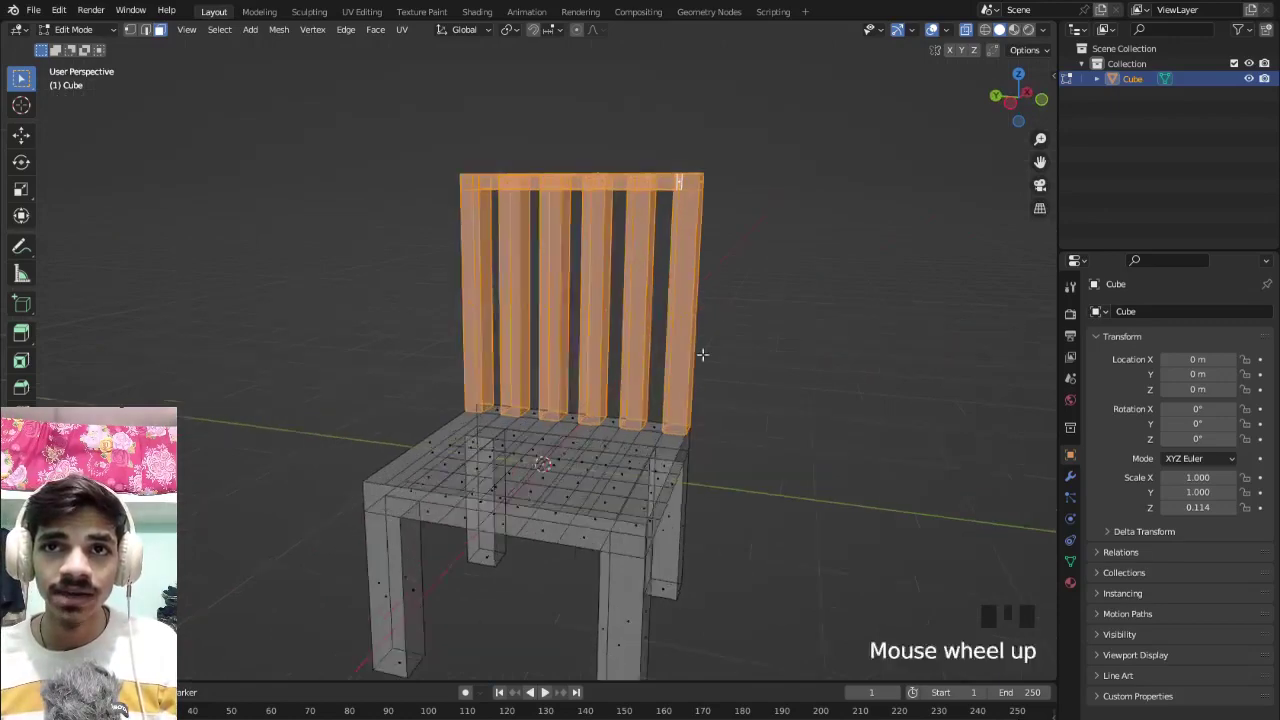
Separate the selected backrest faces into their own object and return to object mode.
right_click(531, 340)
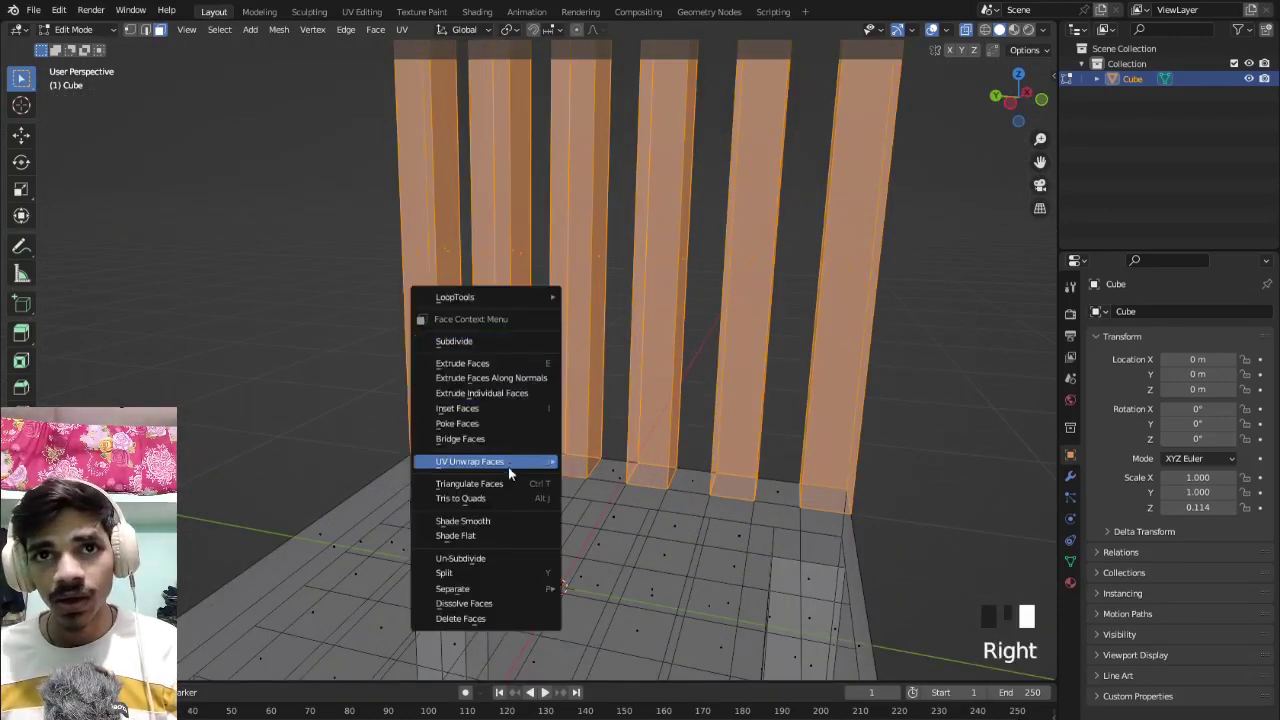
mouse_move(486, 589)
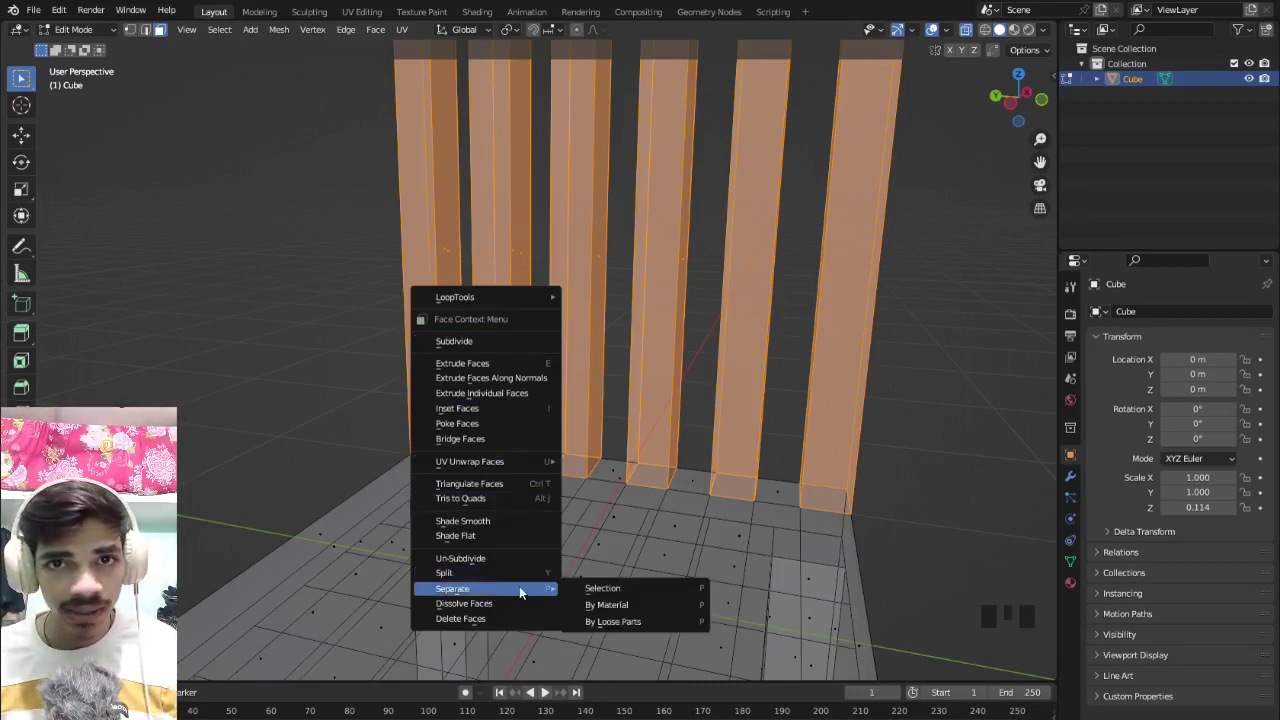
click(616, 588)
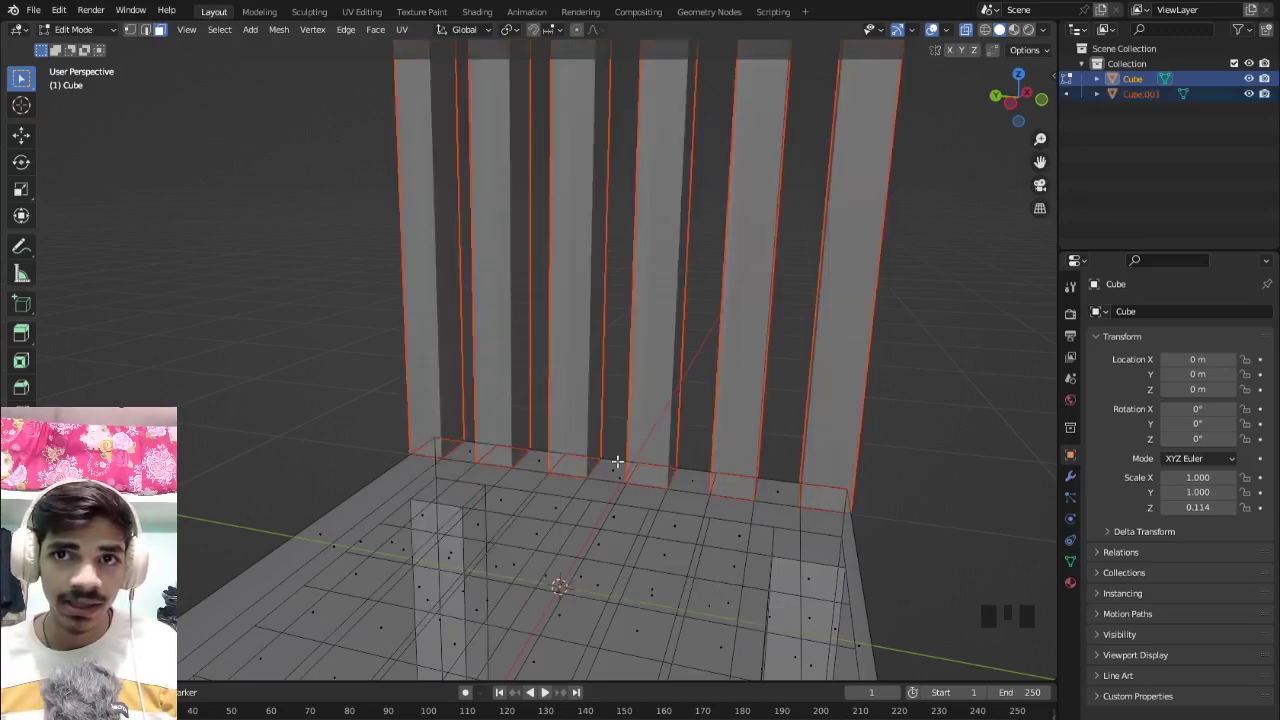
key(Tab)
Turn off X-ray display, clear the selection and select only the separated backrest object.
scroll(612, 458, down, 3)
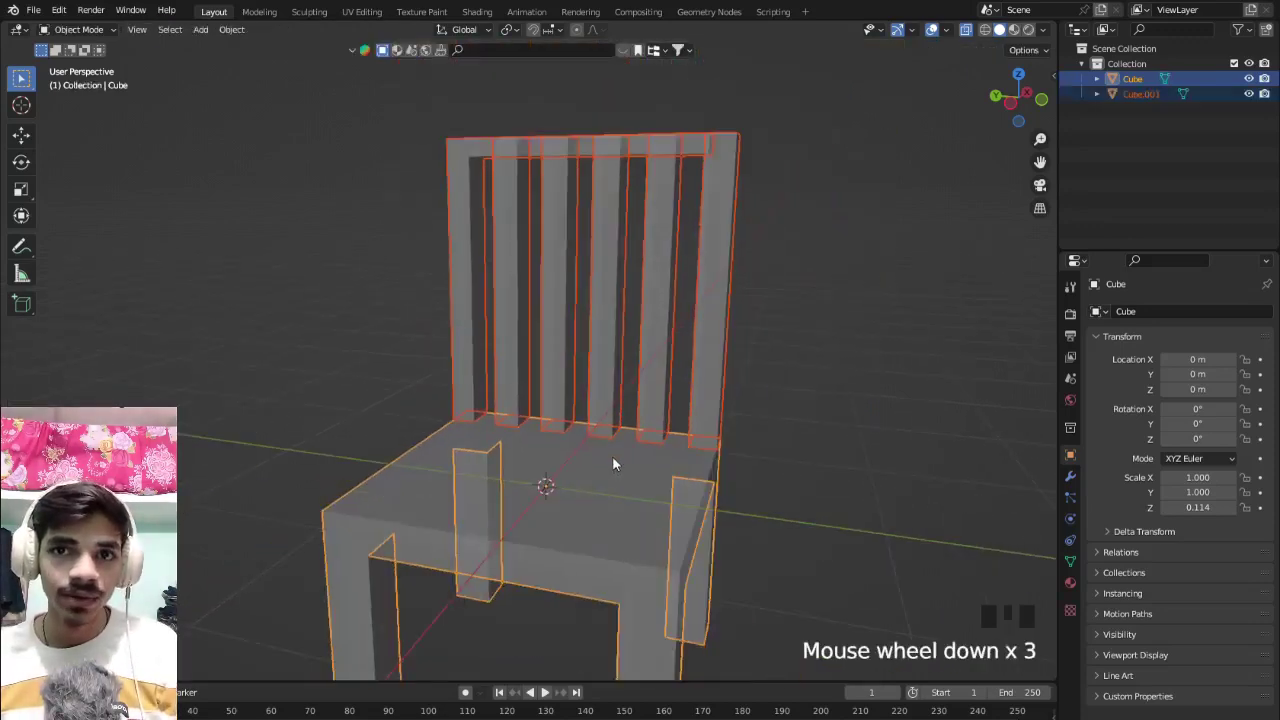
middle_drag(612, 455, 552, 457)
key(alt+z)
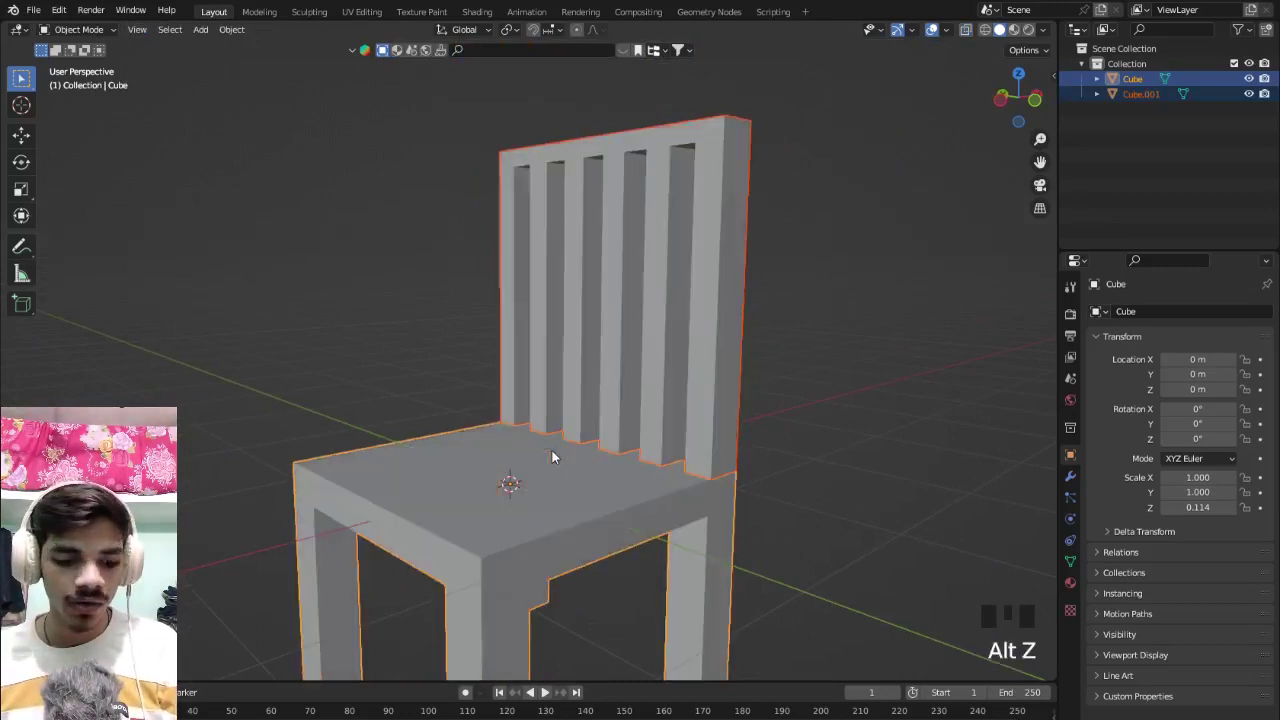
click(793, 405)
scroll(784, 404, down, 3)
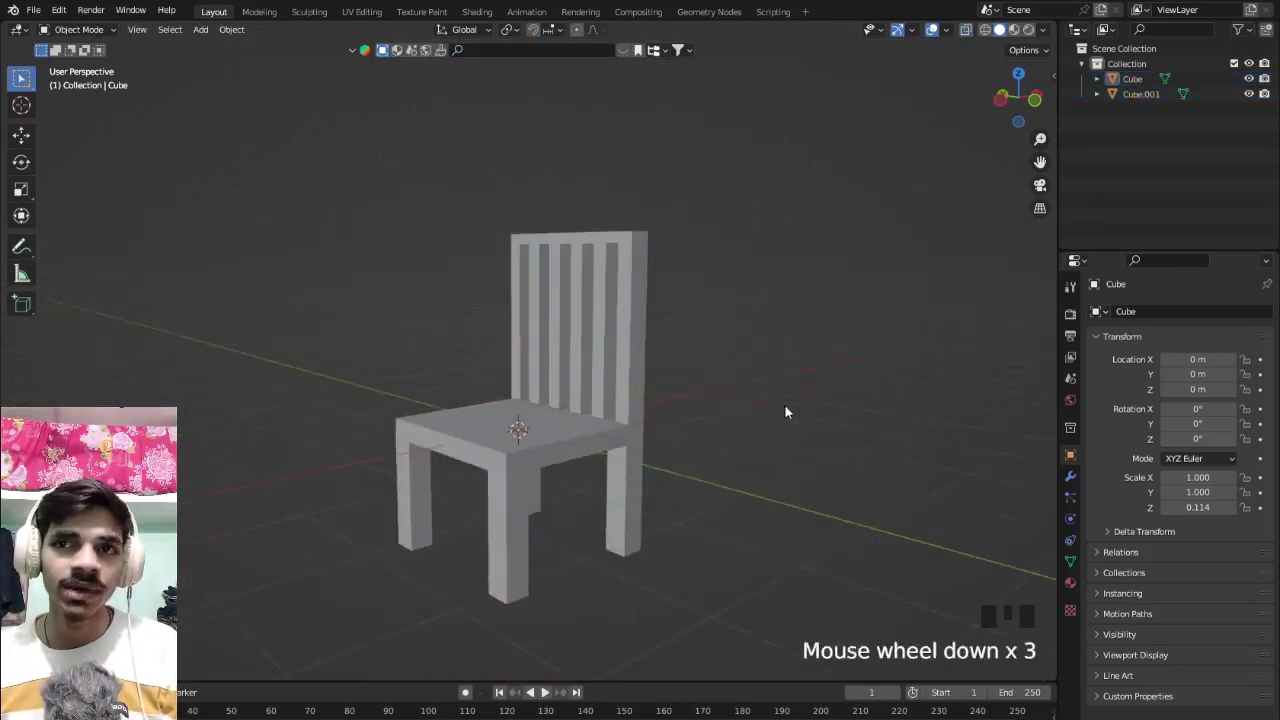
middle_drag(784, 404, 650, 385)
click(603, 365)
scroll(603, 365, up, 5)
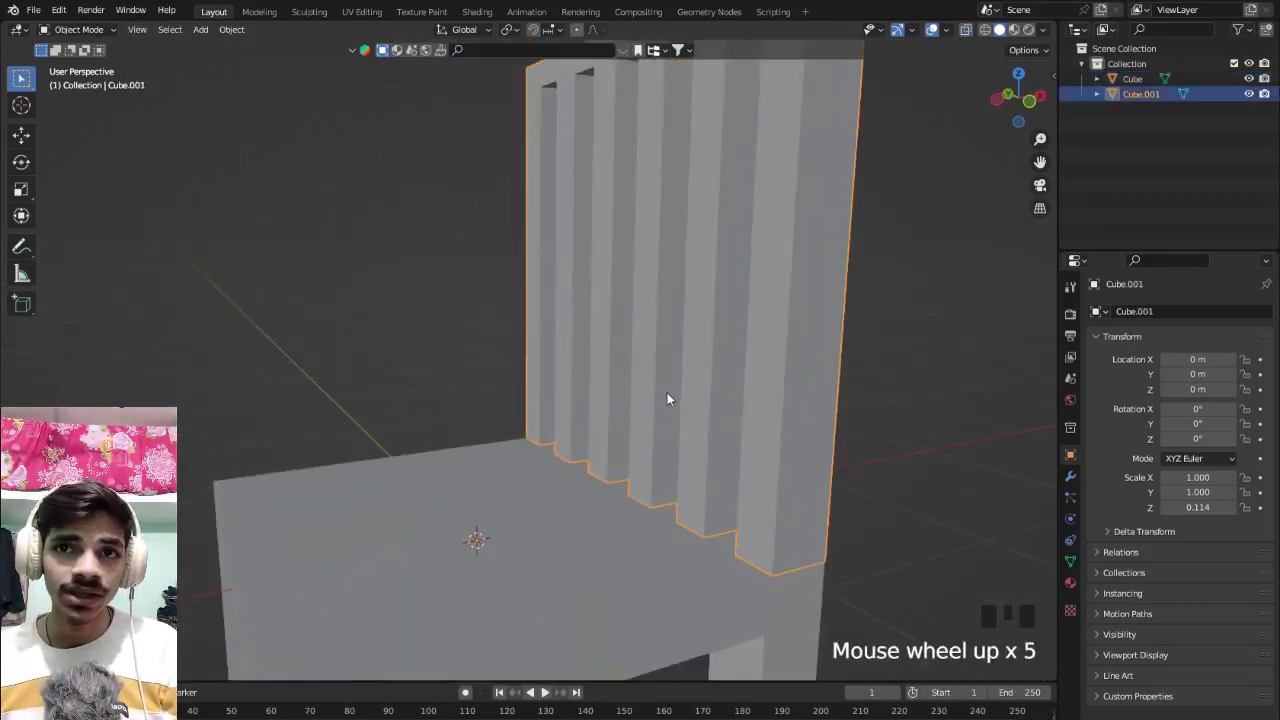
Try to move the separated backrest away from the seat, then cancel the move.
key(g)
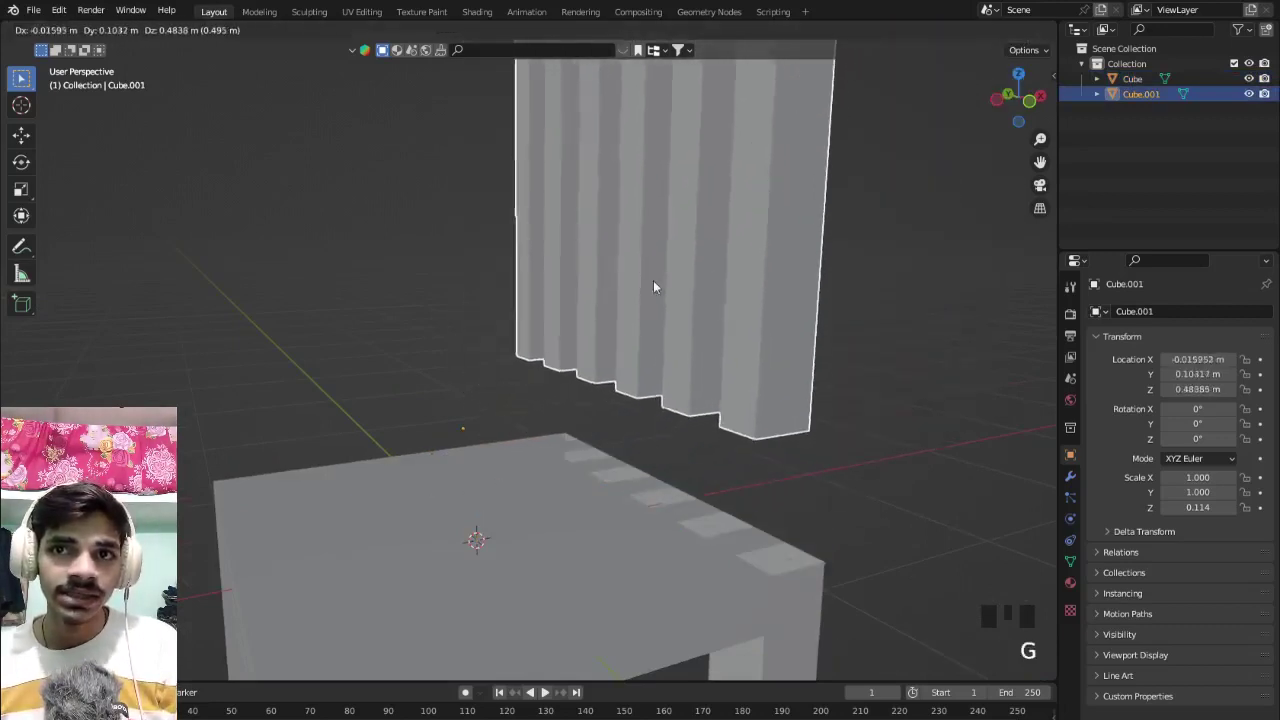
right_click(647, 315)
middle_drag(647, 315, 597, 317)
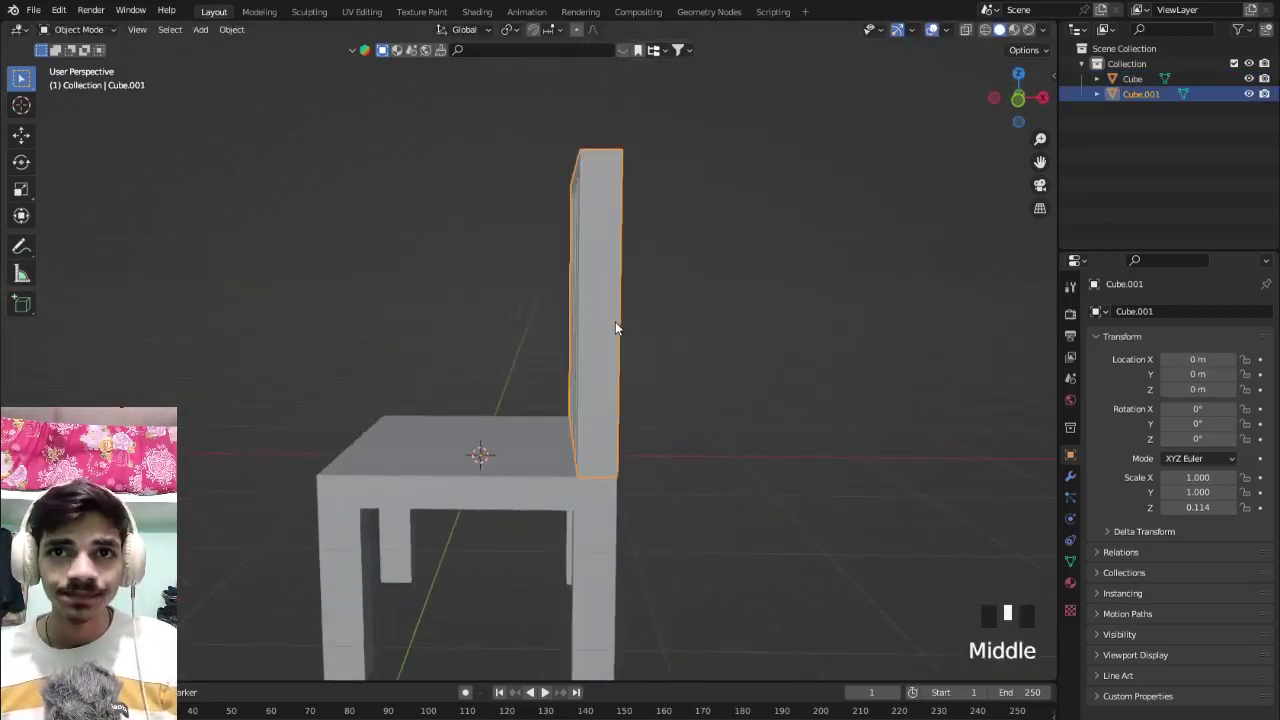
scroll(614, 326, down, 2)
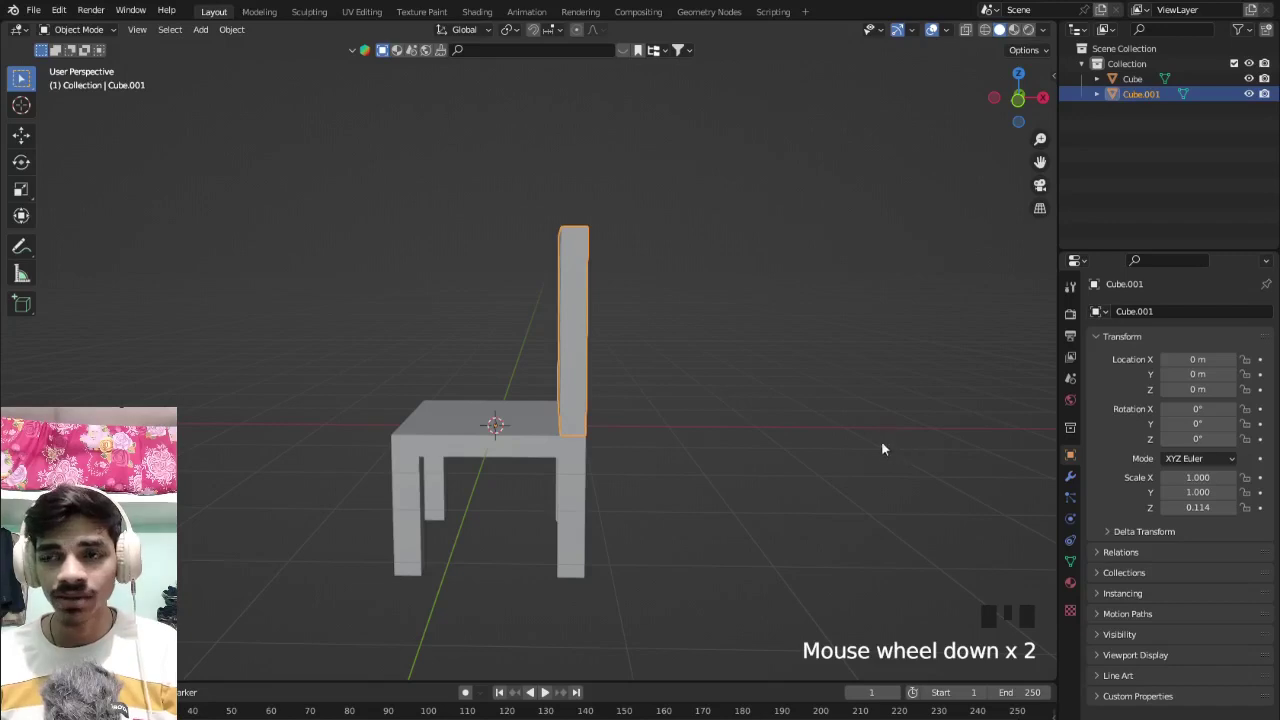
scroll(611, 398, up, 2)
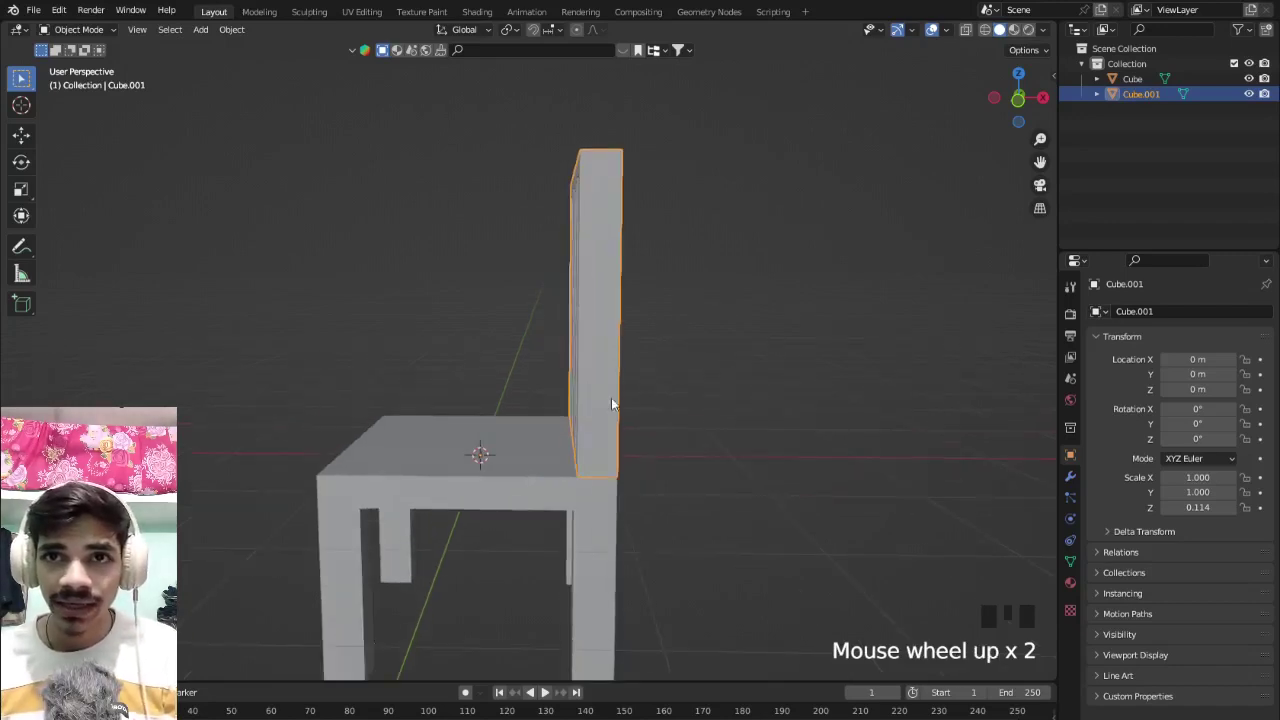
Add a Simple Deform modifier to the backrest object.
shift+middle_drag(611, 398, 590, 392)
scroll(590, 392, up, 1)
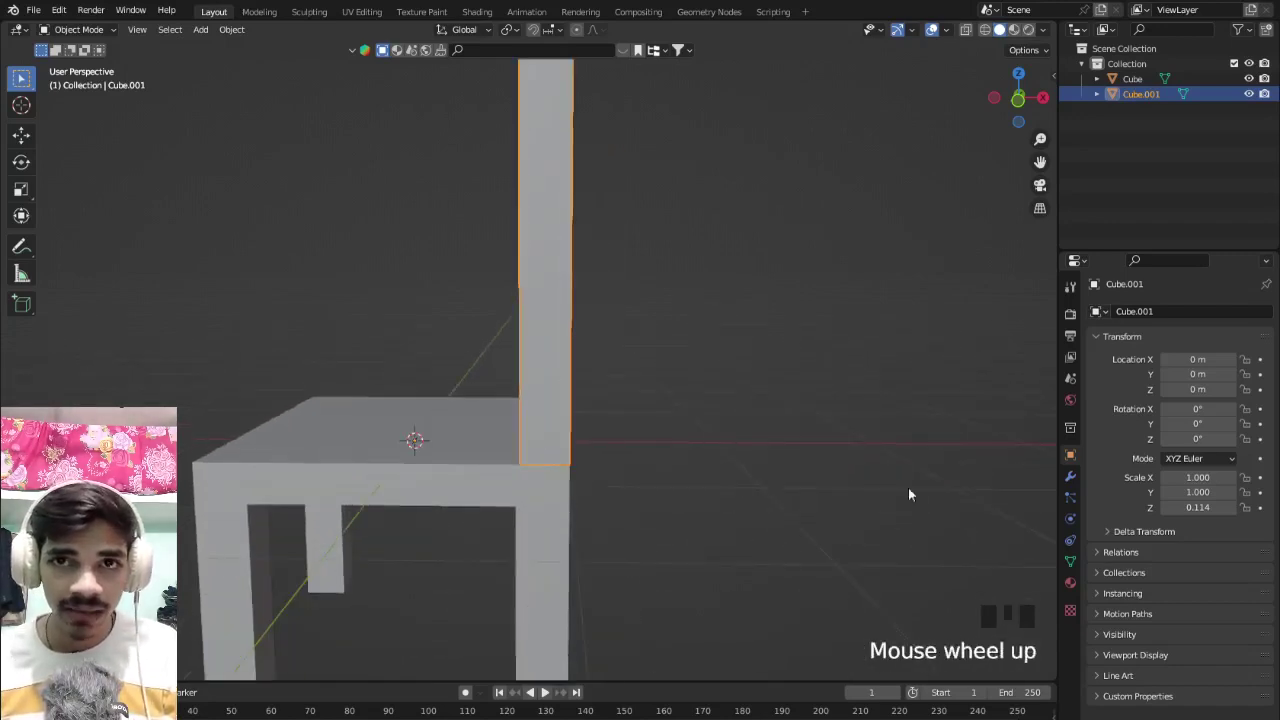
click(1069, 478)
click(1160, 312)
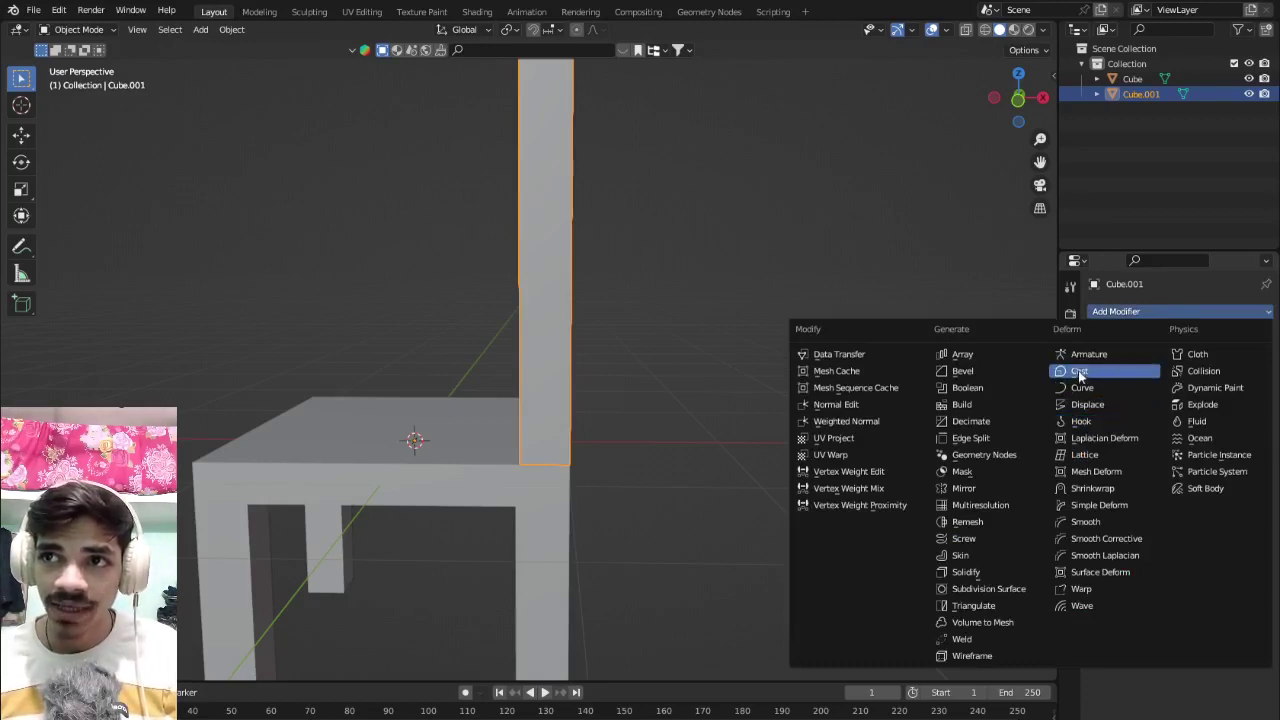
click(1078, 507)
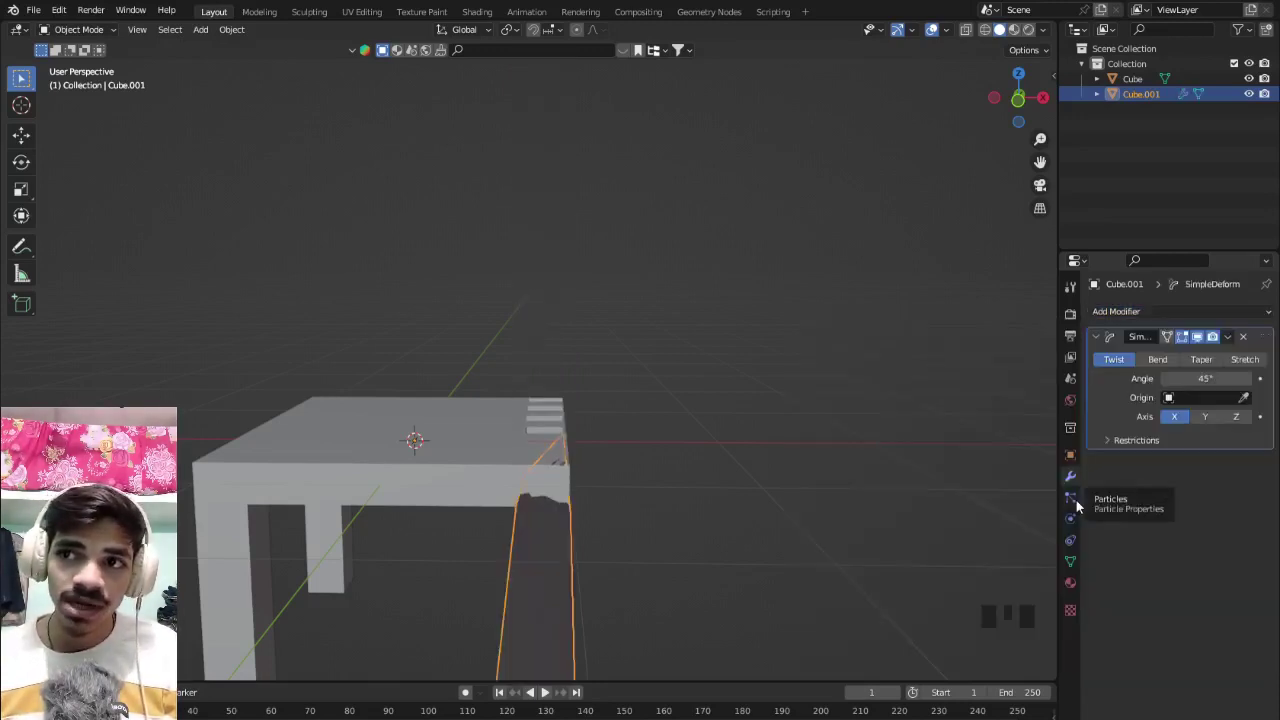
Switch the backrest's Simple Deform modifier to Bend mode.
scroll(640, 508, down, 4)
mouse_move(640, 508)
middle_down()
mouse_move(771, 511)
mouse_move(836, 529)
mouse_move(651, 506)
middle_up()
scroll(836, 529, up, 2)
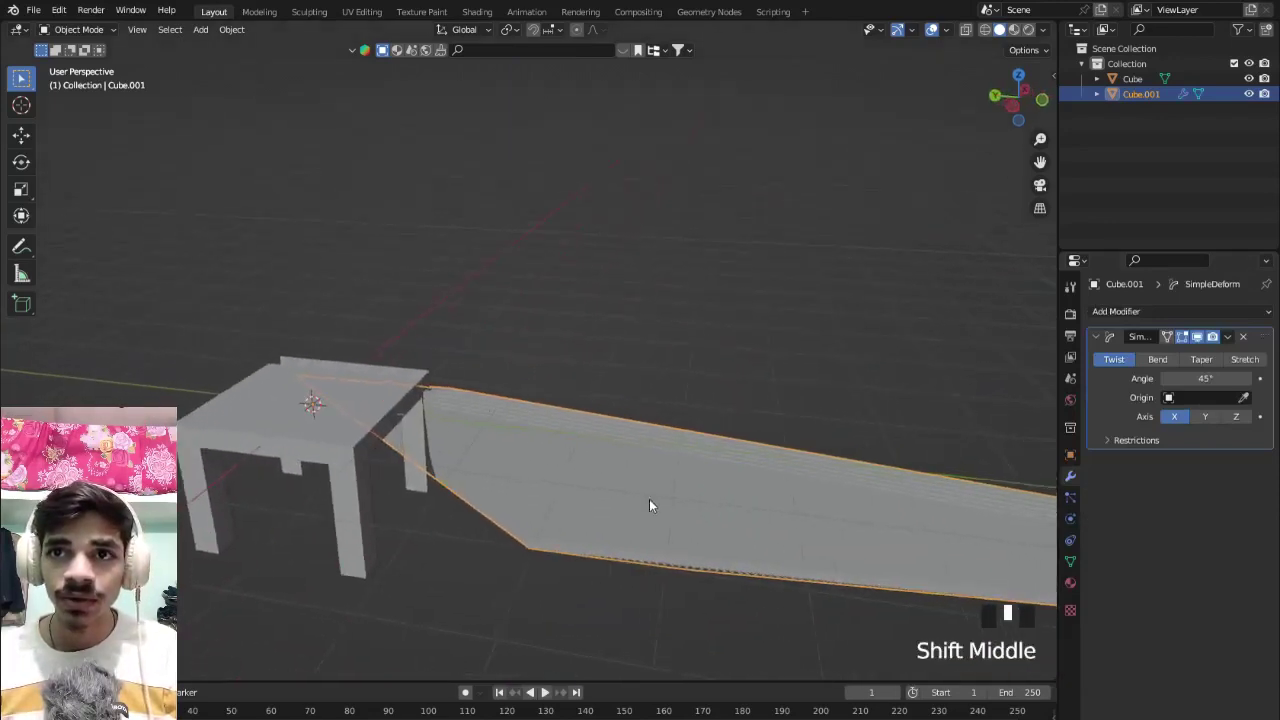
shift+middle_drag(763, 483, 641, 442)
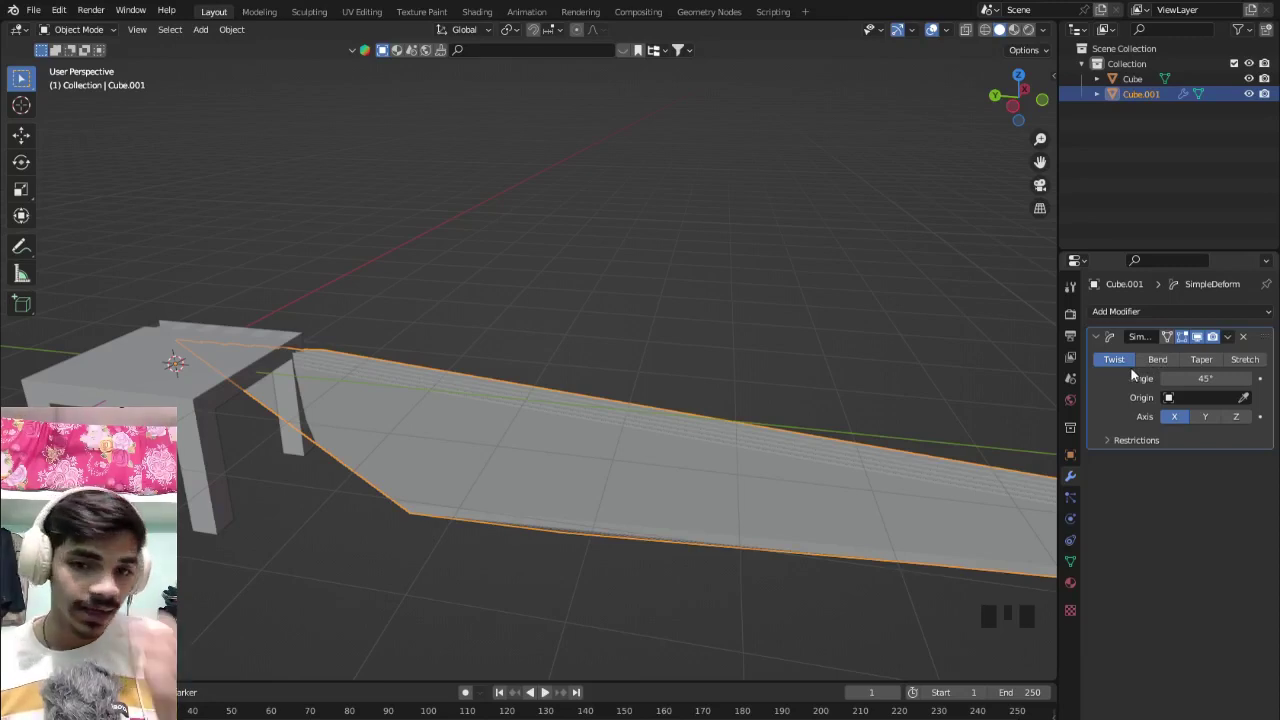
click(1159, 361)
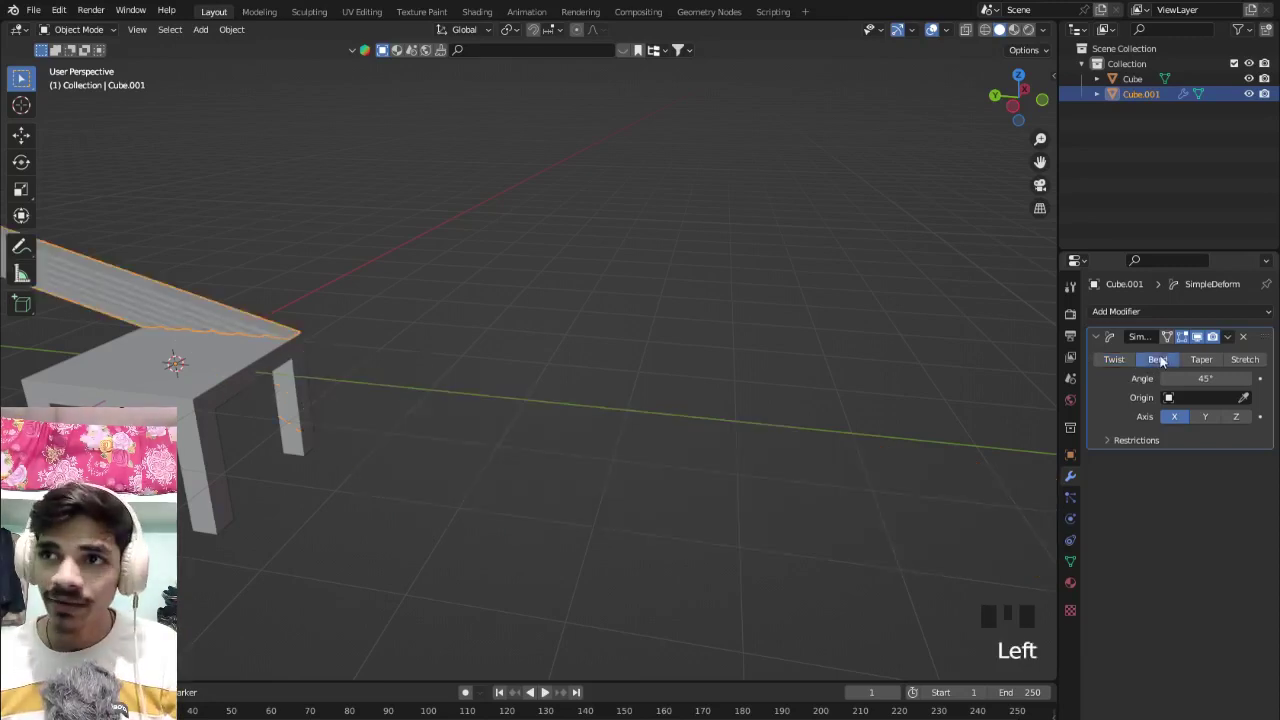
scroll(557, 420, down, 2)
shift+middle_drag(557, 420, 340, 446)
scroll(484, 464, up, 1)
middle_drag(665, 370, 616, 360)
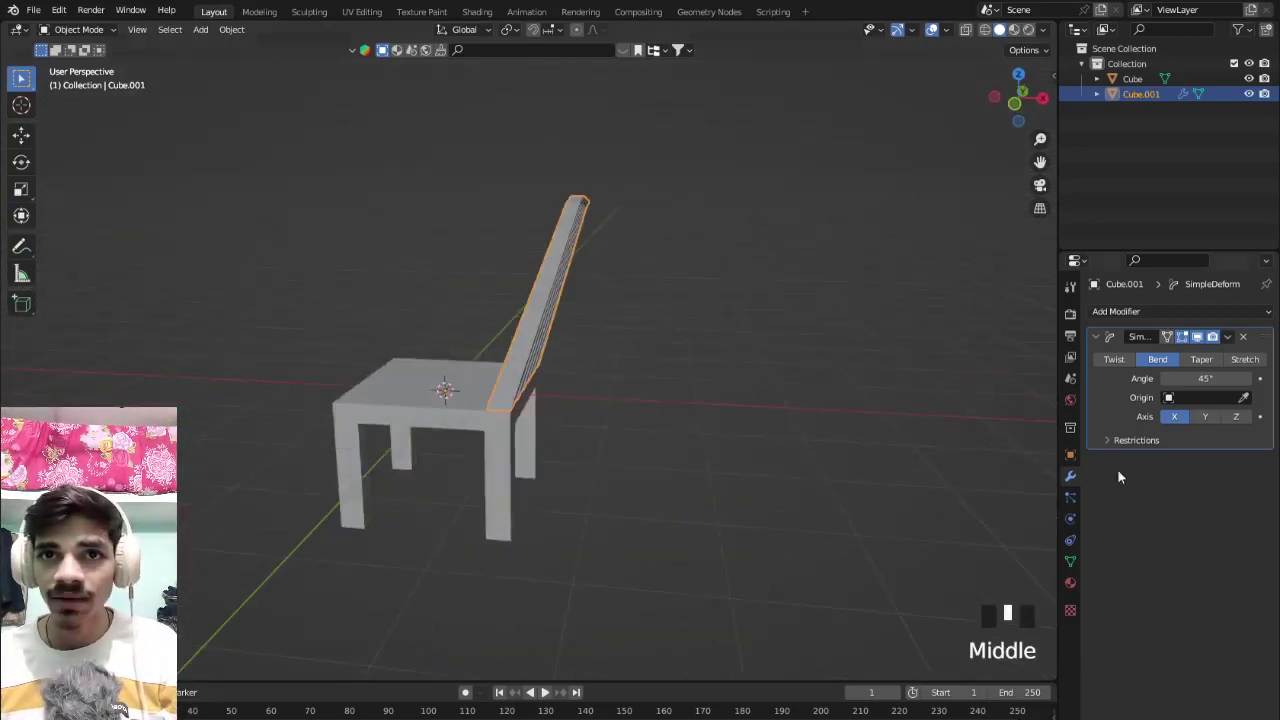
Set the bend axis to Y and the bend angle to 5° on the backrest's deform modifier.
click(1203, 417)
scroll(698, 445, down, 3)
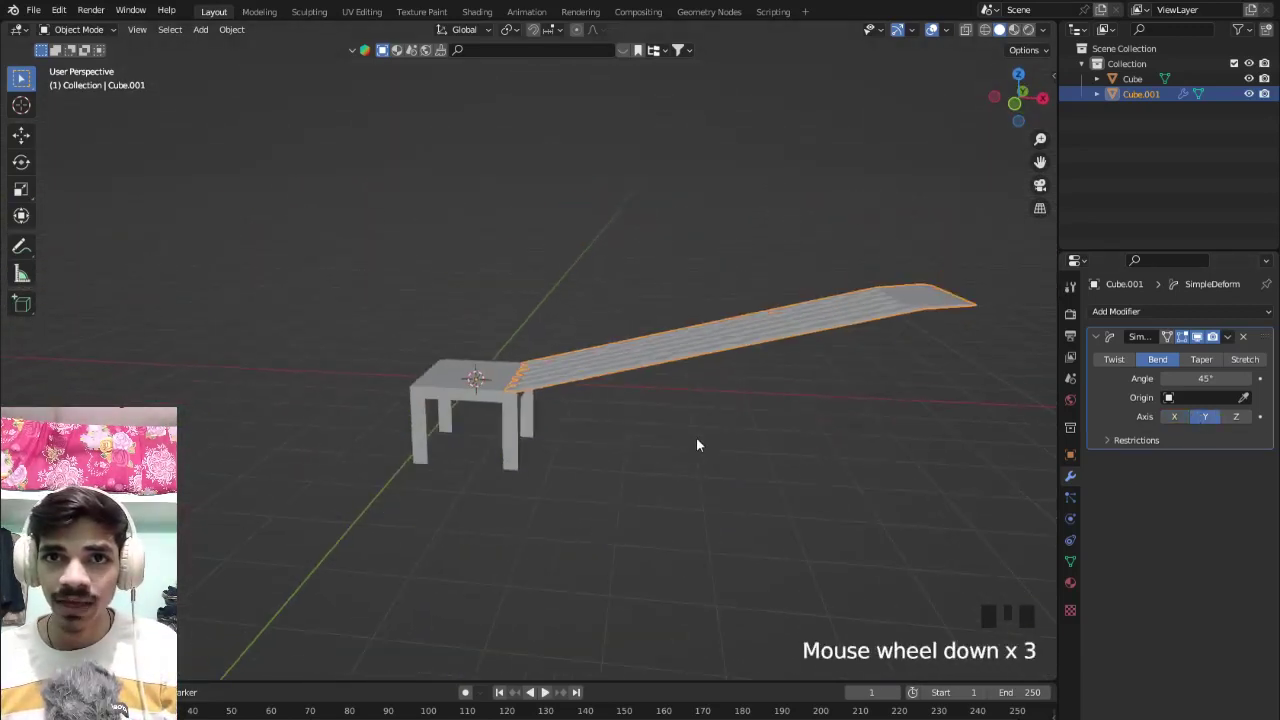
scroll(704, 420, up, 3)
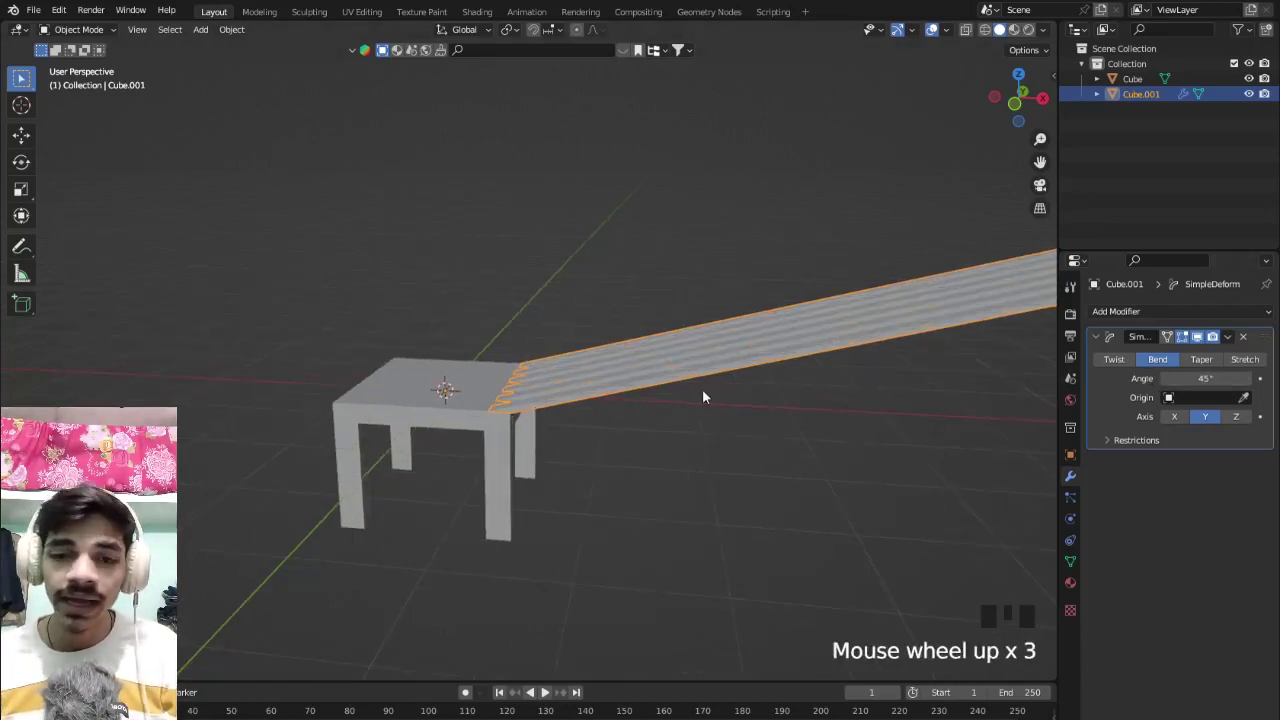
shift+middle_drag(702, 397, 649, 405)
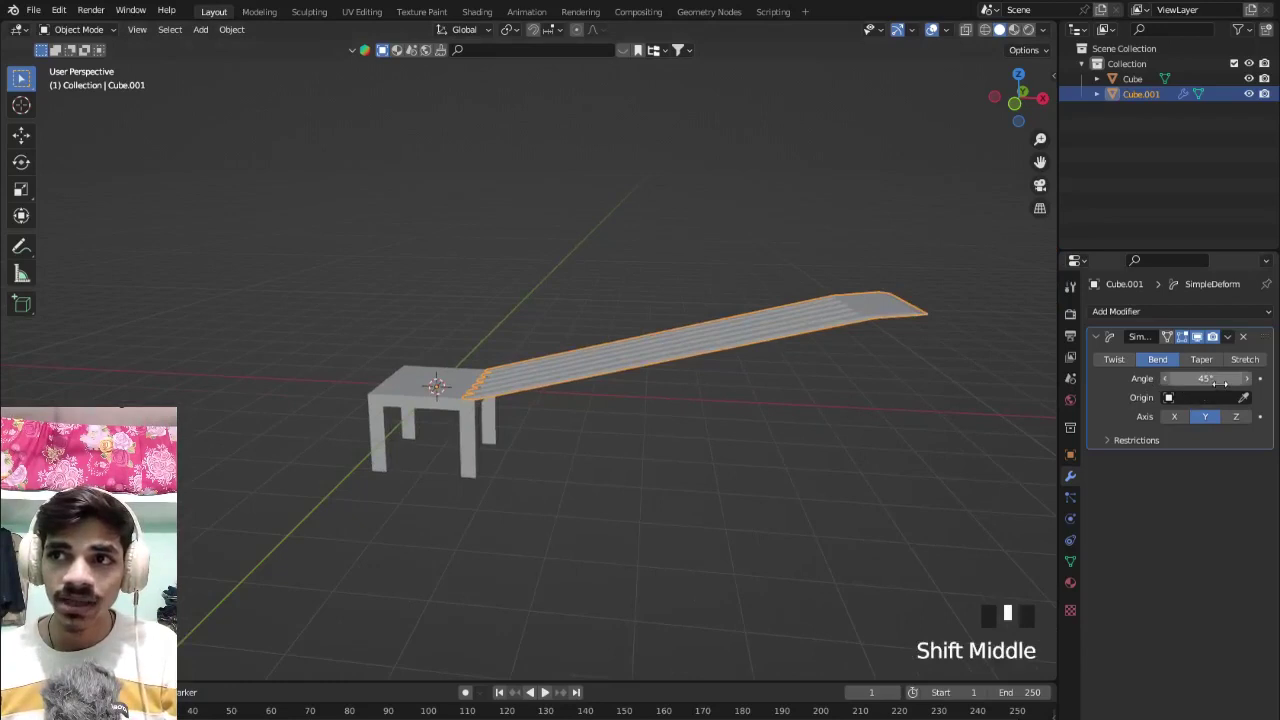
drag(1210, 378, 905, 378)
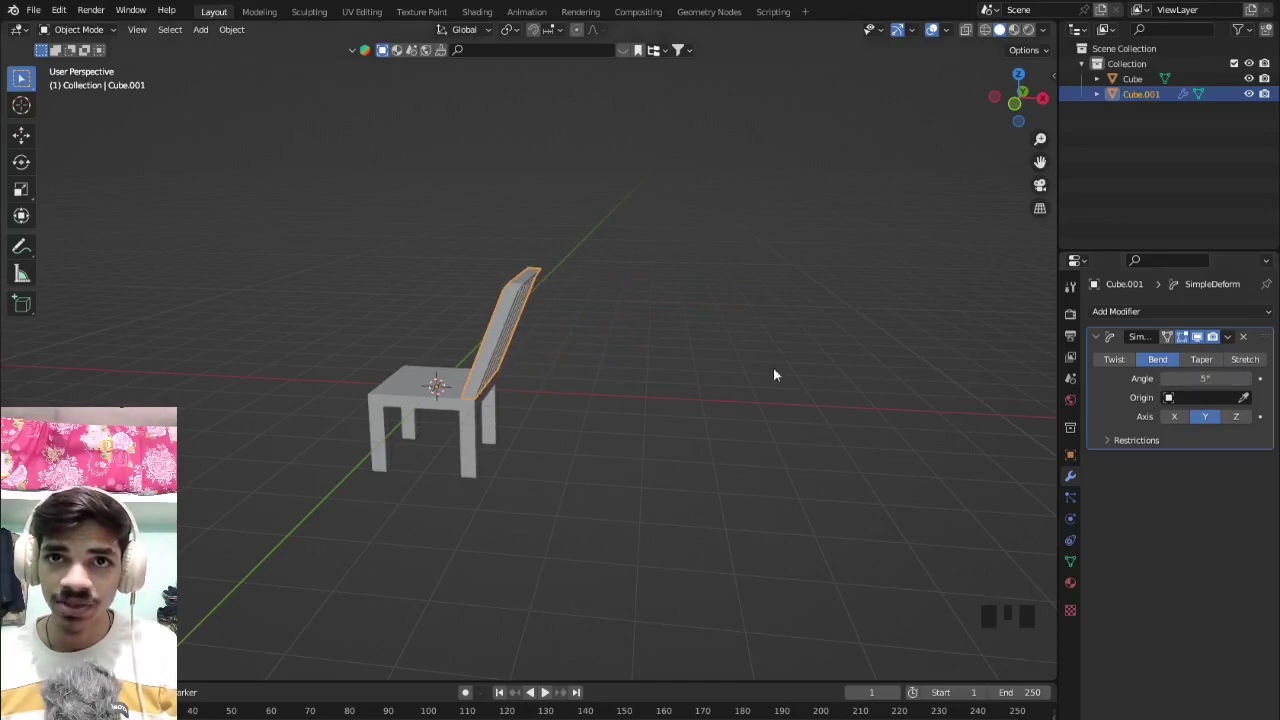
Clear the selection and examine the bent backrest from the side and where it meets the seat.
key(KP_1)
scroll(771, 375, up, 6)
middle_drag(771, 375, 479, 462)
scroll(474, 443, down, 3)
click(668, 411)
scroll(580, 463, down, 4)
scroll(697, 433, up, 2)
scroll(489, 486, up, 4)
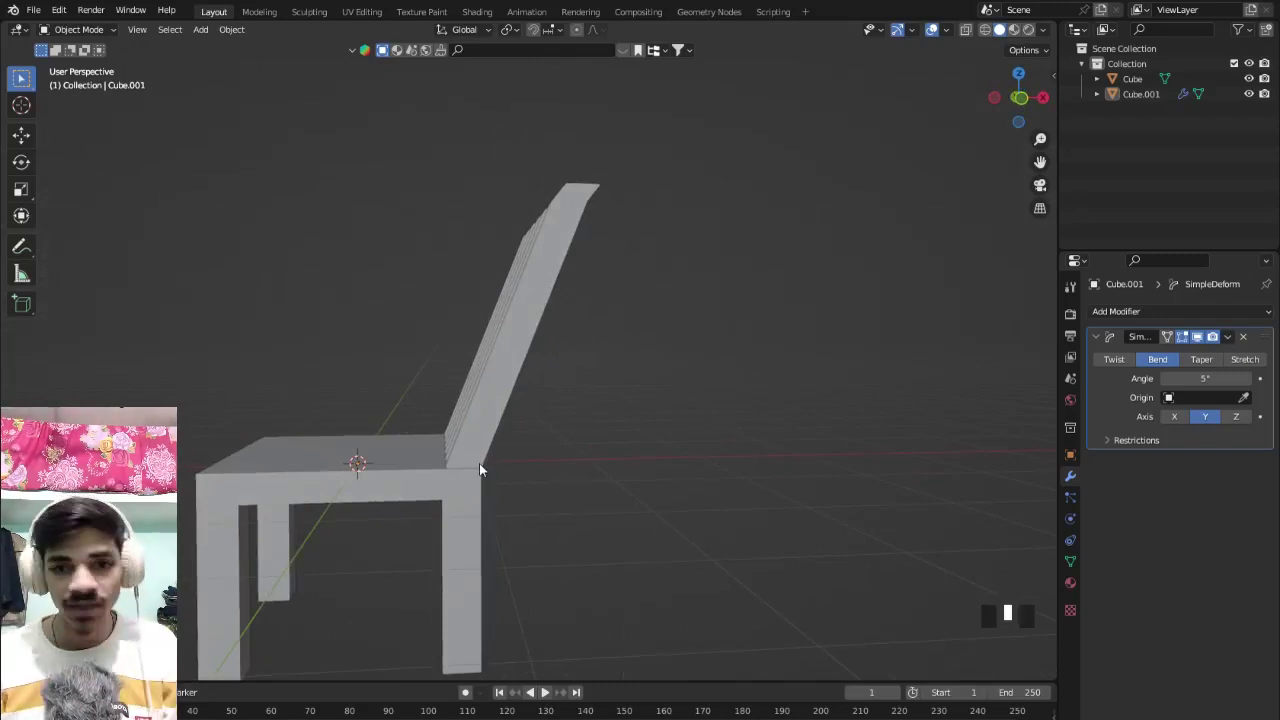
middle_drag(478, 441, 276, 350)
scroll(390, 403, up, 4)
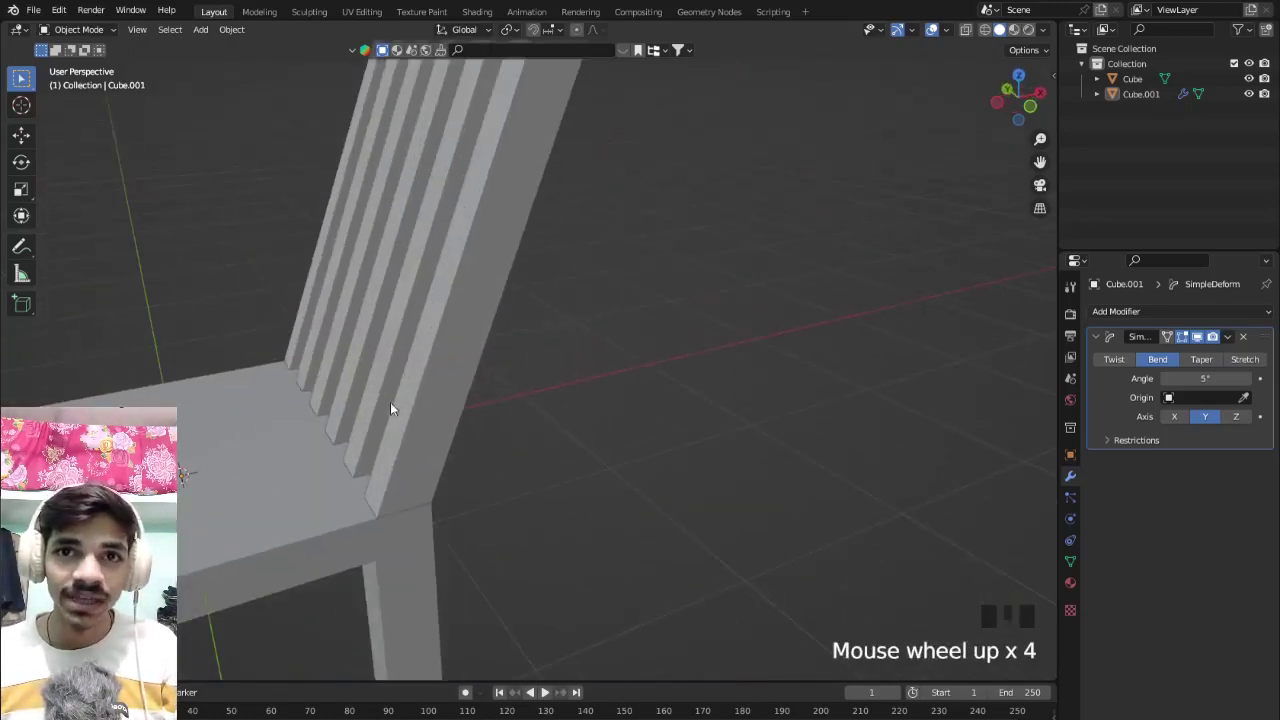
Select the backrest, enter edit mode and turn off the Simple Deform modifier's viewport display.
click(424, 357)
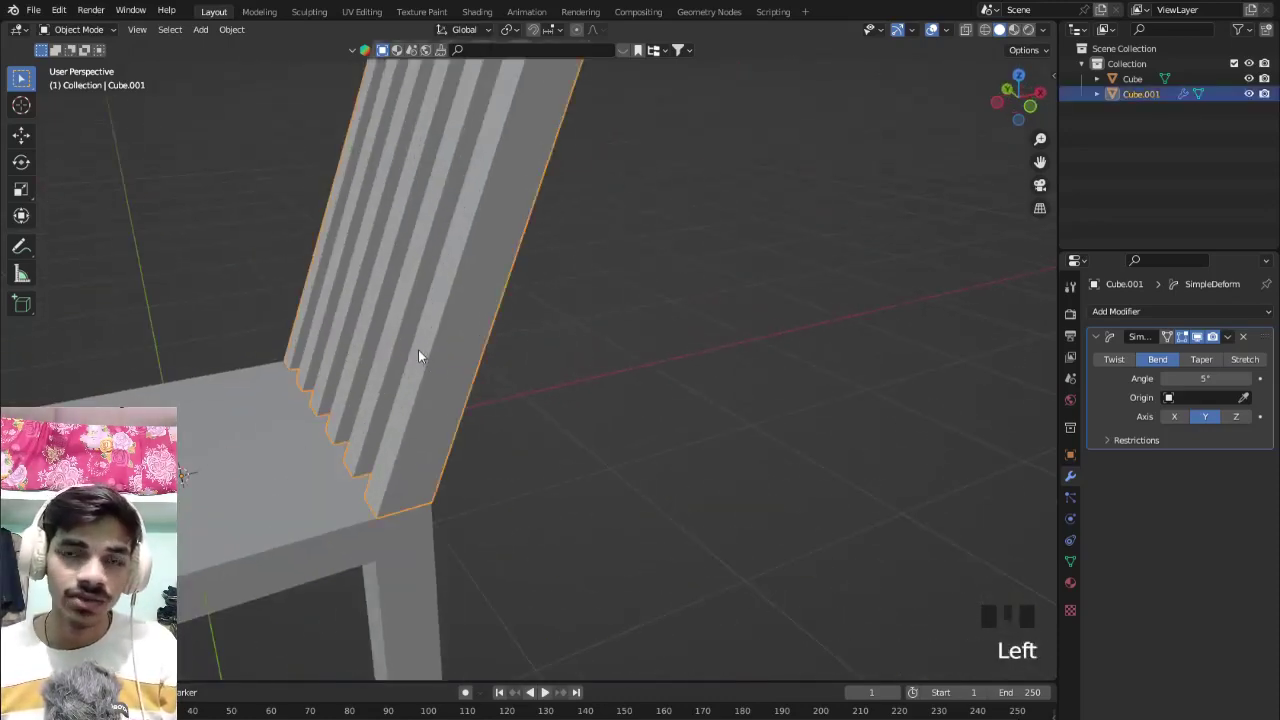
key(Tab)
scroll(418, 357, down, 2)
shift+middle_drag(418, 357, 417, 223)
scroll(423, 280, up, 3)
shift+middle_drag(423, 280, 450, 290)
click(1198, 338)
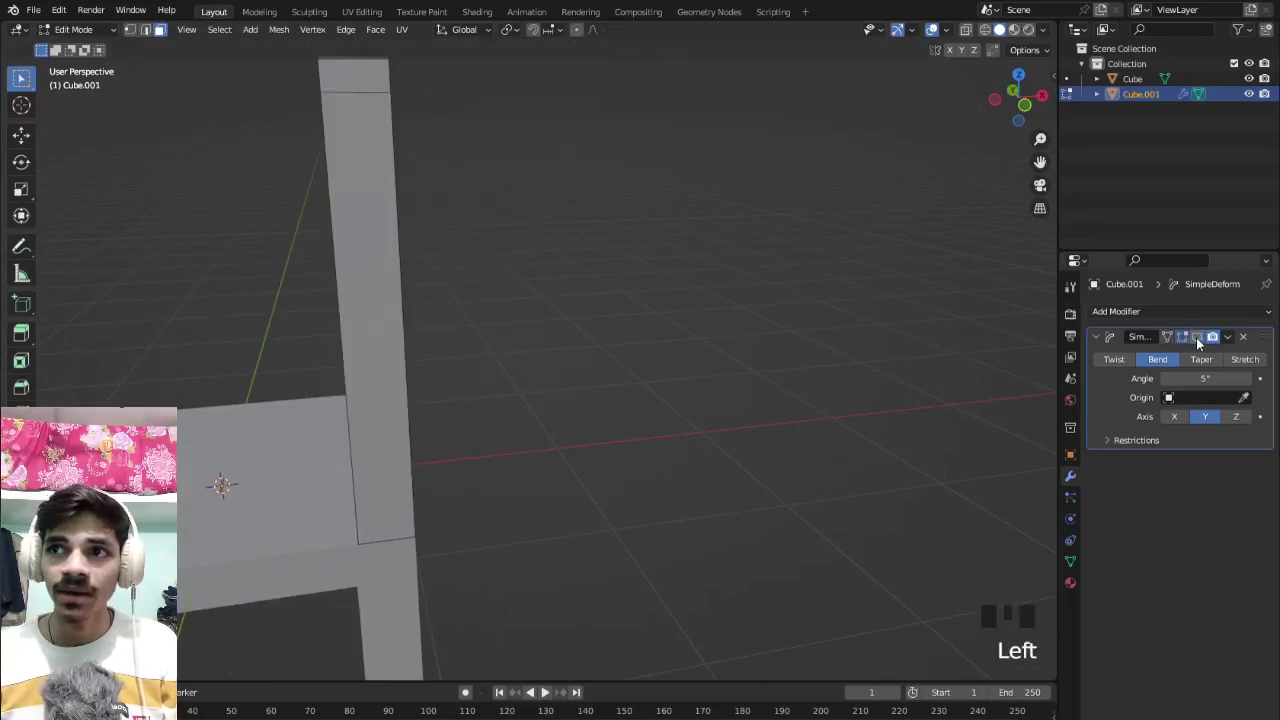
Add five evenly spaced loop cuts across the backrest's rightmost slat as seen from the seat side.
middle_drag(394, 429, 629, 433)
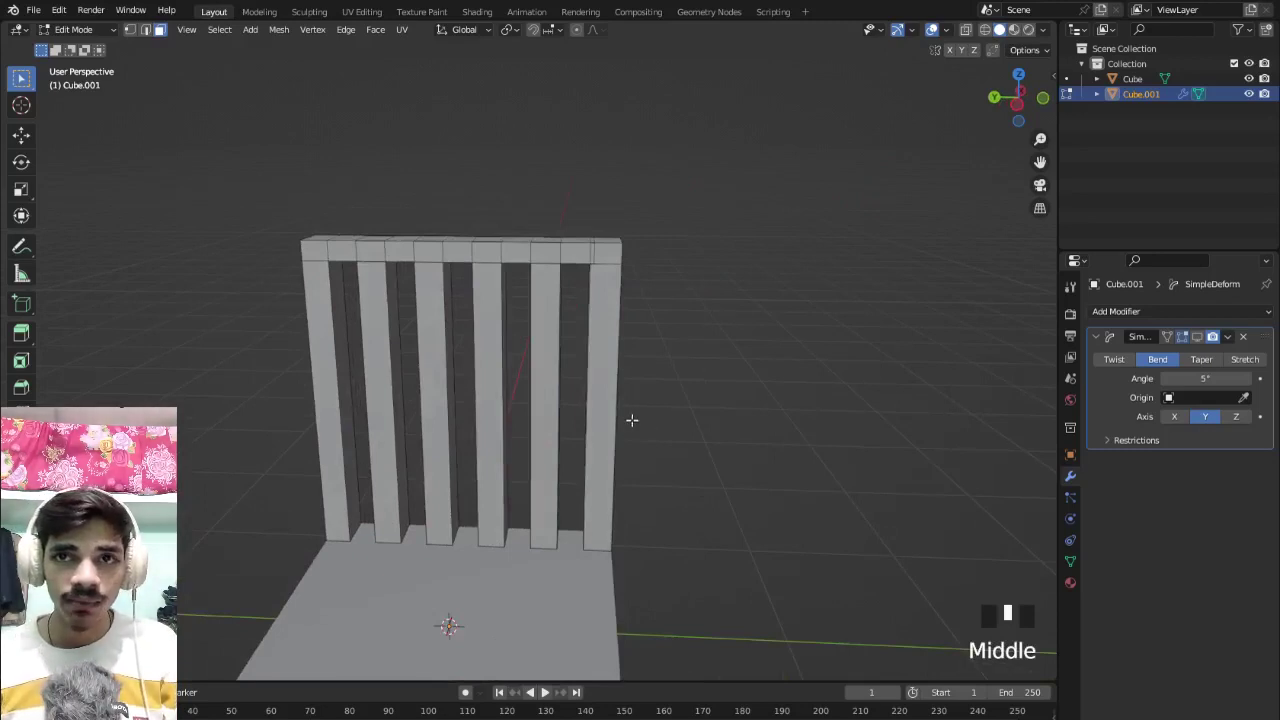
key(ctrl+r)
scroll(631, 420, up, 1)
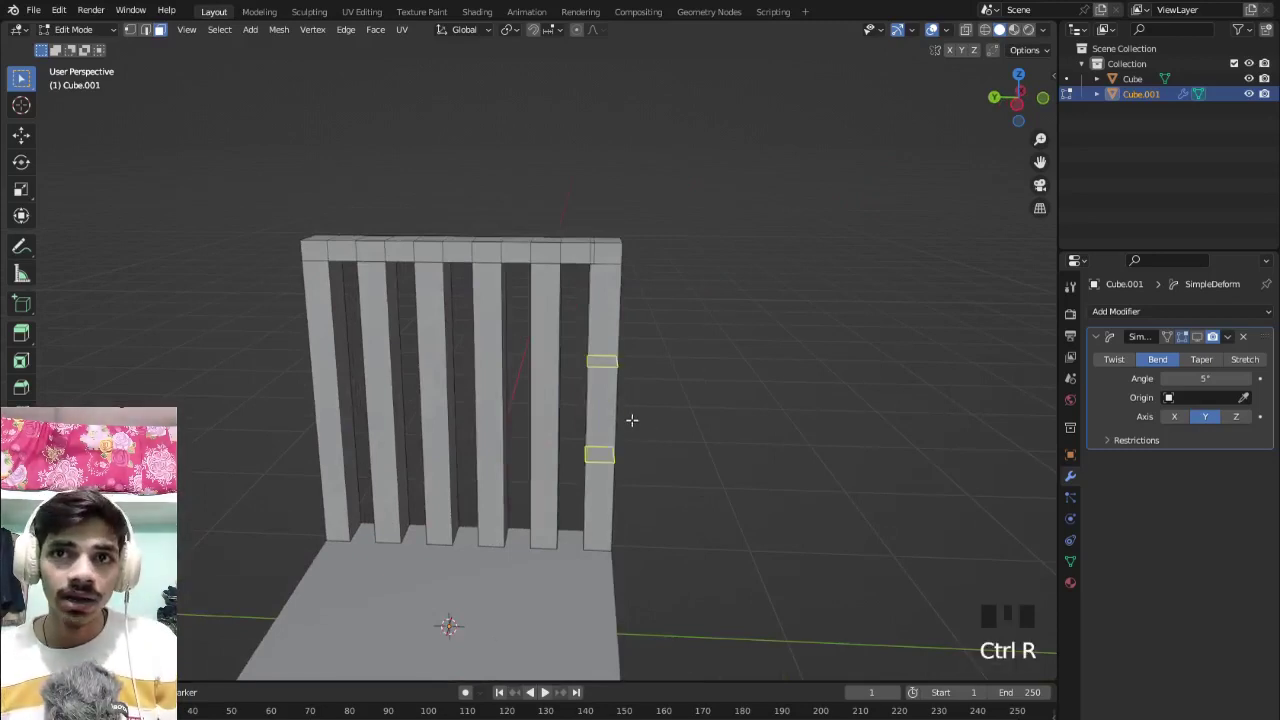
scroll(631, 420, up, 2)
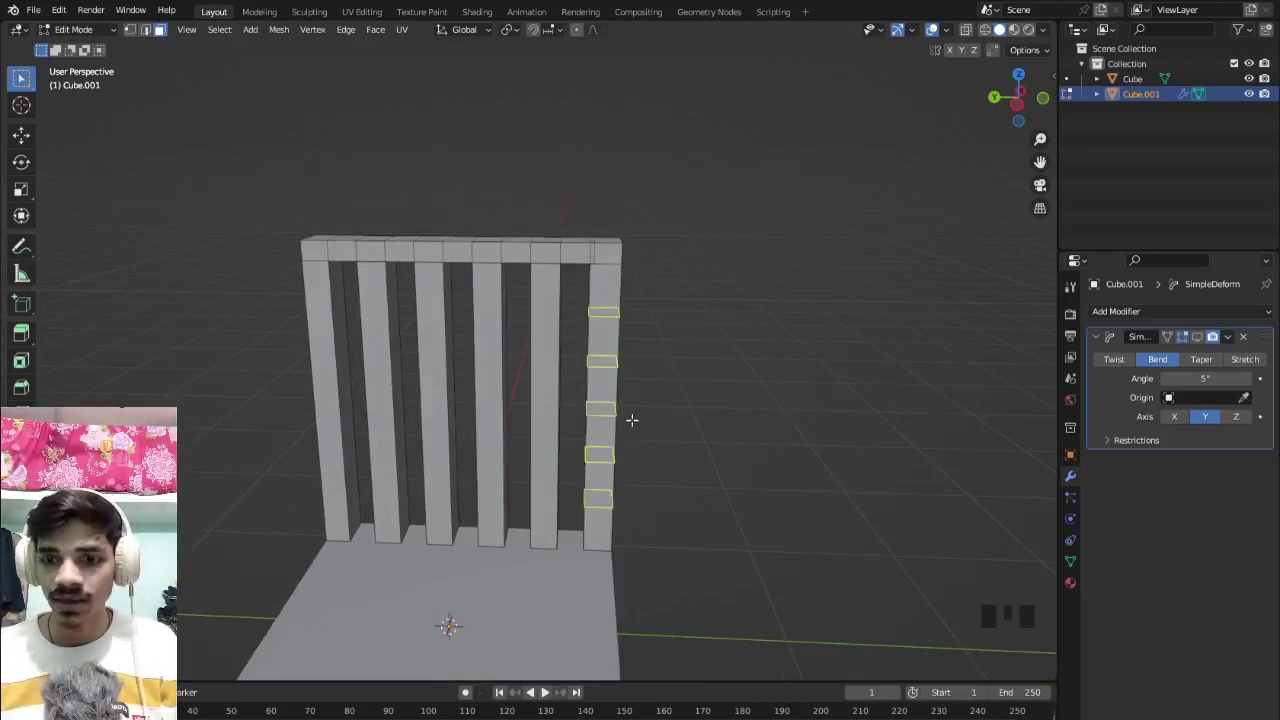
click(628, 417)
right_click(628, 416)
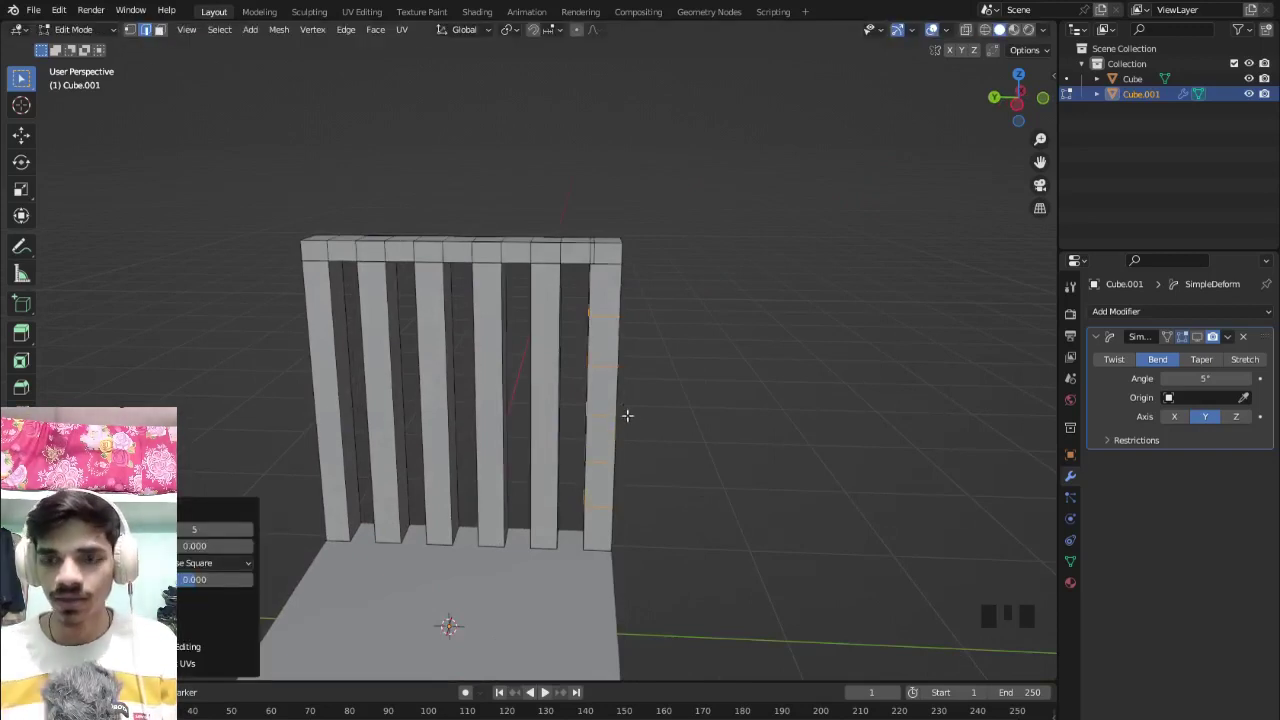
Add five evenly spaced loop cuts to each of the next two slats beside the subdivided outer one.
key(ctrl+r)
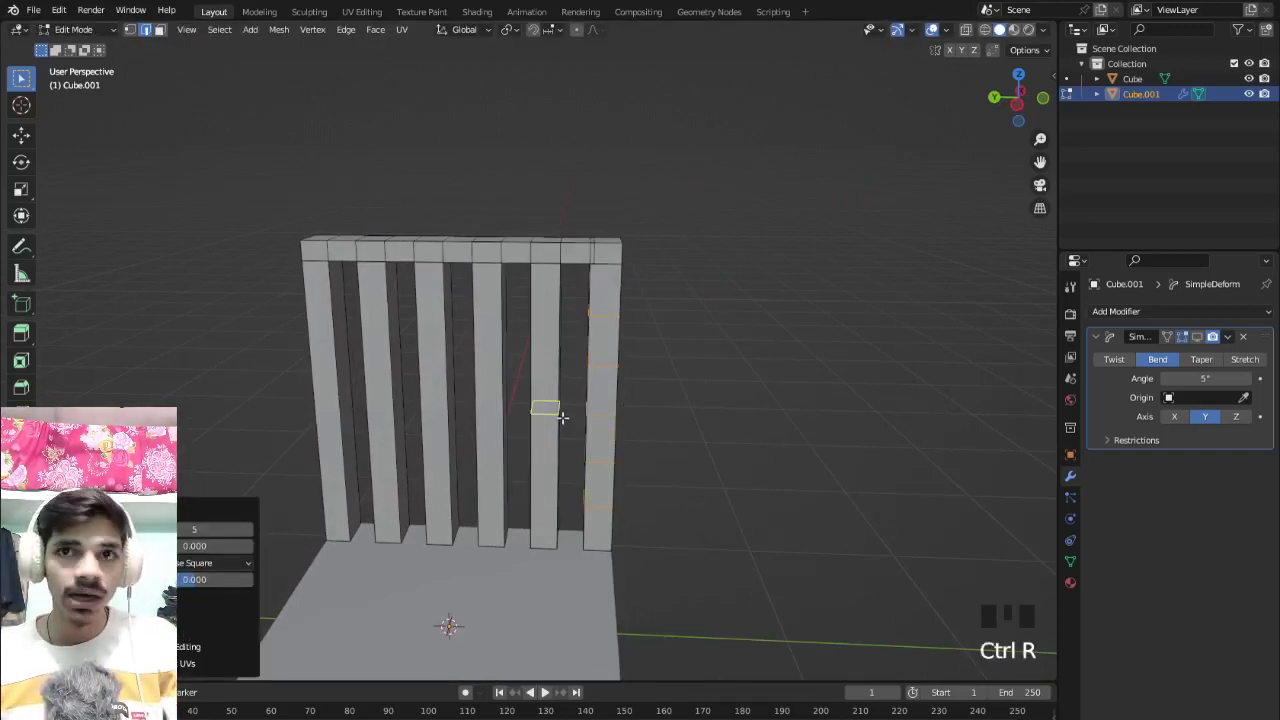
scroll(562, 418, up, 4)
click(562, 418)
right_click(562, 418)
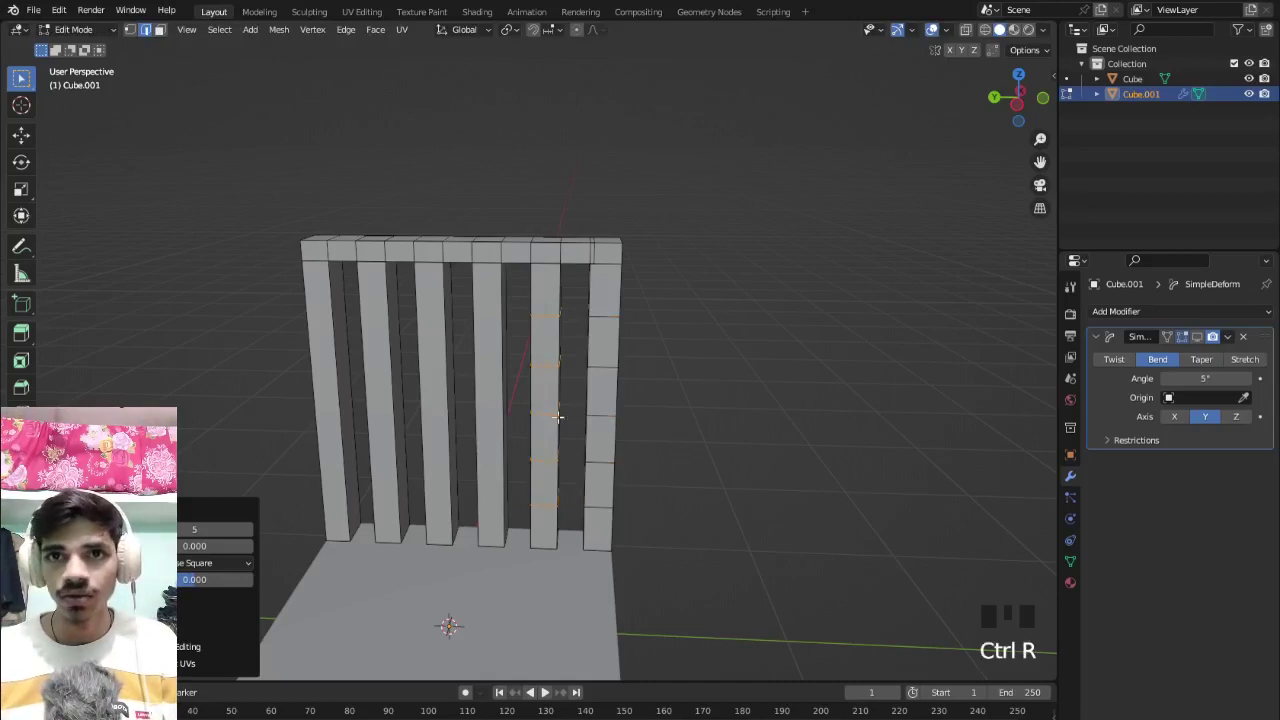
key(ctrl+r)
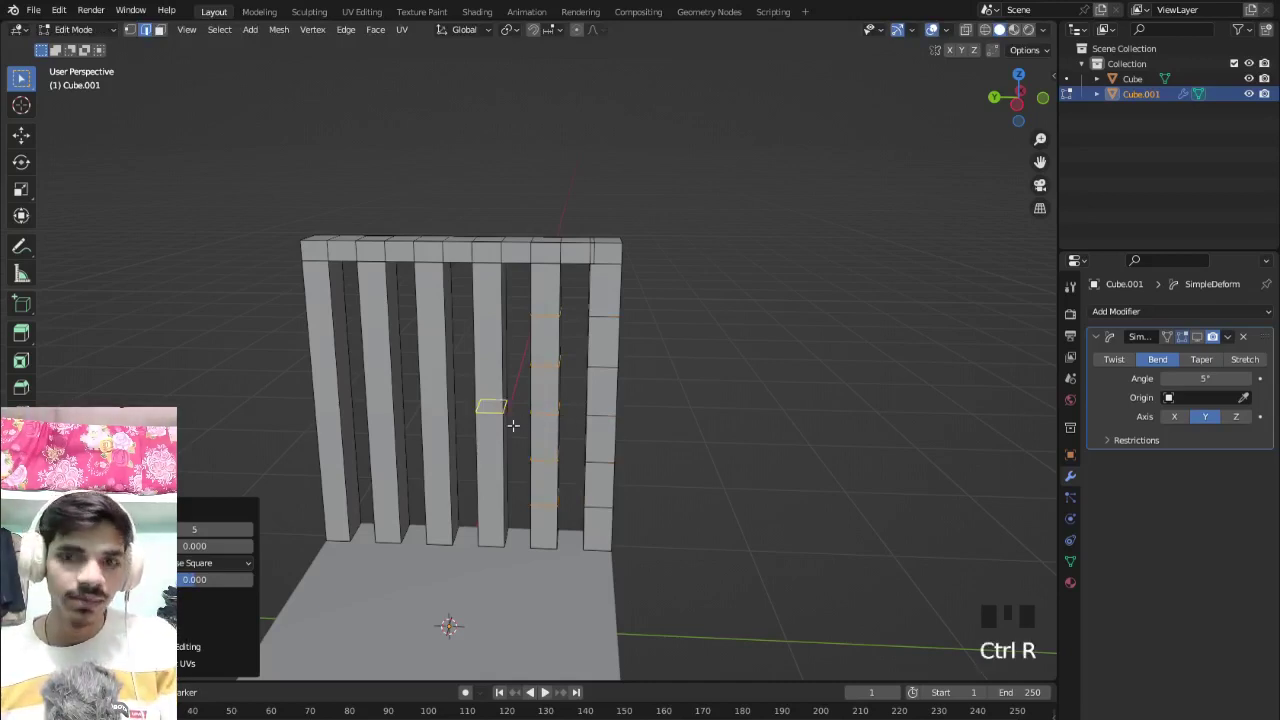
scroll(513, 425, up, 4)
click(513, 425)
right_click(513, 425)
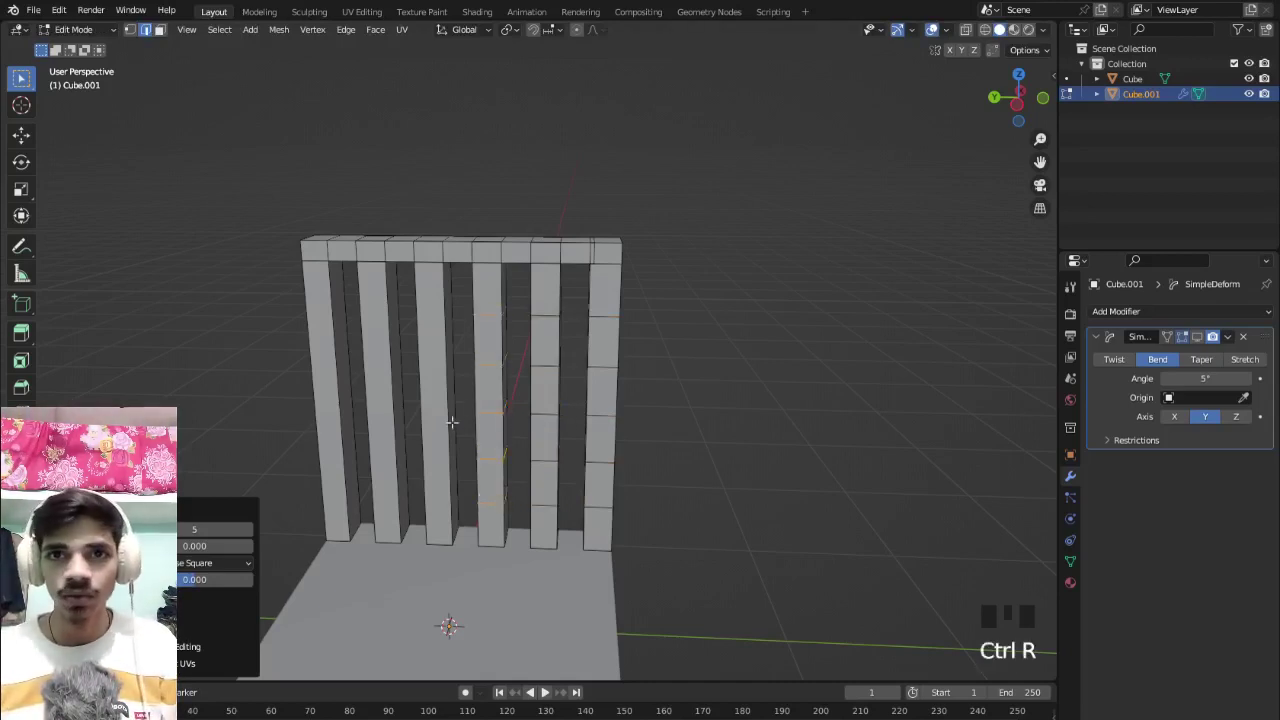
Add five evenly spaced loop cuts to each of the two remaining inner slats.
key(ctrl+r)
scroll(446, 423, up, 4)
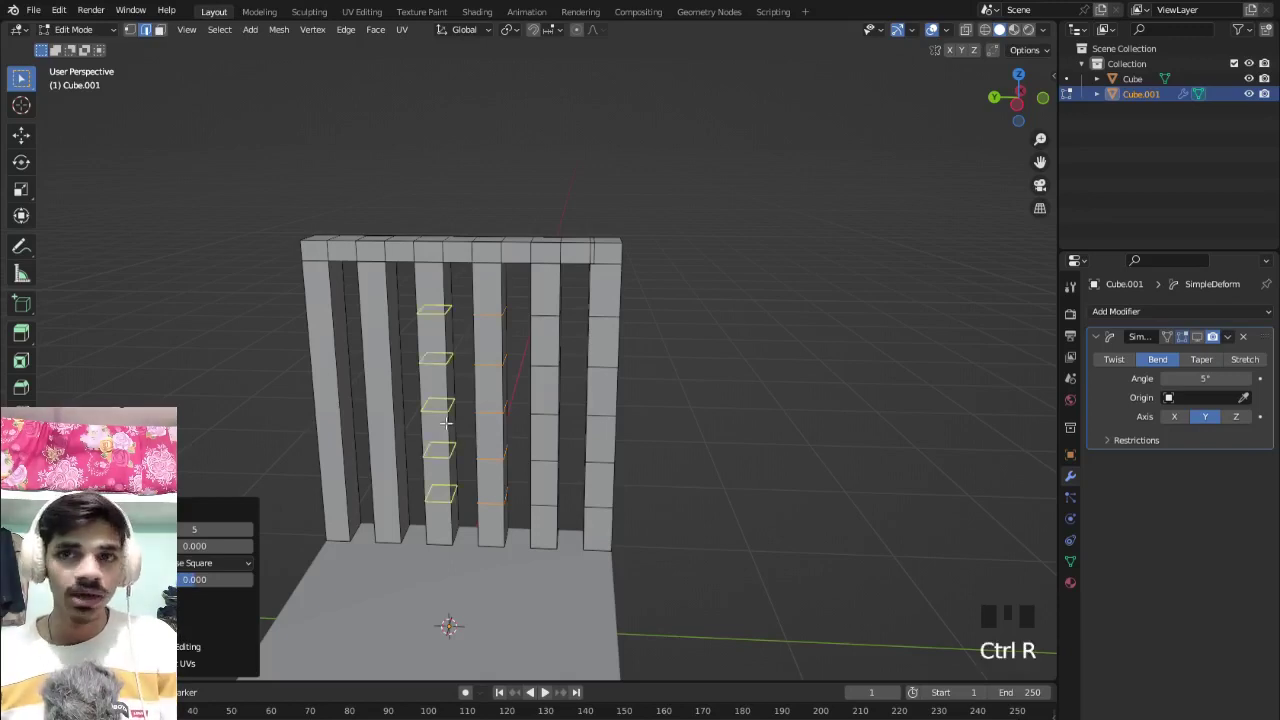
click(446, 423)
right_click(446, 423)
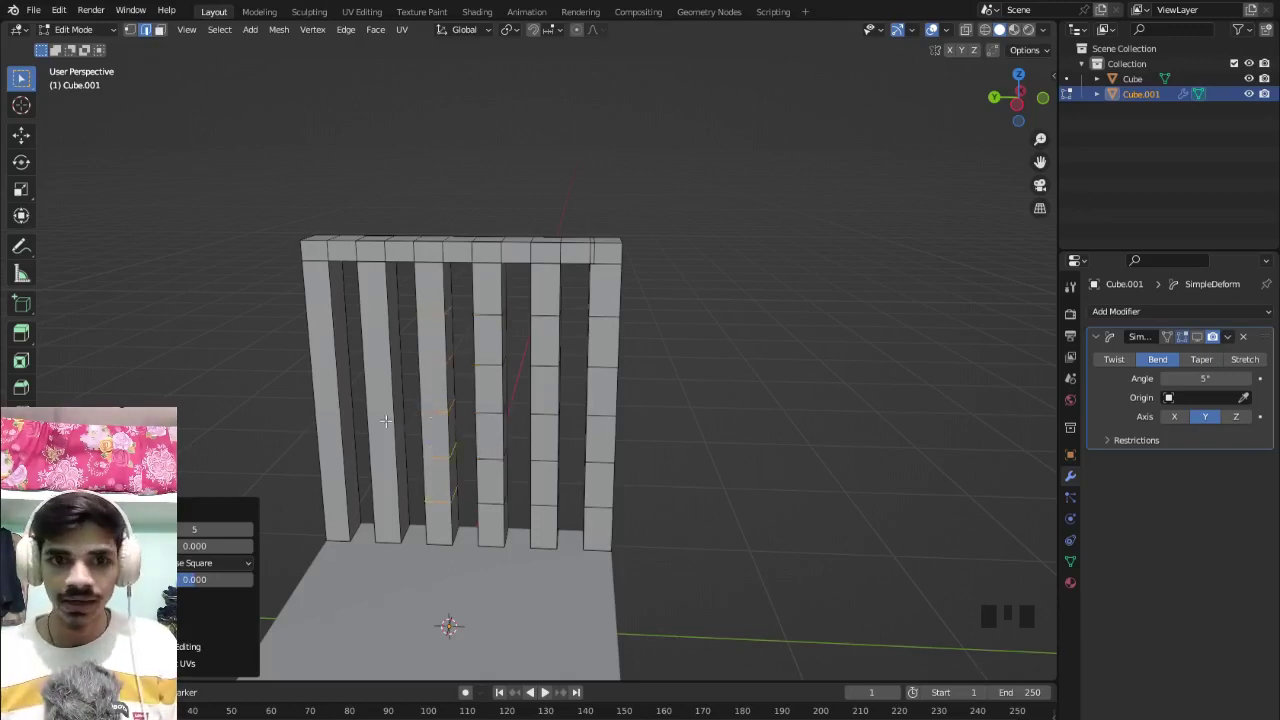
key(ctrl+r)
scroll(385, 420, up, 4)
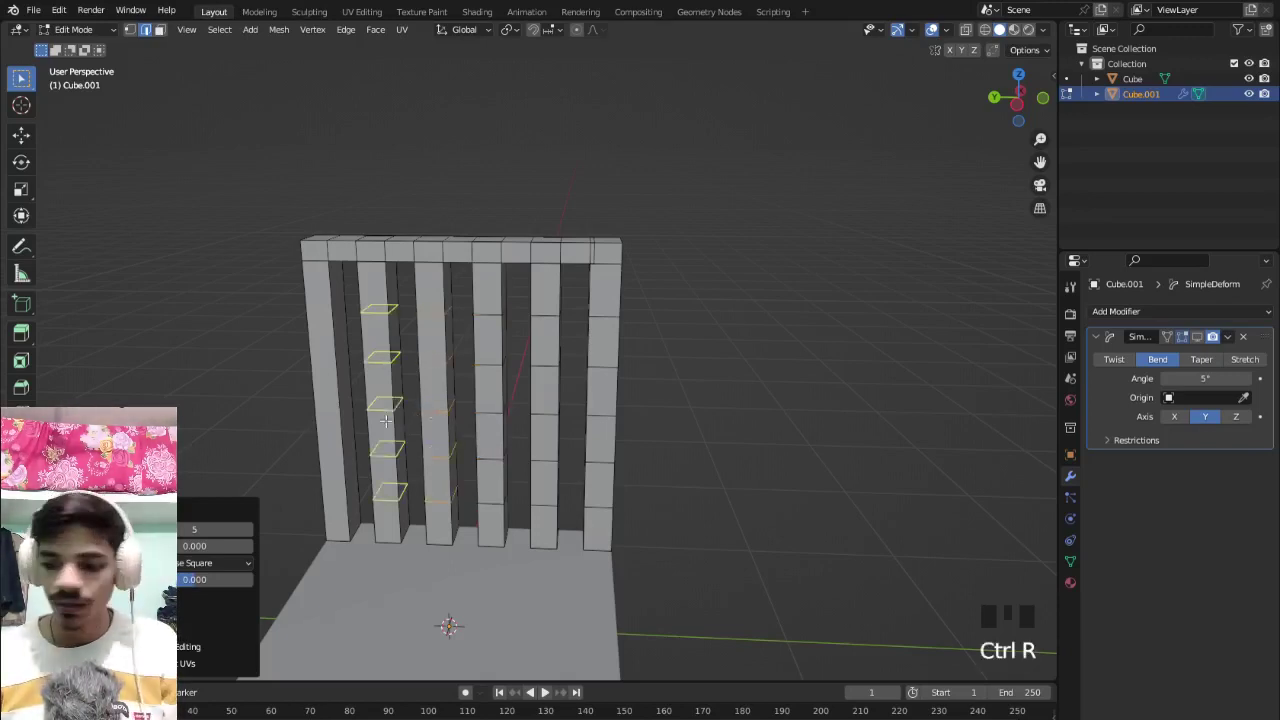
click(385, 420)
right_click(385, 420)
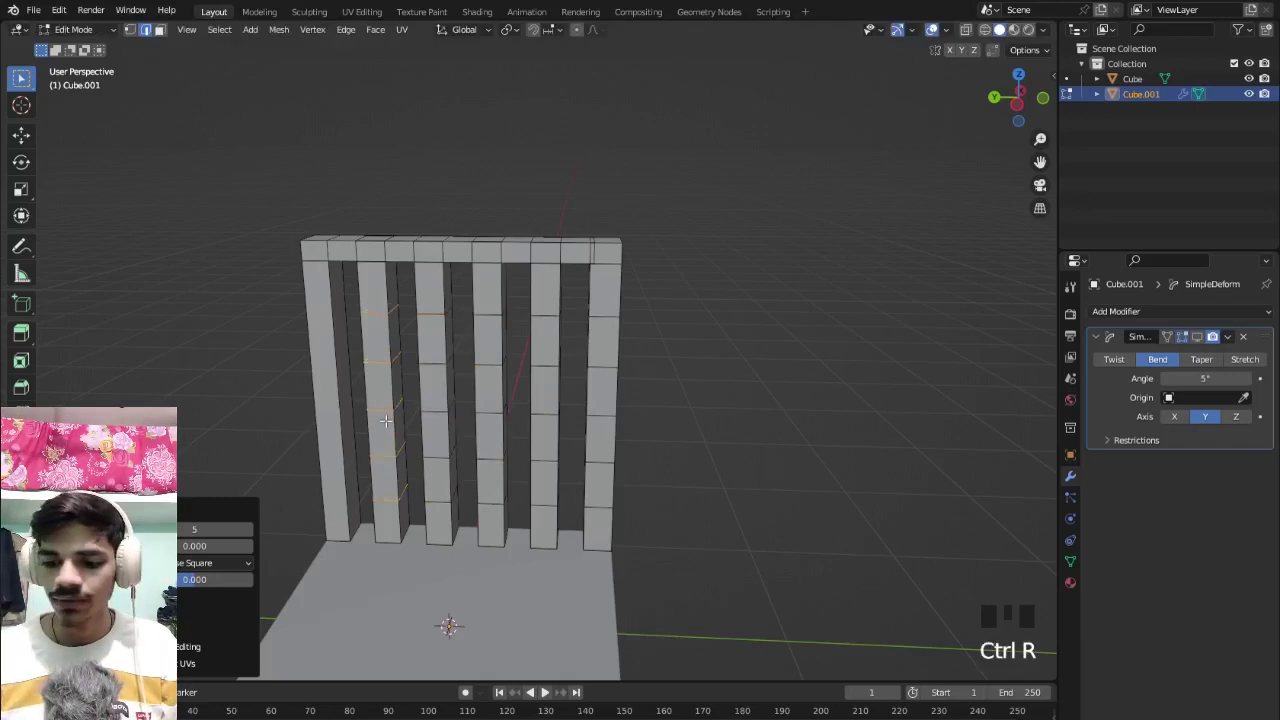
Add five evenly spaced loop cuts to the last uncut outer slat of the backrest.
key(ctrl+r)
scroll(325, 437, up, 4)
click(325, 437)
right_click(325, 437)
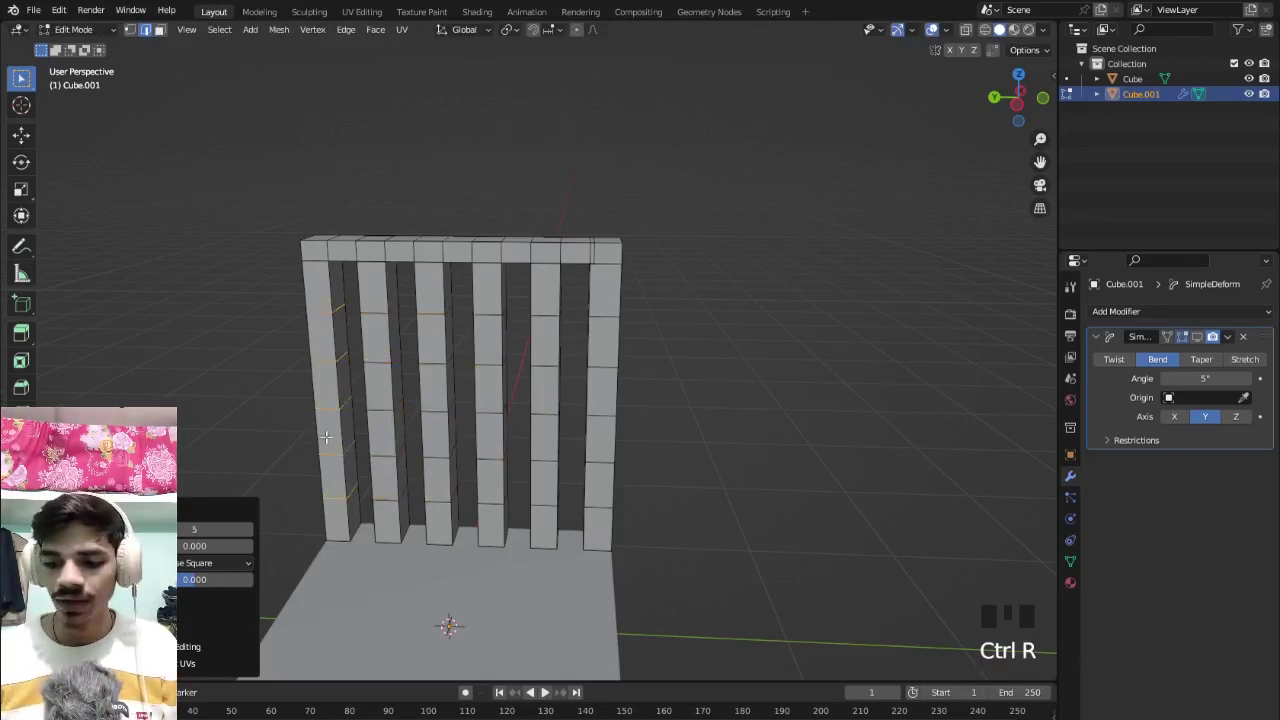
Return to object mode and turn the Simple Deform modifier's viewport display back on.
key(Tab)
scroll(367, 431, down, 3)
middle_drag(368, 434, 397, 469)
scroll(397, 457, up, 3)
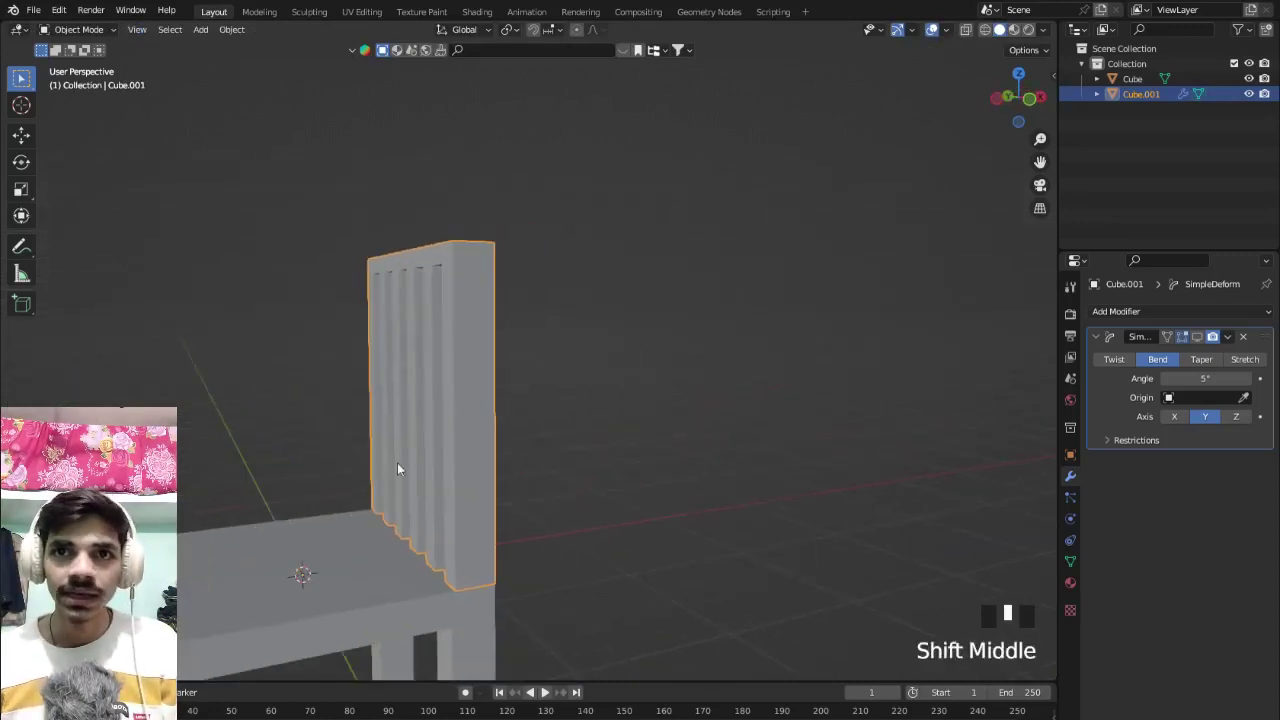
click(1197, 336)
Examine the curvature of the backrest slats and top rail from several angles.
scroll(770, 397, down, 3)
middle_drag(770, 397, 711, 403)
scroll(617, 423, up, 5)
middle_drag(617, 423, 623, 406)
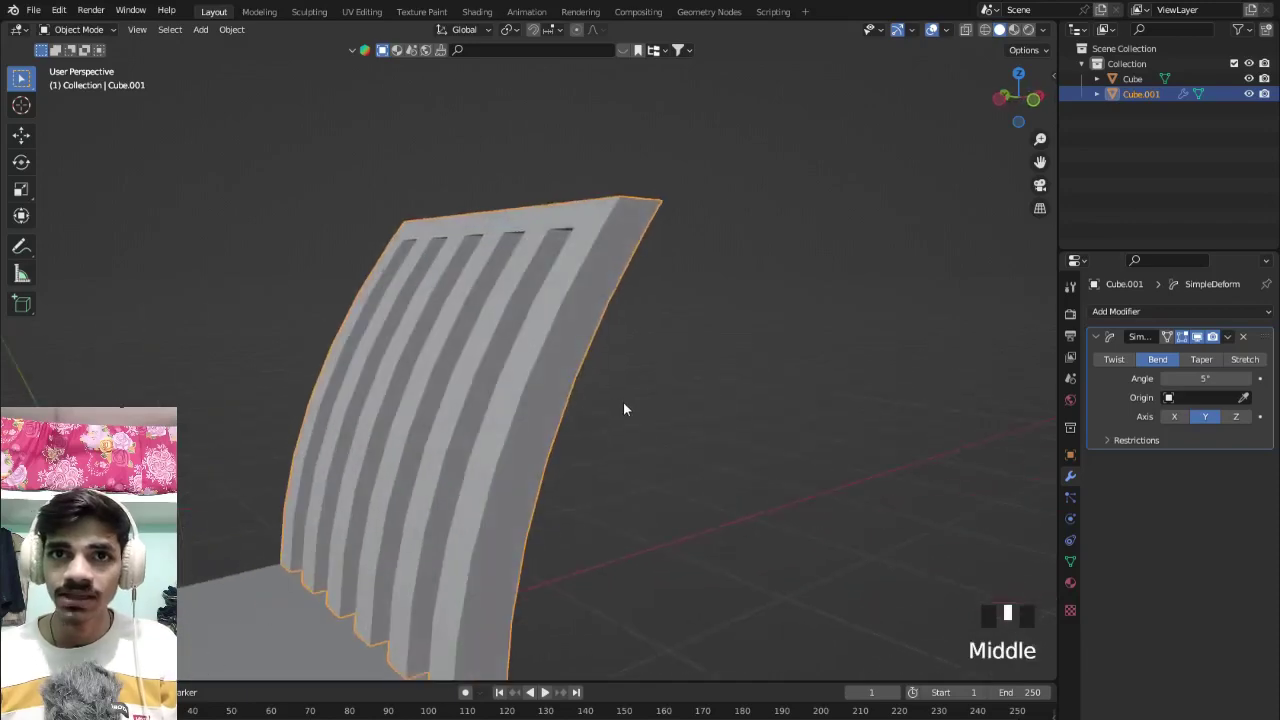
scroll(560, 394, down, 3)
middle_drag(514, 394, 534, 436)
scroll(493, 412, up, 5)
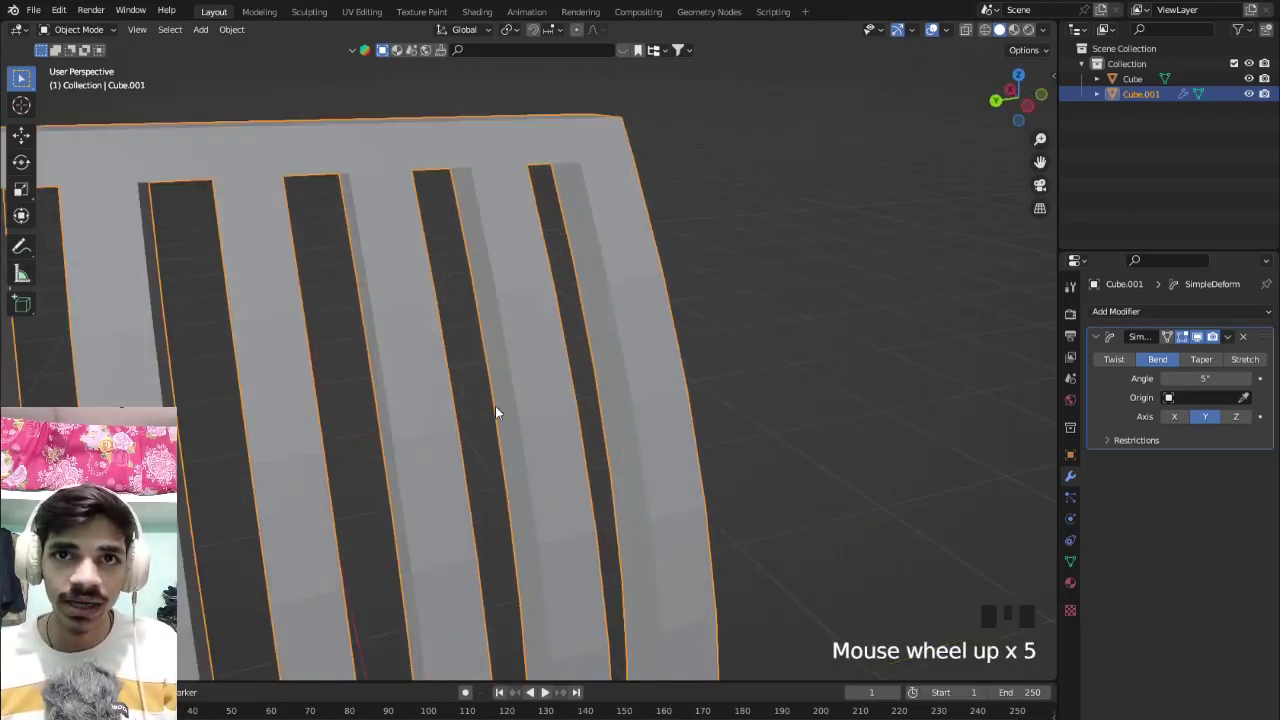
Apply Shade Auto Smooth with a 30° angle to the curved backrest.
right_click(426, 476)
click(438, 458)
scroll(438, 463, down, 4)
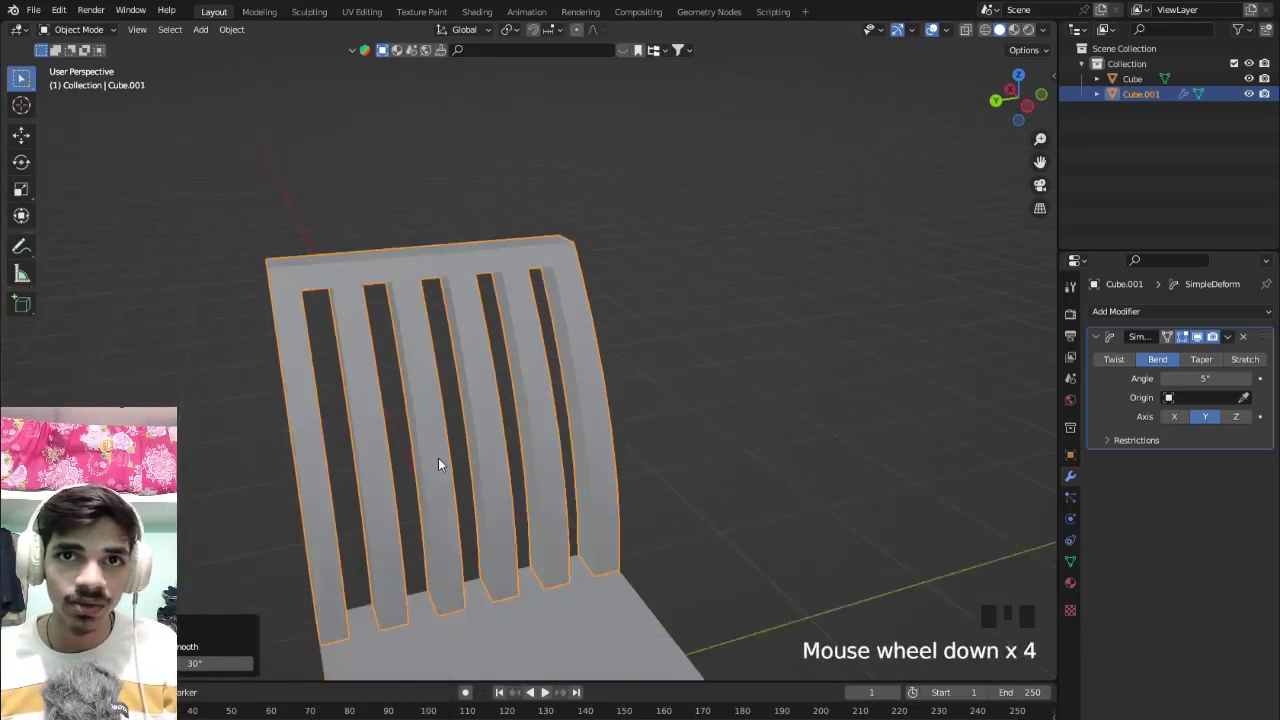
Examine the shading and curvature of the backrest, and how it meets the seat, from several angles.
middle_drag(438, 463, 520, 466)
middle_drag(667, 446, 640, 442)
shift+middle_drag(640, 442, 520, 363)
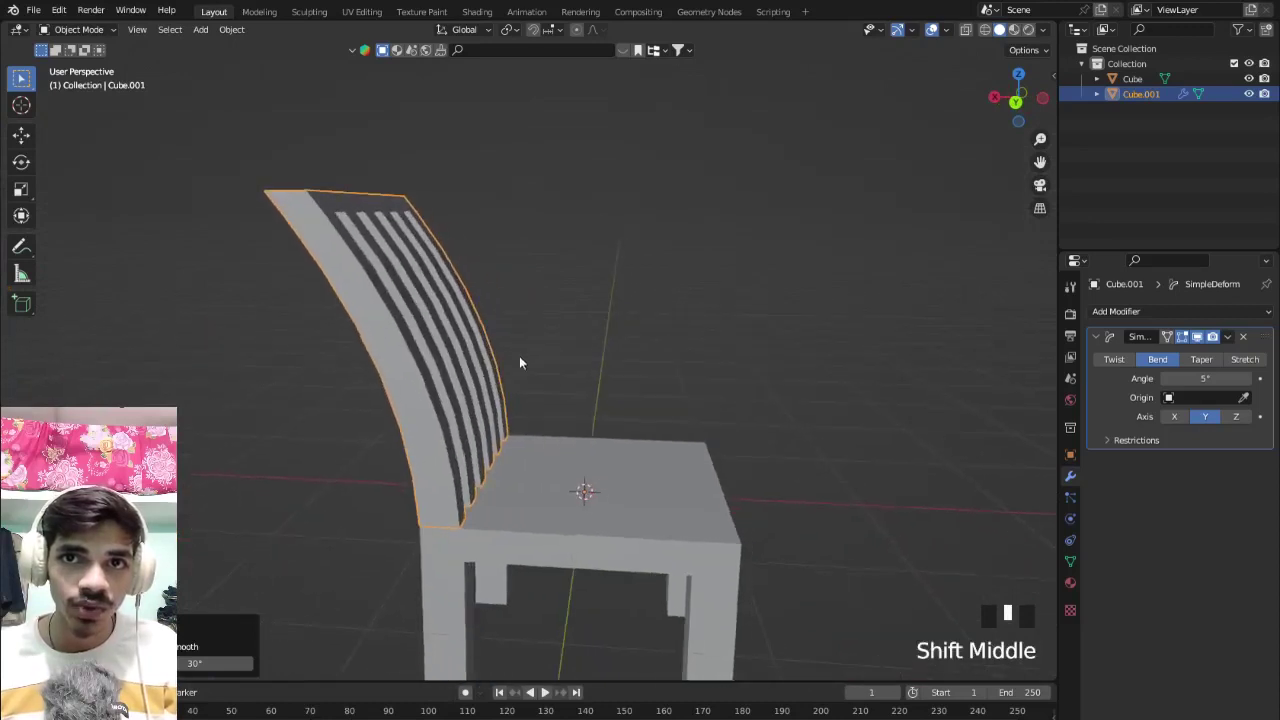
scroll(546, 446, down, 3)
middle_drag(546, 446, 289, 477)
click(645, 455)
middle_drag(644, 446, 547, 424)
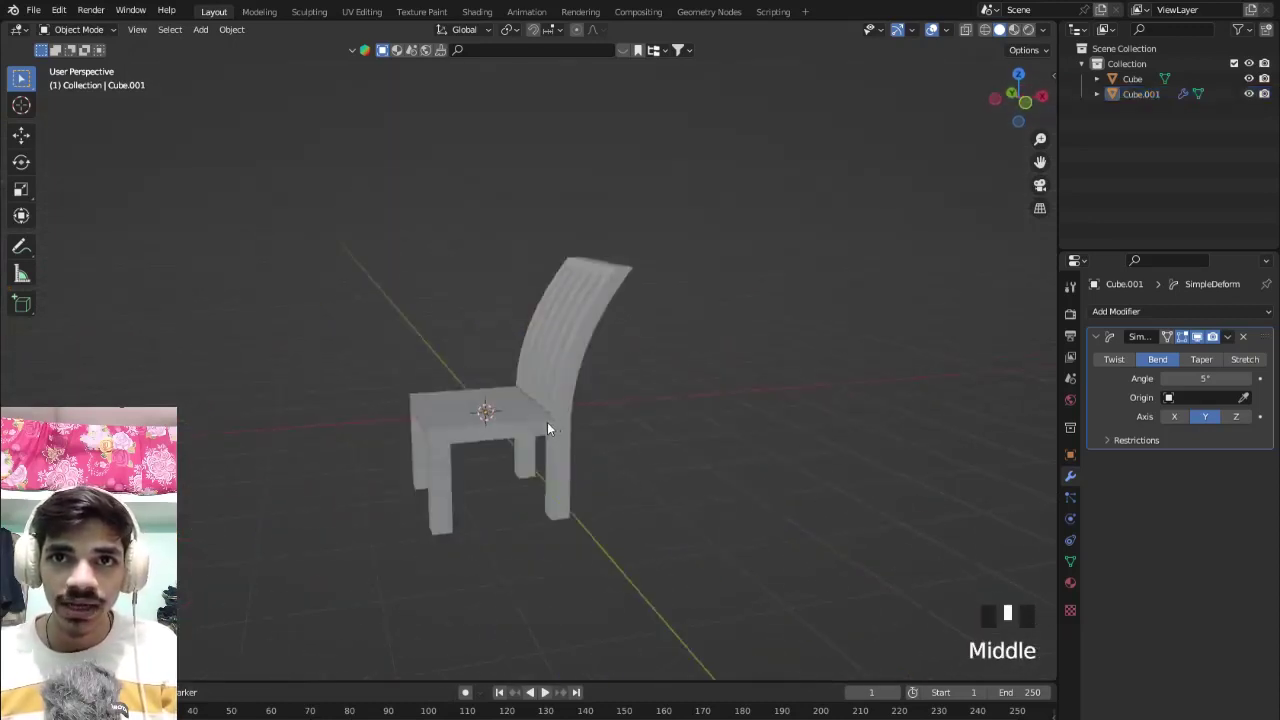
scroll(569, 474, up, 5)
middle_drag(569, 474, 626, 484)
scroll(508, 448, down, 2)
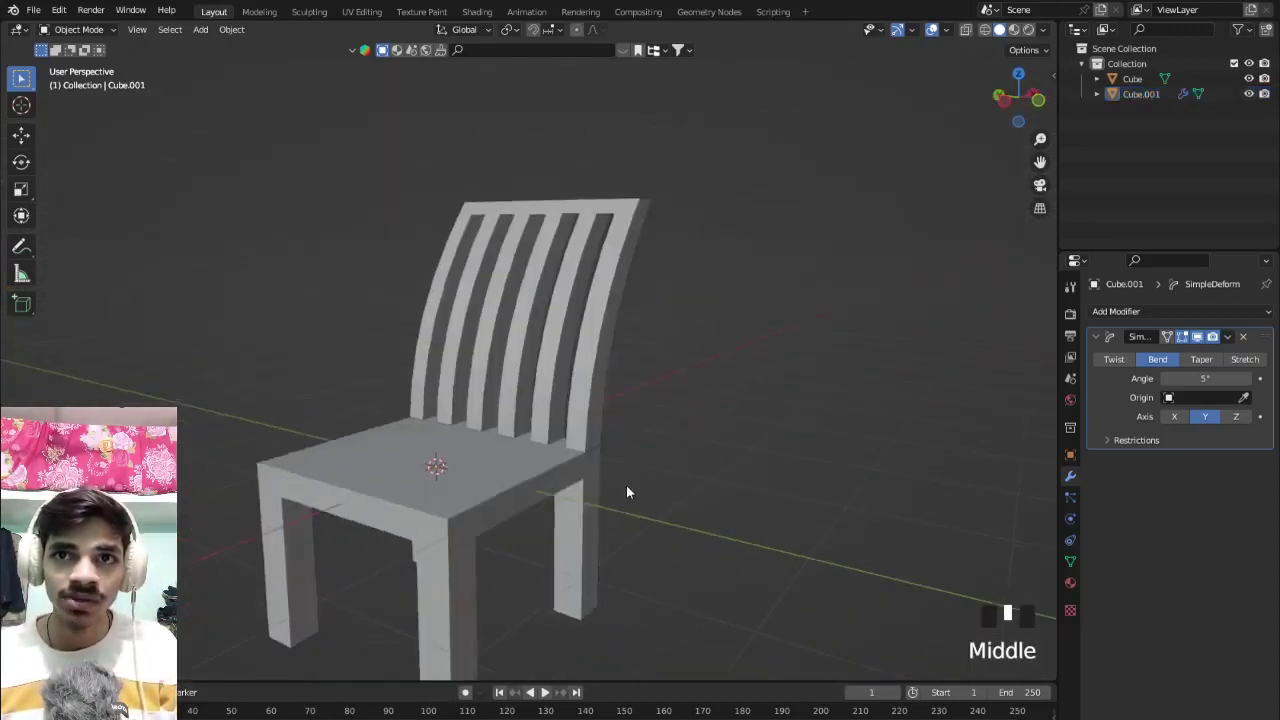
scroll(626, 484, down, 2)
mouse_move(523, 443)
middle_down()
mouse_move(571, 485)
mouse_move(537, 458)
middle_up()
scroll(571, 485, up, 5)
scroll(586, 369, down, 3)
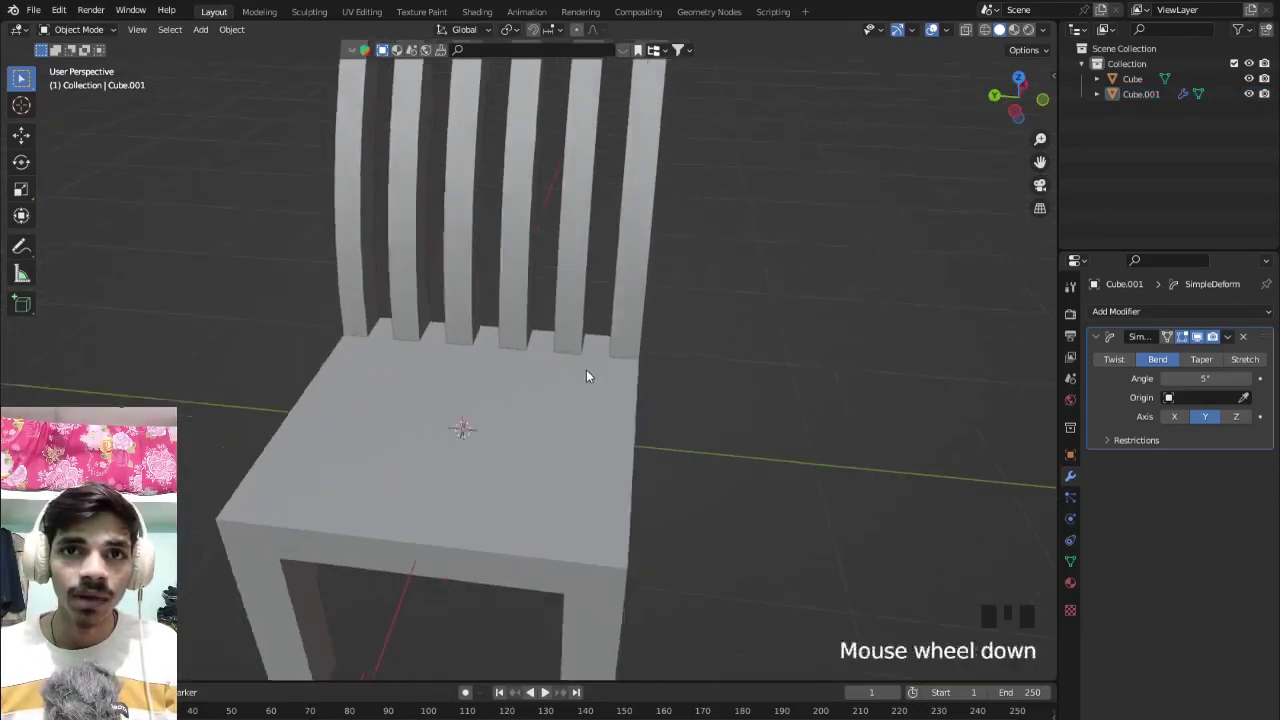
middle_drag(586, 369, 516, 357)
scroll(494, 391, up, 3)
scroll(468, 409, down, 3)
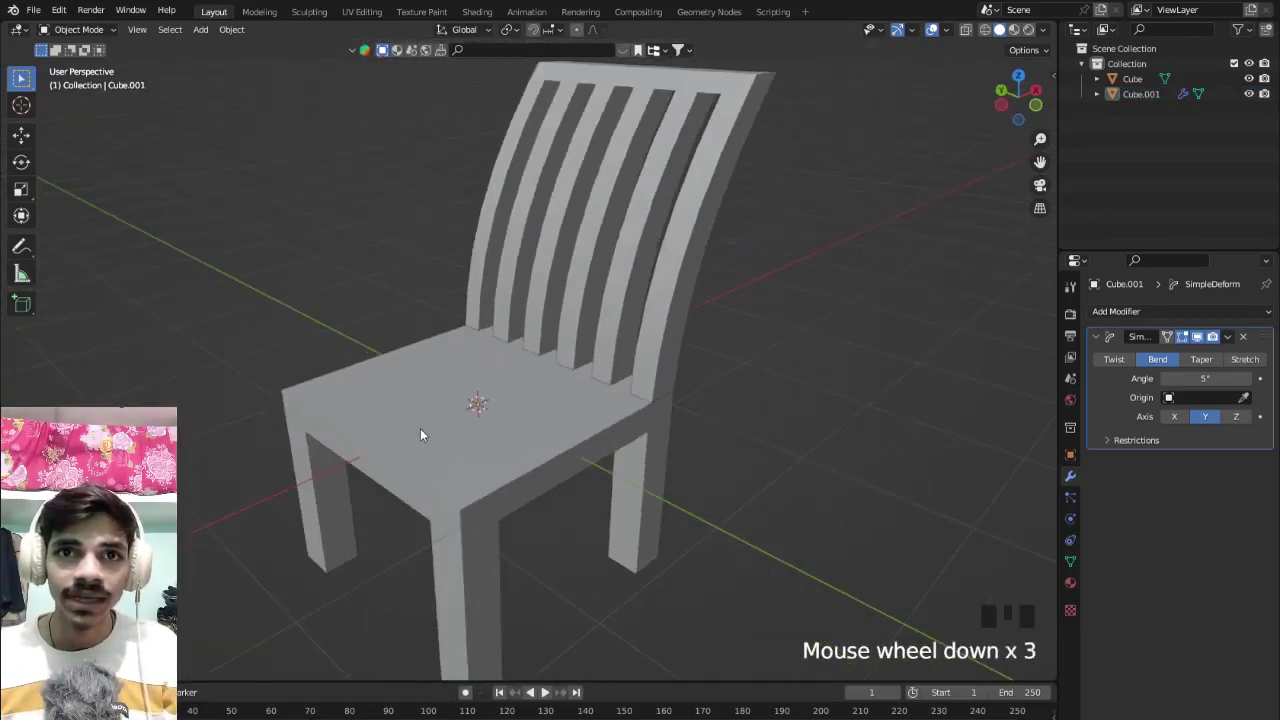
middle_drag(420, 434, 640, 331)
Apply the Simple Deform modifier to the backrest so the bend becomes permanent geometry.
click(576, 440)
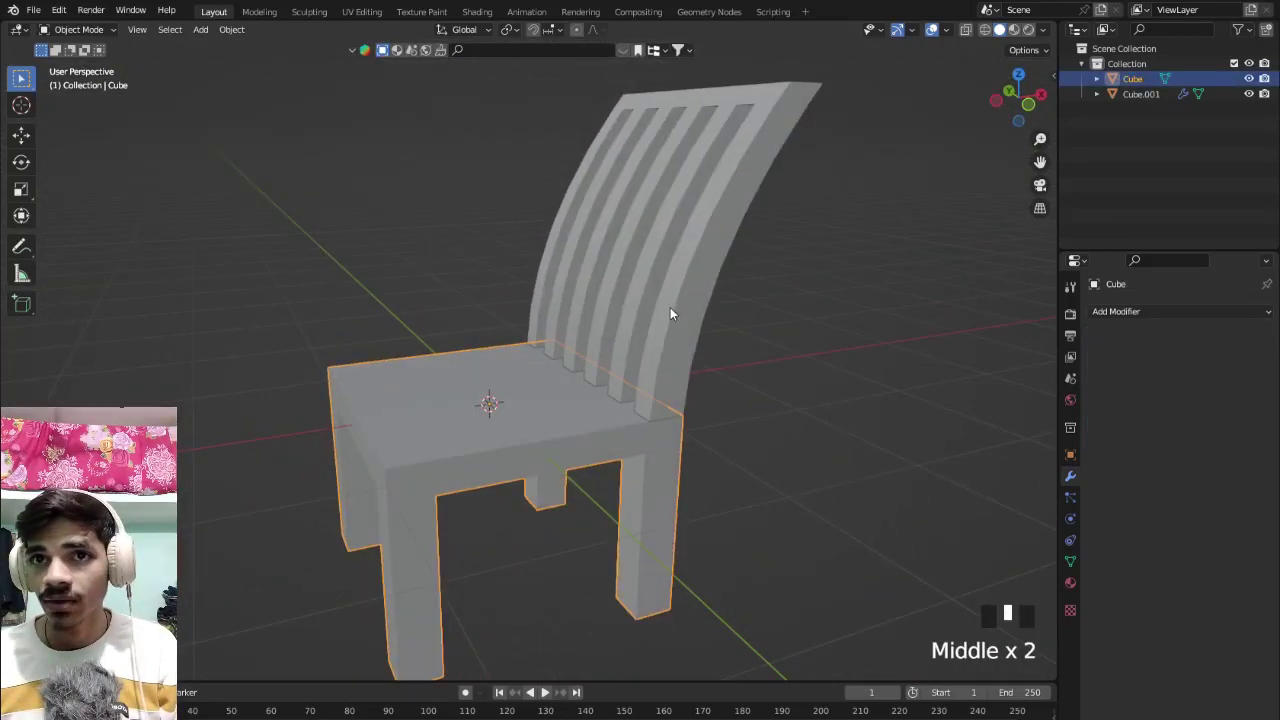
click(668, 309)
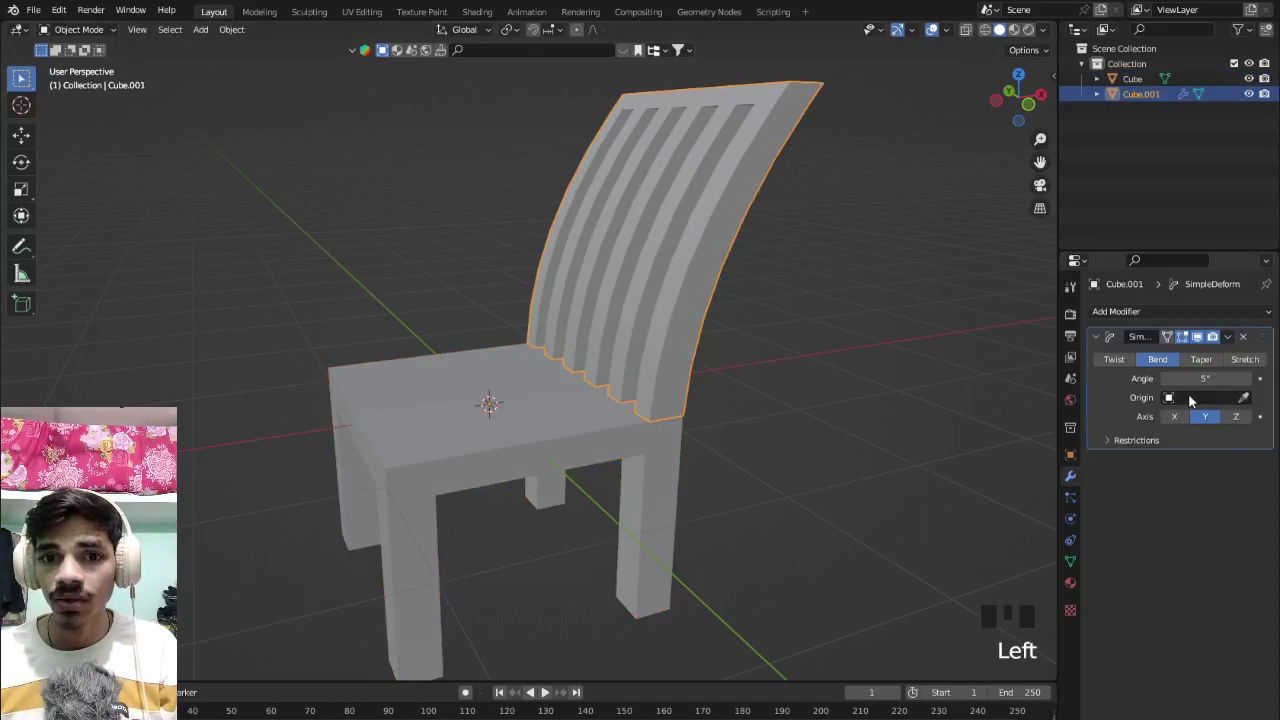
key(ctrl+a)
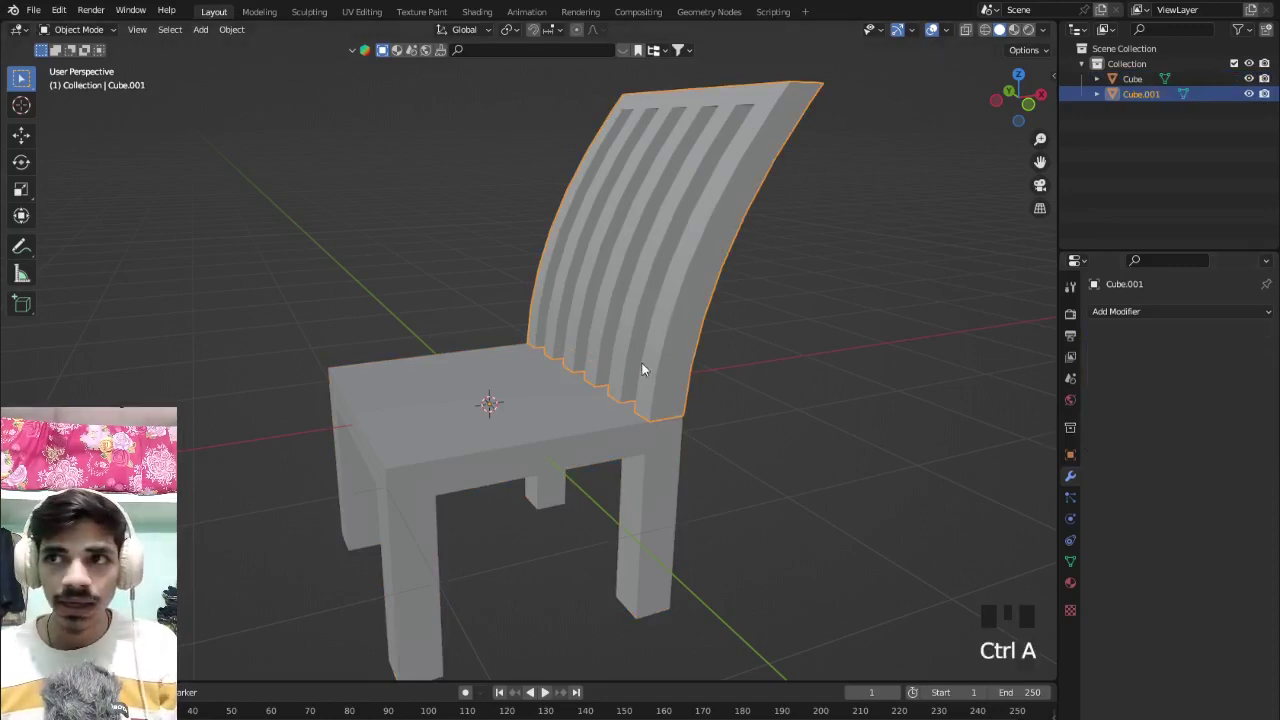
Try to join the backrest and the seat with the seat as the active object, and undo the join.
shift+click(545, 416)
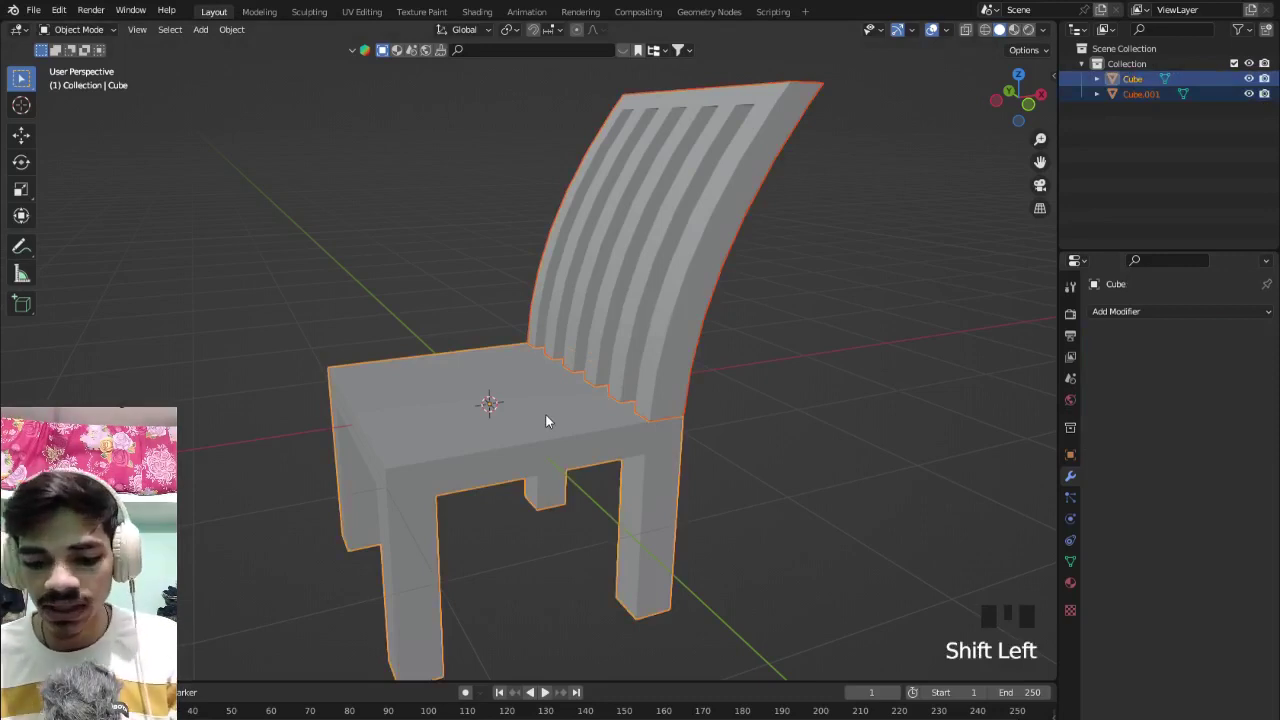
key(ctrl+j)
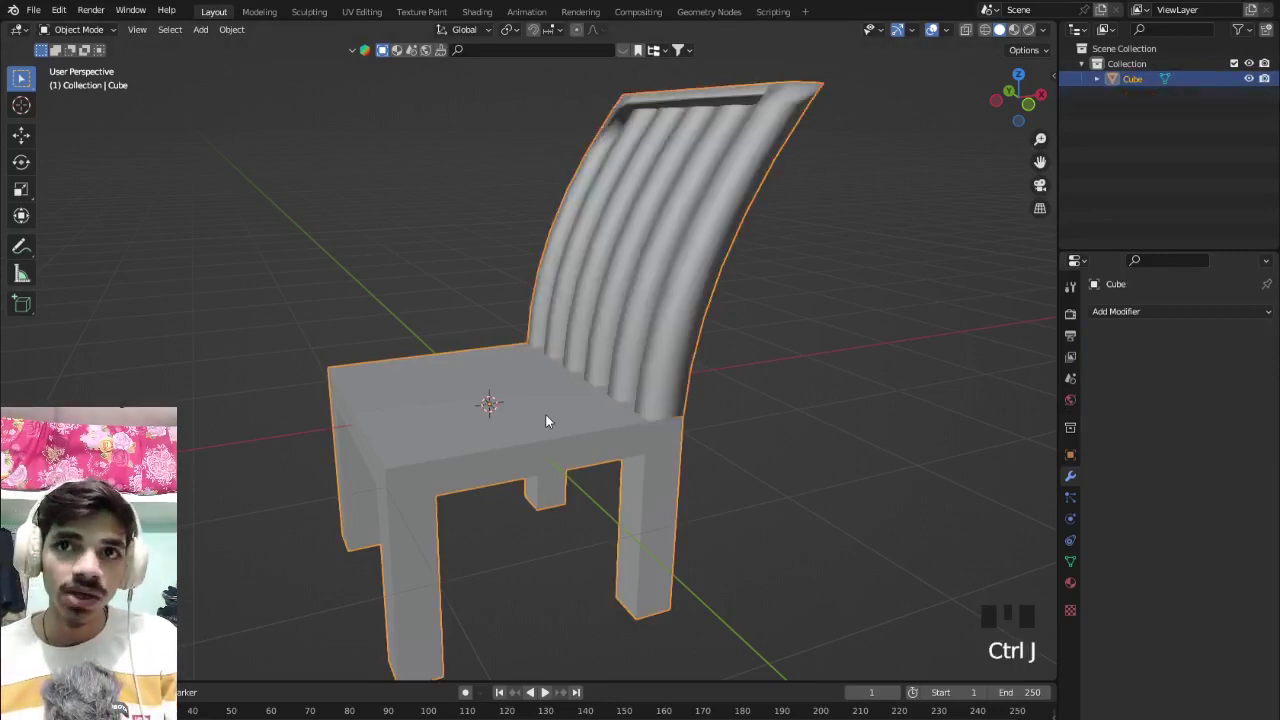
scroll(546, 422, down, 4)
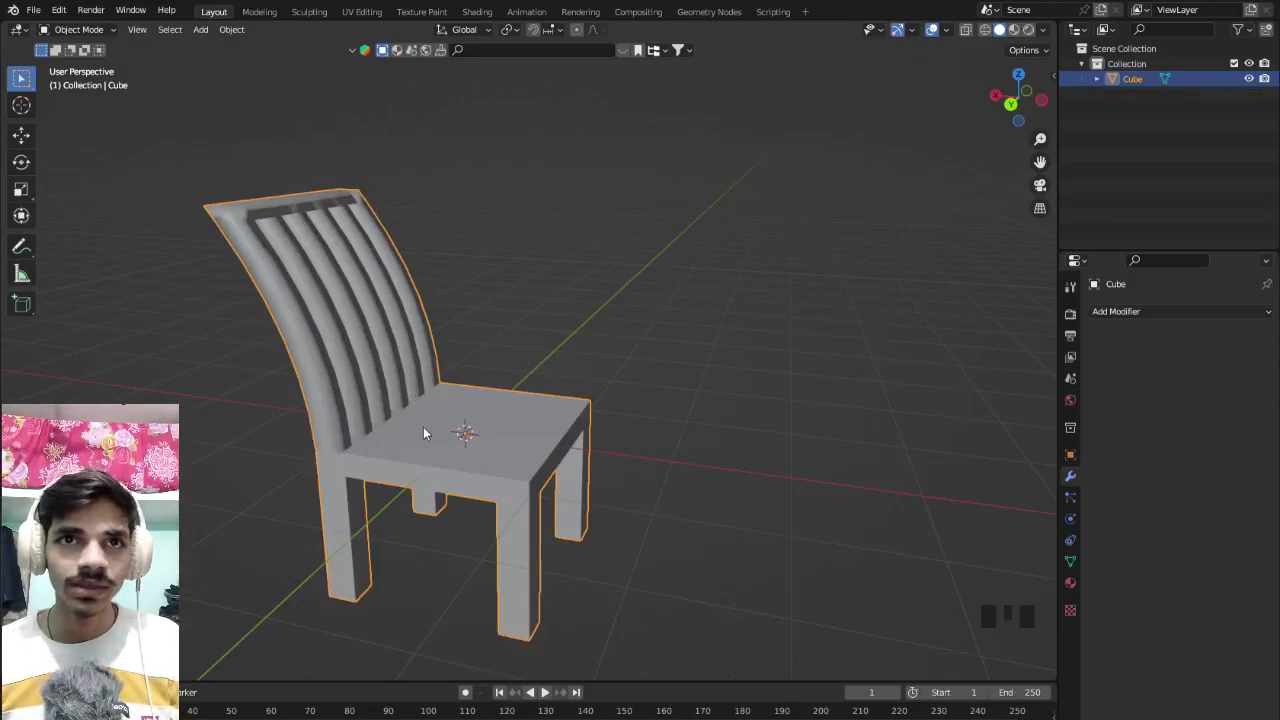
scroll(422, 417, up, 3)
middle_drag(419, 419, 489, 354)
scroll(551, 383, down, 6)
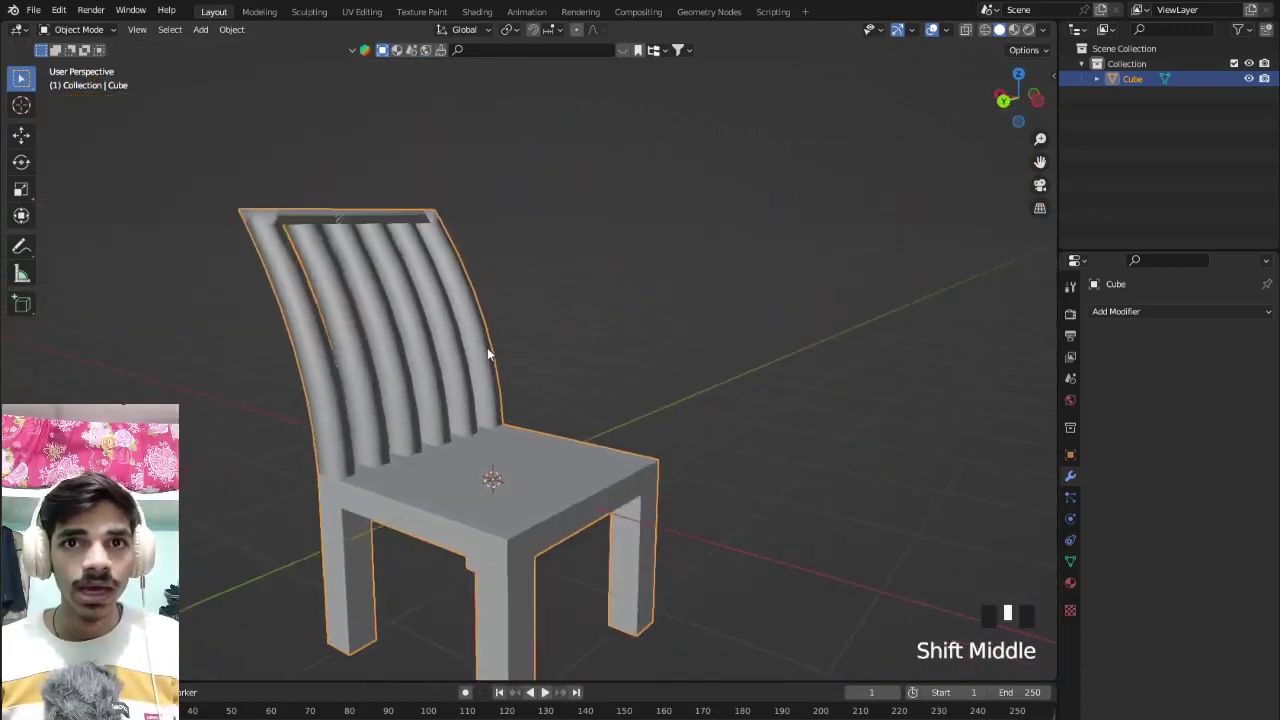
key(ctrl+z)
Join the seat and legs with the backrest into one object, keeping the backrest as the active object.
scroll(440, 425, up, 3)
shift+middle_drag(440, 425, 462, 390)
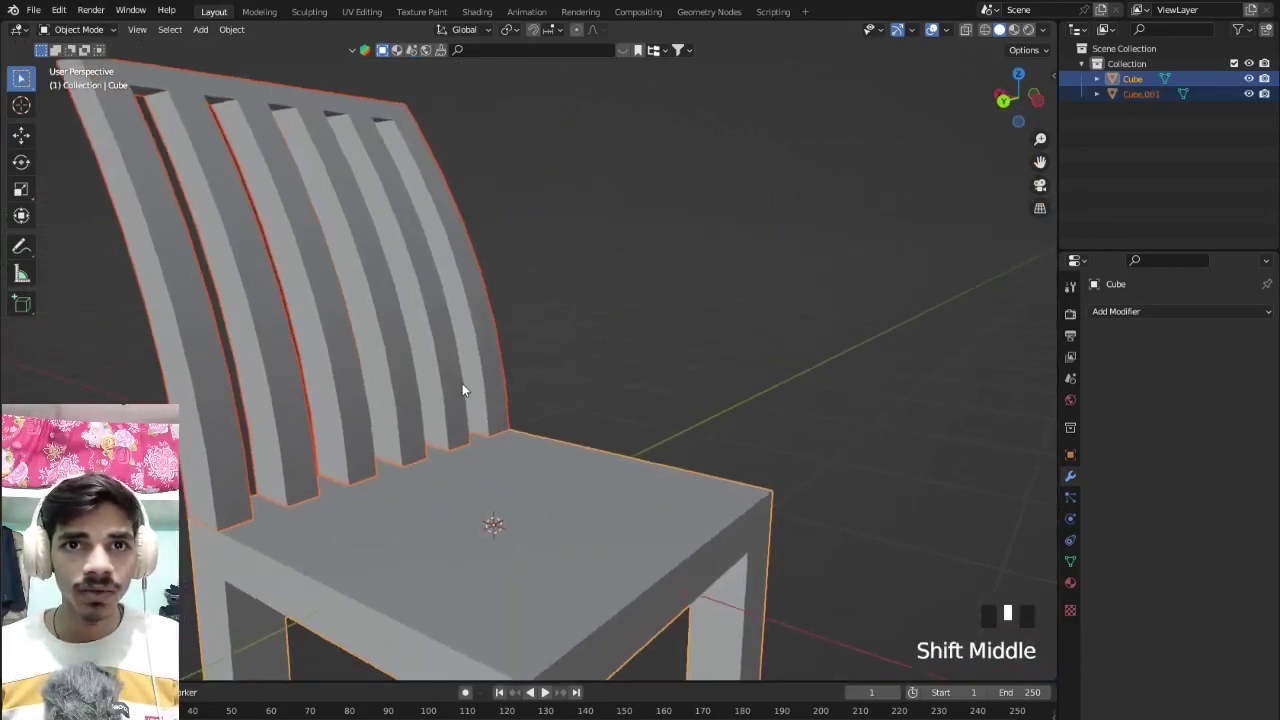
click(526, 491)
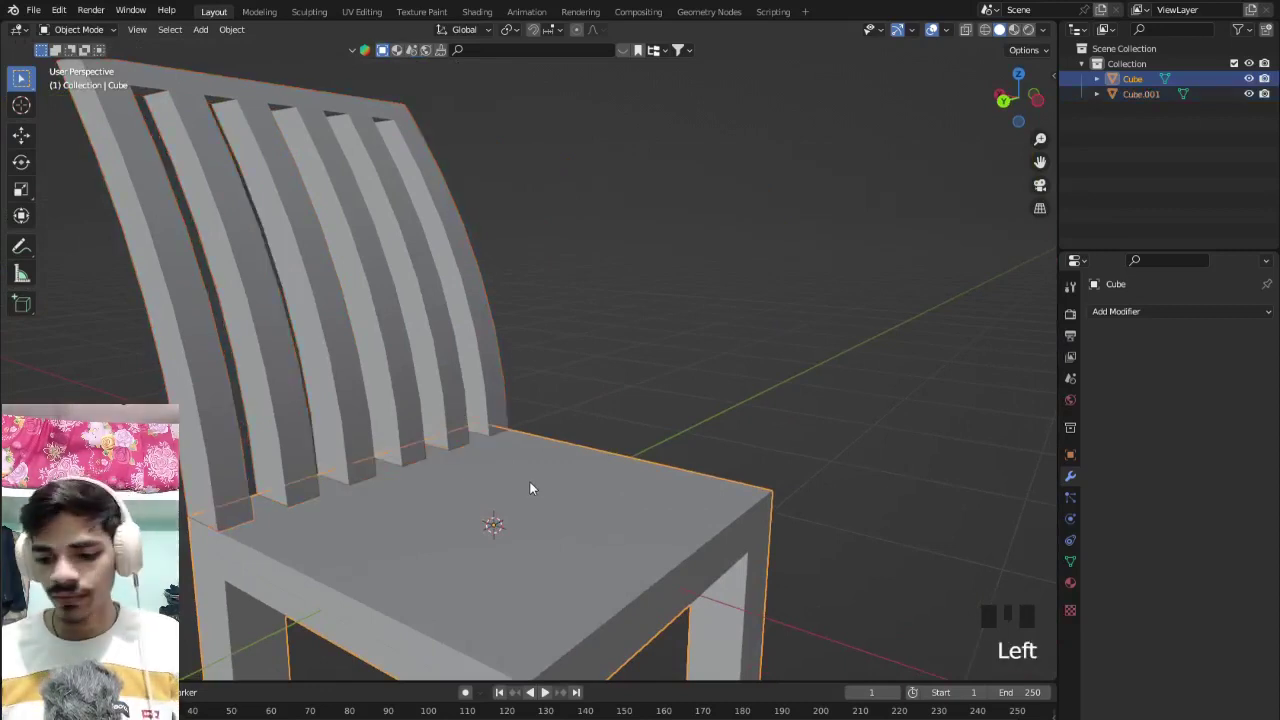
shift+click(400, 365)
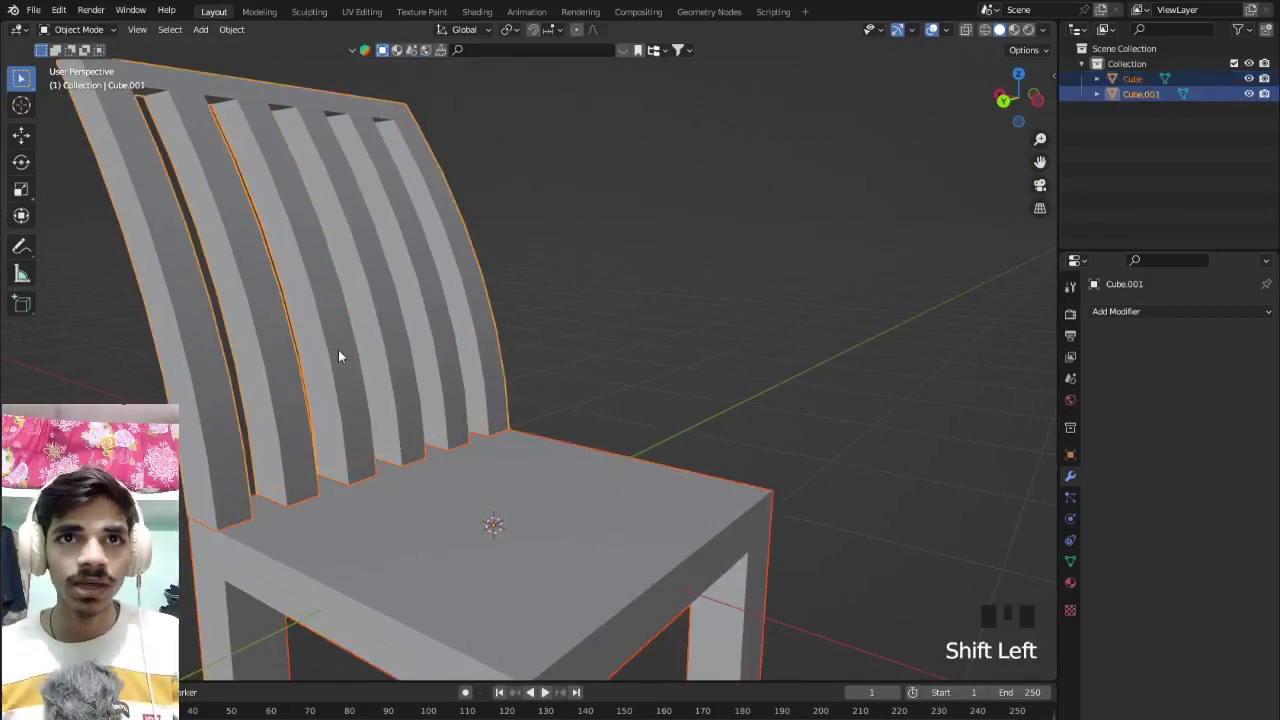
key(ctrl+j)
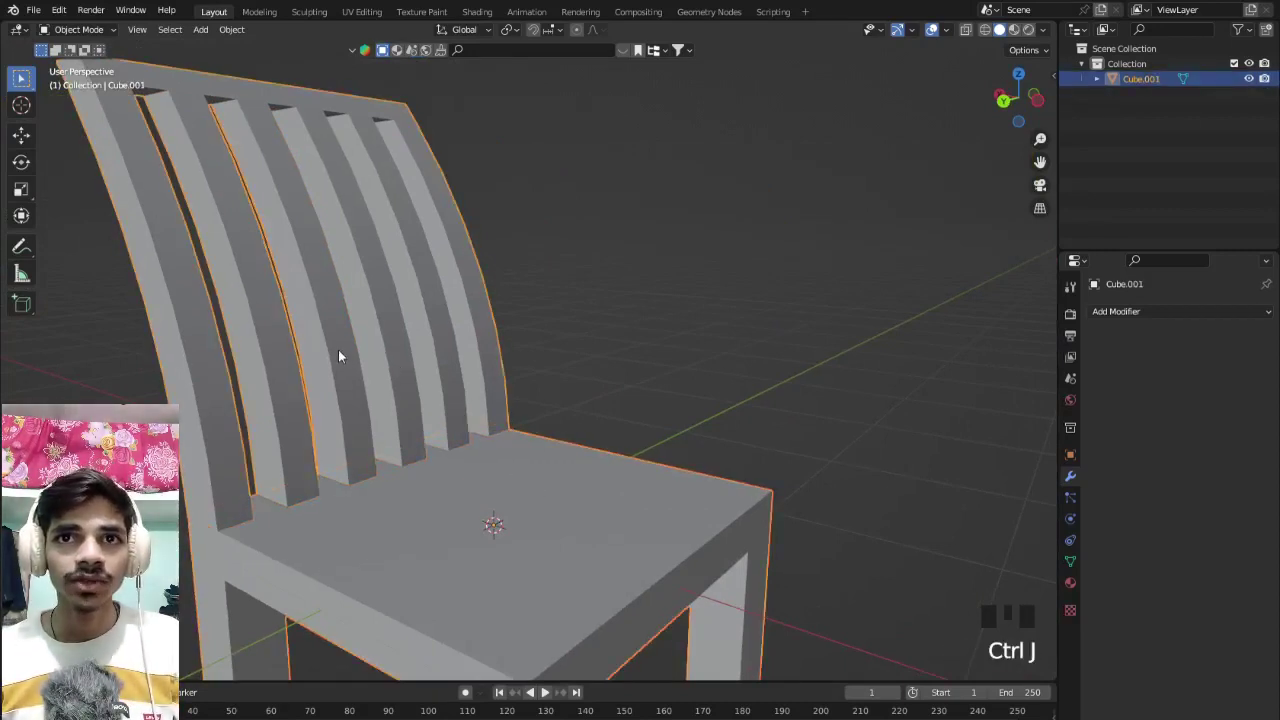
Examine the joined chair's shading on the backrest, seat and legs from several angles.
scroll(338, 356, down, 2)
middle_drag(338, 404, 277, 388)
scroll(457, 306, up, 6)
shift+middle_drag(457, 306, 455, 372)
scroll(482, 376, down, 6)
scroll(484, 424, up, 6)
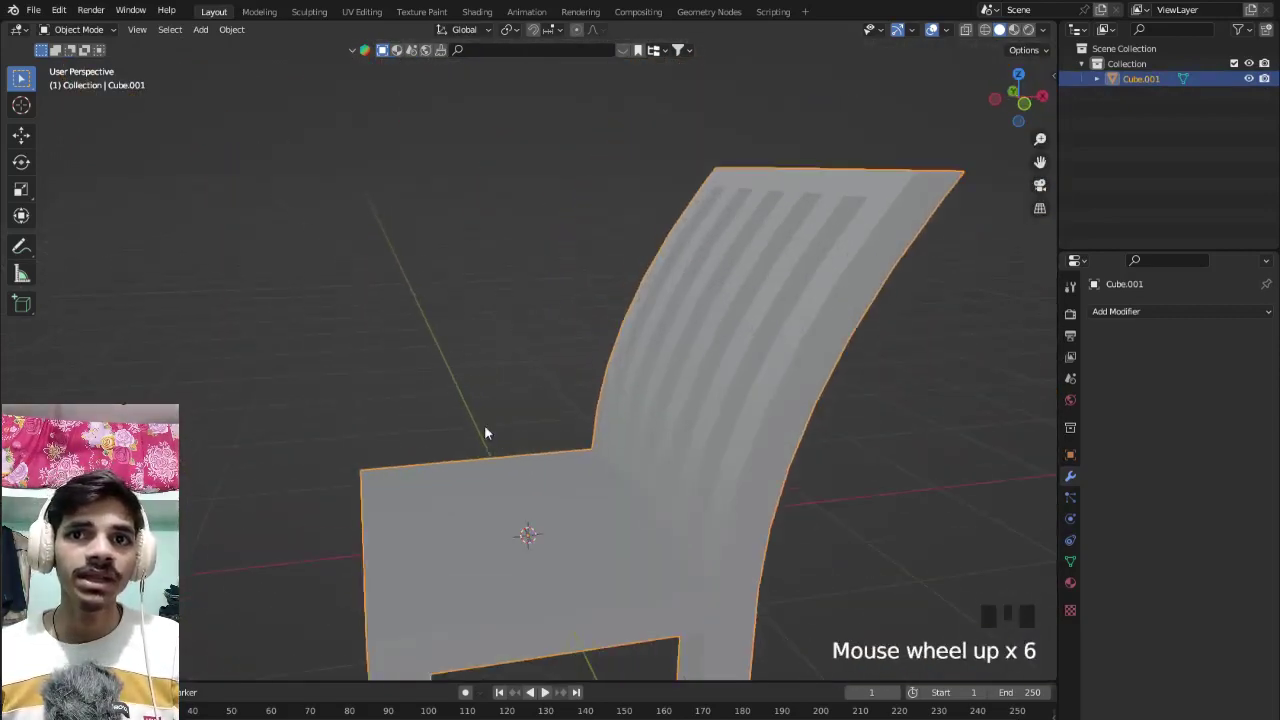
shift+middle_drag(484, 424, 473, 356)
scroll(606, 354, up, 3)
middle_drag(606, 354, 320, 428)
scroll(627, 354, down, 4)
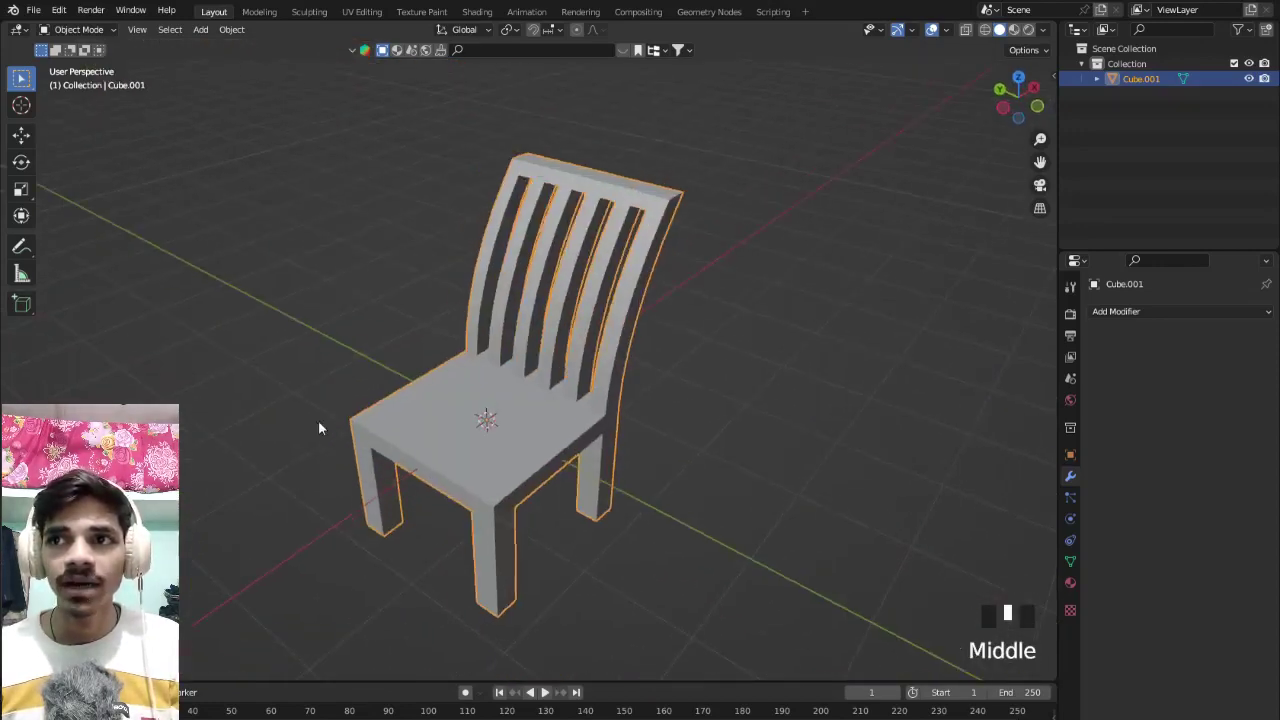
Set the chair material's base color to orange with hue 0.047, saturation 0.867 and value 0.800.
click(1070, 583)
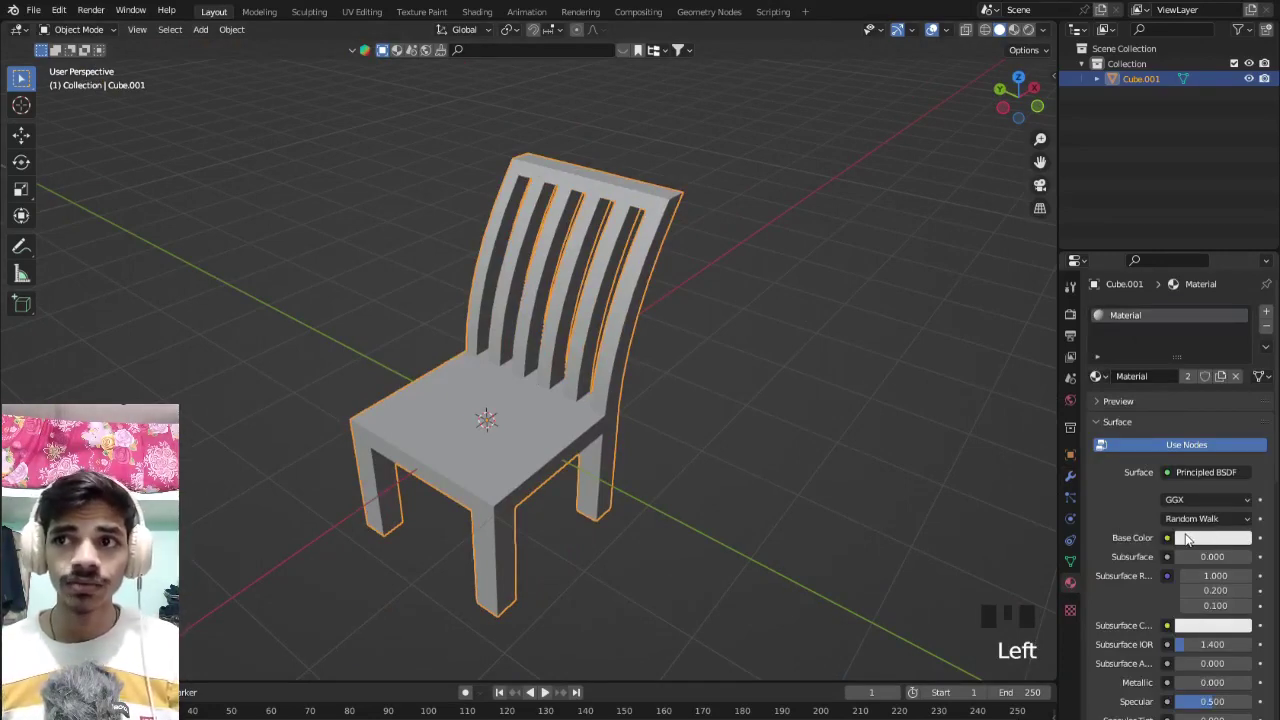
click(1213, 538)
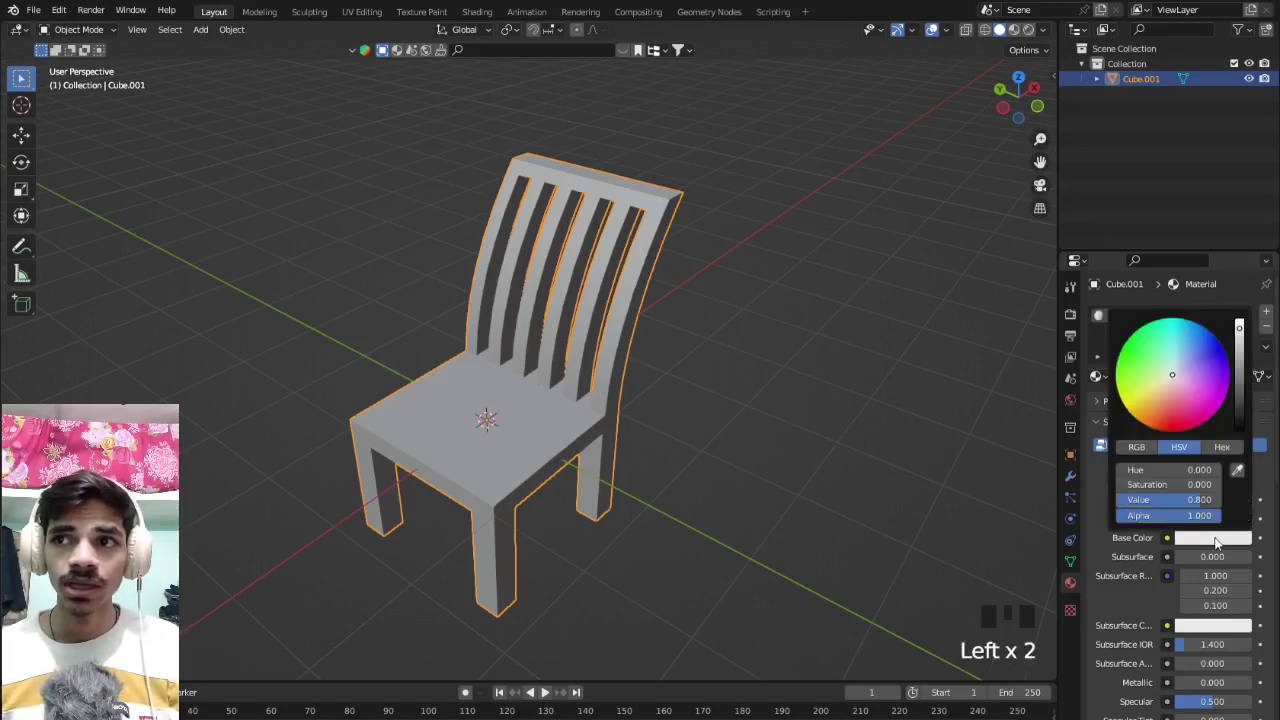
click(1155, 401)
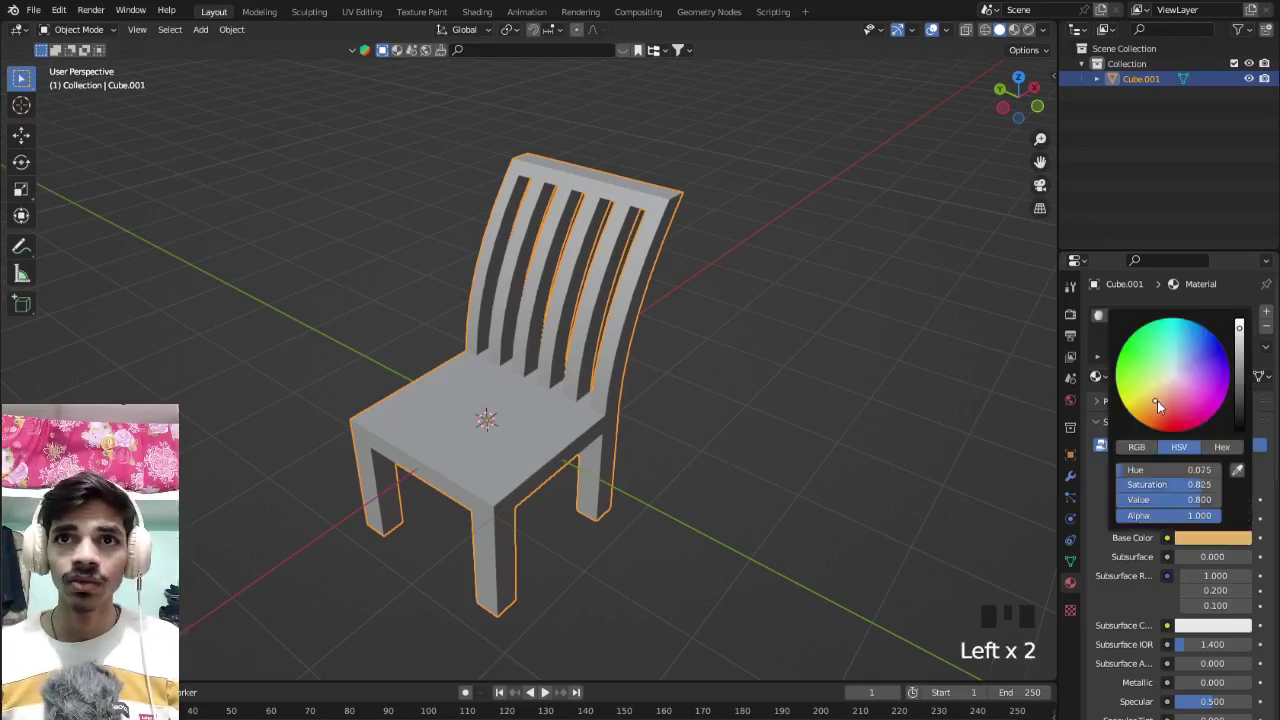
click(1157, 403)
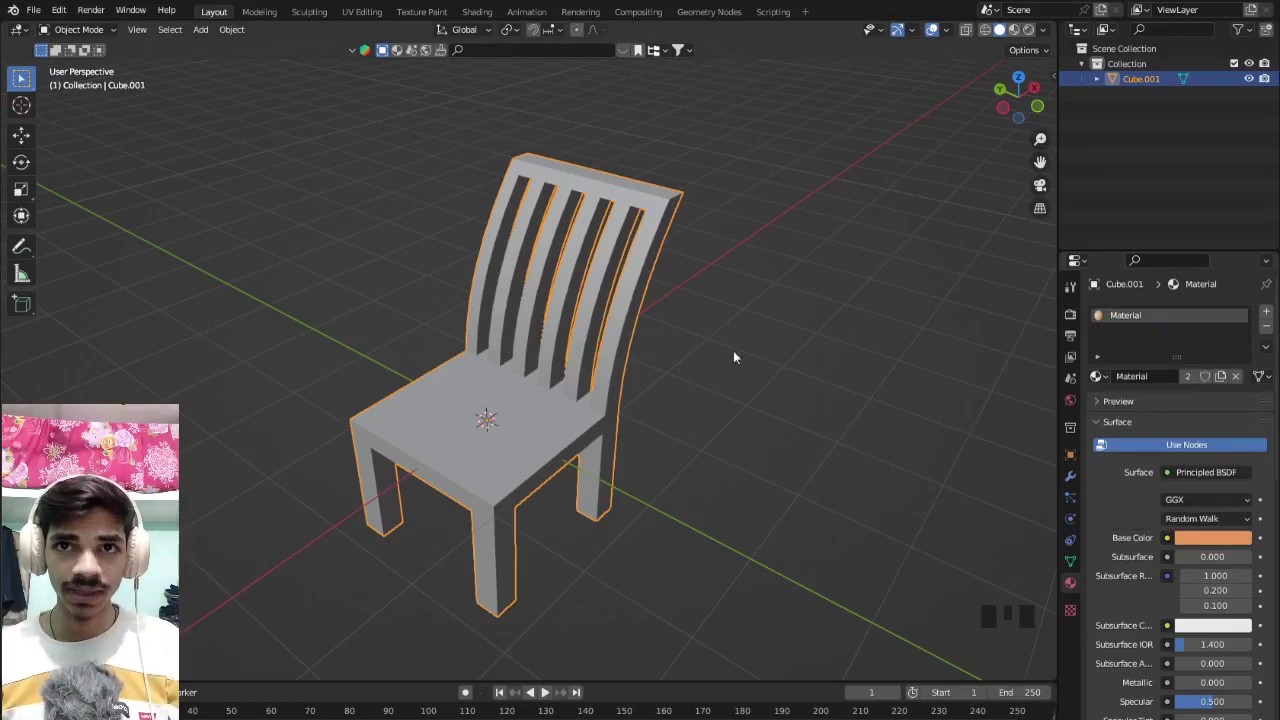
click(729, 317)
Switch the viewport shading to Material Preview to display the chair's material color.
middle_drag(568, 387, 612, 349)
scroll(473, 375, up, 3)
scroll(506, 326, down, 3)
shift+middle_drag(467, 322, 496, 329)
key(z)
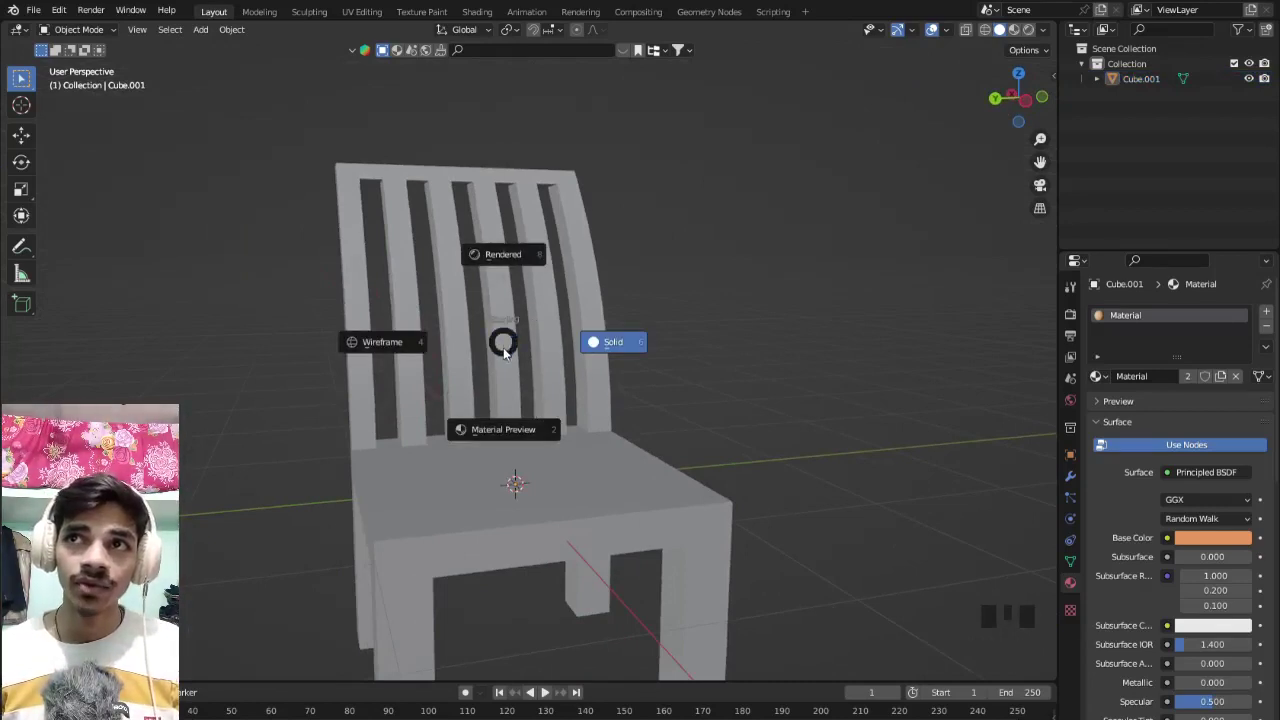
click(612, 341)
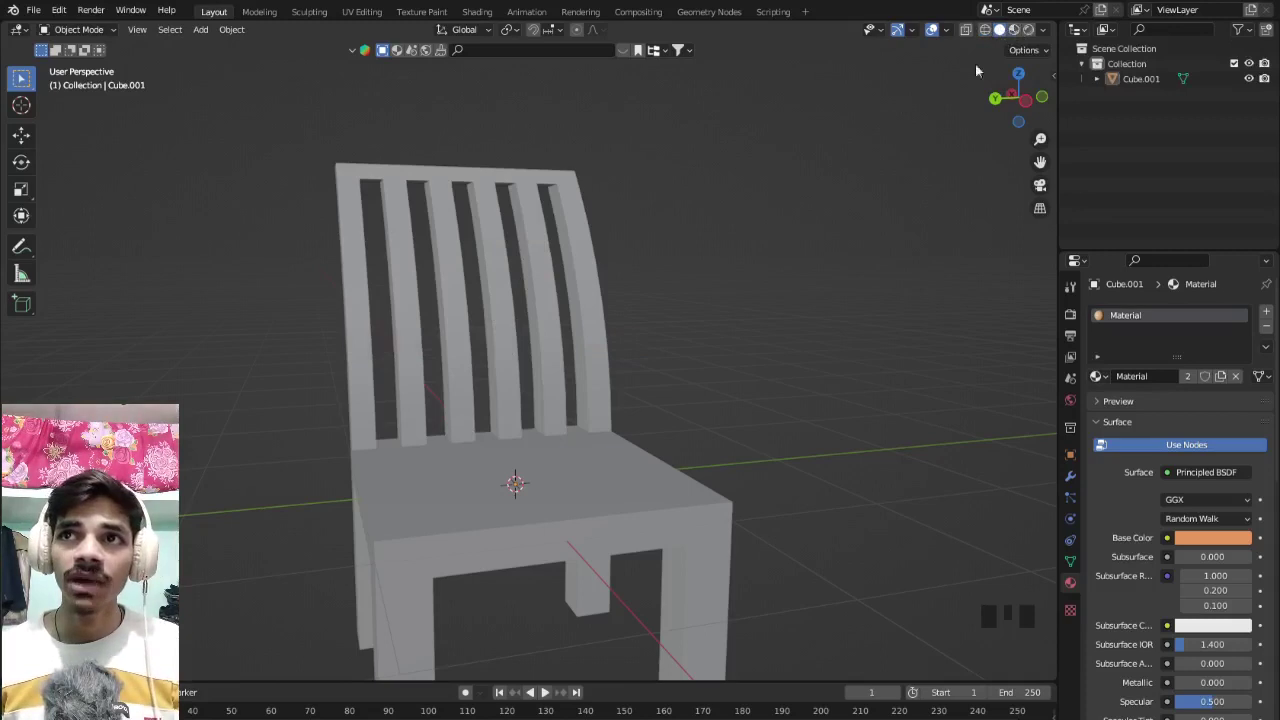
key(z)
click(924, 143)
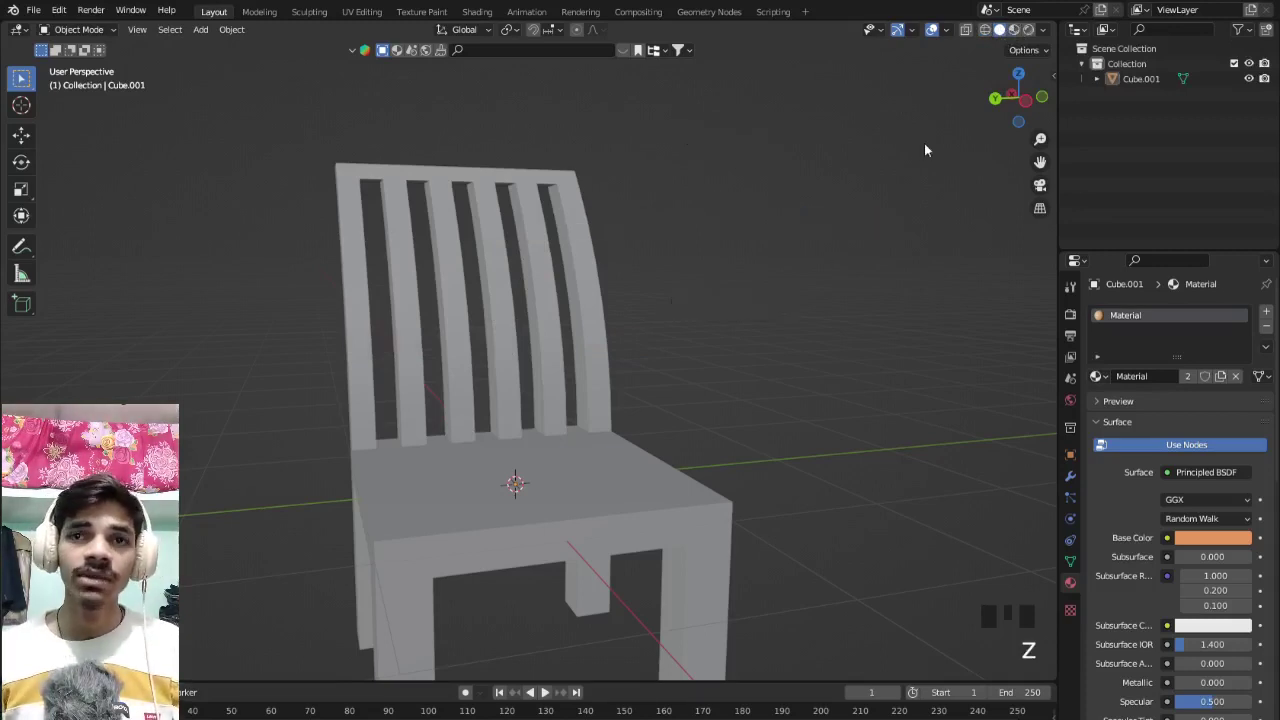
click(1014, 30)
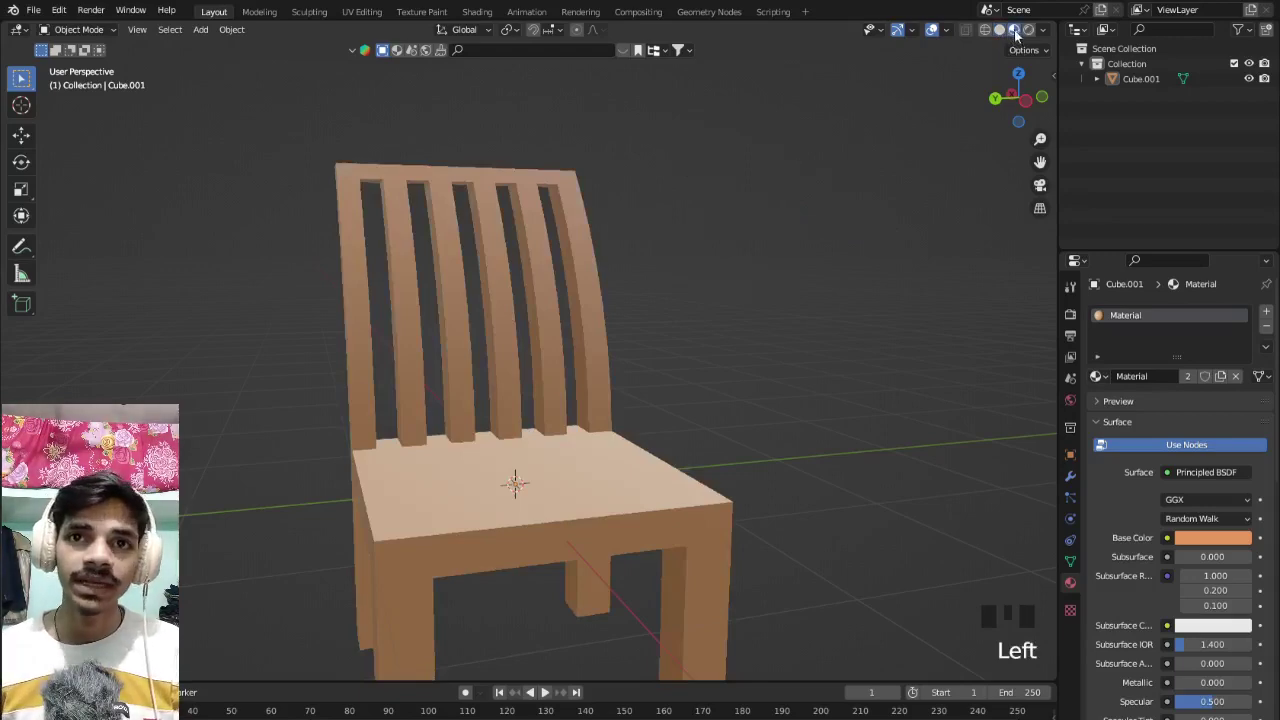
Darken the material's base color to a brown with value 0.311.
scroll(466, 371, down, 1)
middle_drag(466, 371, 793, 432)
scroll(537, 386, up, 4)
scroll(347, 411, down, 3)
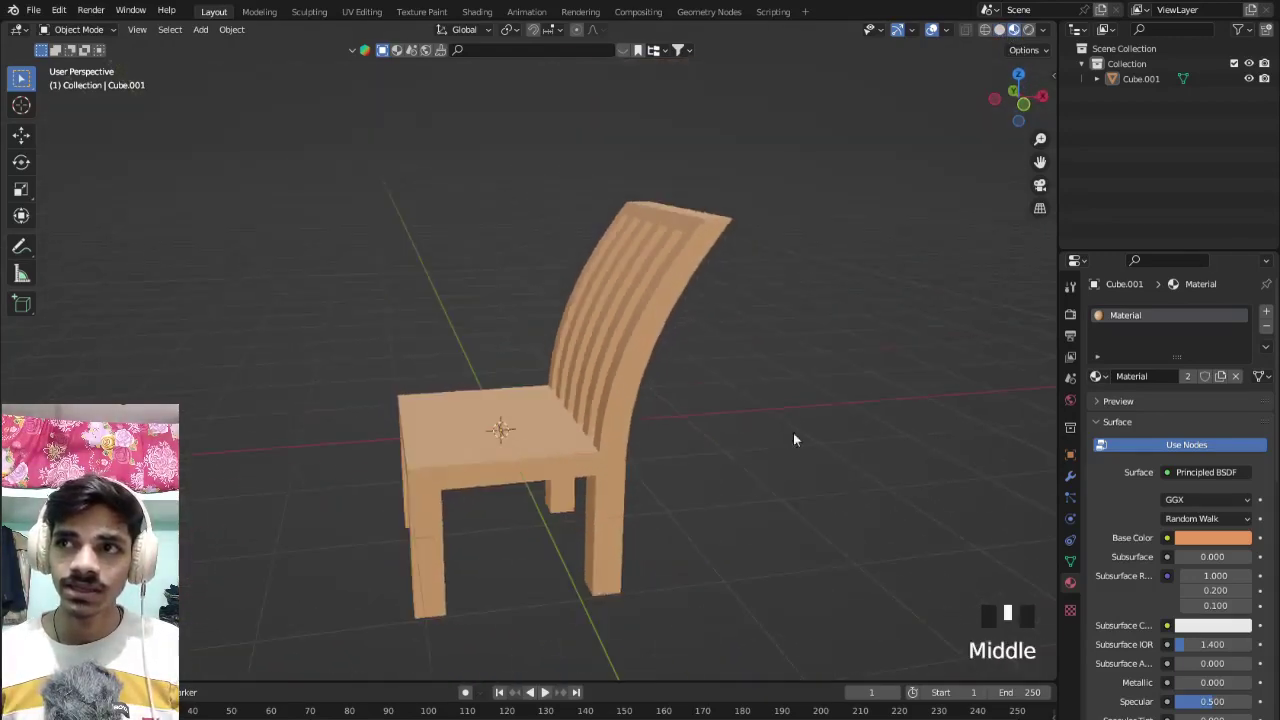
click(1188, 537)
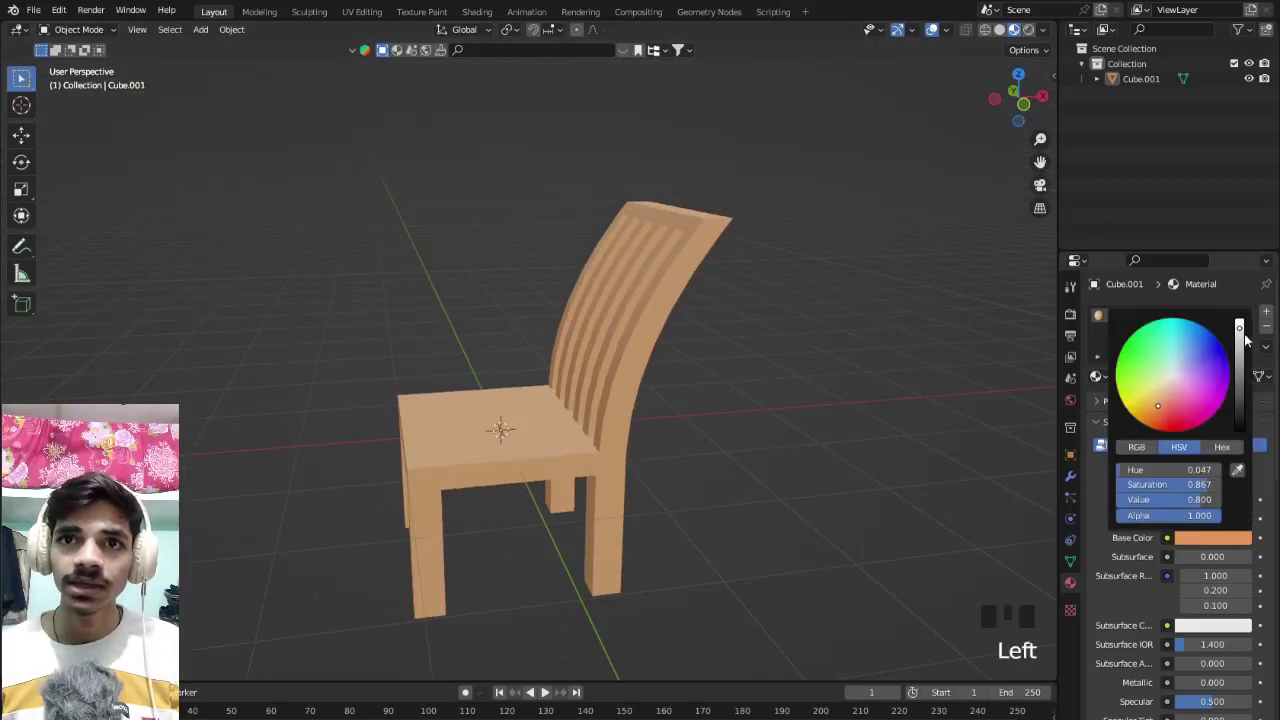
drag(1242, 340, 1240, 363)
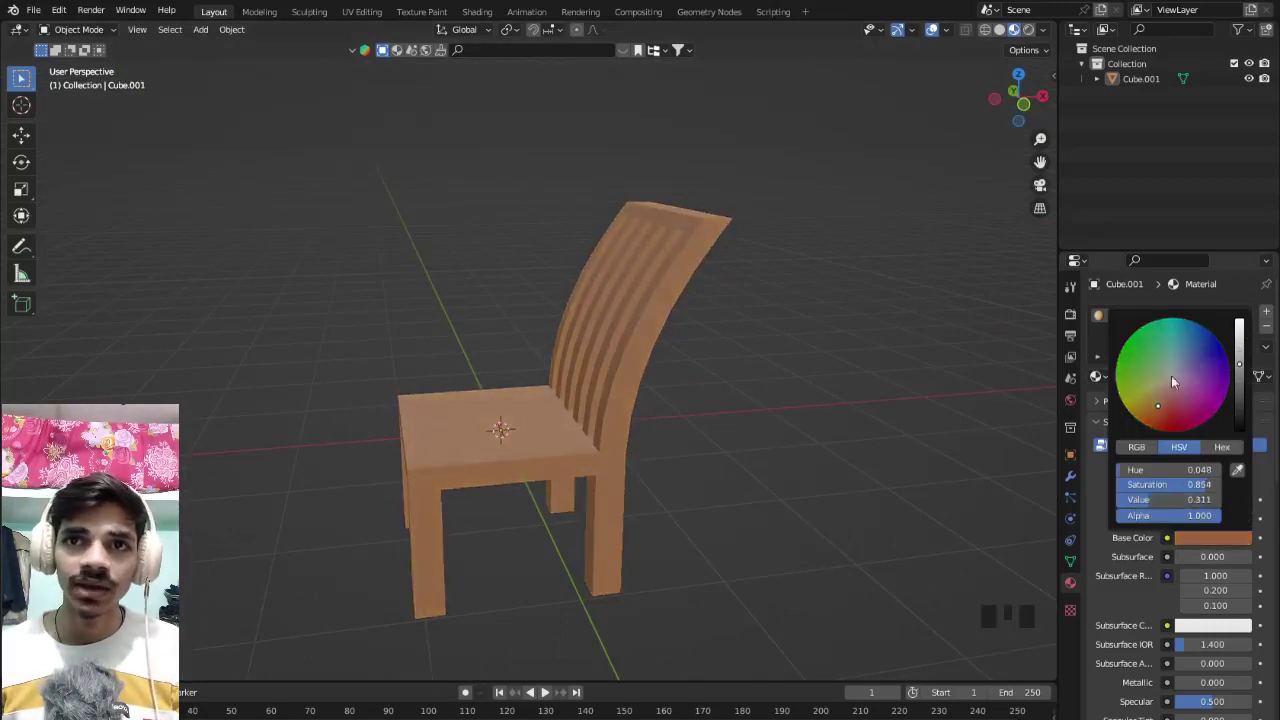
middle_drag(694, 434, 590, 447)
scroll(590, 447, up, 3)
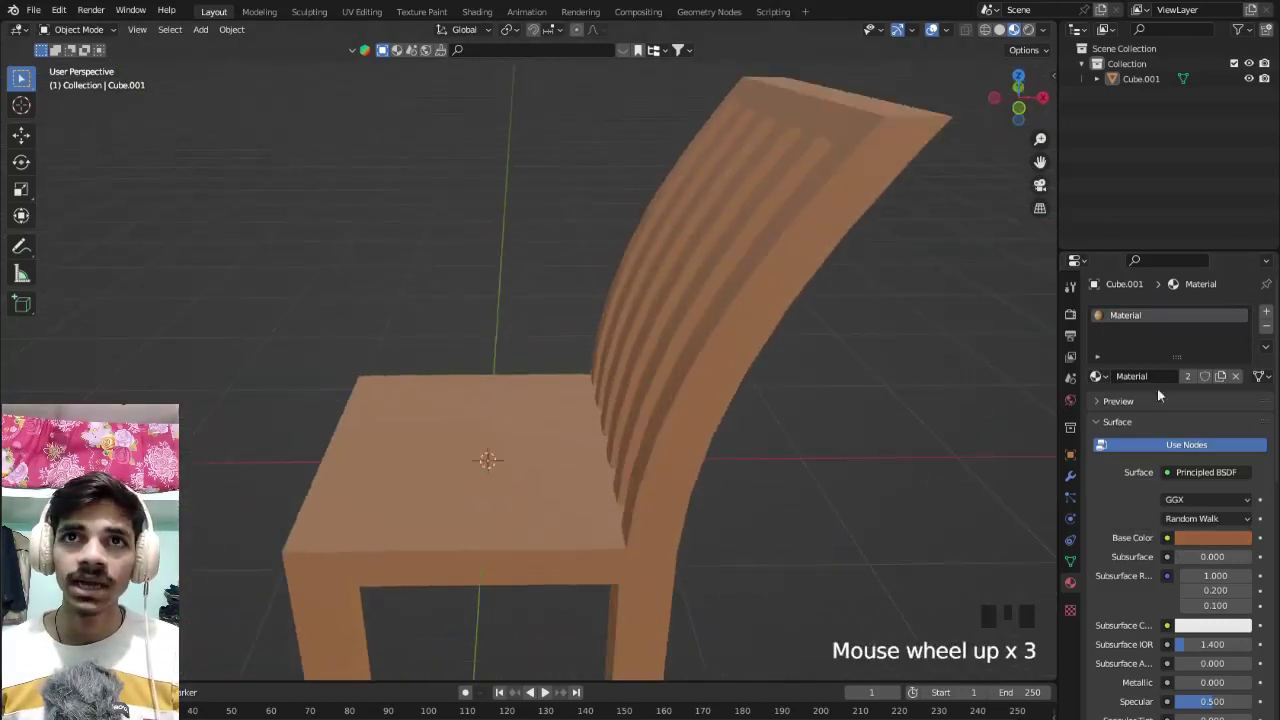
Remove the material slot from the chair.
click(1266, 328)
scroll(692, 423, down, 3)
middle_drag(697, 398, 619, 359)
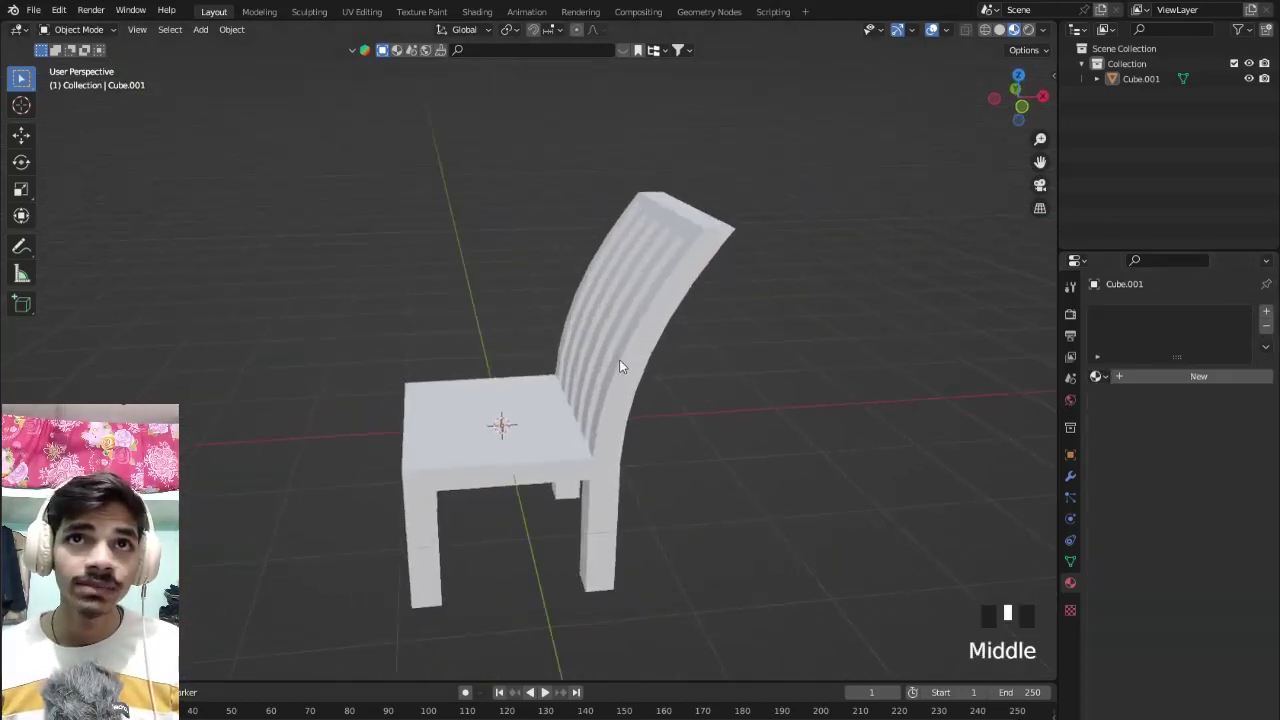
Search the BlenderKit material assets for "wood".
click(396, 51)
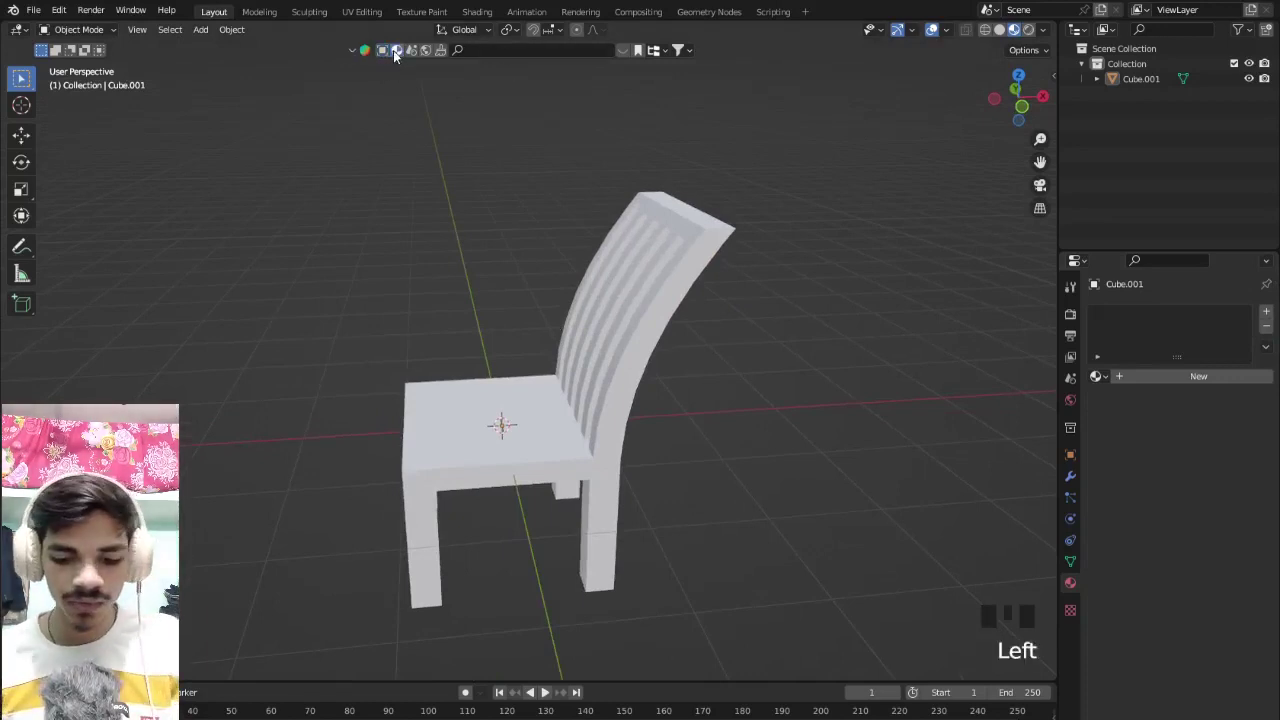
click(592, 51)
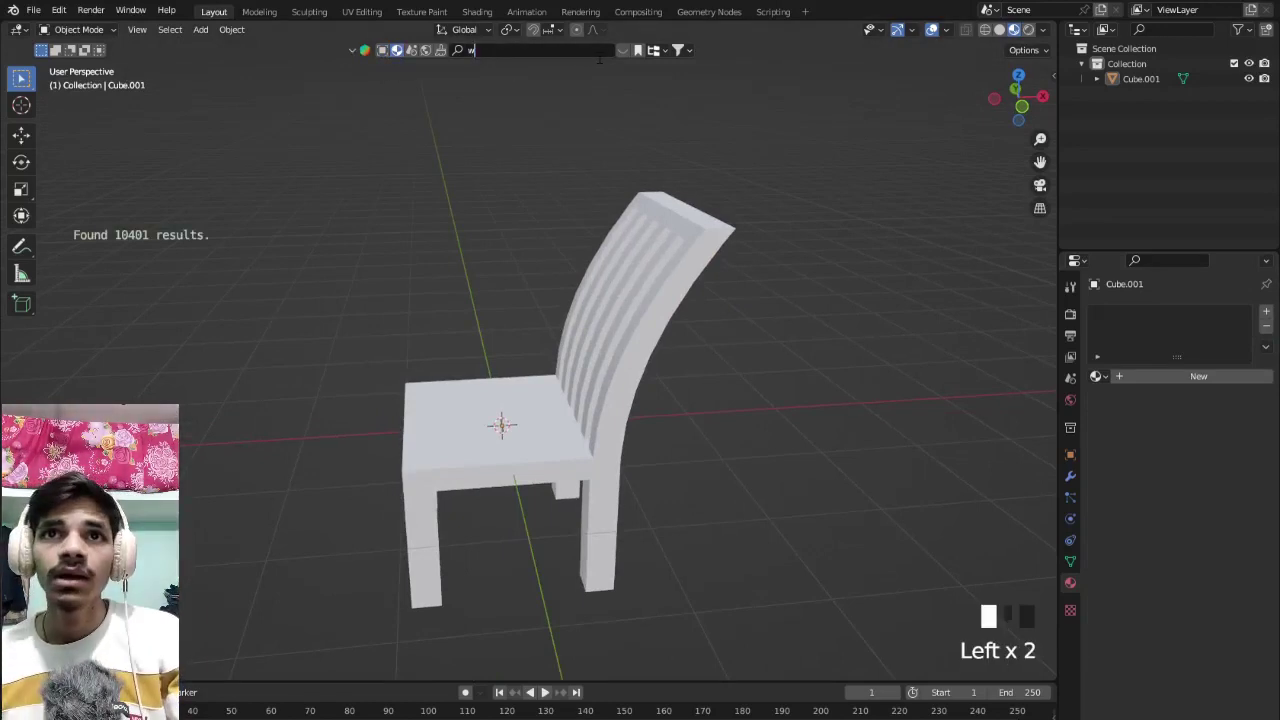
text(woo)
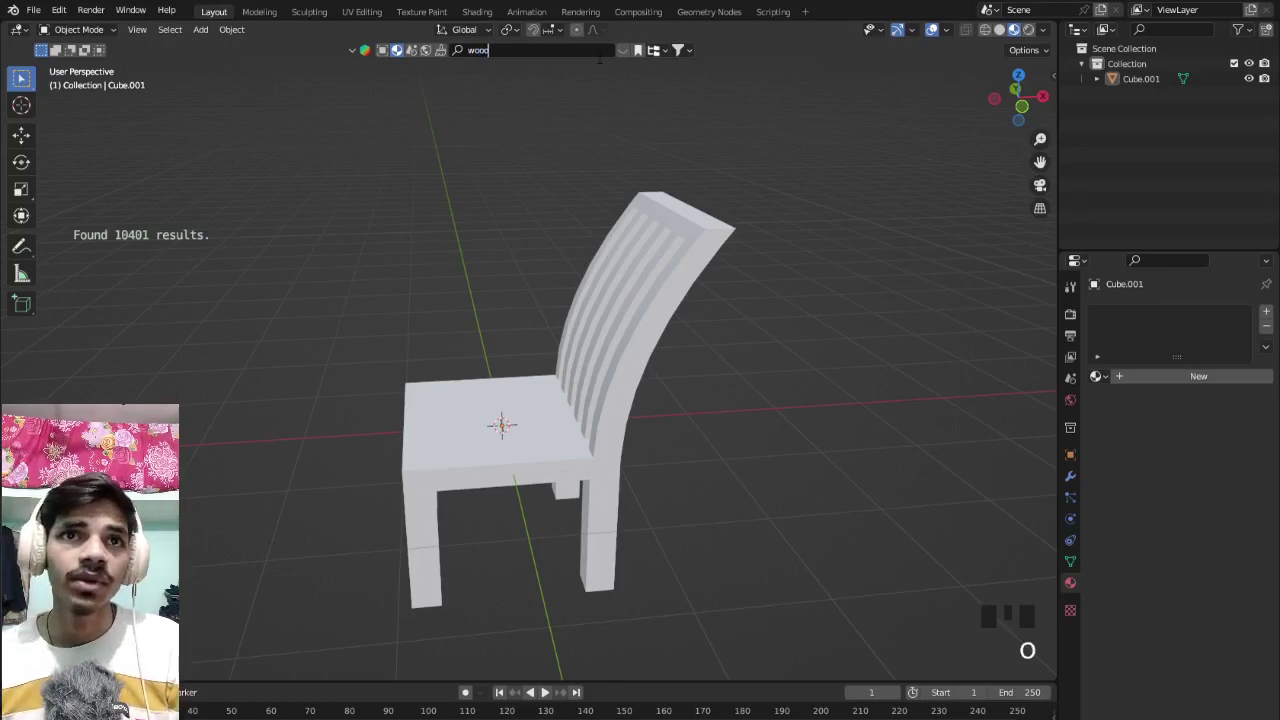
text(d)
key(Return)
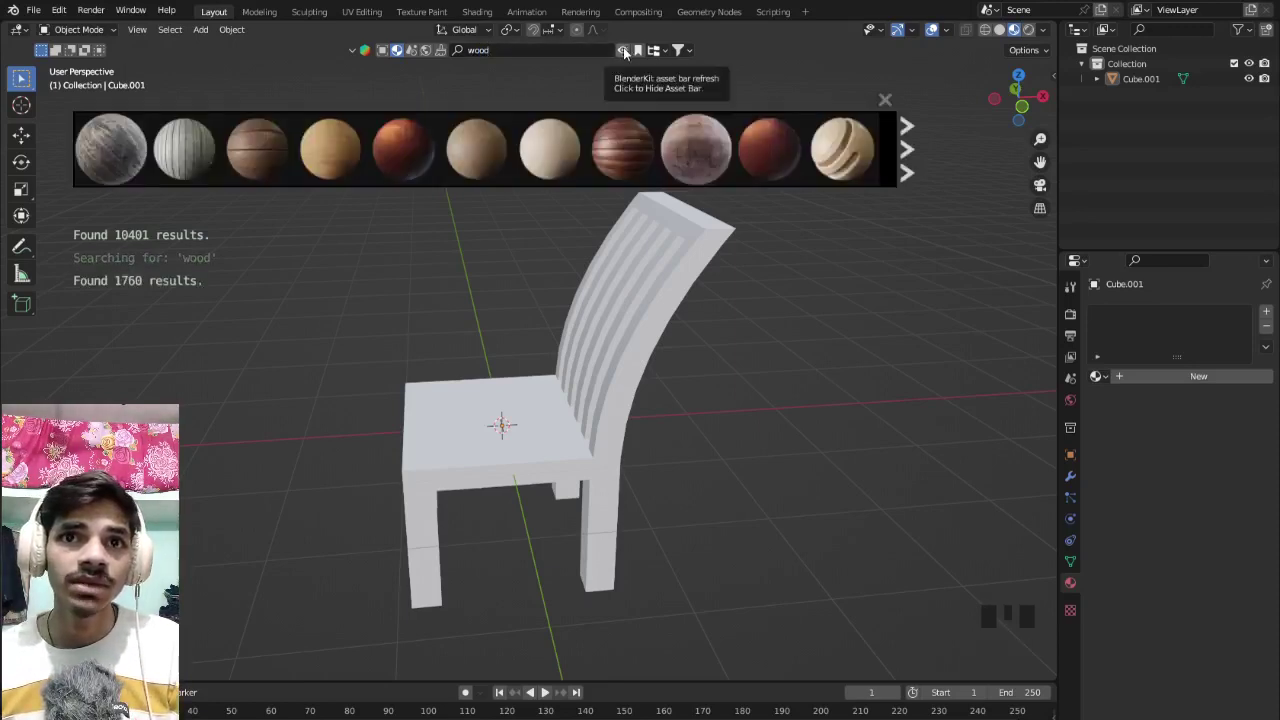
Apply the brown planked Wood material from the search results to the chair and close the asset bar.
mouse_move(360, 155)
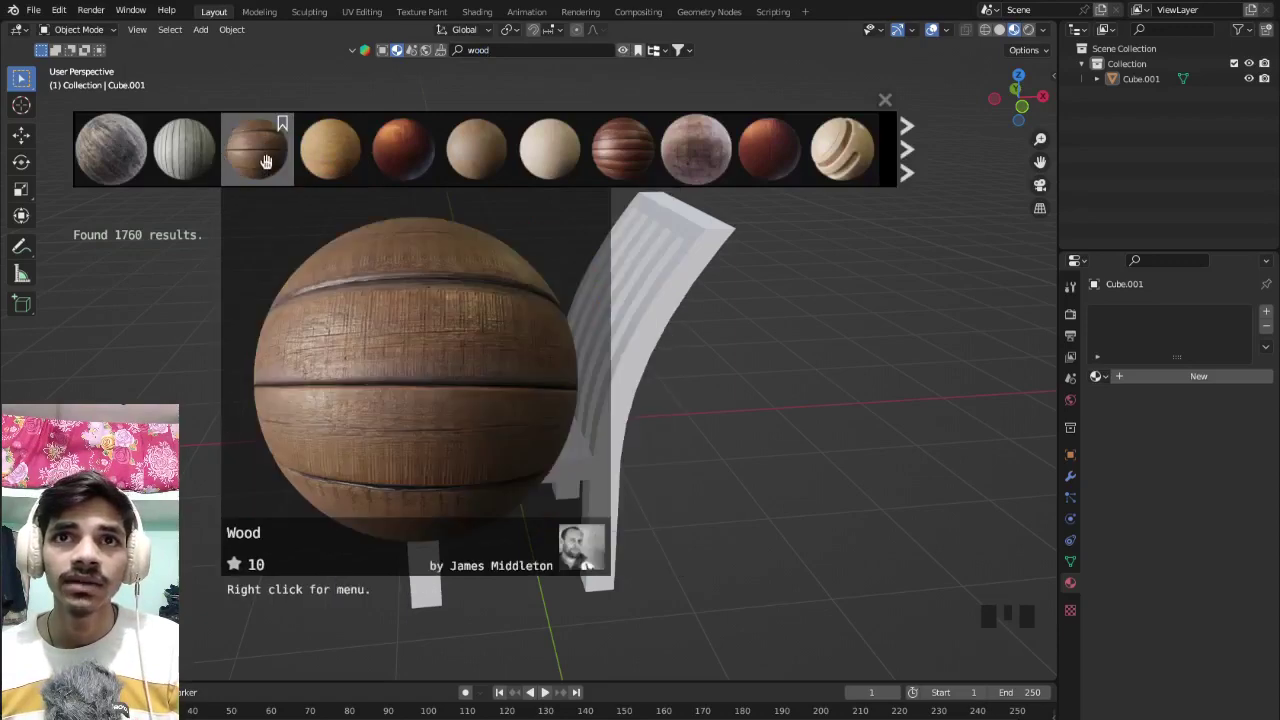
mouse_move(541, 165)
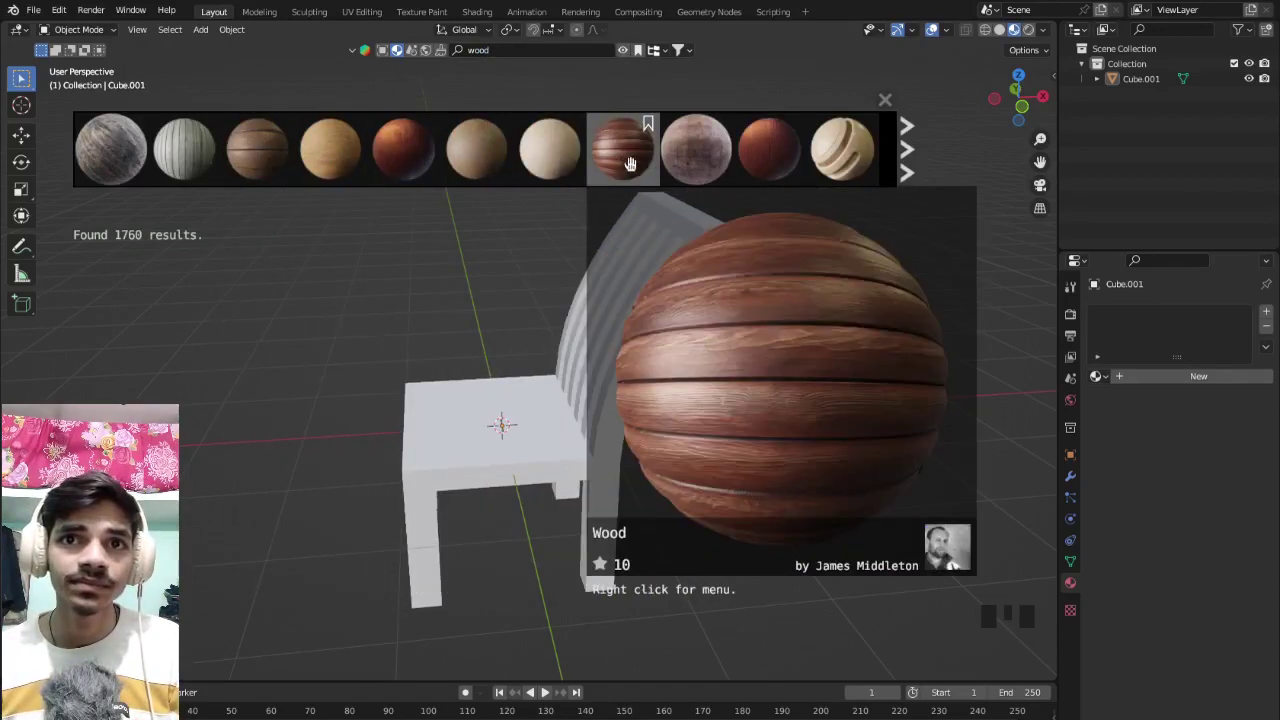
mouse_move(480, 177)
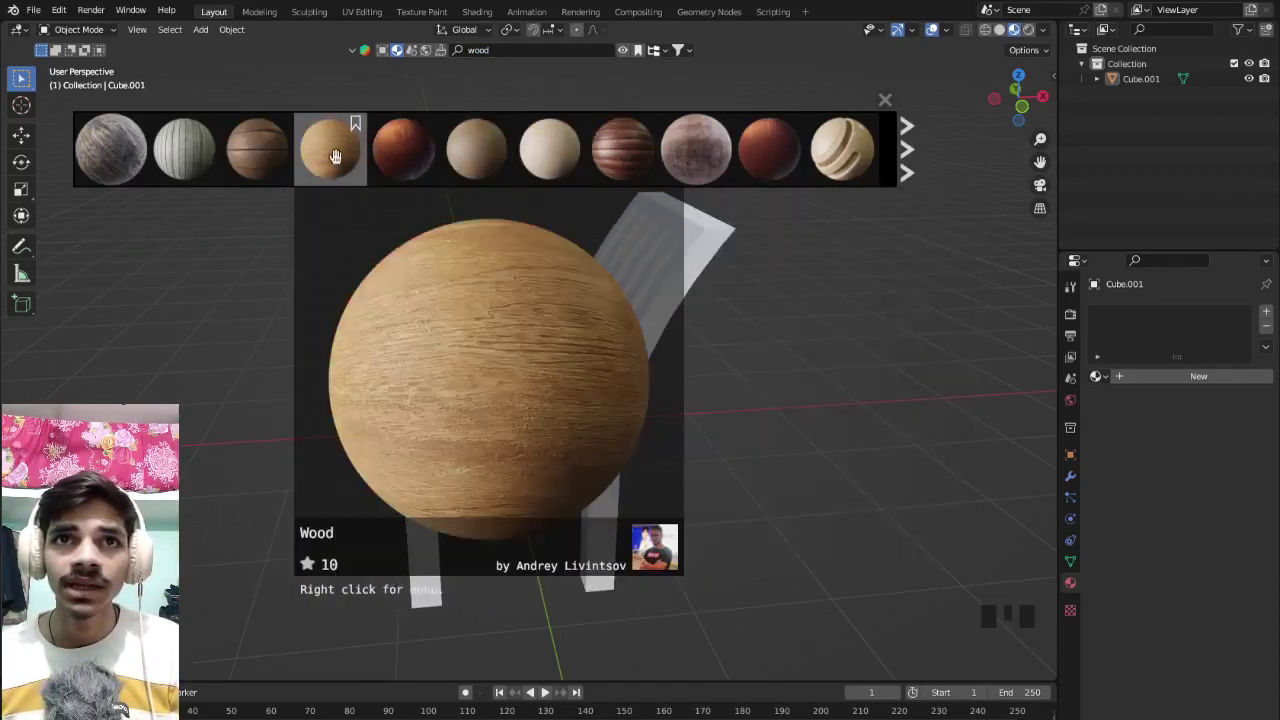
right_click(324, 155)
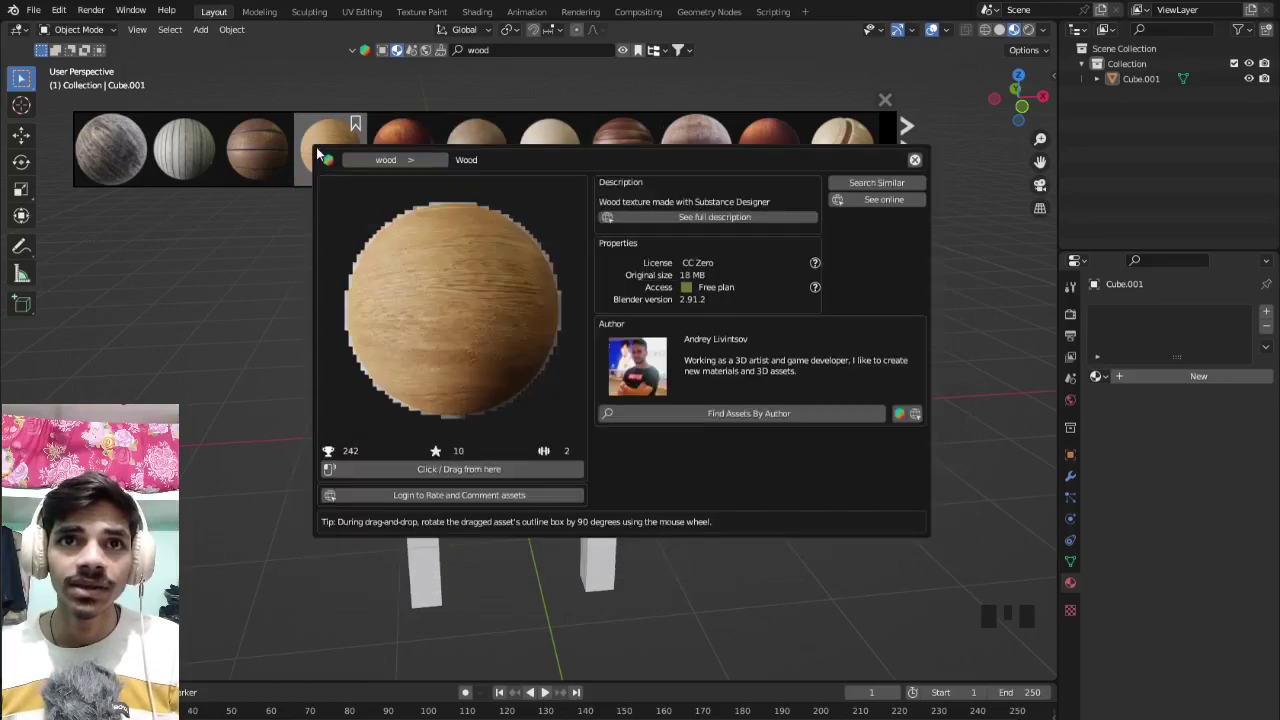
right_click(254, 152)
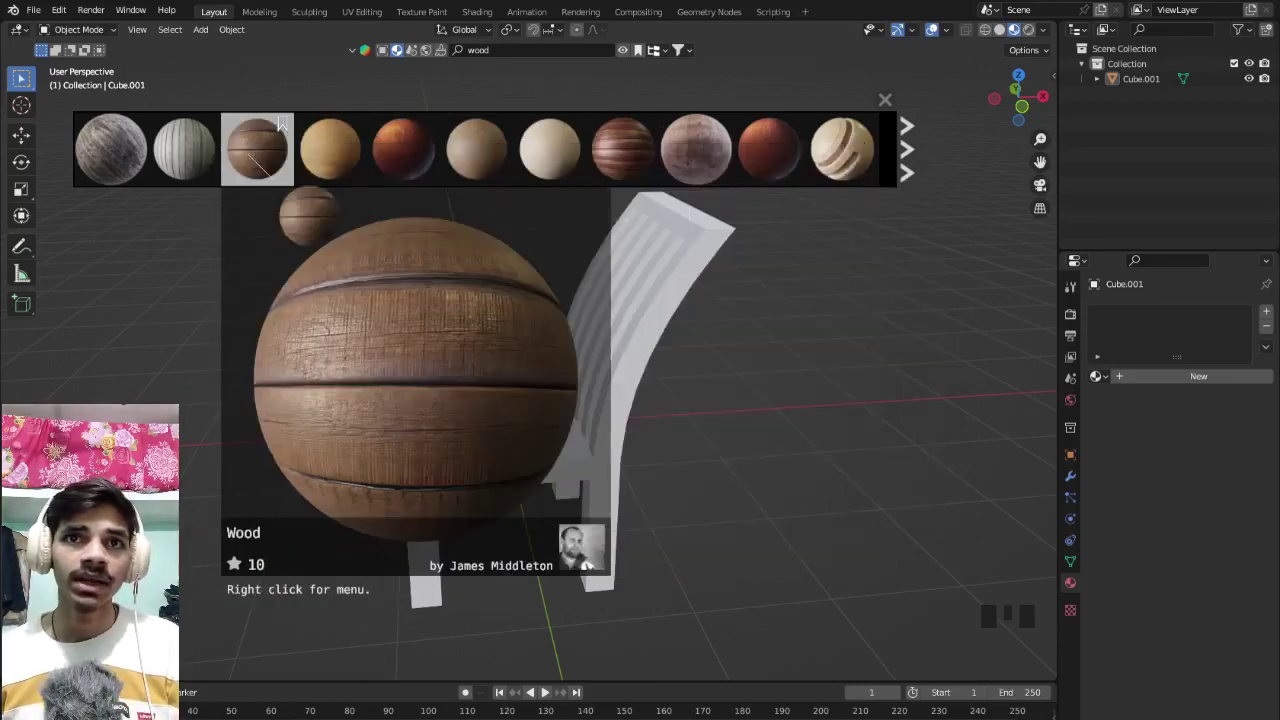
click(249, 158)
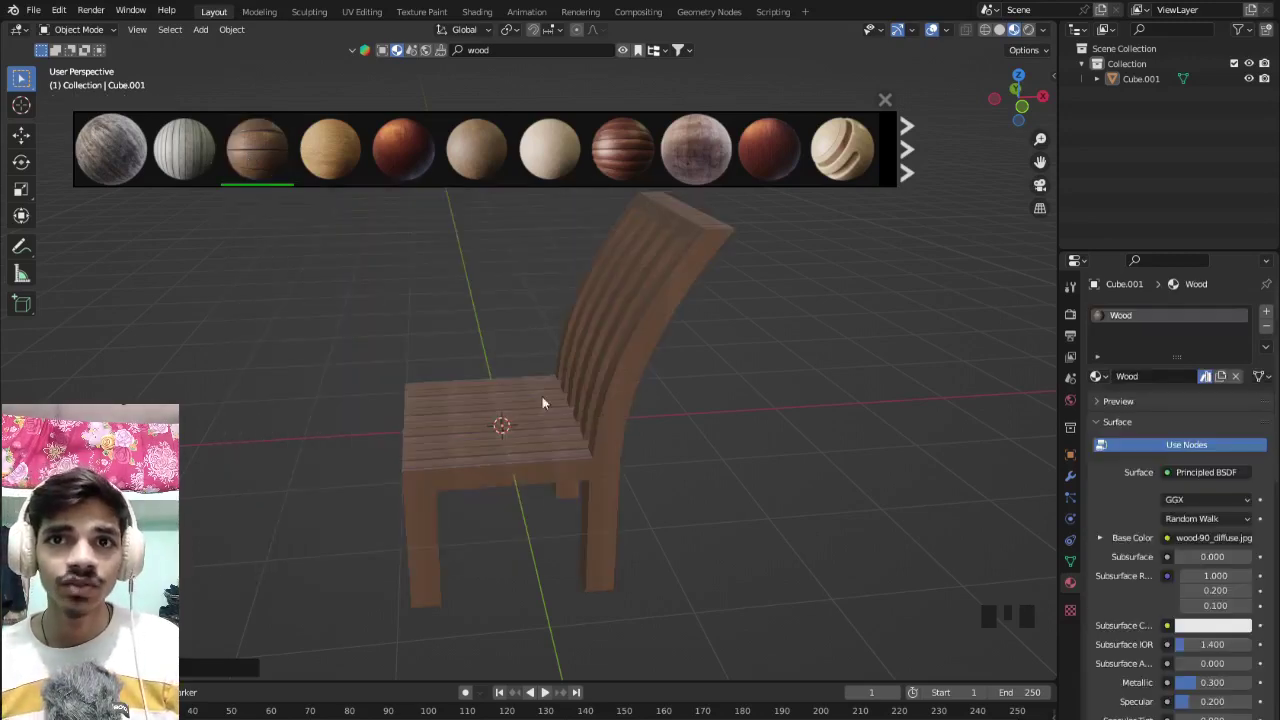
middle_drag(532, 427, 873, 221)
scroll(636, 426, up, 3)
scroll(649, 430, down, 3)
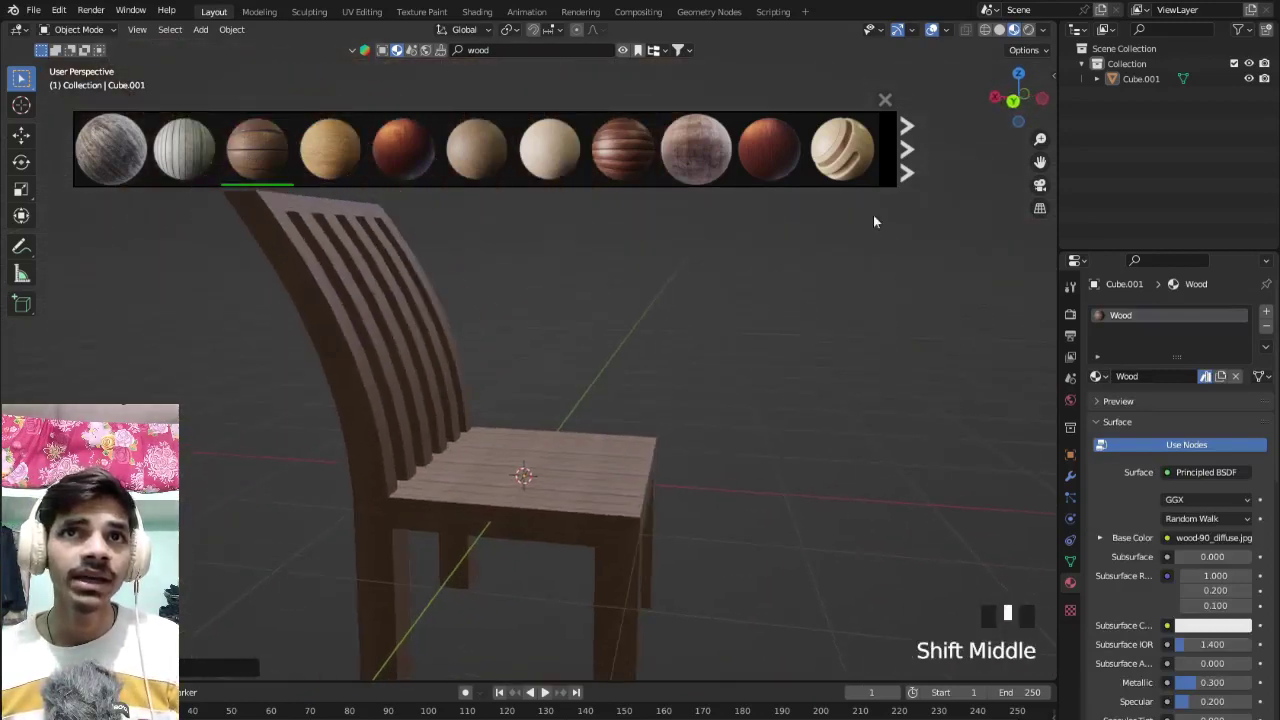
click(879, 98)
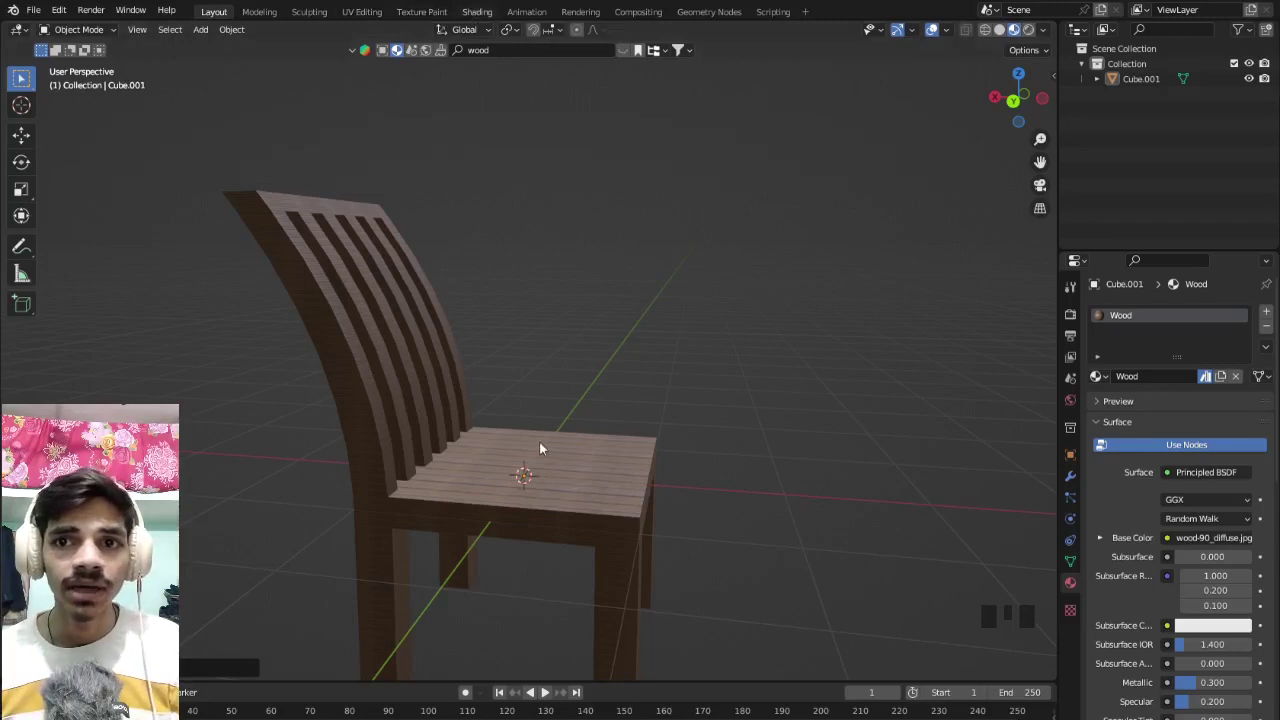
In the Shading workspace, try setting the Wood material's Mapping scale to X 8.600, Y 3.200 and Z 6.400.
scroll(624, 592, down, 7)
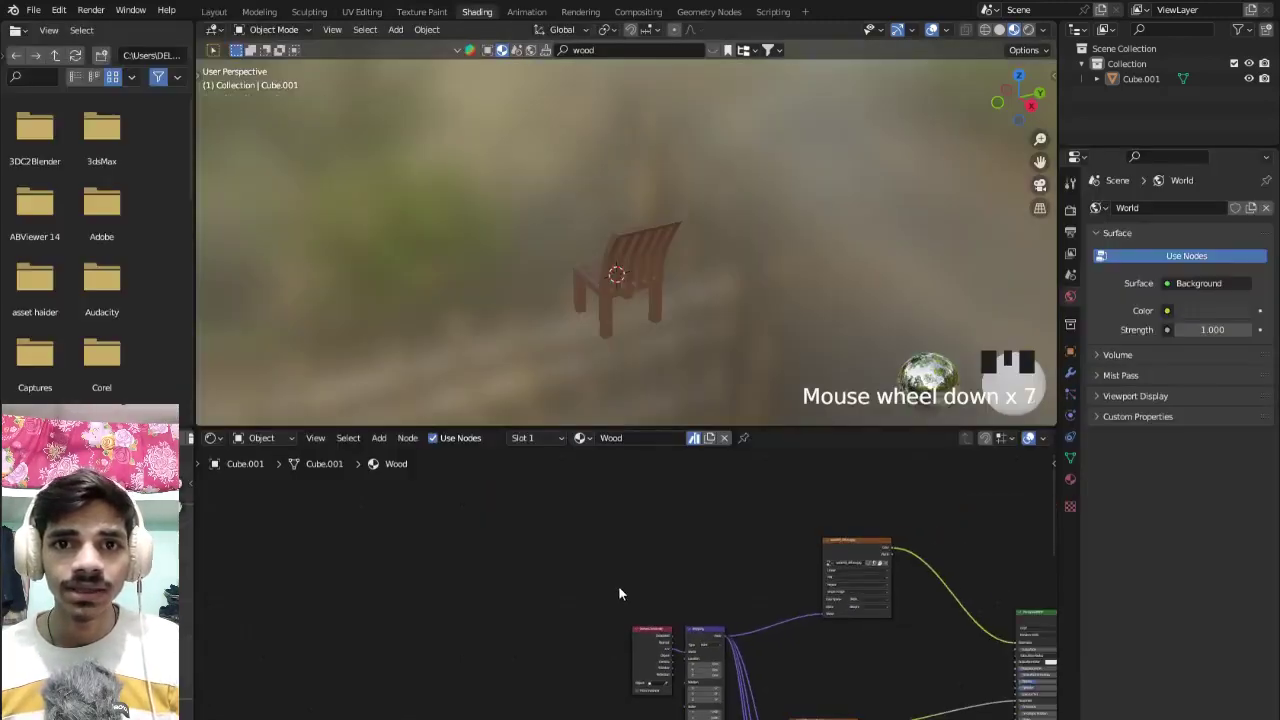
scroll(488, 520, up, 6)
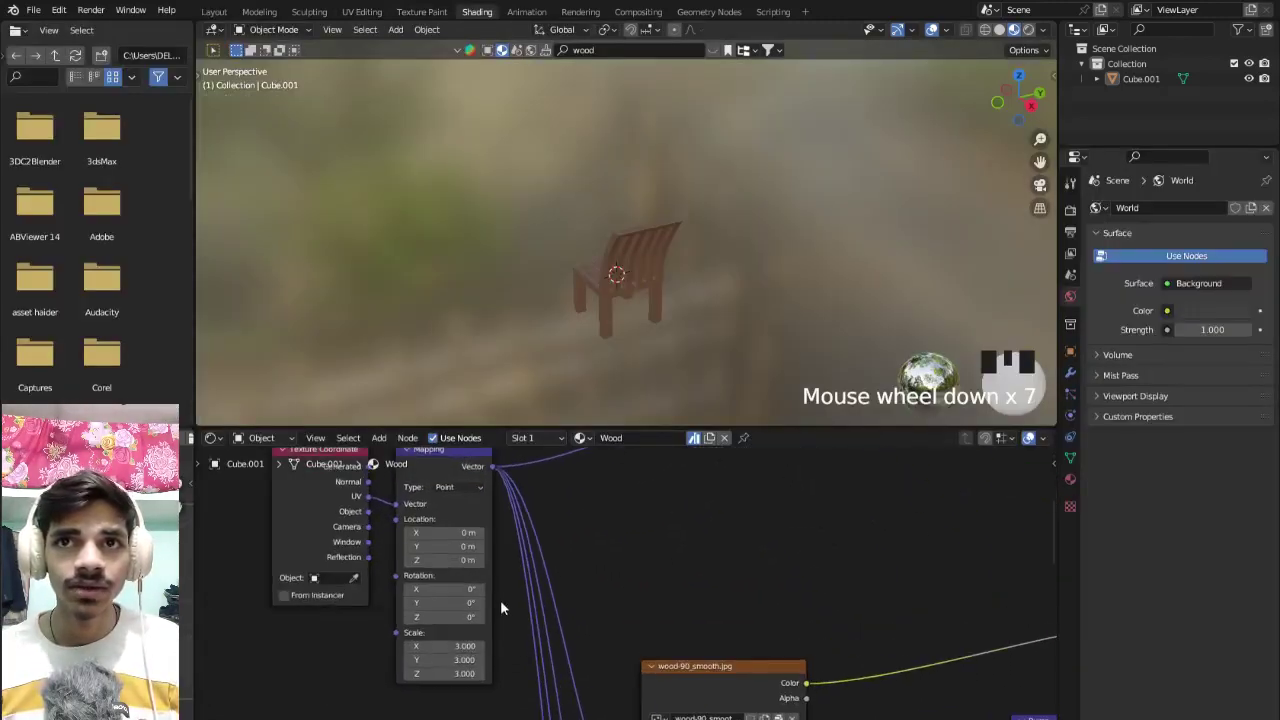
middle_drag(500, 604, 600, 557)
scroll(588, 556, up, 10)
scroll(630, 275, up, 16)
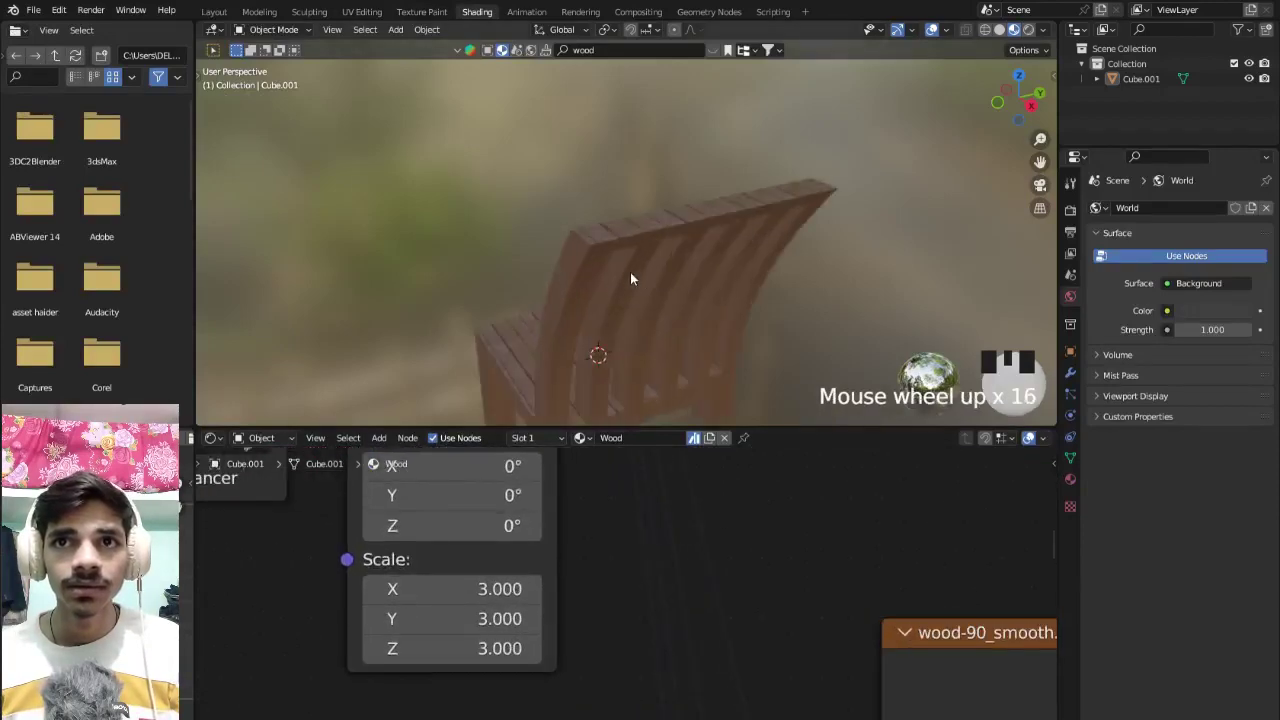
middle_drag(630, 275, 583, 303)
scroll(671, 306, down, 3)
shift+middle_drag(671, 306, 586, 274)
scroll(686, 214, up, 5)
scroll(595, 202, down, 3)
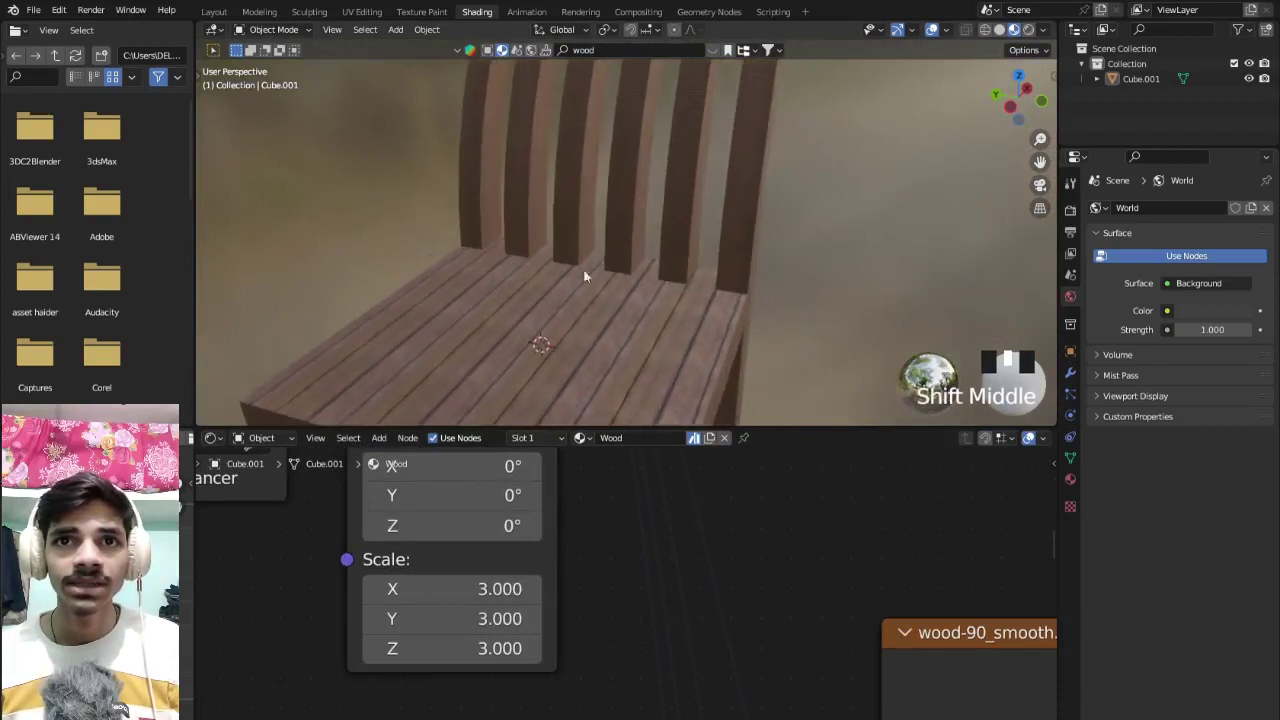
drag(450, 589, 400, 589)
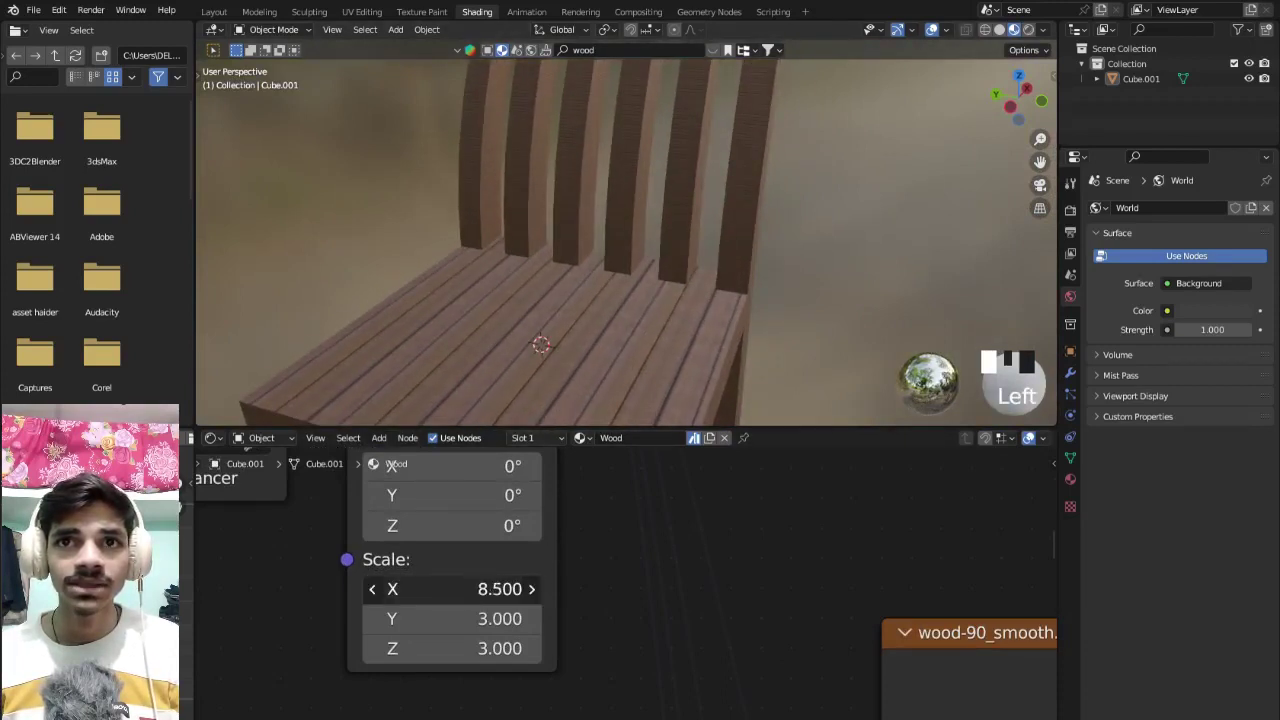
mouse_move(460, 618)
mouse_down()
mouse_move(410, 618)
mouse_move(478, 618)
mouse_move(440, 648)
mouse_move(520, 648)
mouse_move(500, 618)
mouse_move(468, 618)
mouse_up()
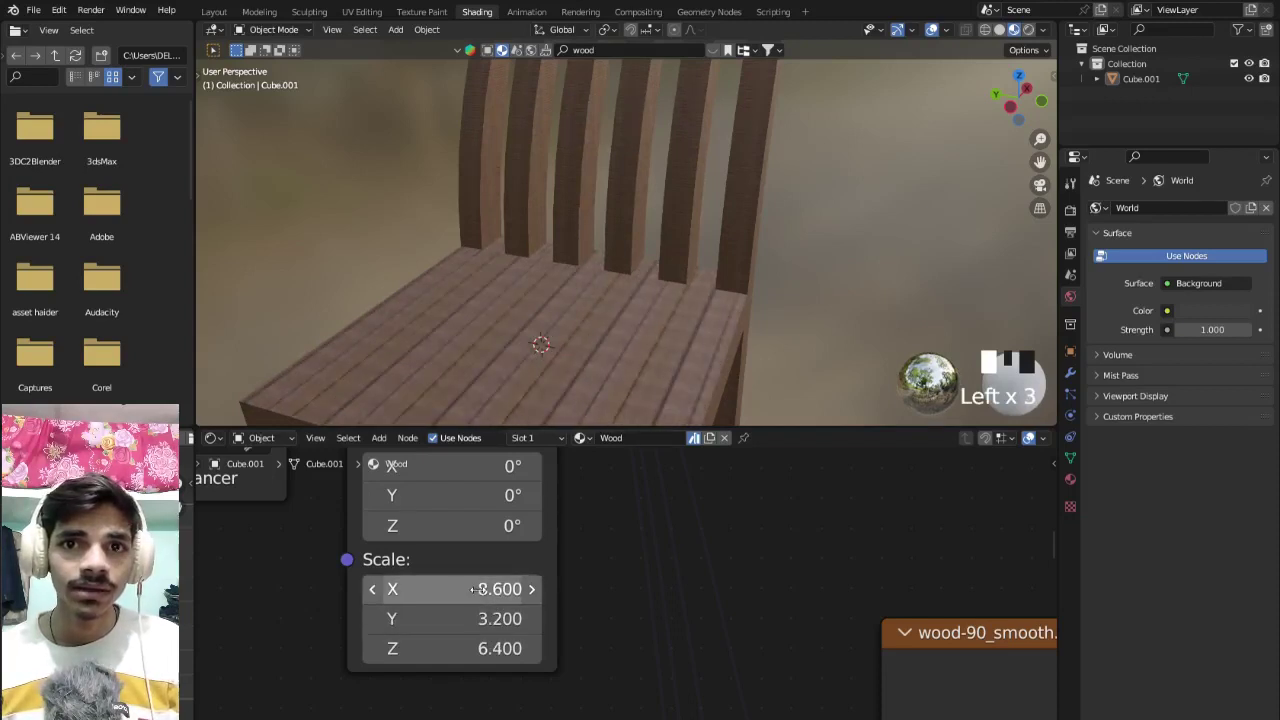
Undo the scale changes on the Wood material's Mapping node.
key(ctrl+z)
key(ctrl+z)
key(ctrl+z)
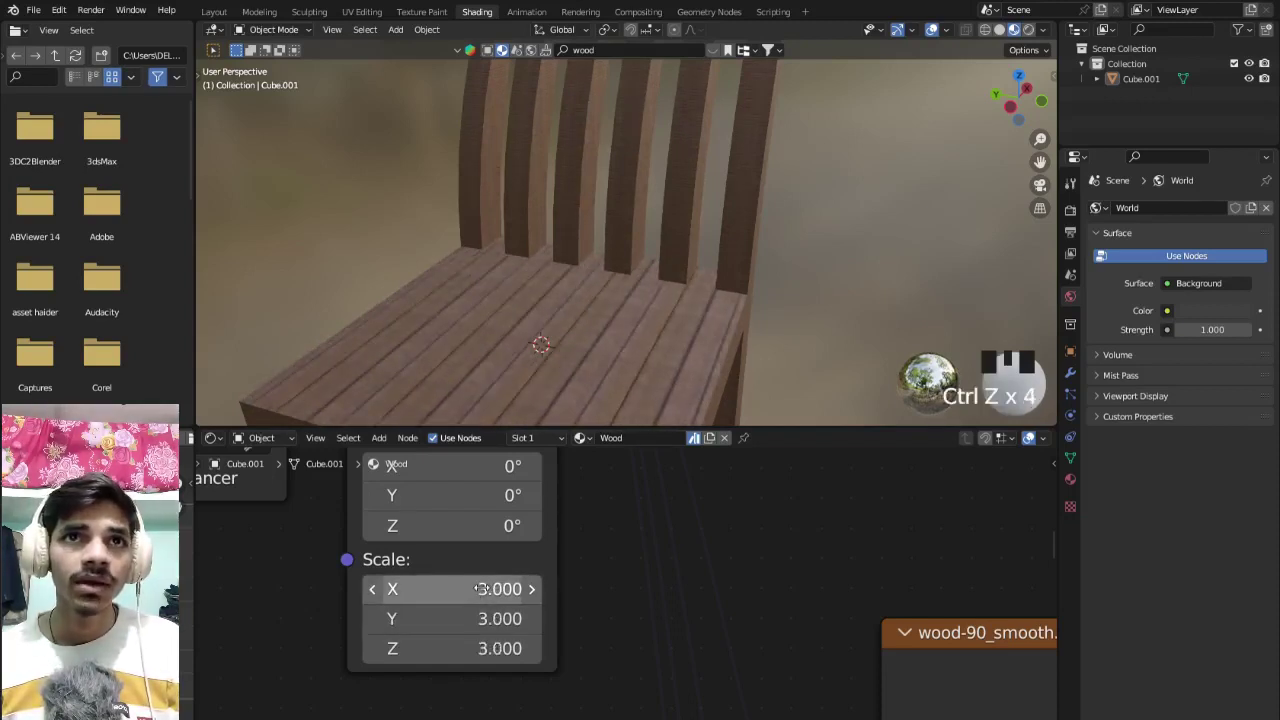
key(ctrl+z)
key(ctrl+shift+z)
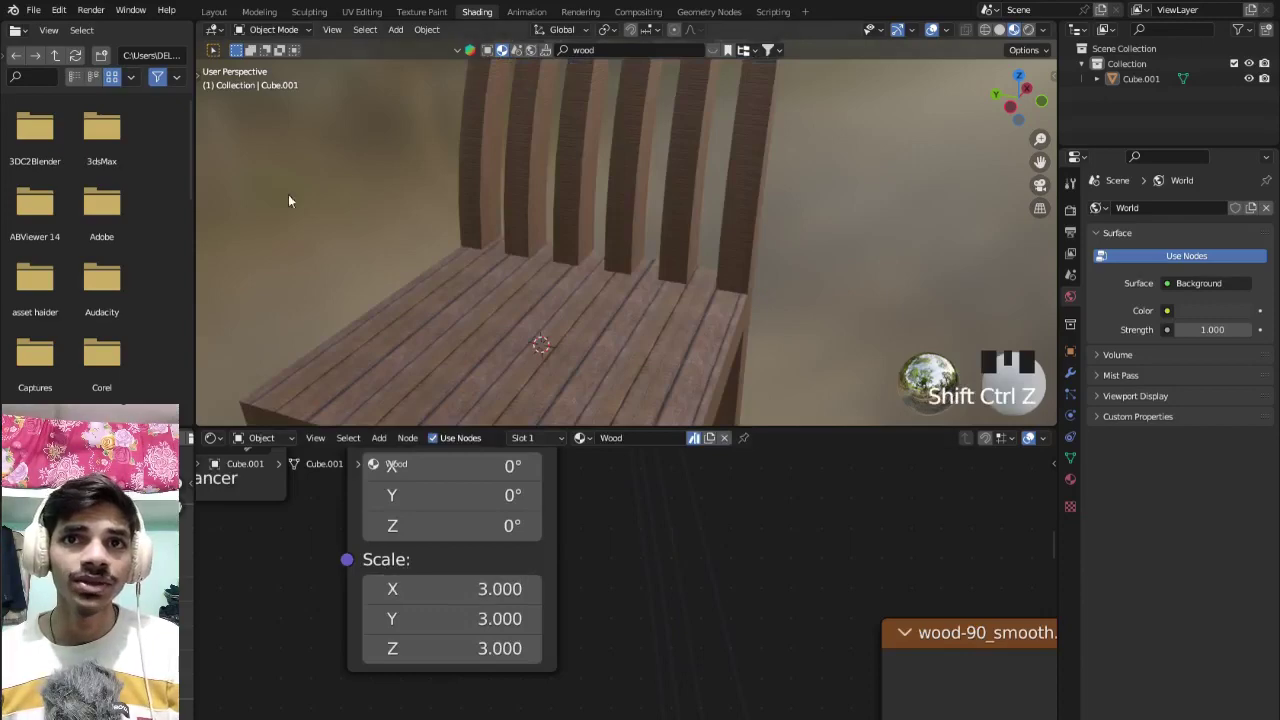
Return to the Layout workspace and examine the wood-textured chair's backrest, seat and legs from several angles.
click(213, 12)
scroll(414, 243, down, 3)
middle_drag(414, 243, 209, 297)
scroll(321, 464, up, 2)
middle_drag(321, 464, 869, 377)
click(320, 340)
scroll(600, 408, up, 3)
scroll(751, 383, down, 3)
middle_drag(751, 383, 853, 368)
scroll(576, 425, up, 2)
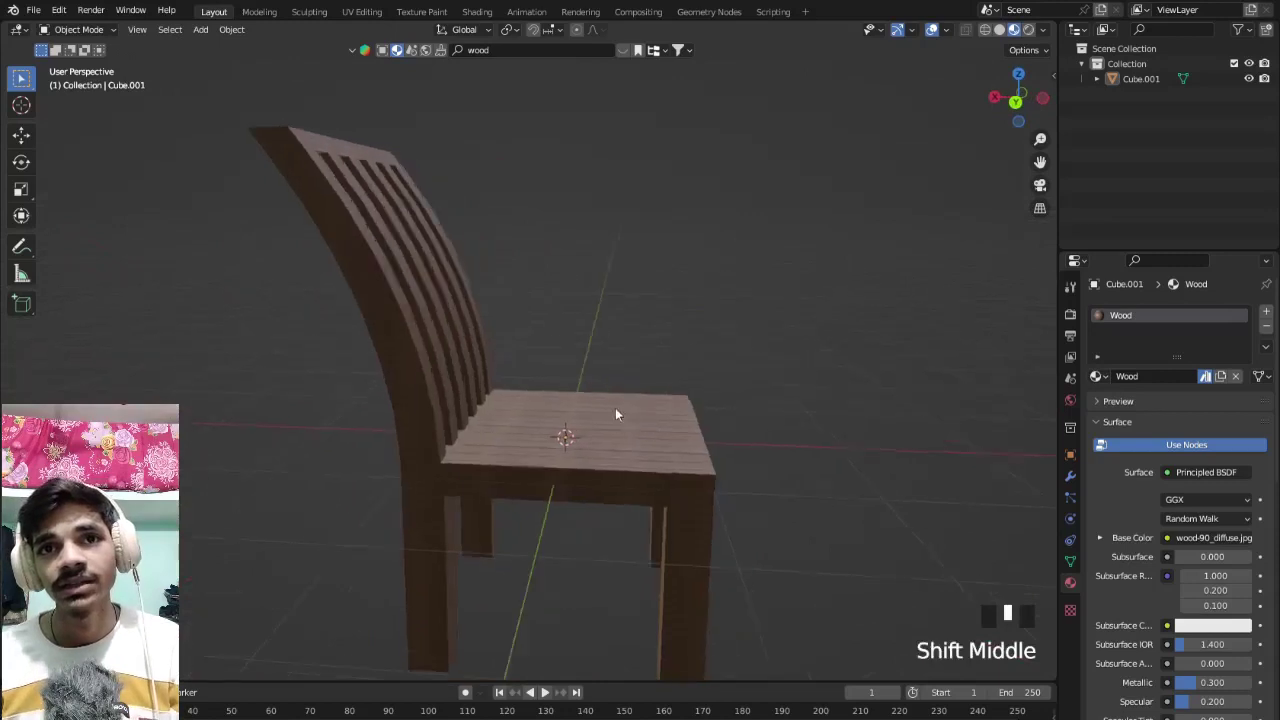